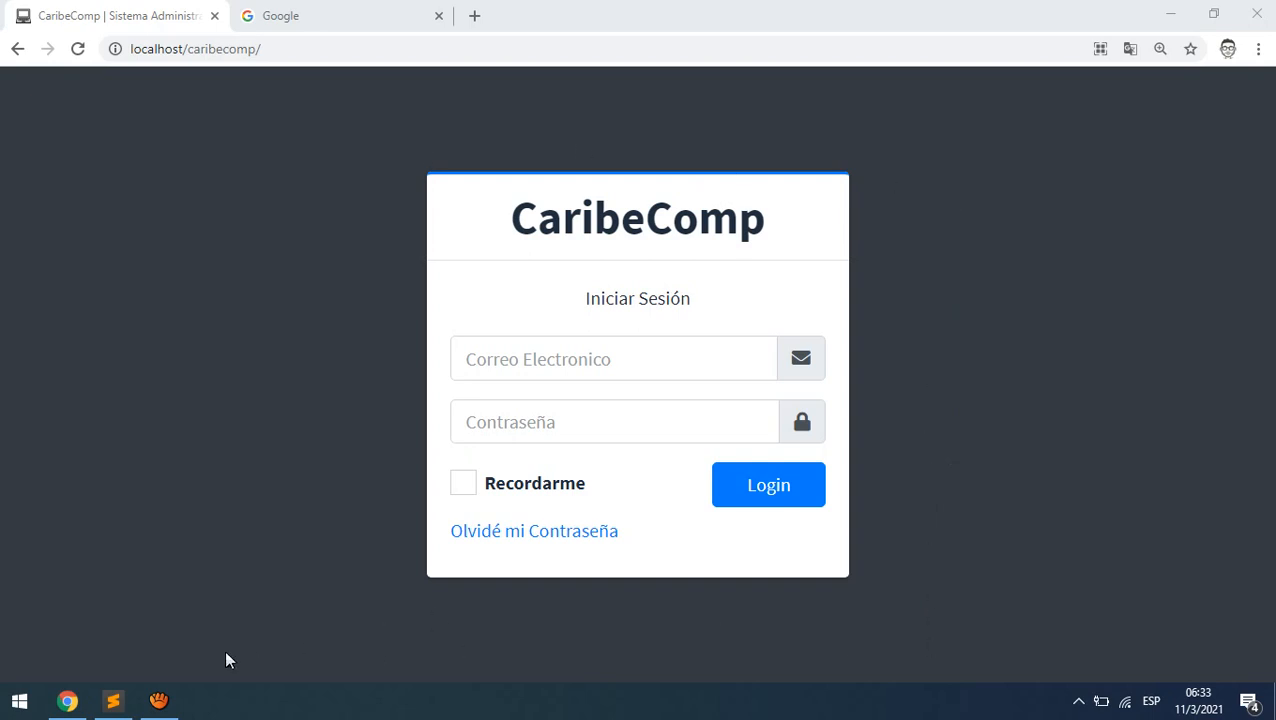
- Bring Sublime Text forward on routes.php and collapse the config, views and app folders in the sidebar
click(125, 703)
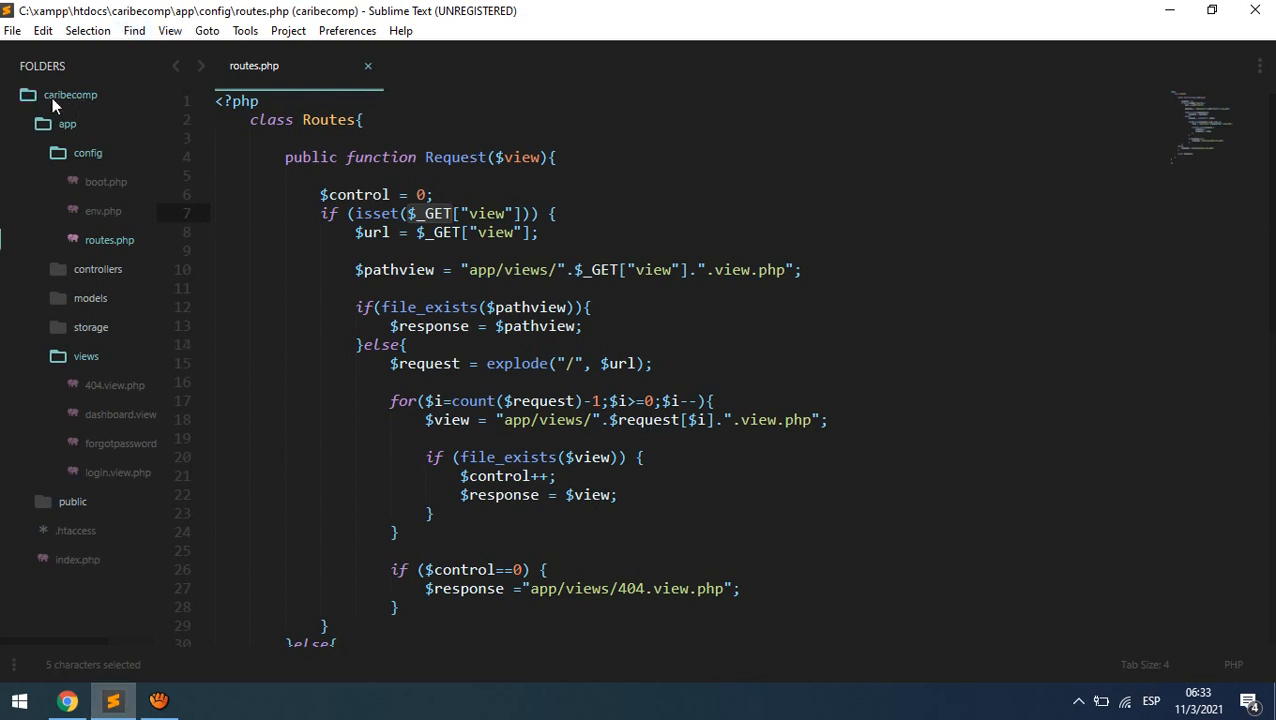
click(53, 149)
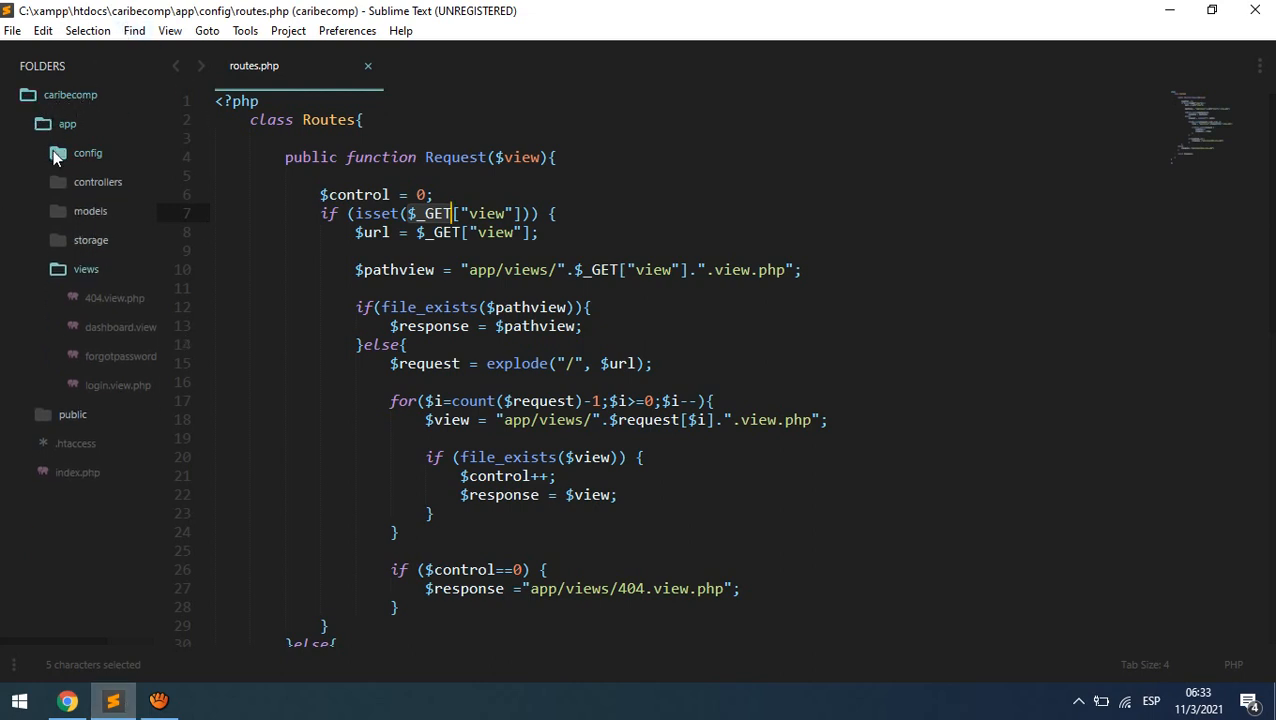
click(57, 269)
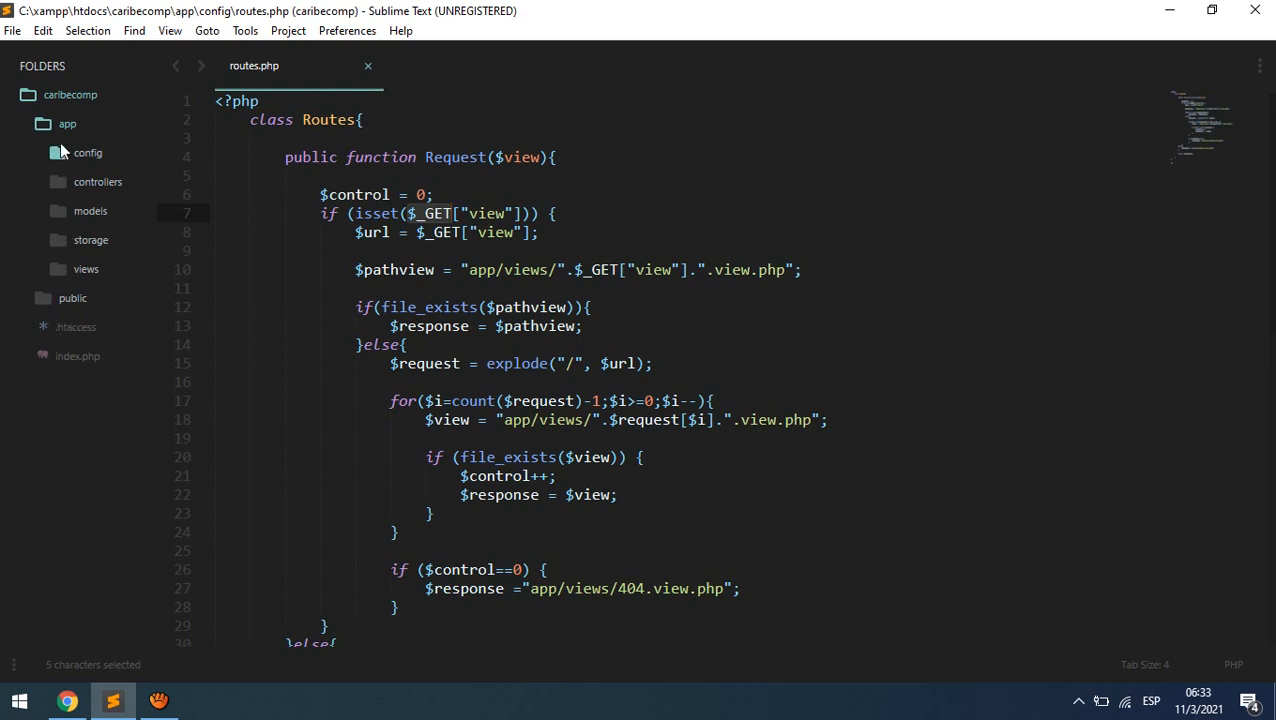
click(43, 122)
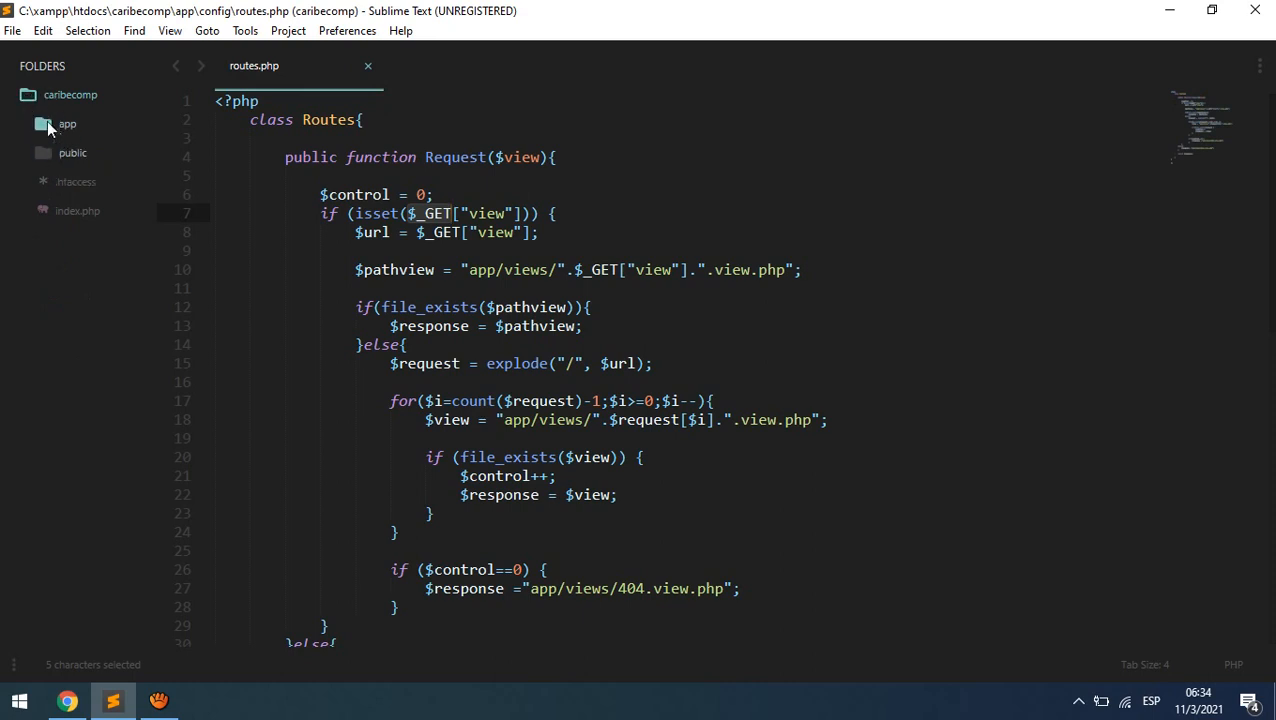
- Delete the session_destroy(); line from index.php, then close the file, saving the change
click(73, 211)
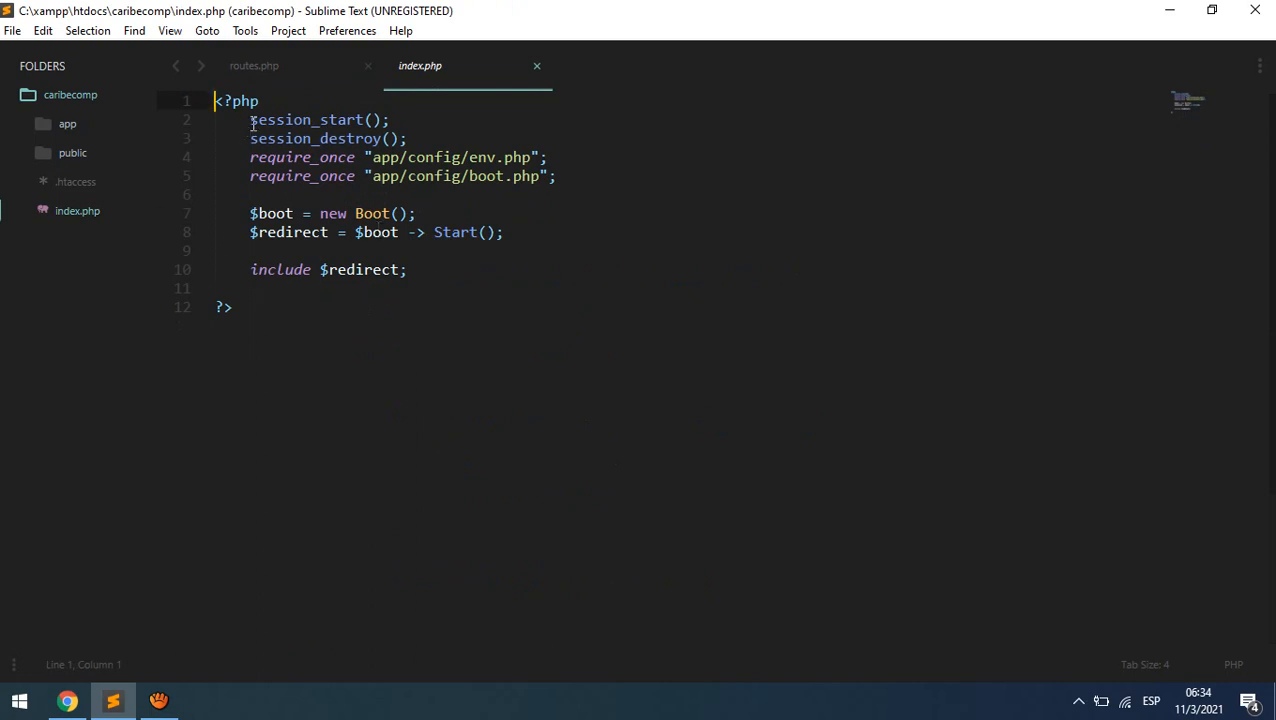
drag(250, 119, 450, 123)
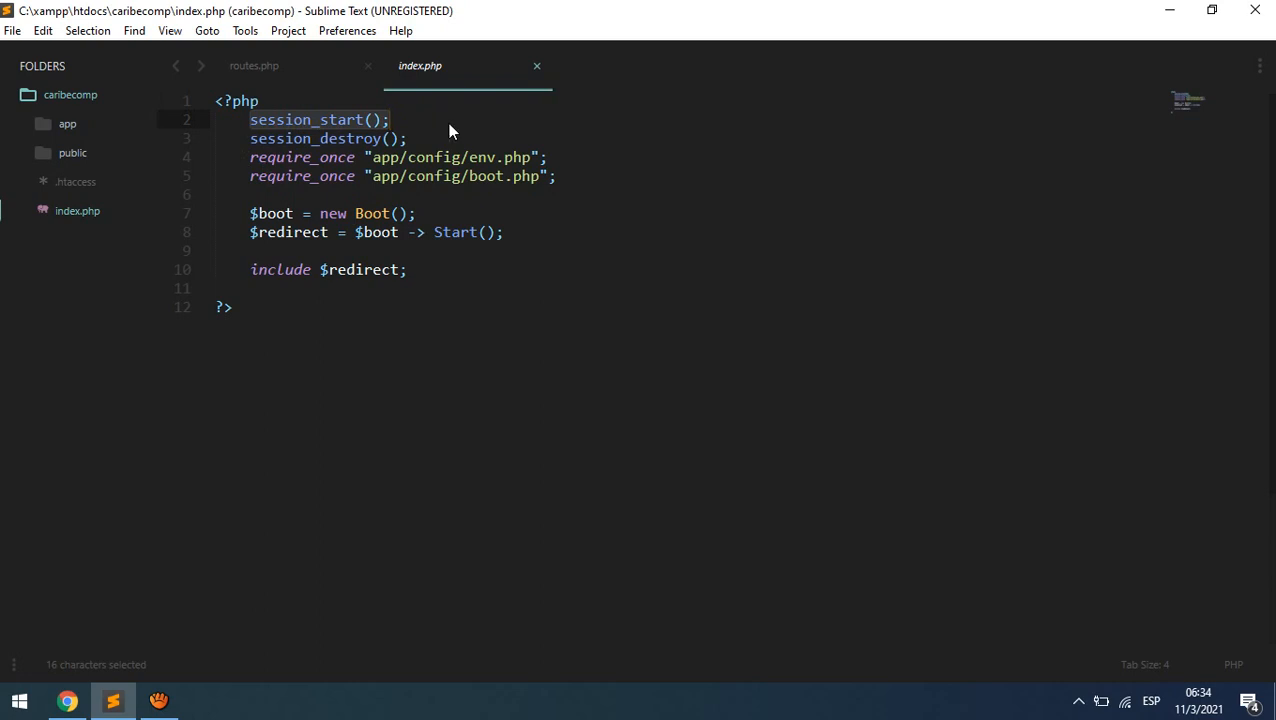
drag(238, 138, 466, 146)
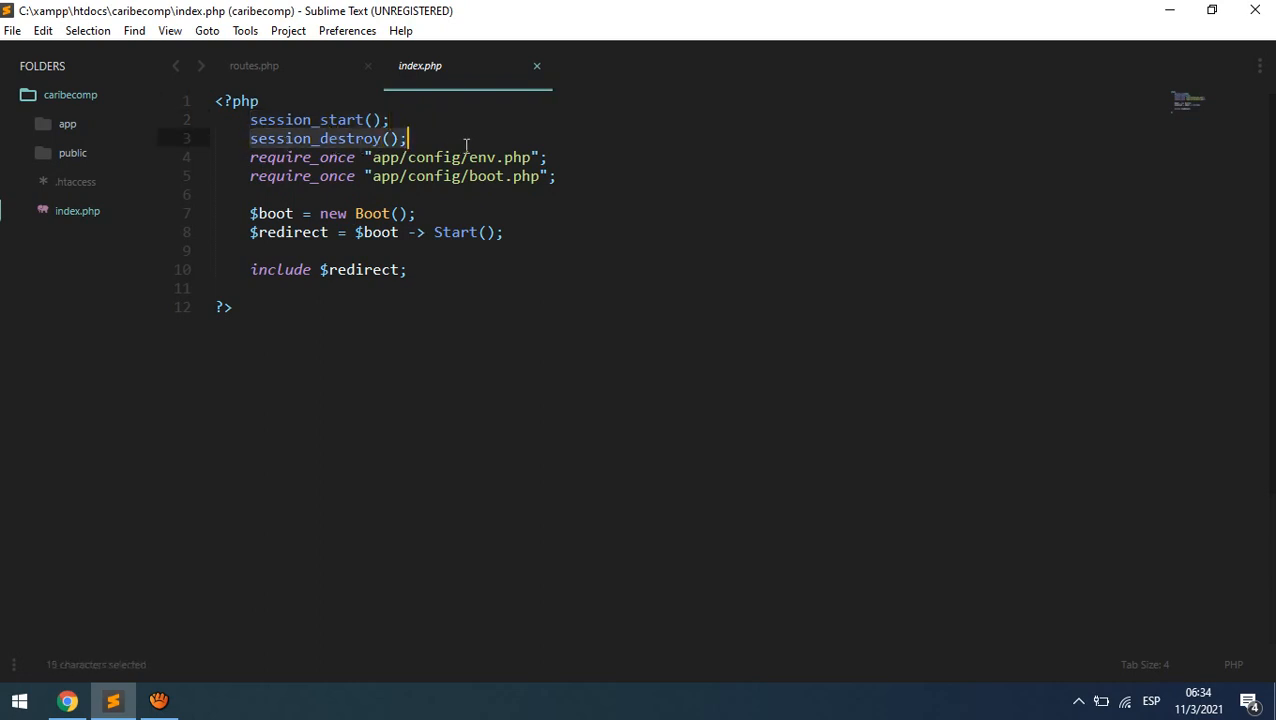
key(BackSpace)
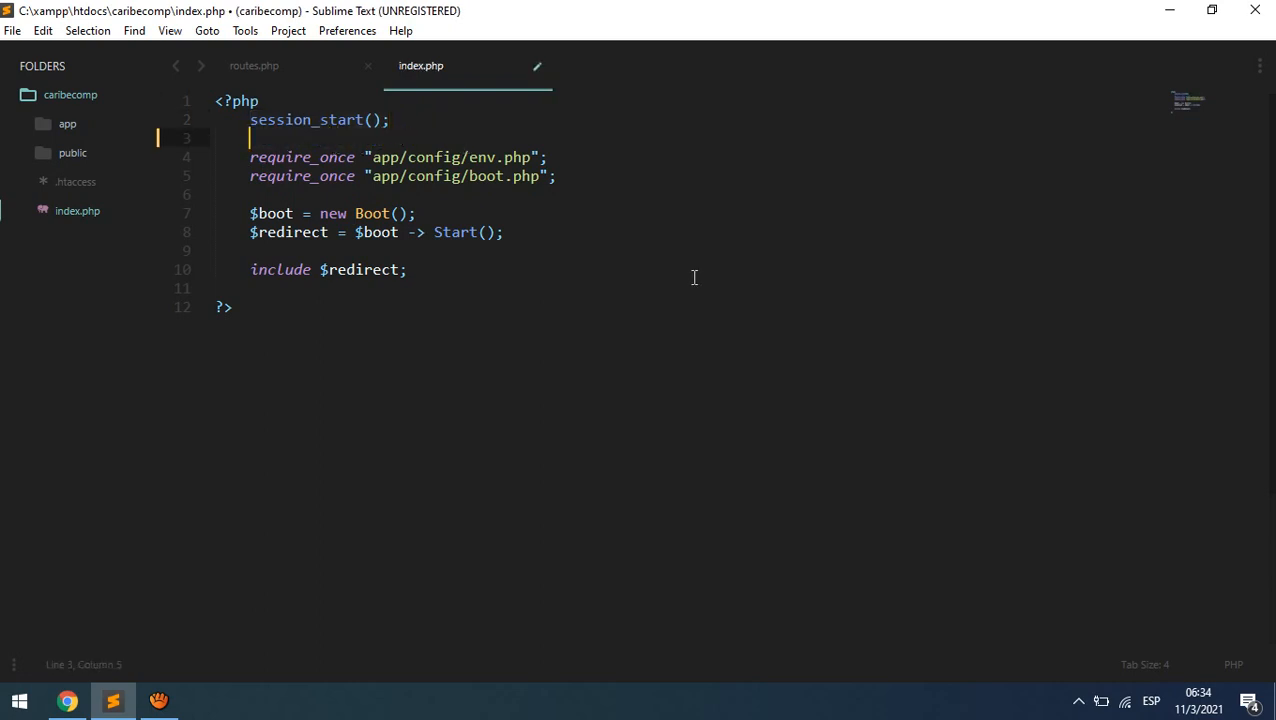
key(BackSpace)
click(536, 68)
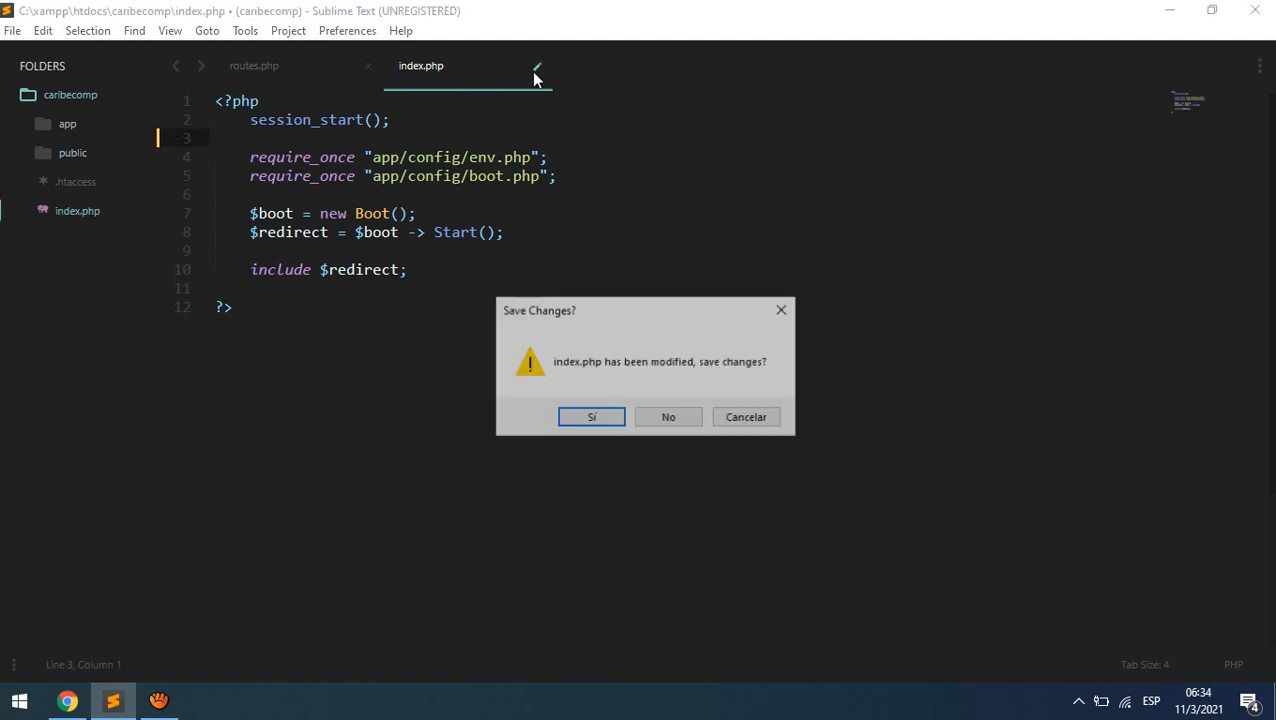
click(591, 418)
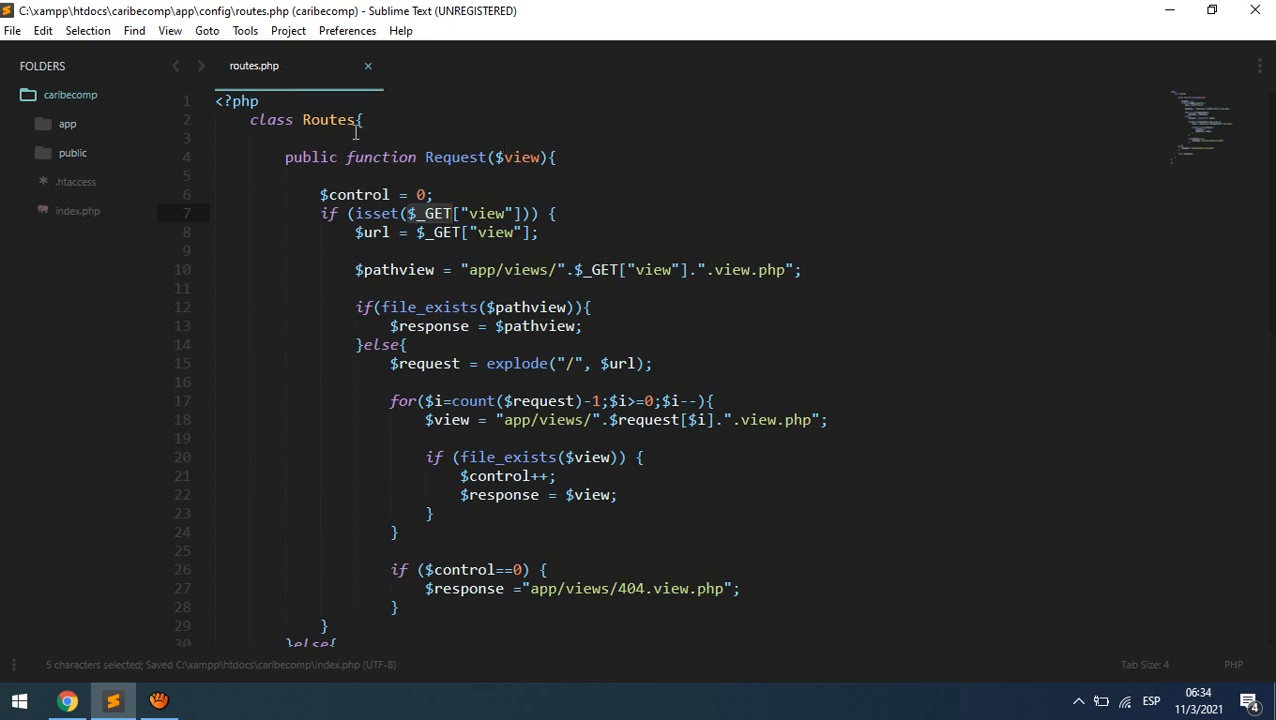
- Highlight the class Routes declaration and the Request function line, then switch to the CaribeComp login page
click(249, 121)
drag(249, 121, 357, 120)
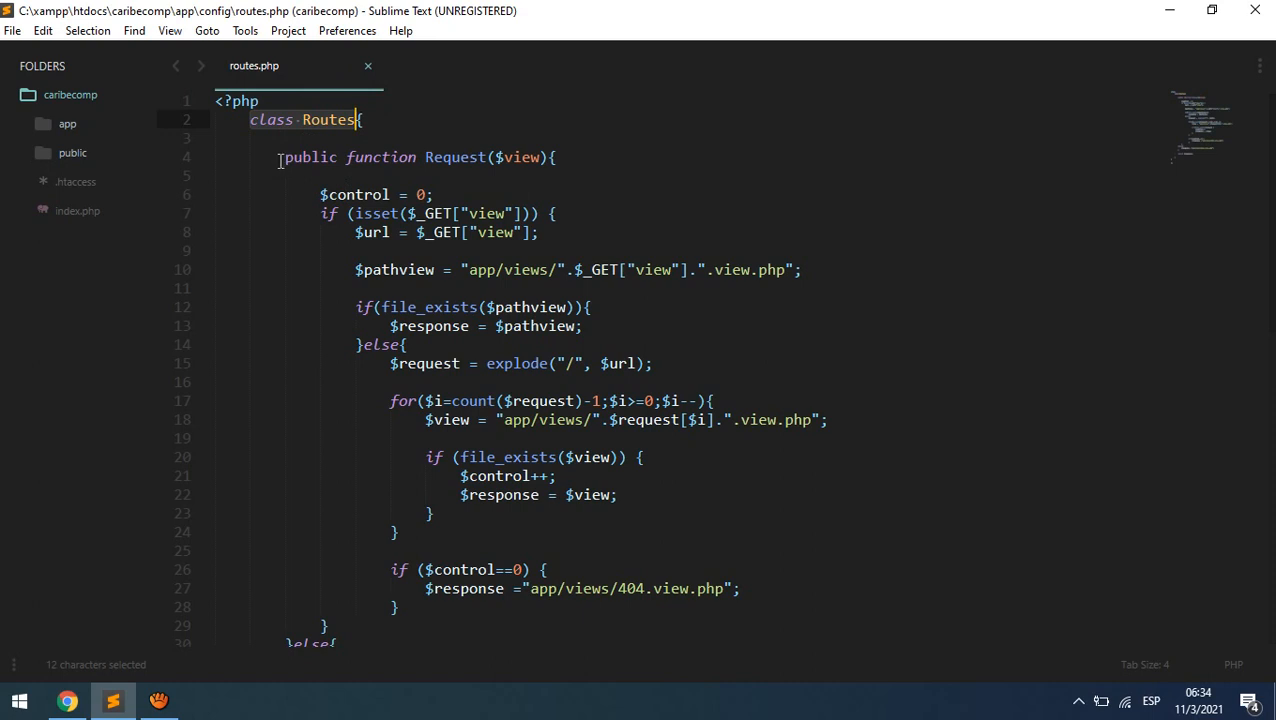
drag(283, 158, 577, 160)
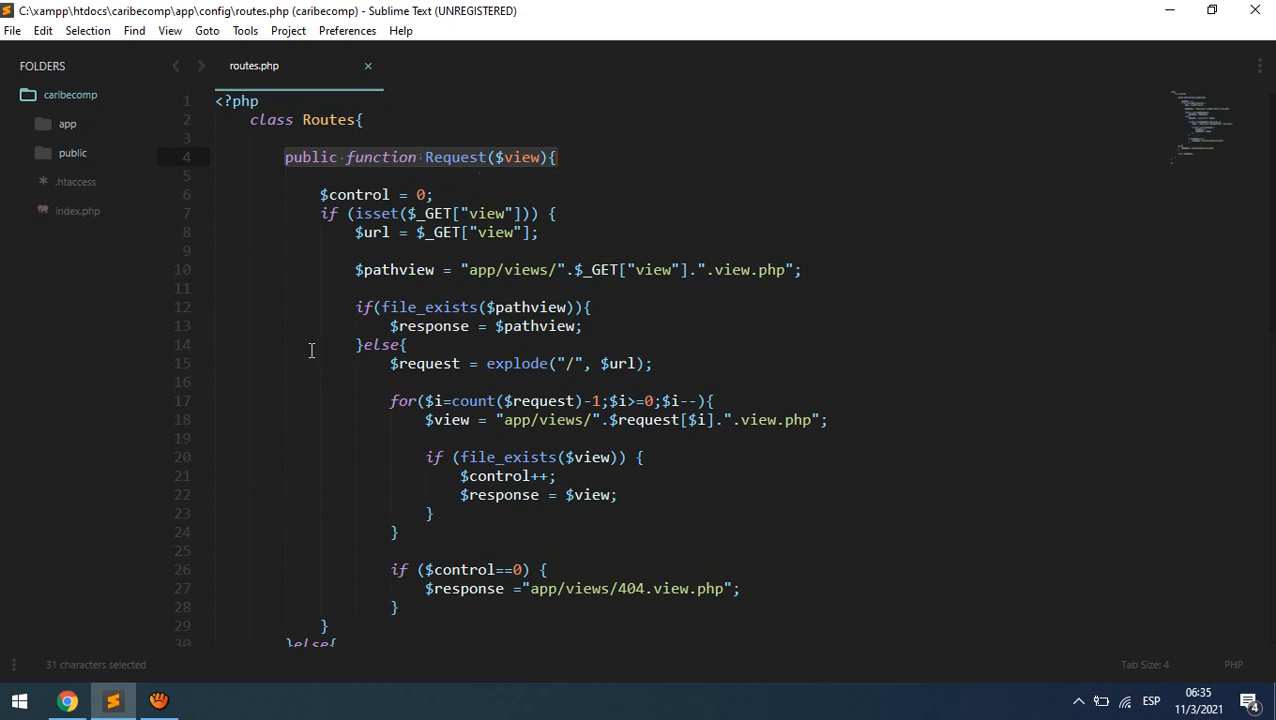
click(68, 701)
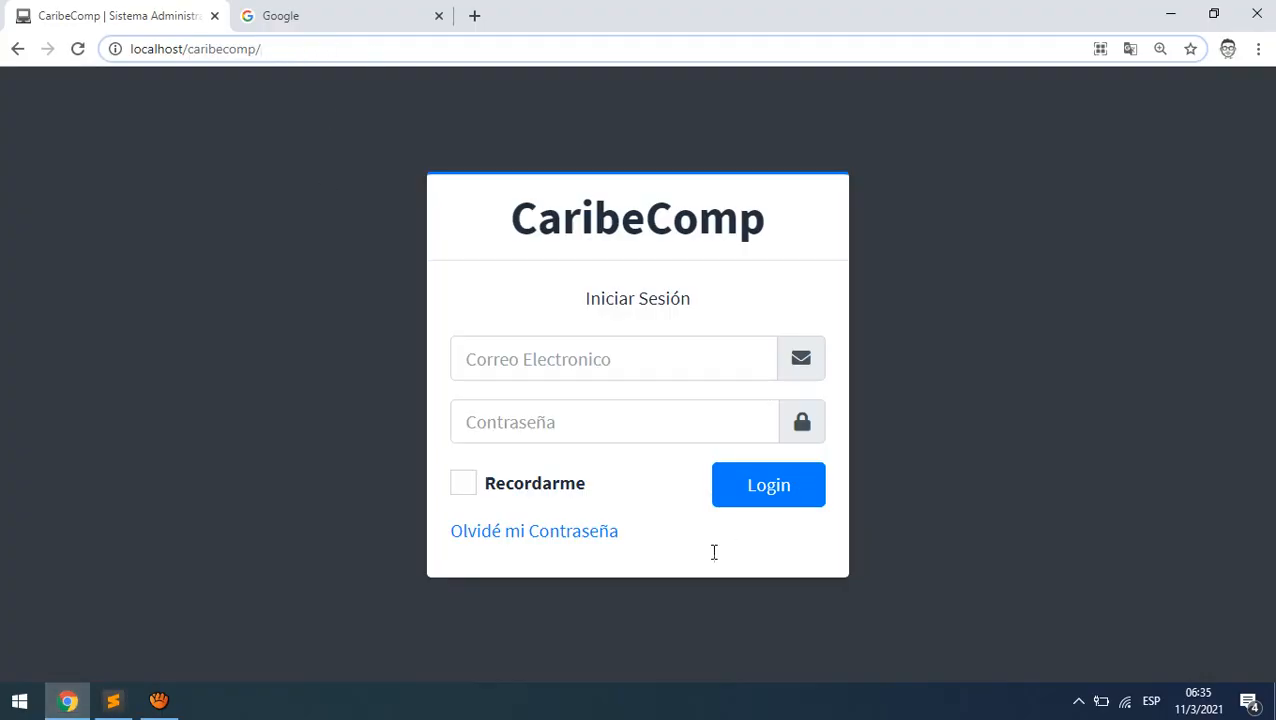
- Point out the localhost/caribecomp/ address in Chrome, highlighting its caribecomp/ part
drag(276, 48, 114, 48)
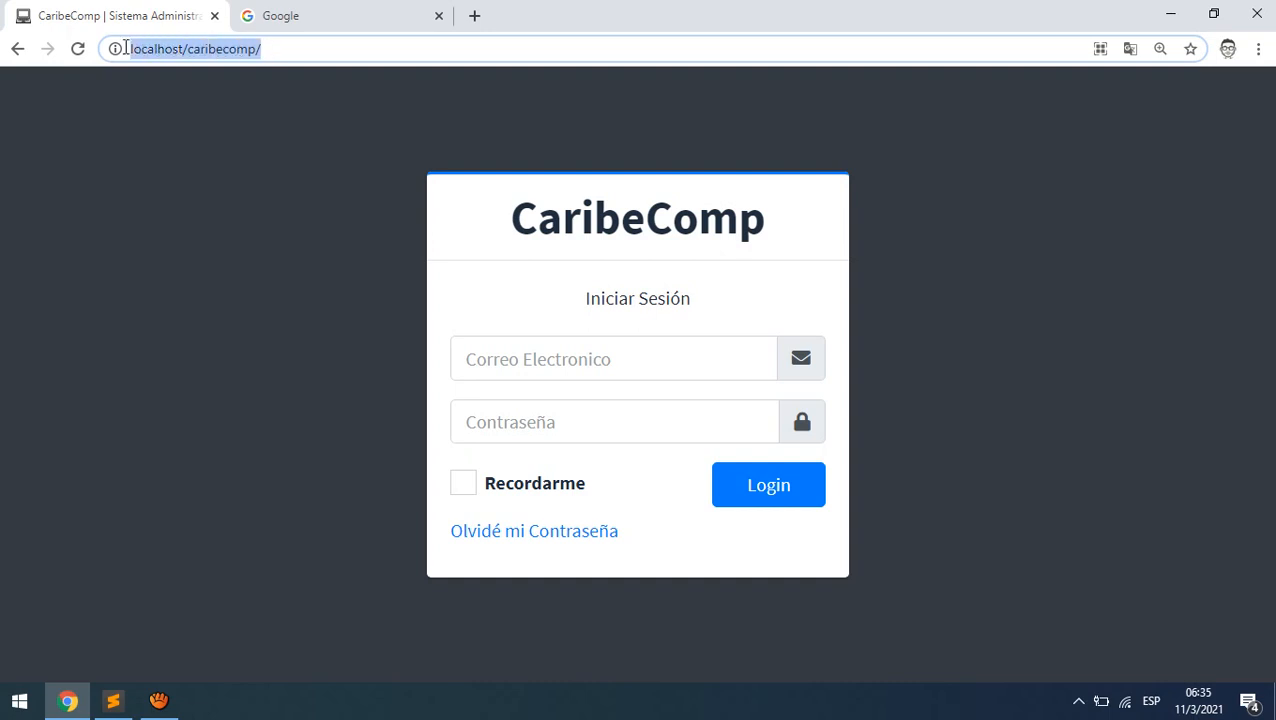
click(279, 52)
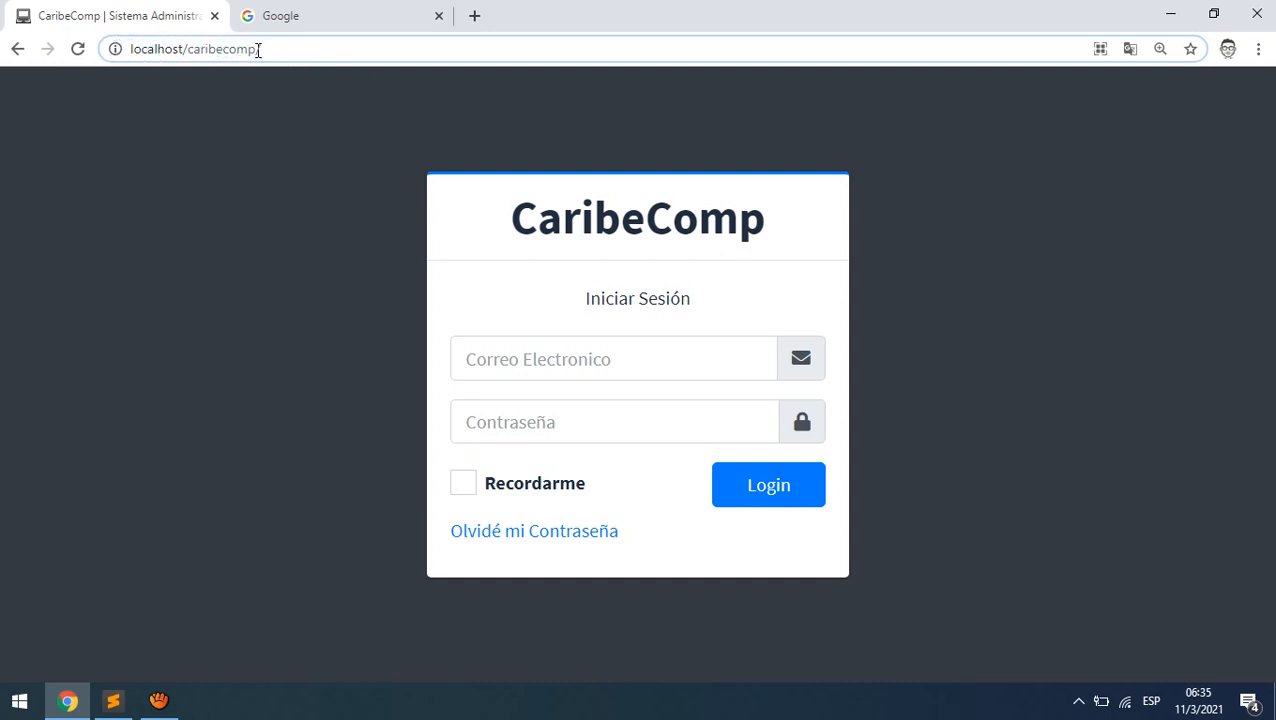
drag(264, 46, 100, 42)
click(283, 51)
drag(284, 49, 189, 48)
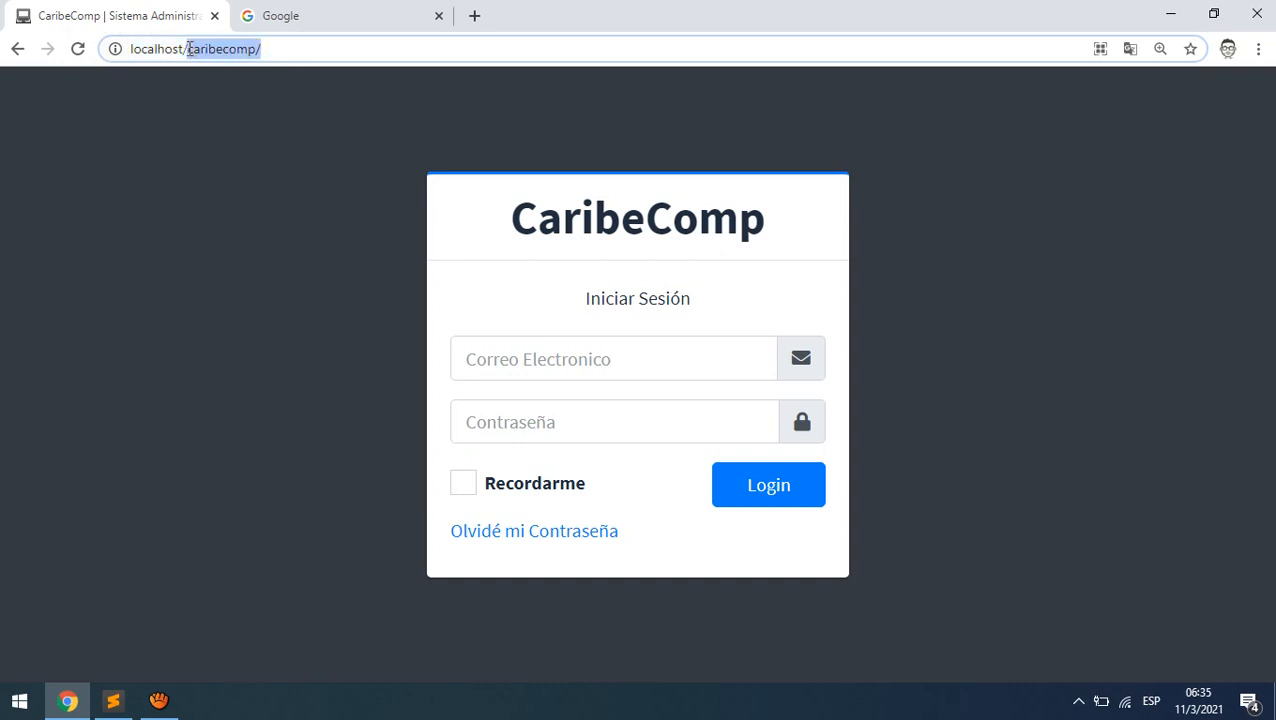
click(276, 52)
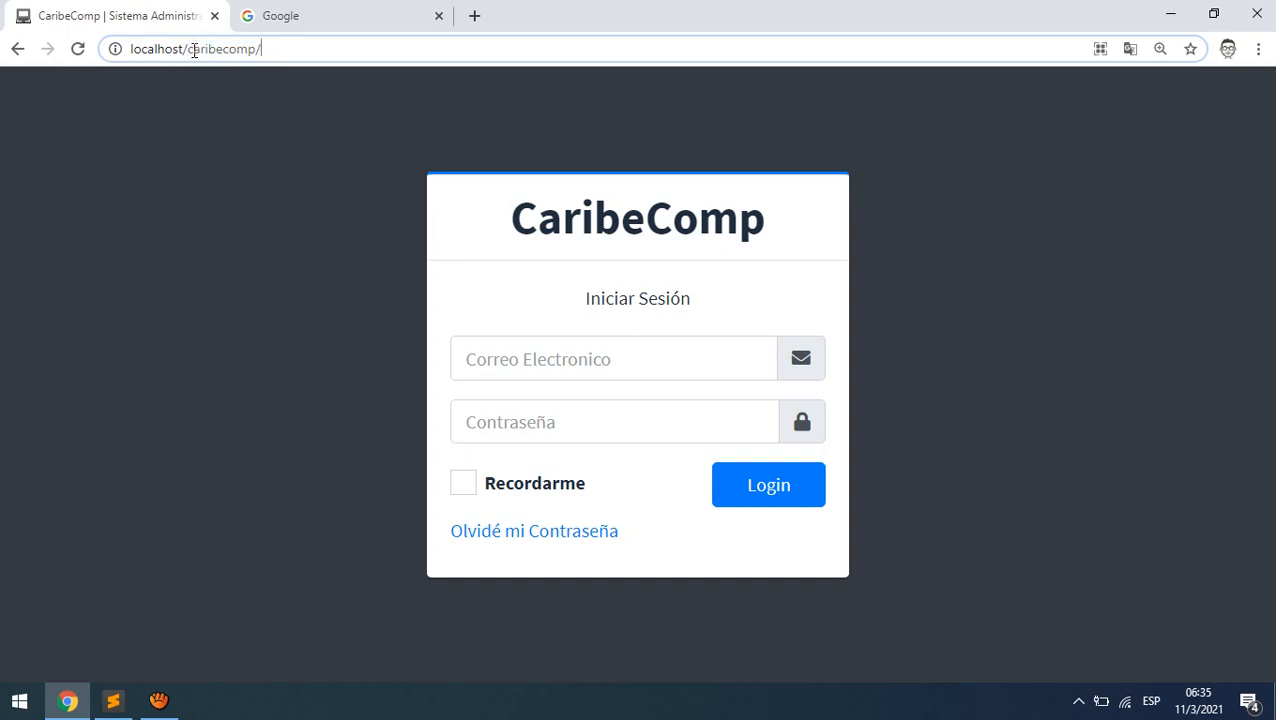
drag(188, 49, 281, 53)
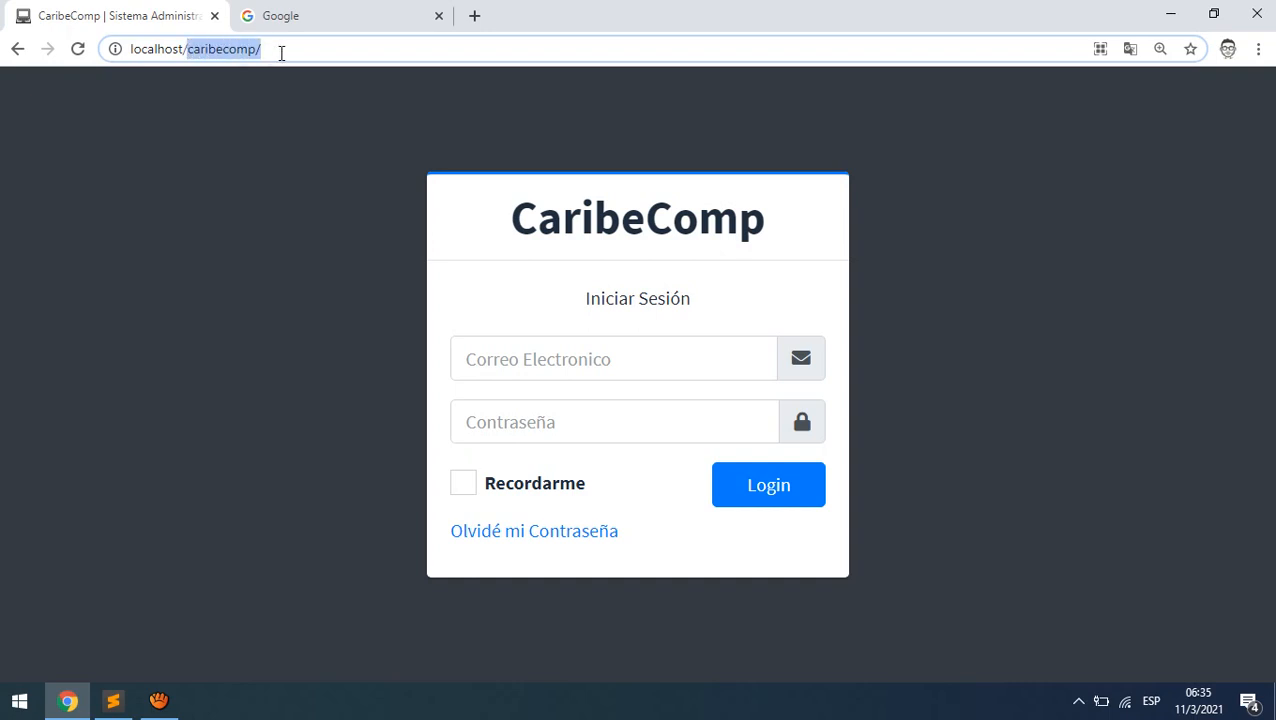
click(276, 51)
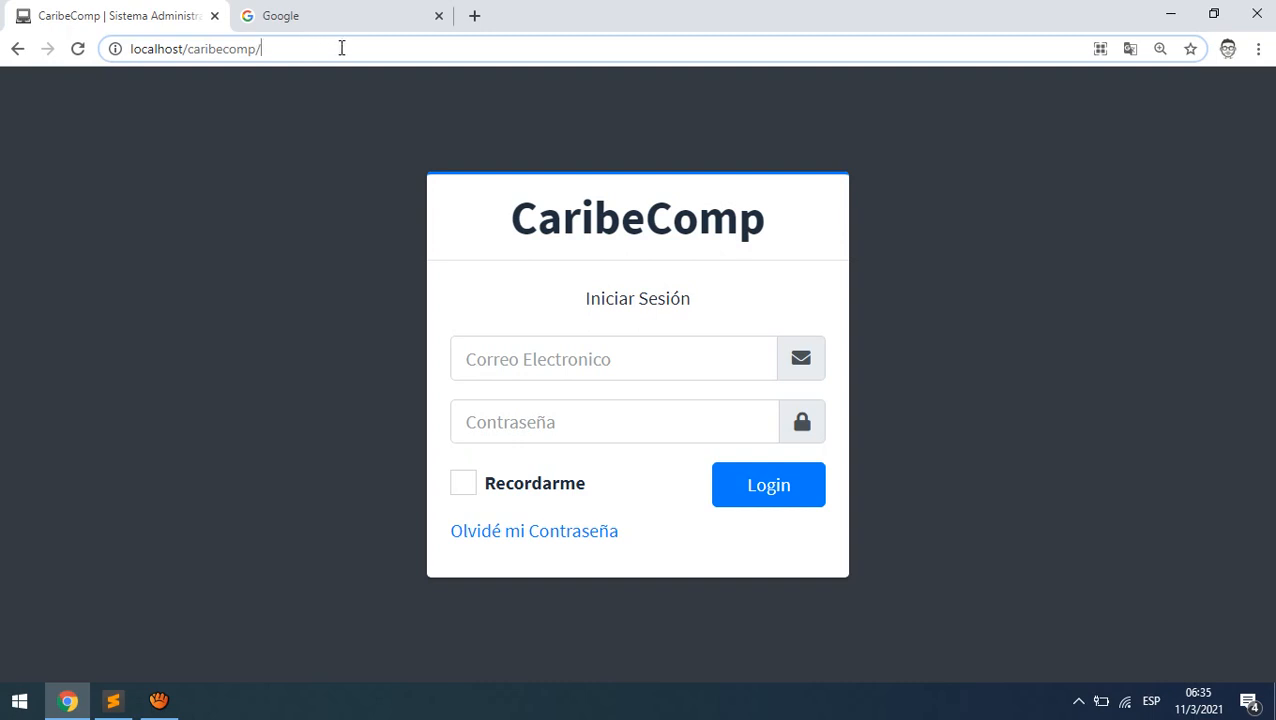
- Append 'servicios' to the address, then return to routes.php in Sublime Text
text(servico)
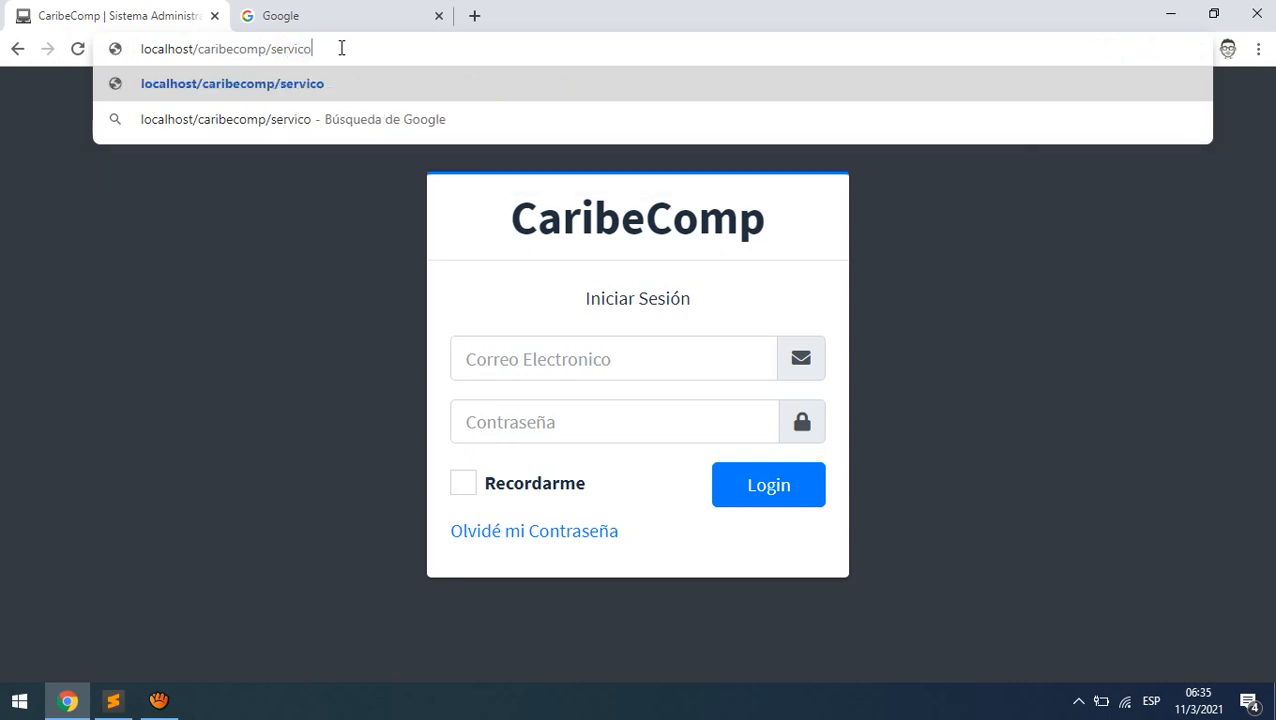
key(BackSpace)
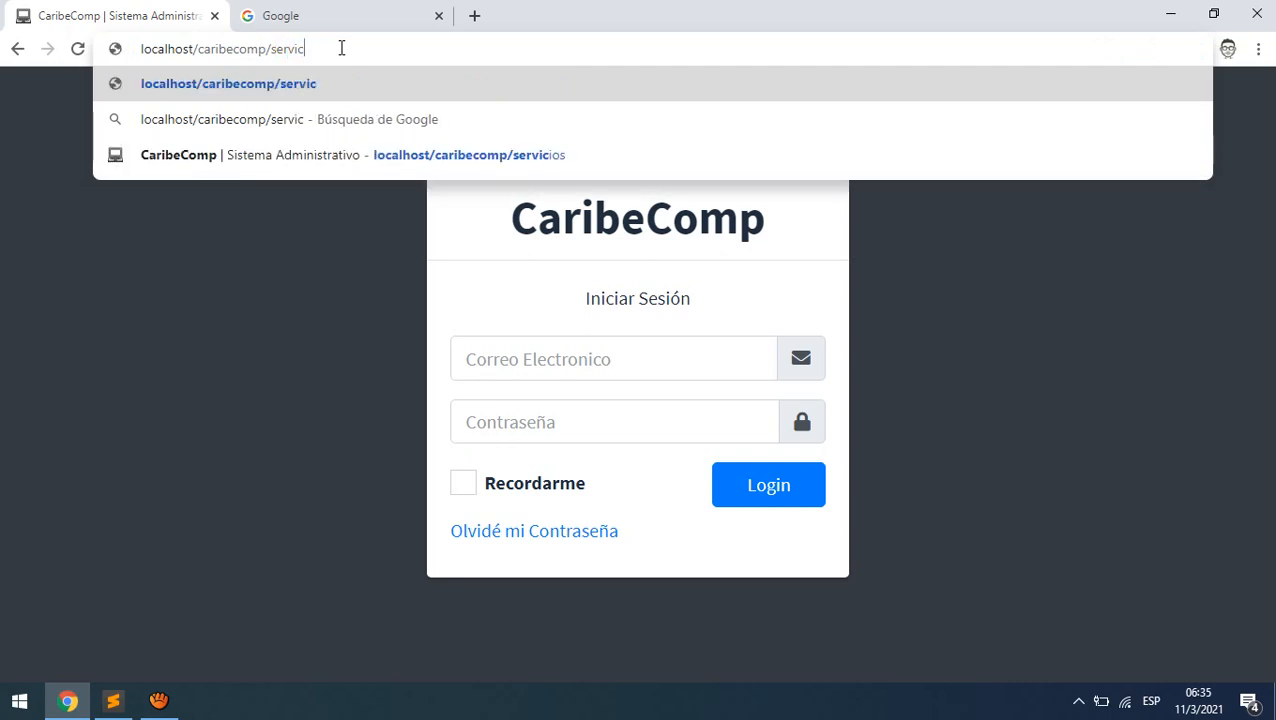
text(ios)
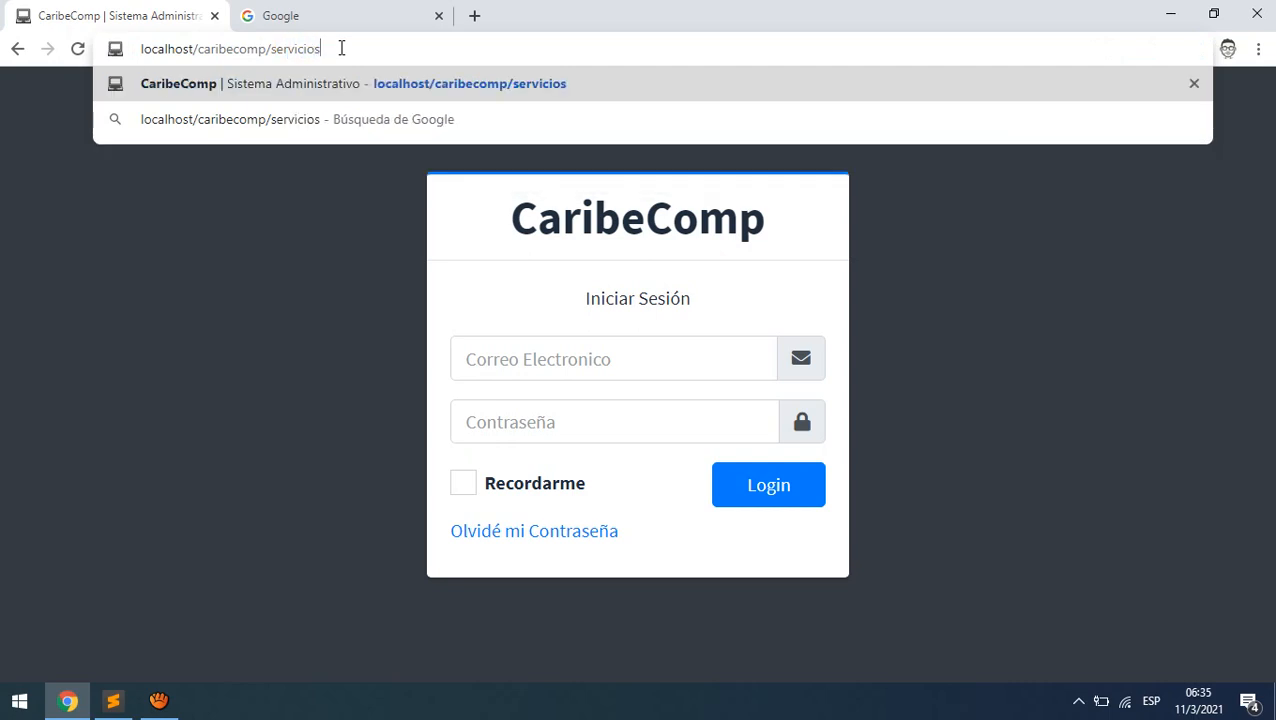
drag(341, 48, 271, 48)
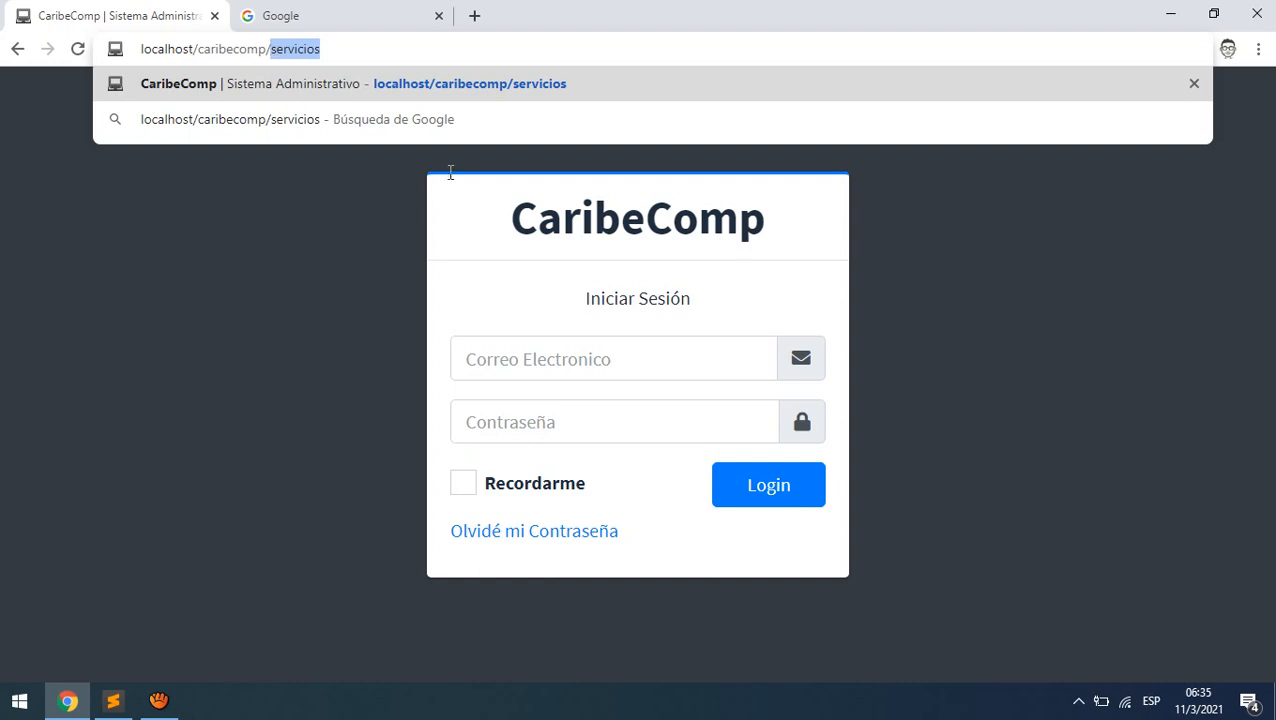
click(384, 50)
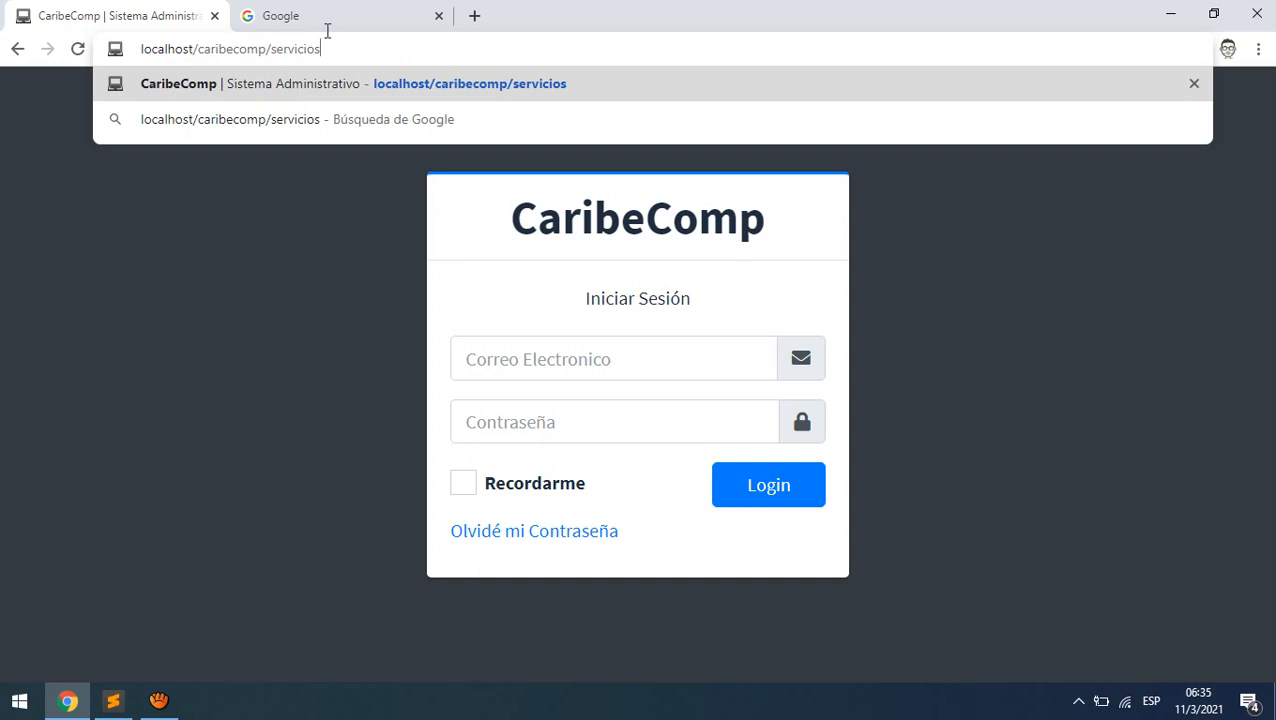
drag(359, 48, 115, 46)
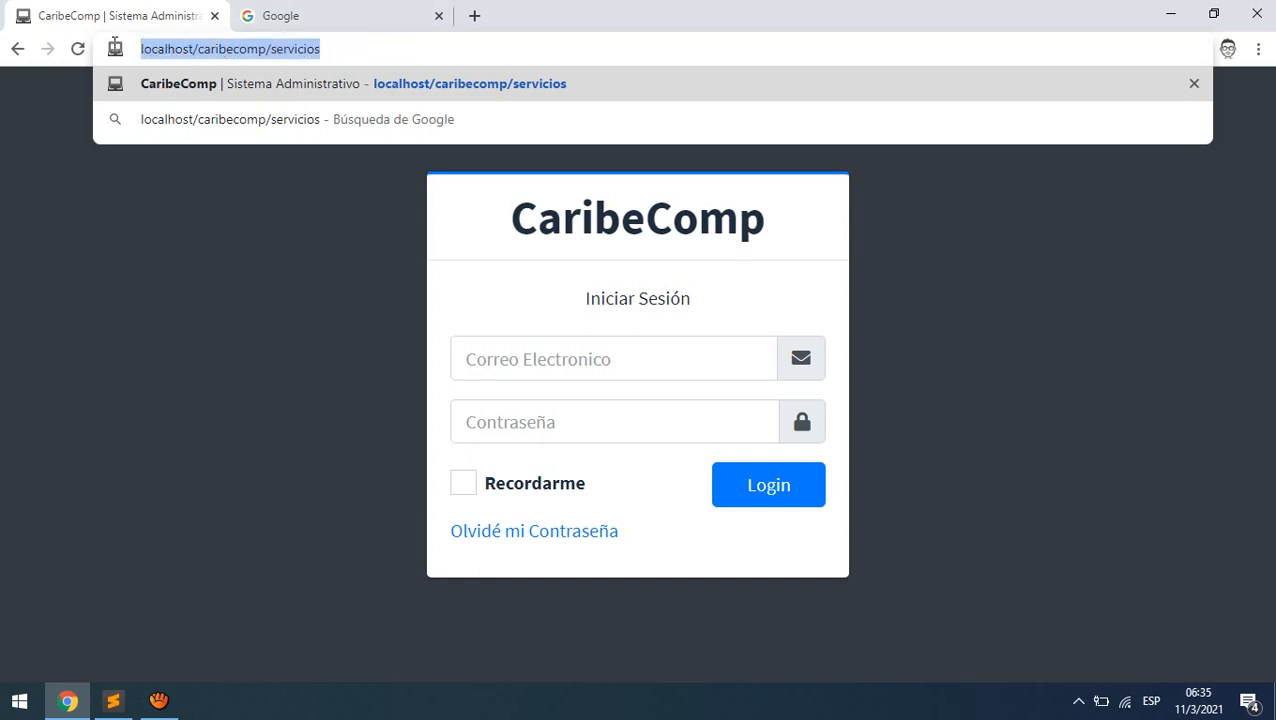
click(113, 700)
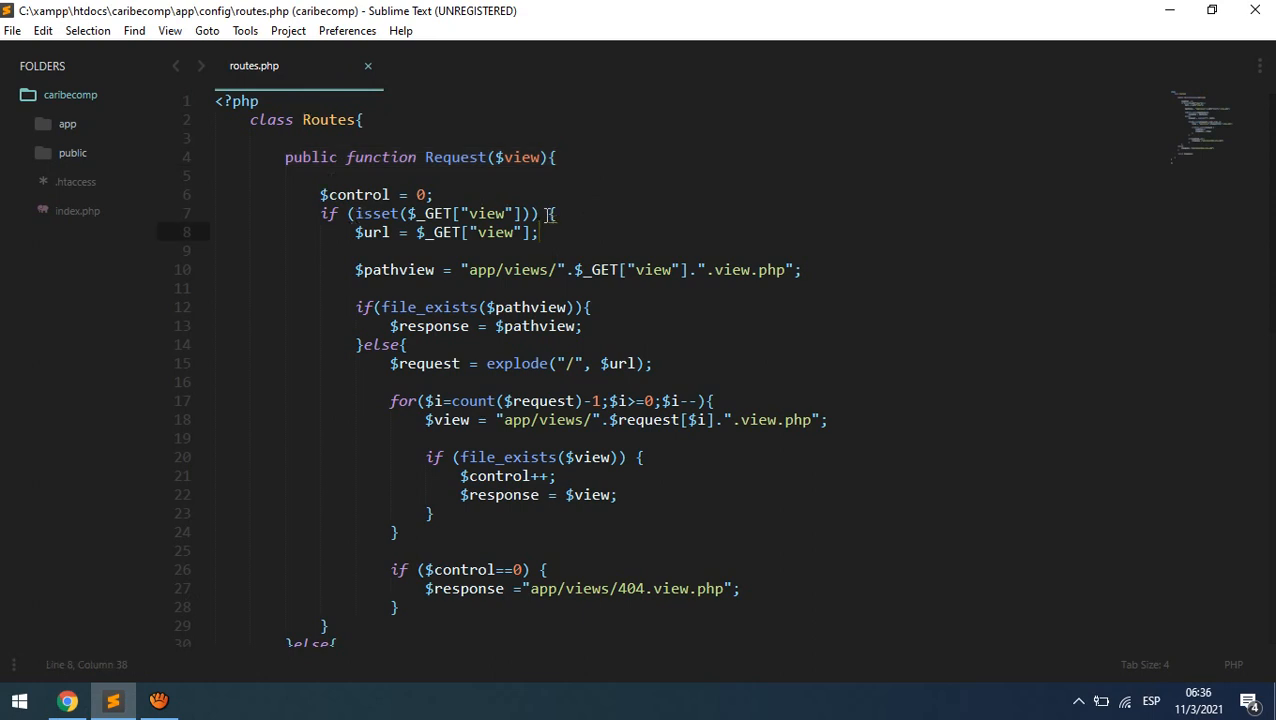
- Point out servicios in the address, then expand the app and views folders in the project tree
click(68, 701)
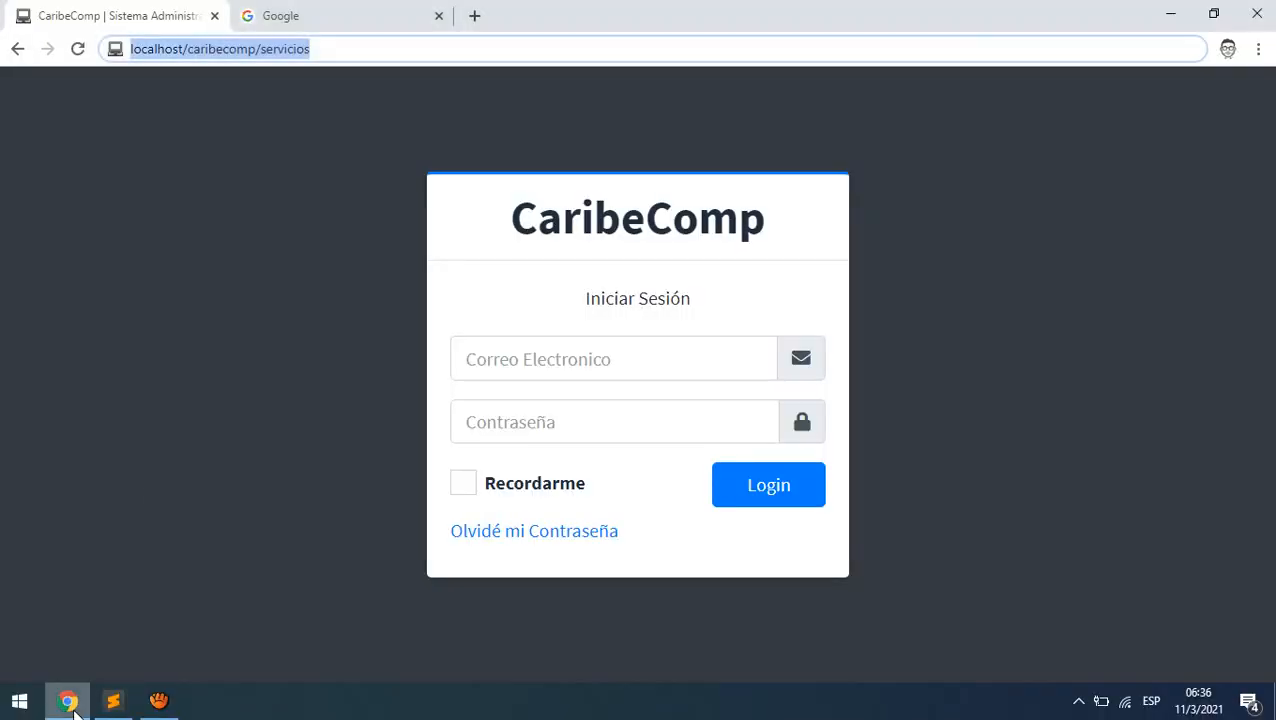
drag(335, 49, 258, 50)
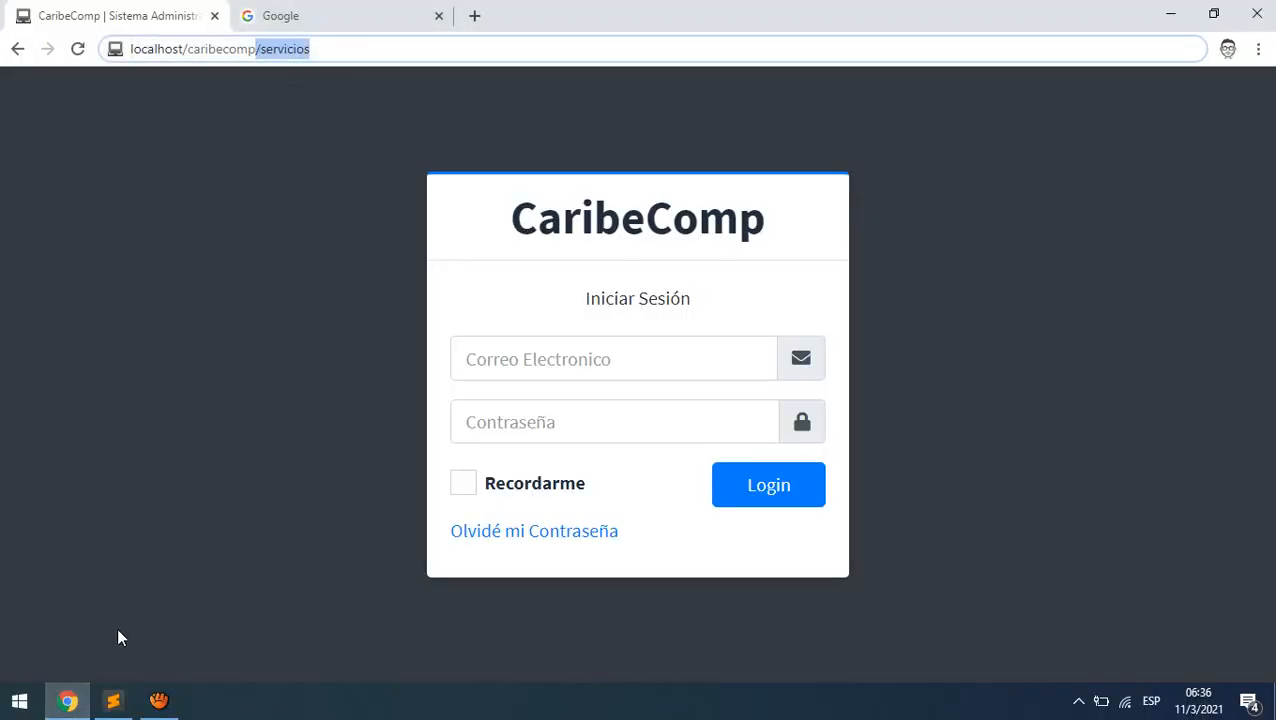
click(113, 701)
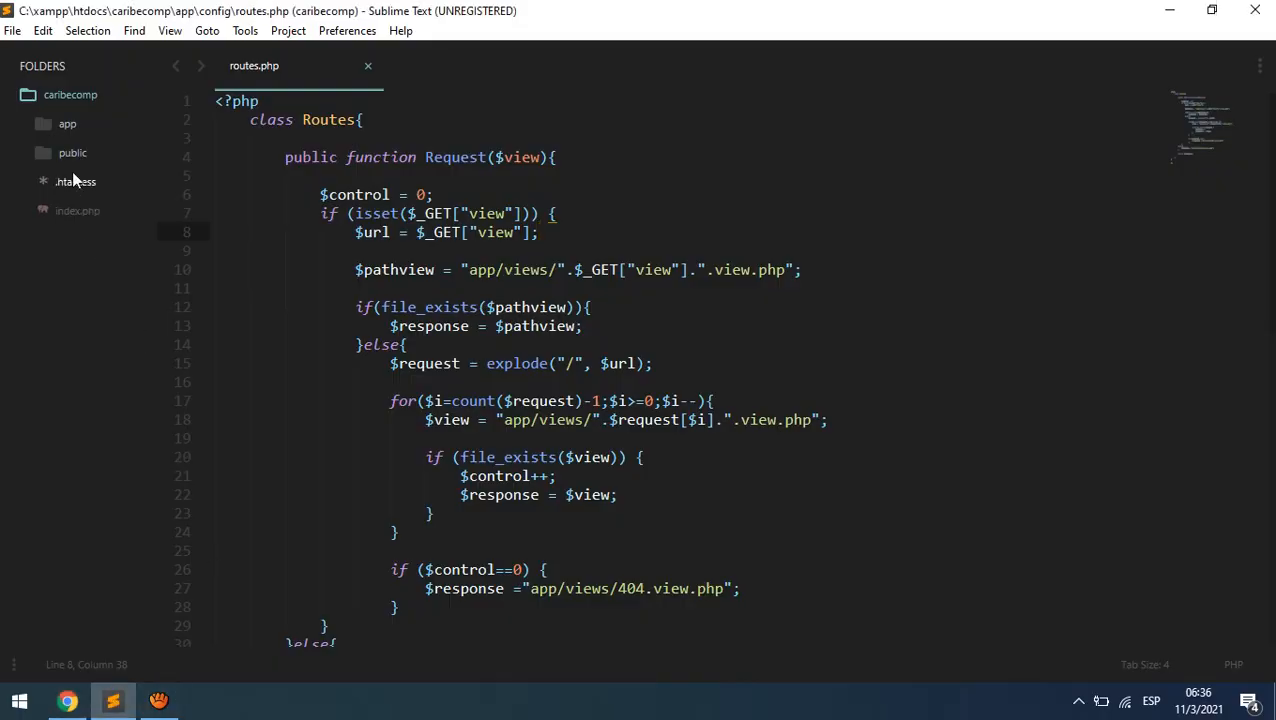
click(64, 125)
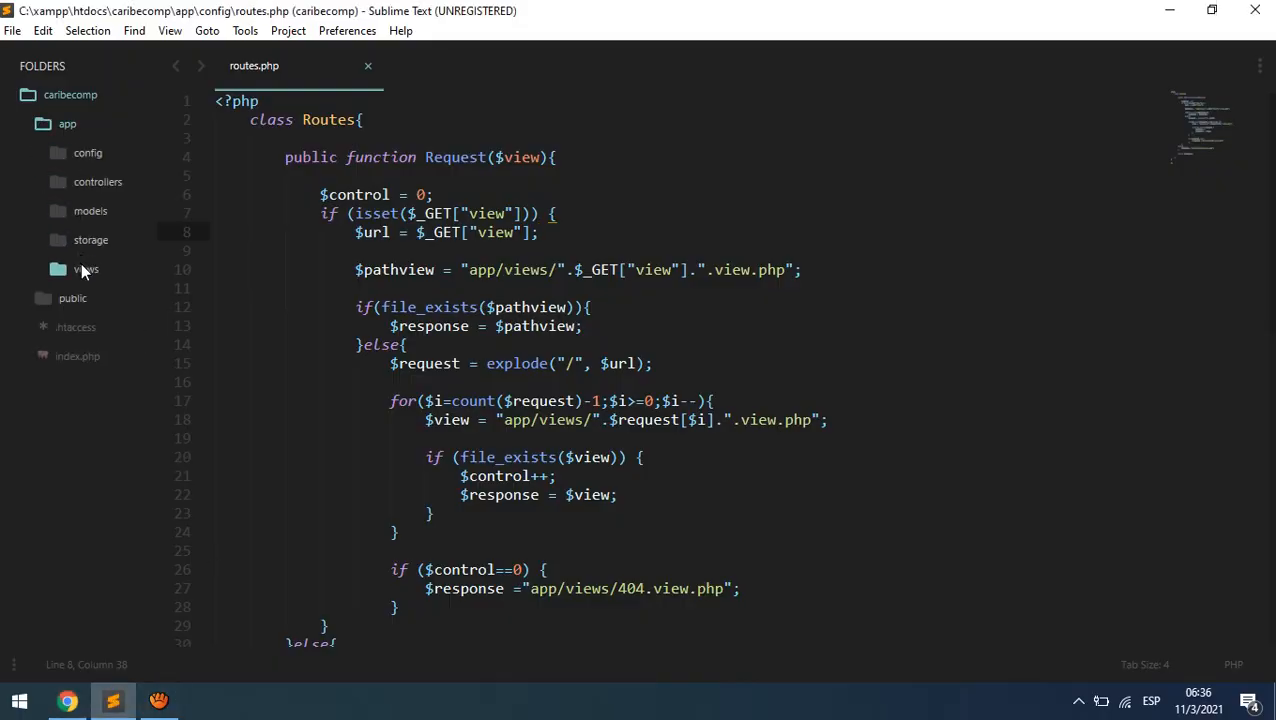
click(82, 267)
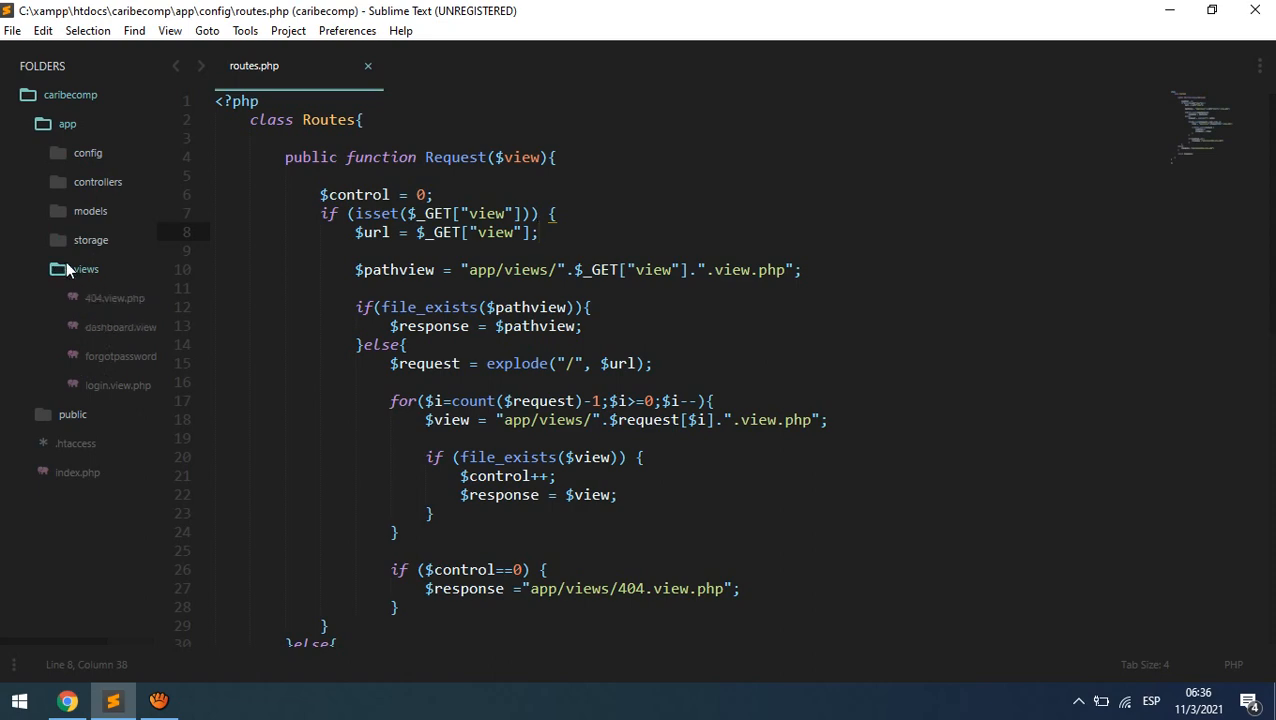
- Reload localhost/caribecomp/servicios in Chrome, which still shows the login page
click(67, 700)
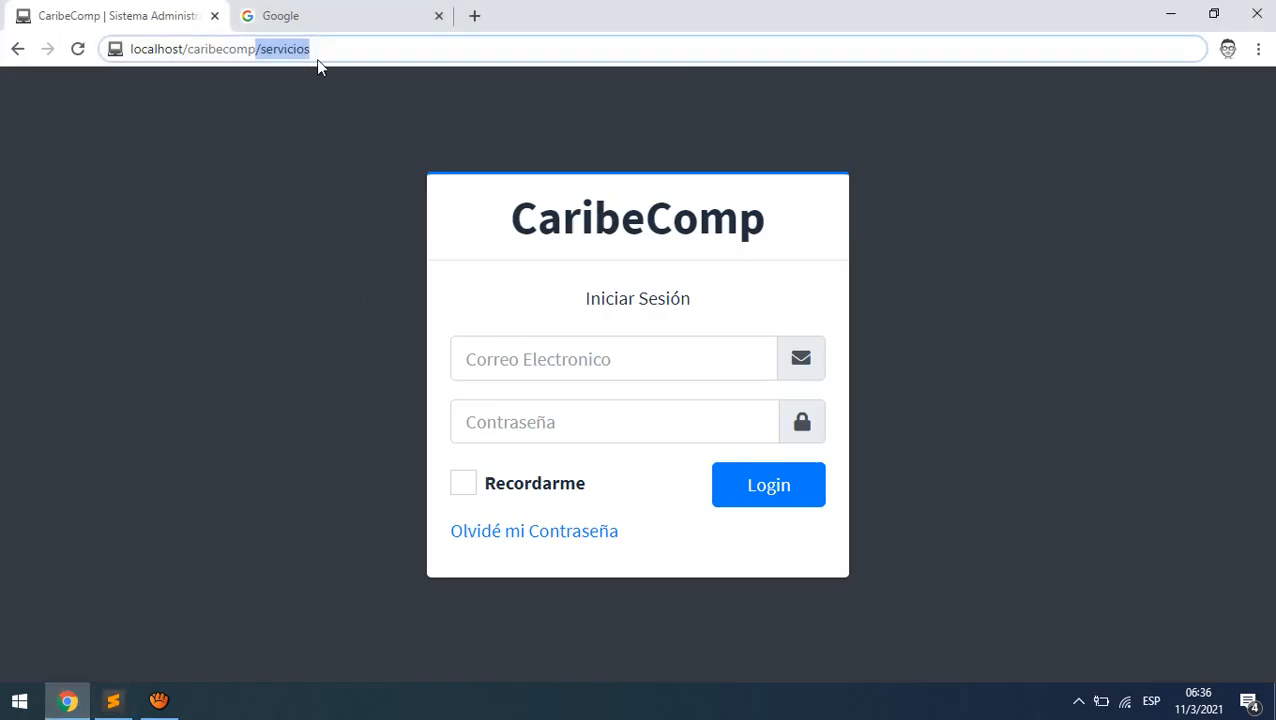
drag(318, 50, 258, 52)
click(113, 700)
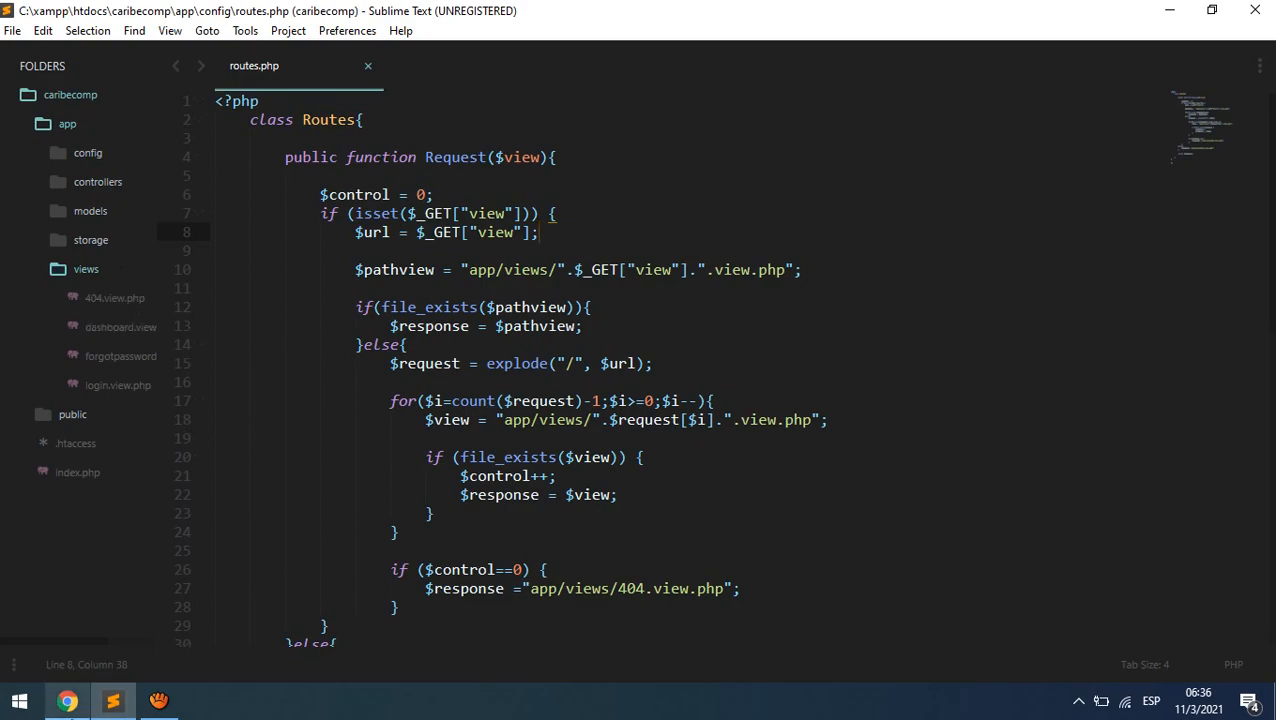
click(67, 700)
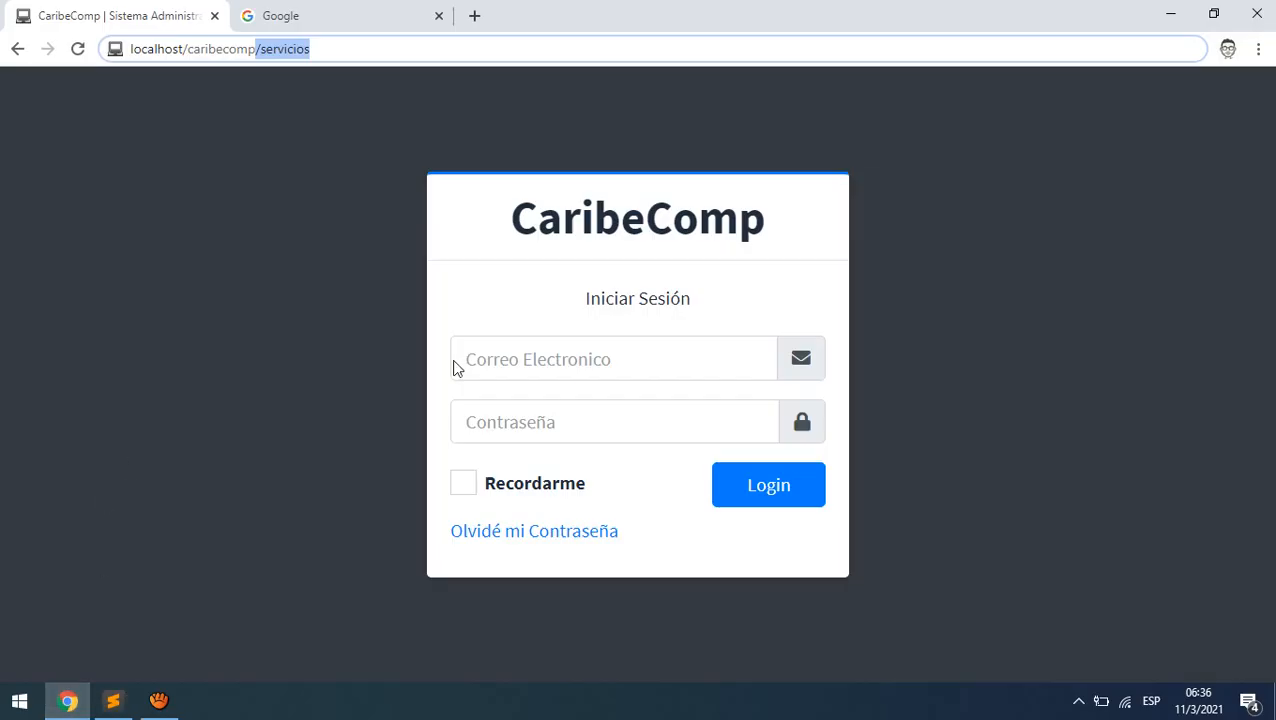
click(410, 51)
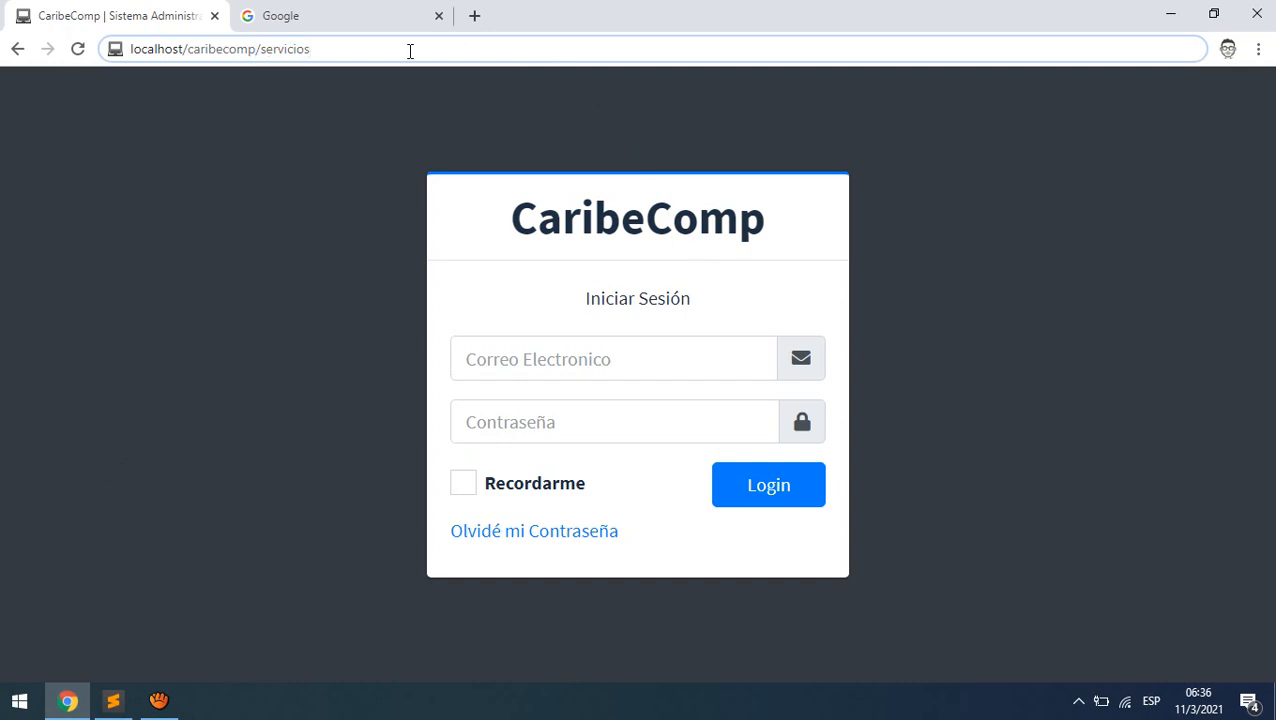
key(Return)
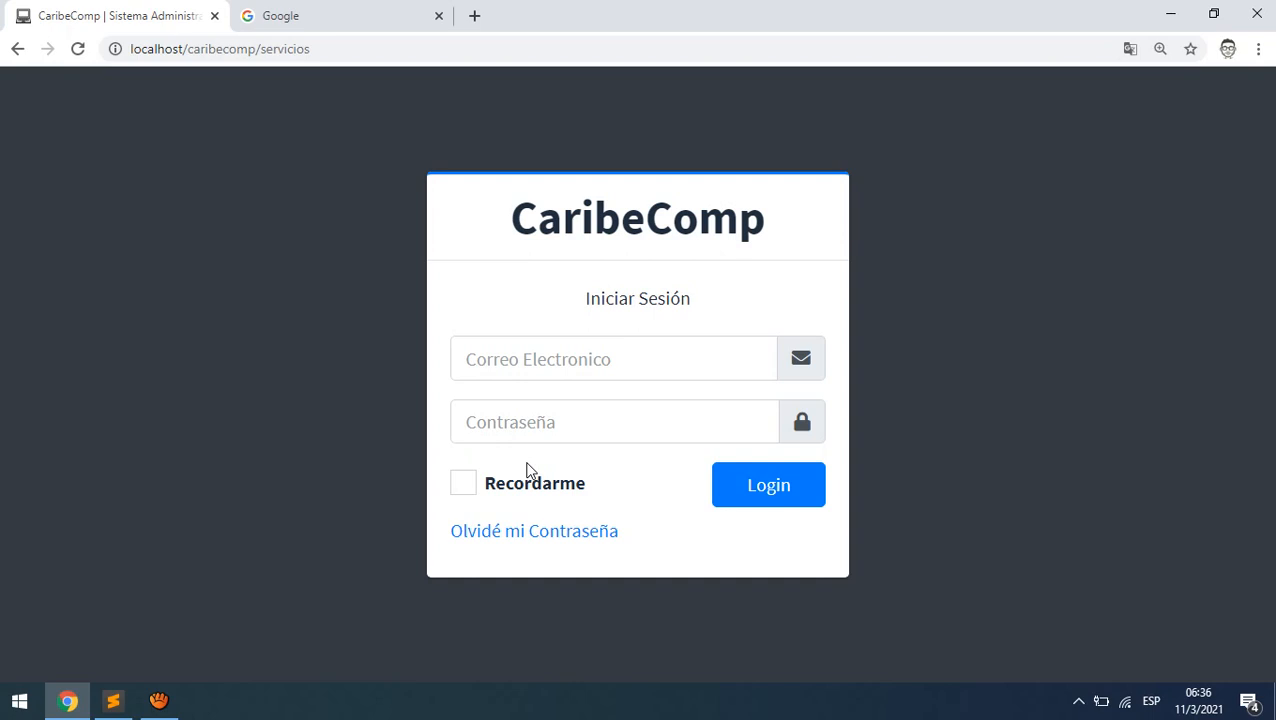
- Compare the servicios address with routes.php and open 404.view.php
drag(261, 48, 382, 44)
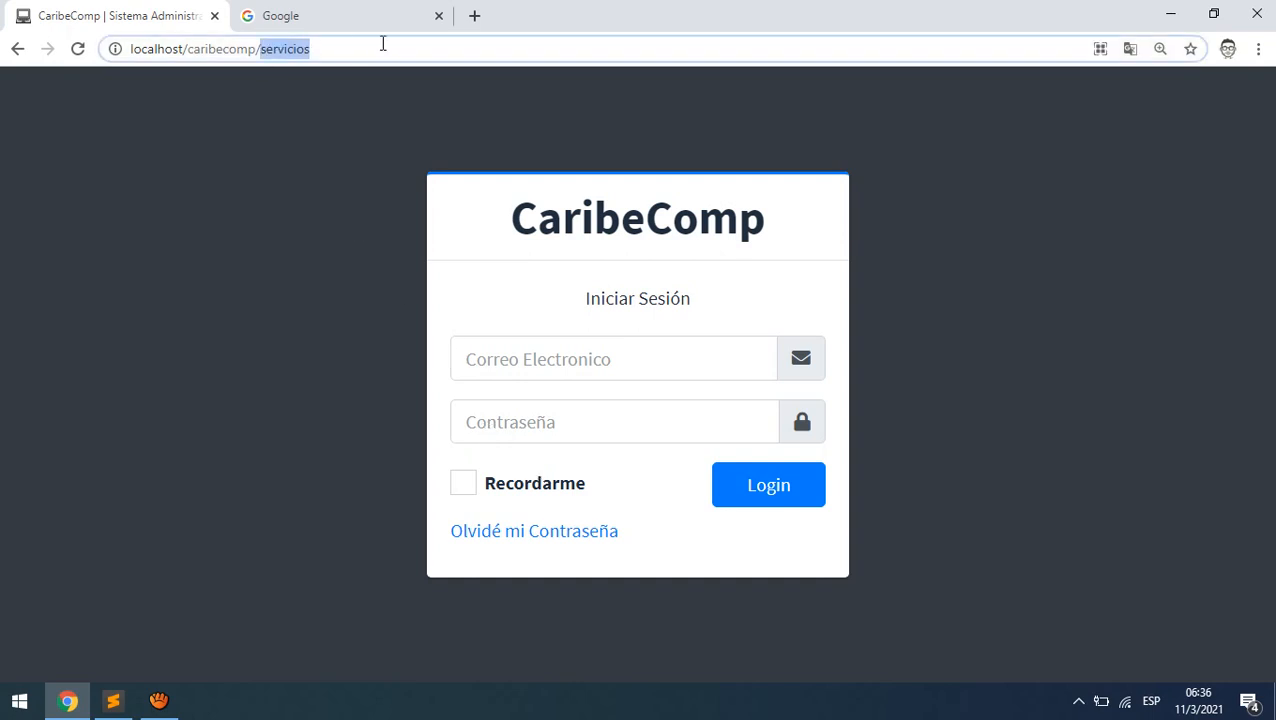
click(112, 701)
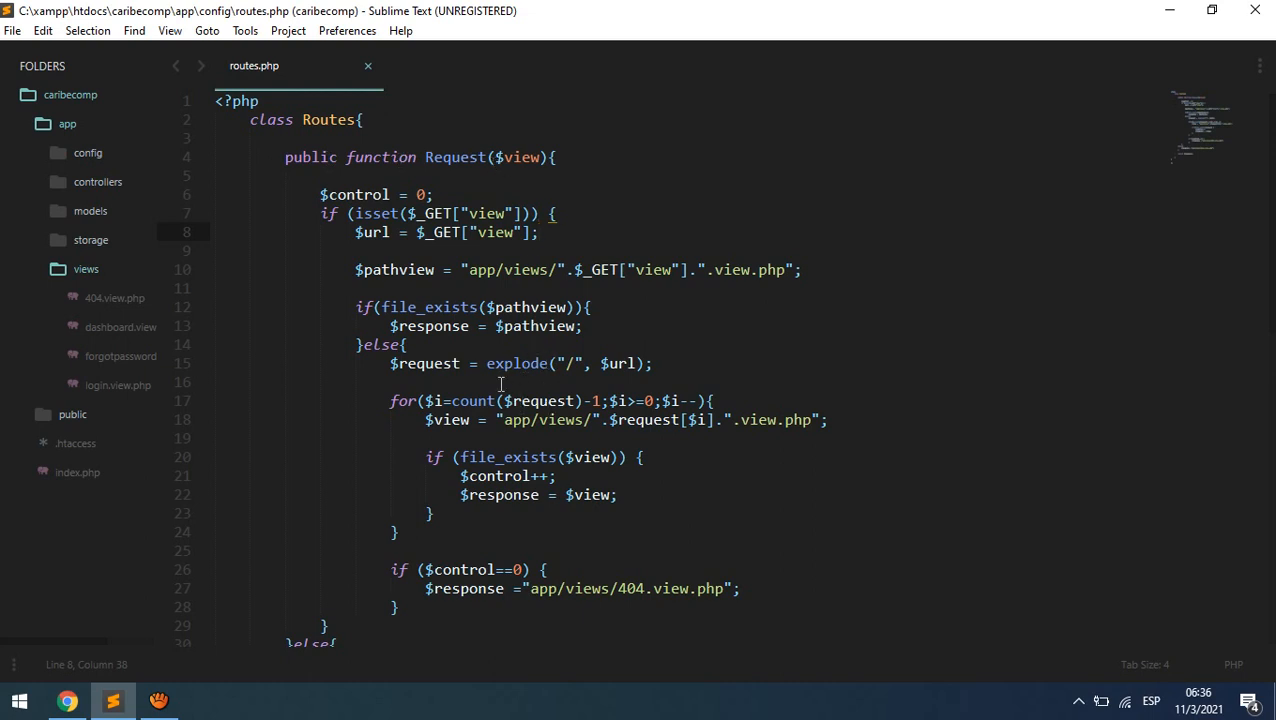
click(67, 700)
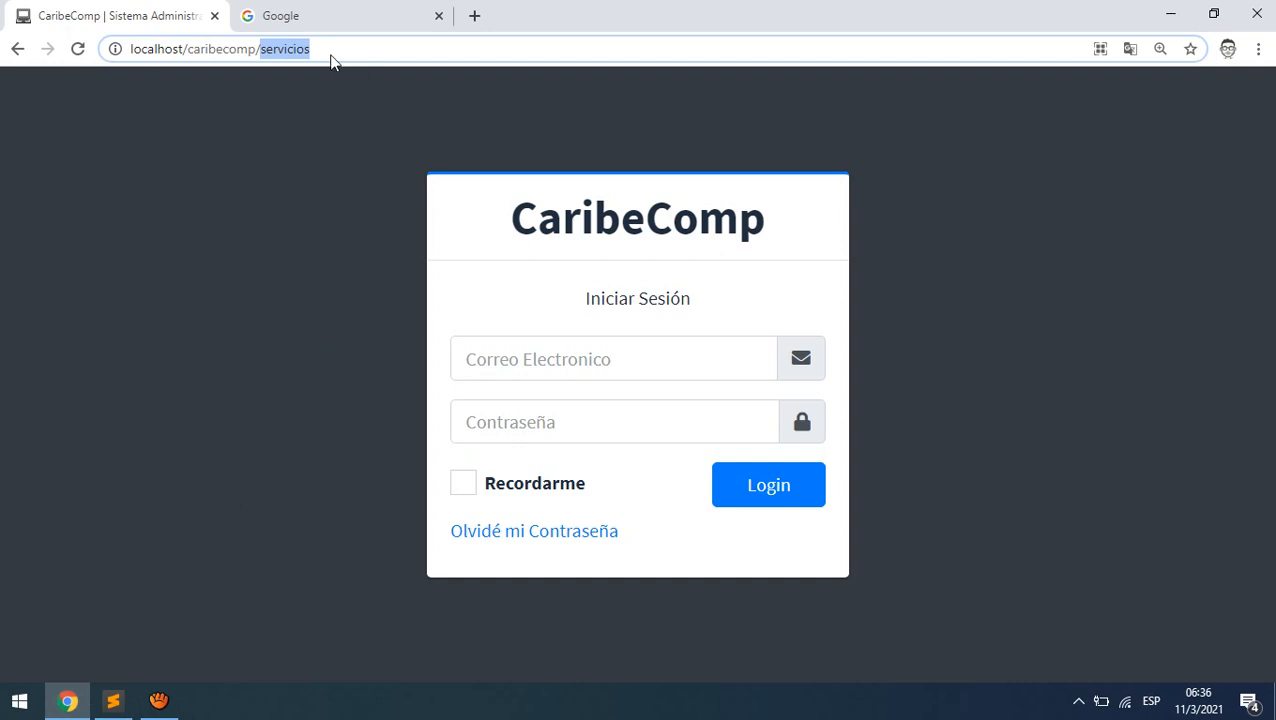
drag(309, 48, 259, 46)
click(113, 701)
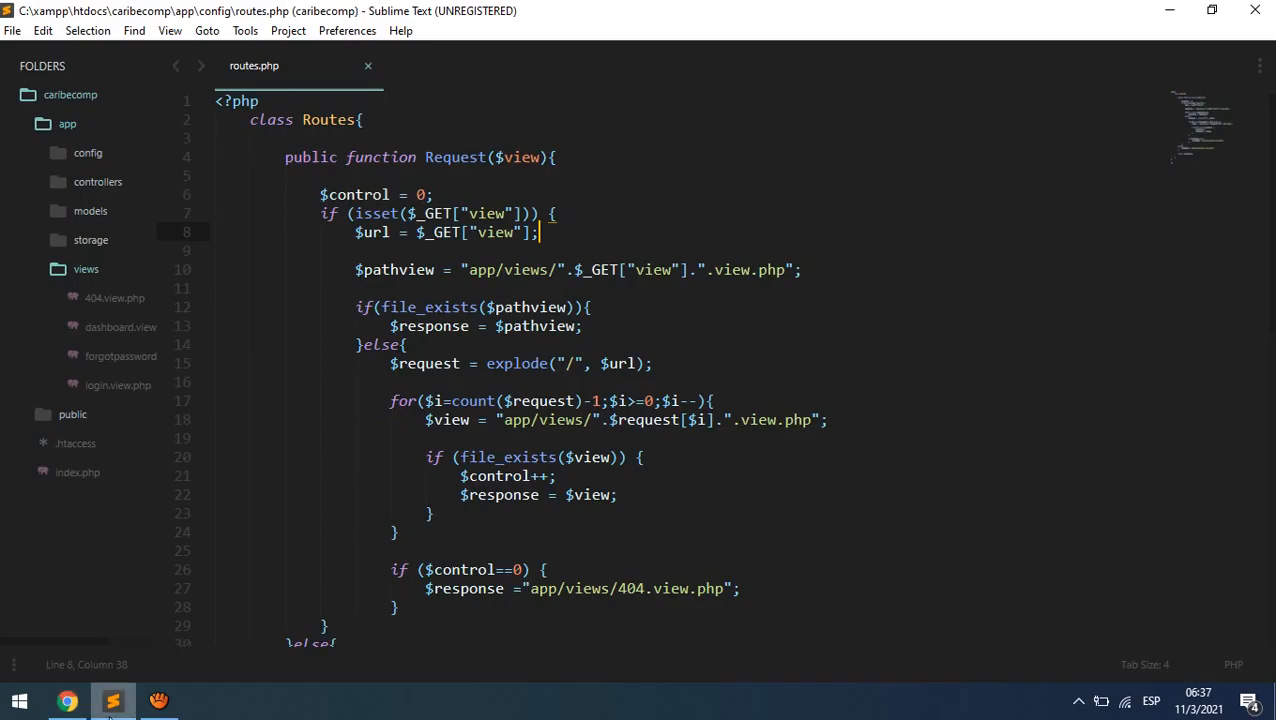
click(119, 303)
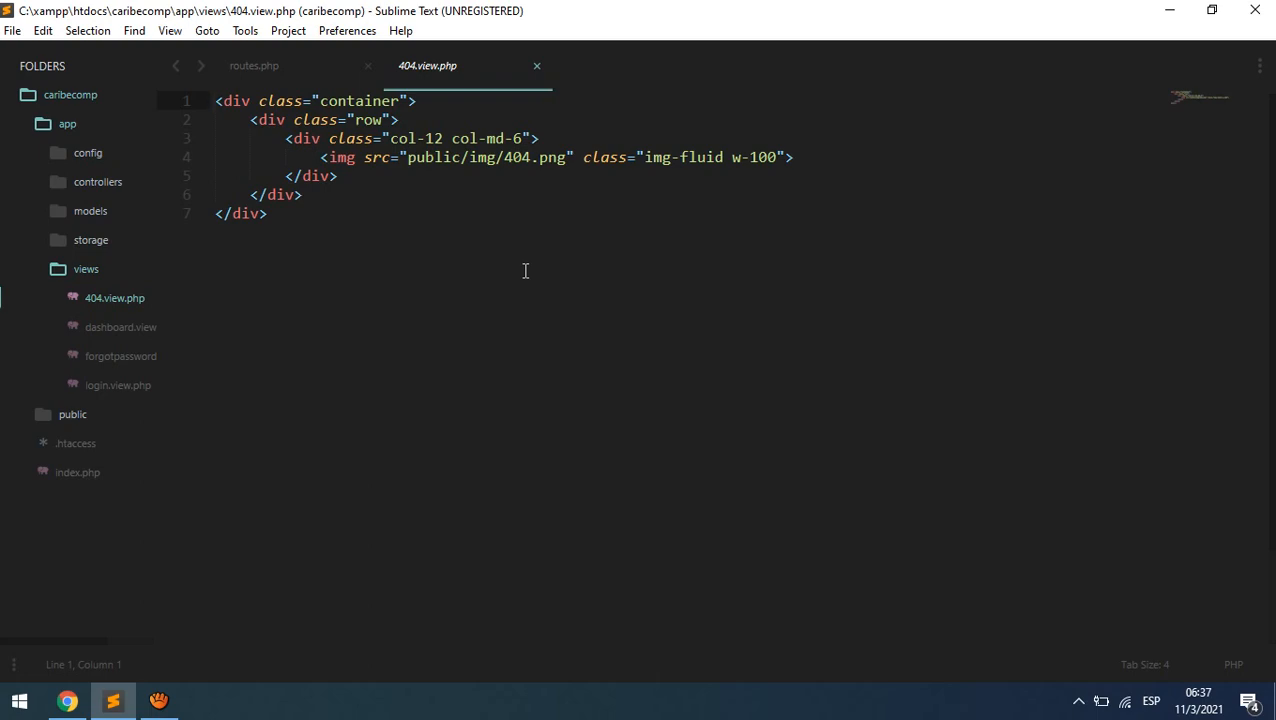
- Select servicios in the address again, then expand the config folder in the editor
click(85, 702)
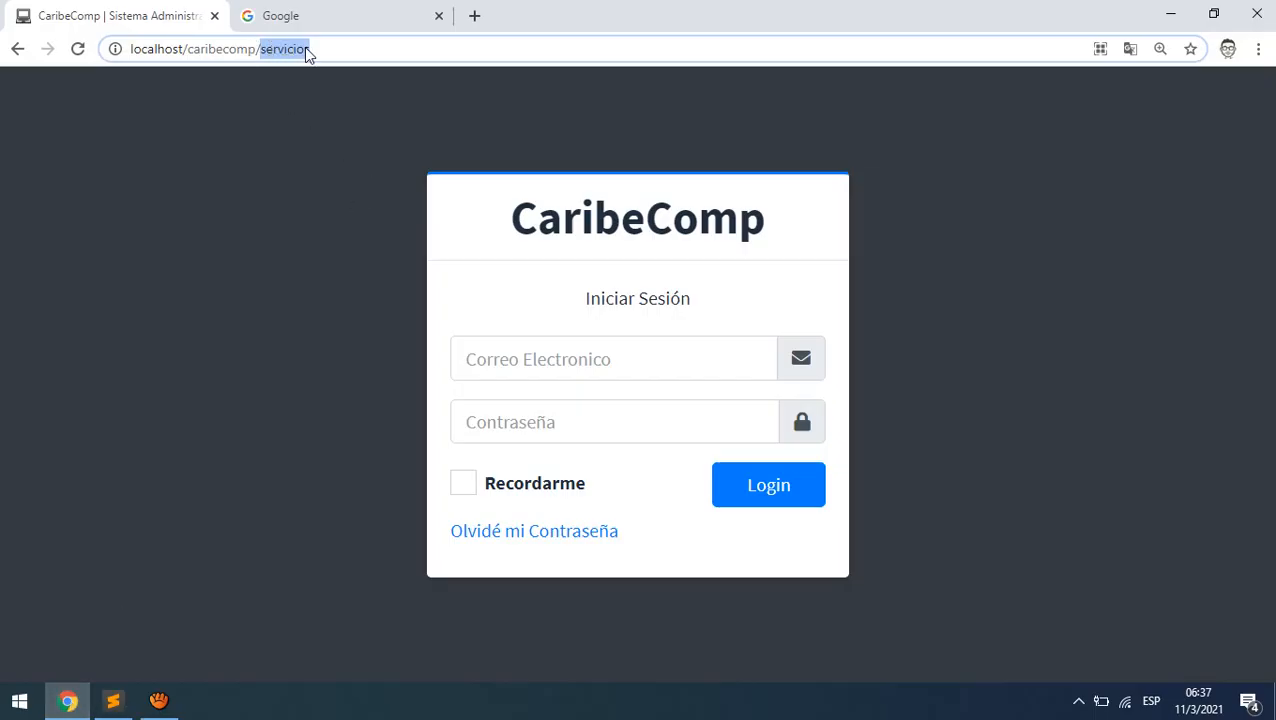
click(332, 48)
double_click(272, 48)
click(113, 700)
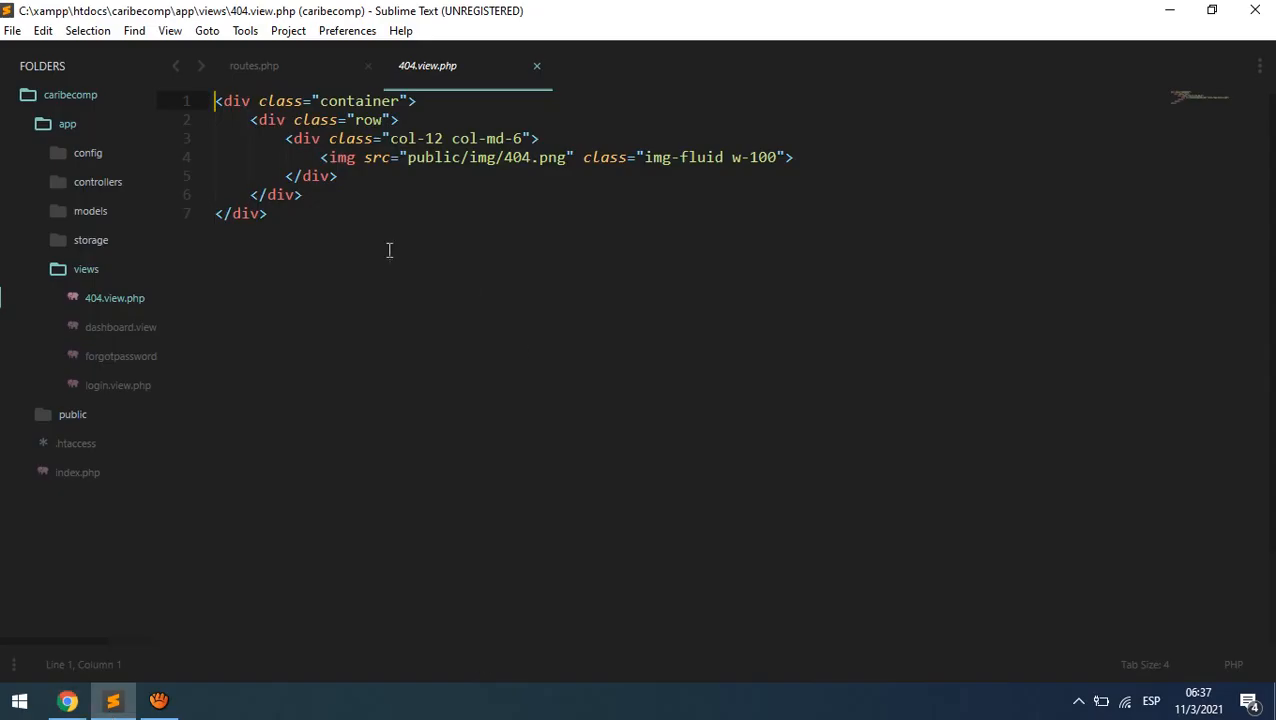
click(85, 154)
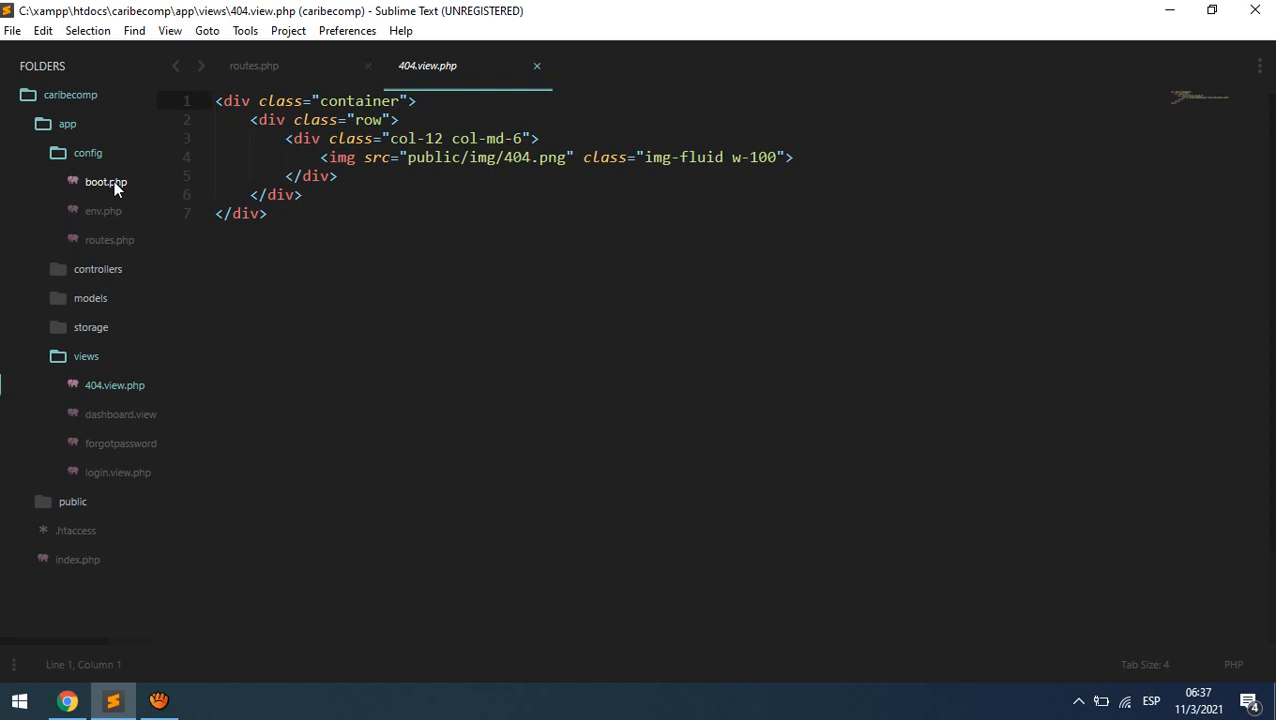
- Open boot.php and highlight the Boot class, Start body, userlogged check and dashboard assignment
click(114, 184)
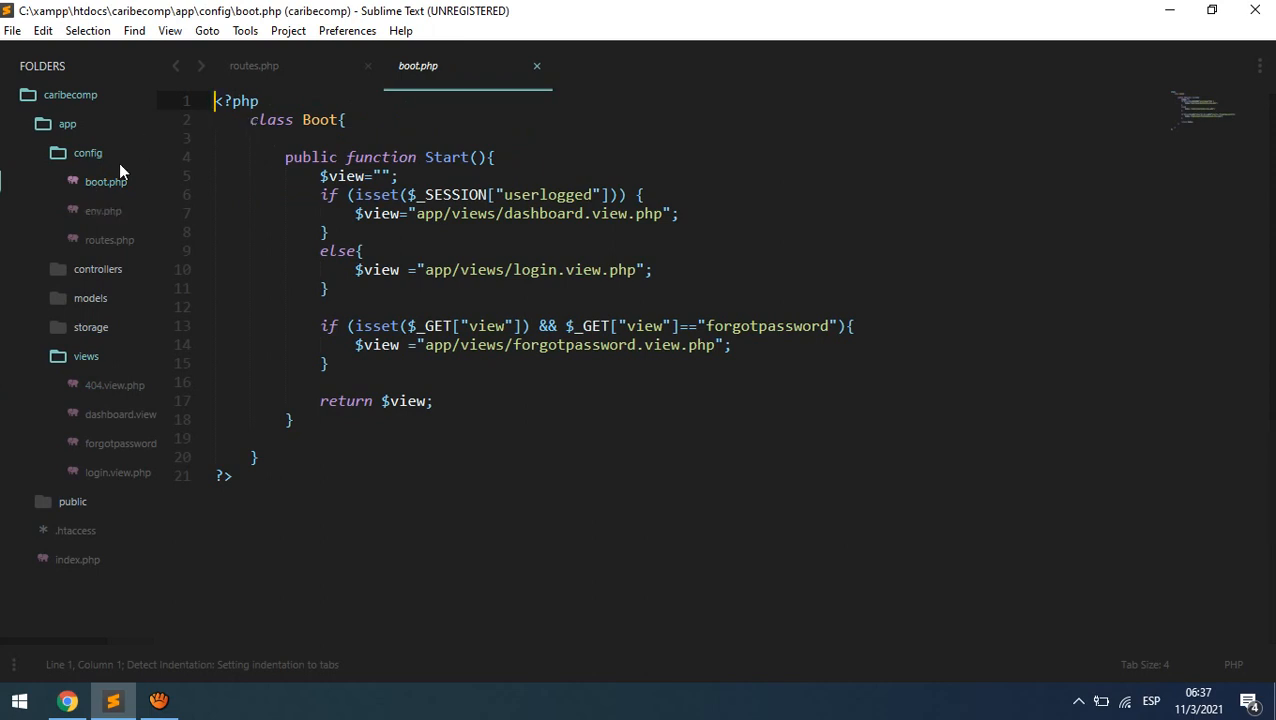
drag(250, 120, 354, 122)
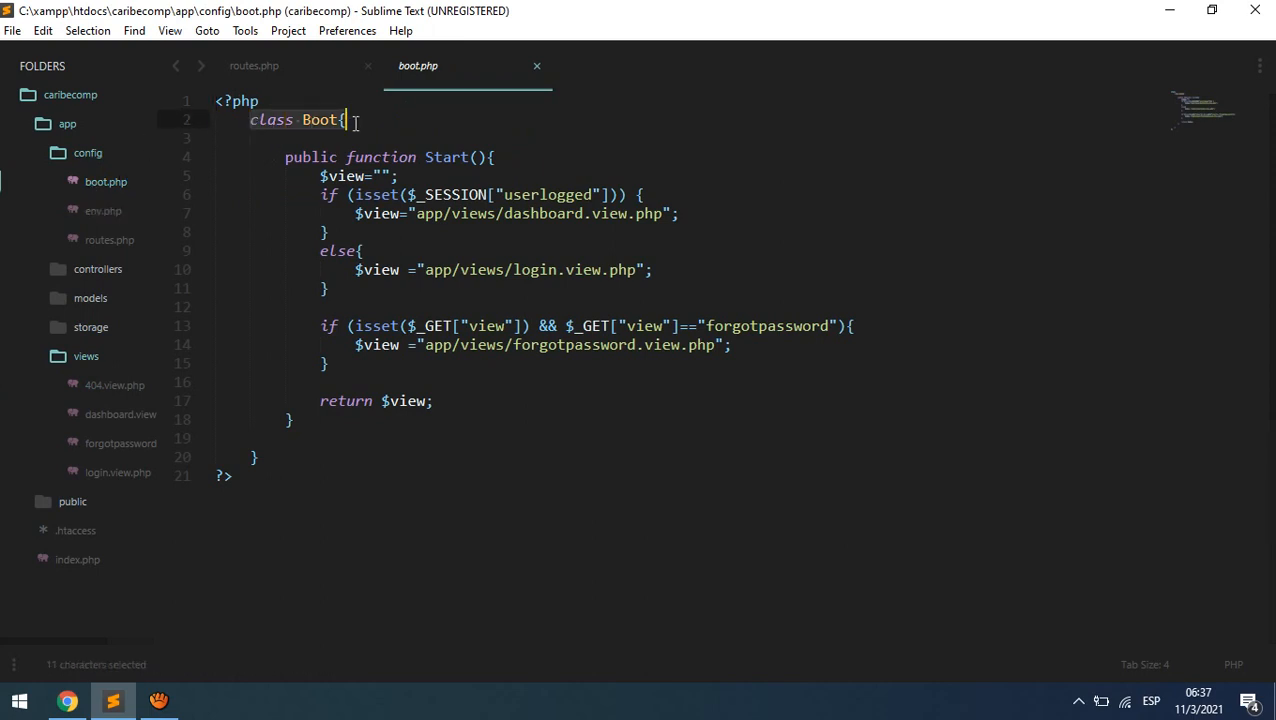
drag(285, 157, 294, 420)
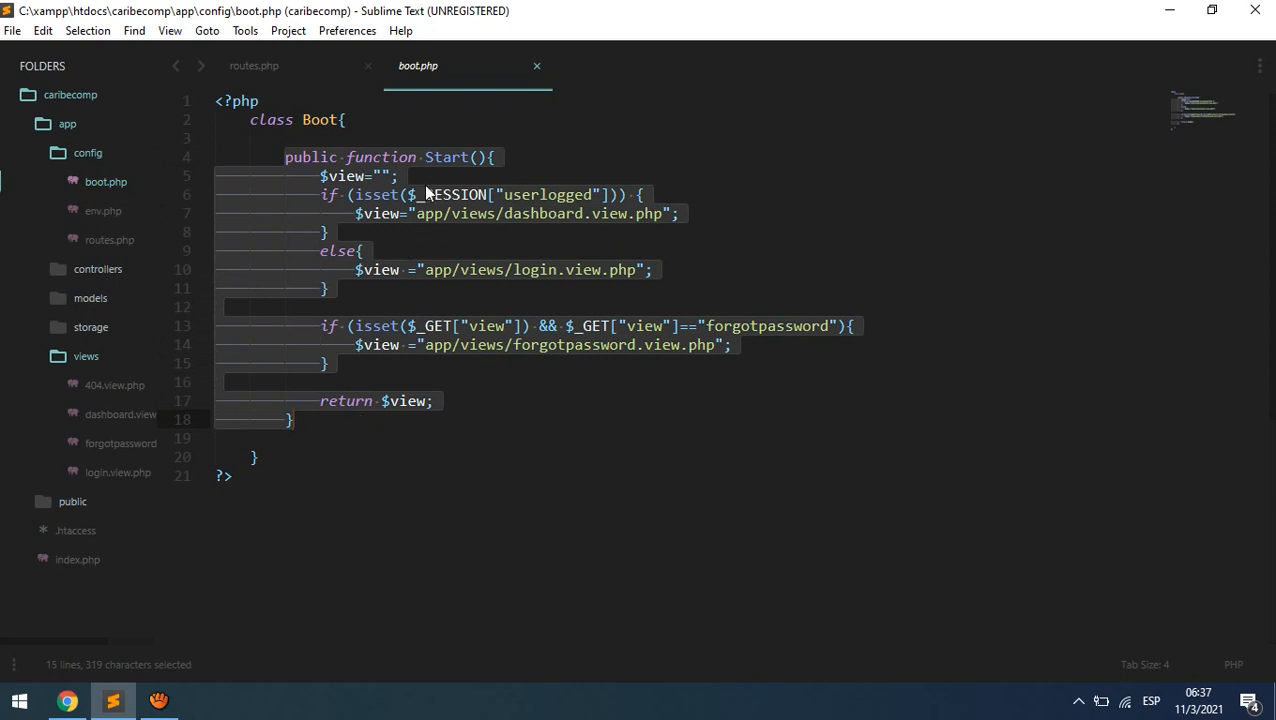
click(668, 157)
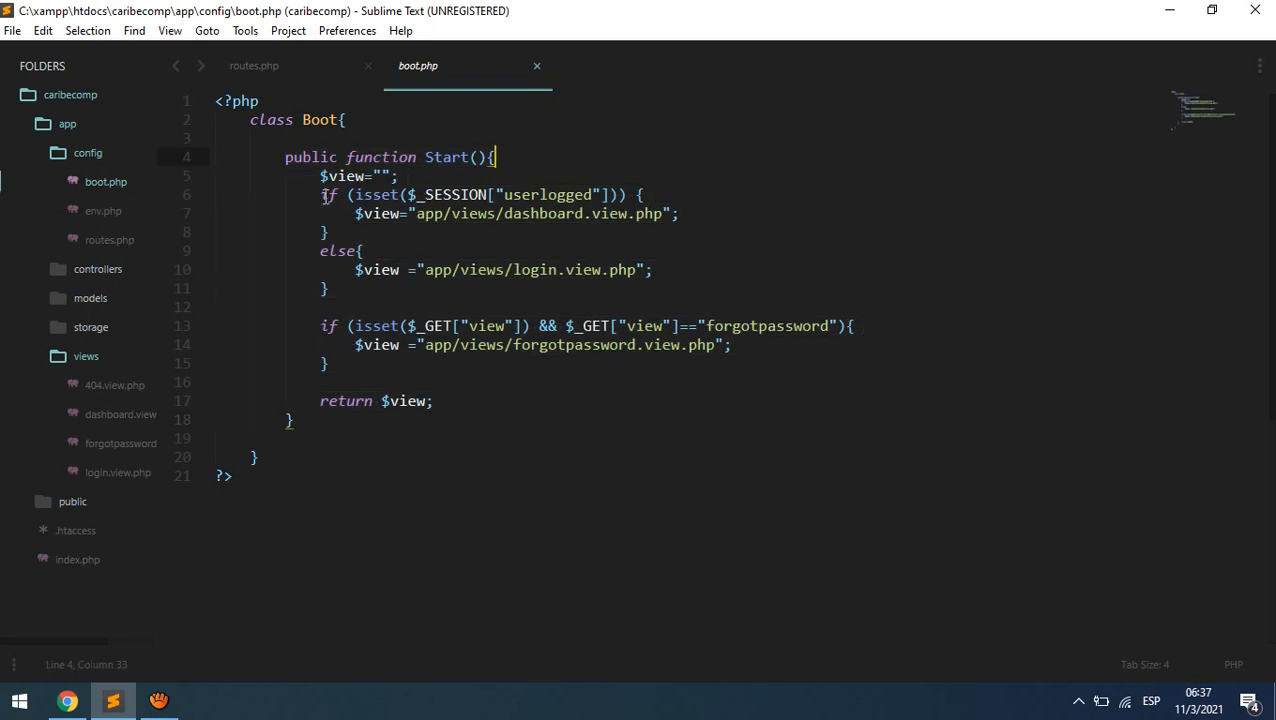
drag(320, 195, 338, 235)
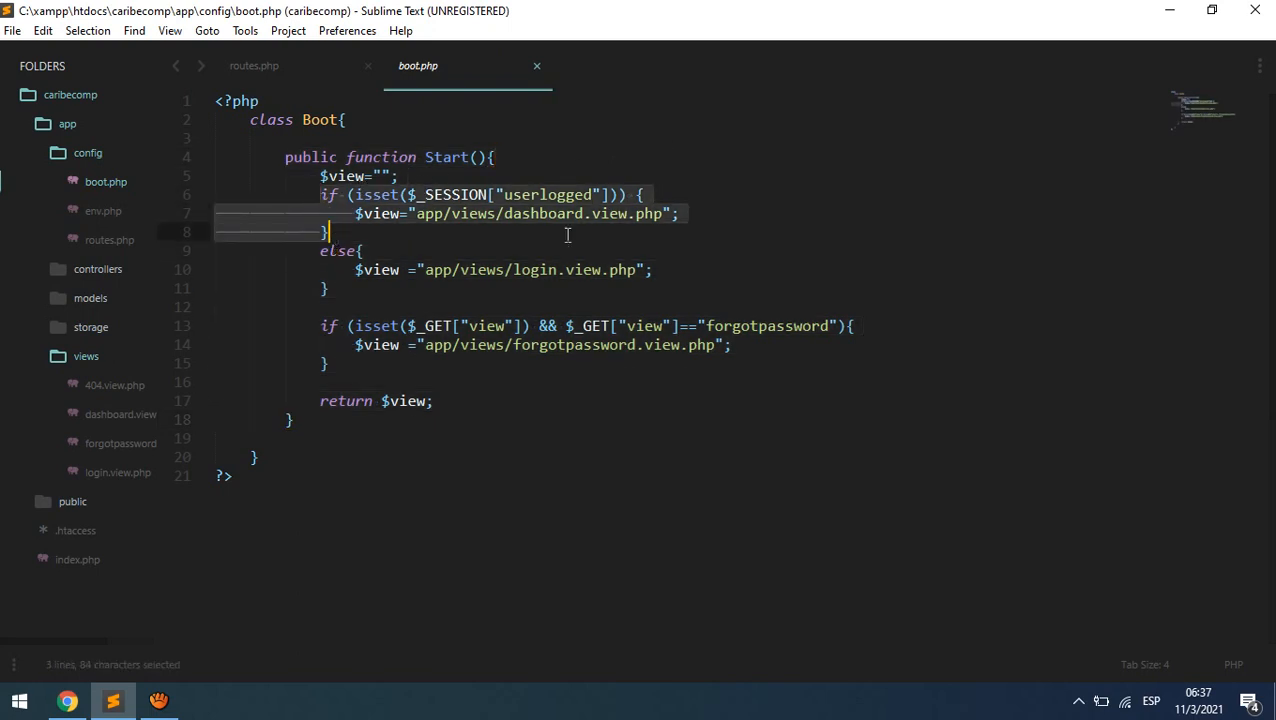
click(700, 196)
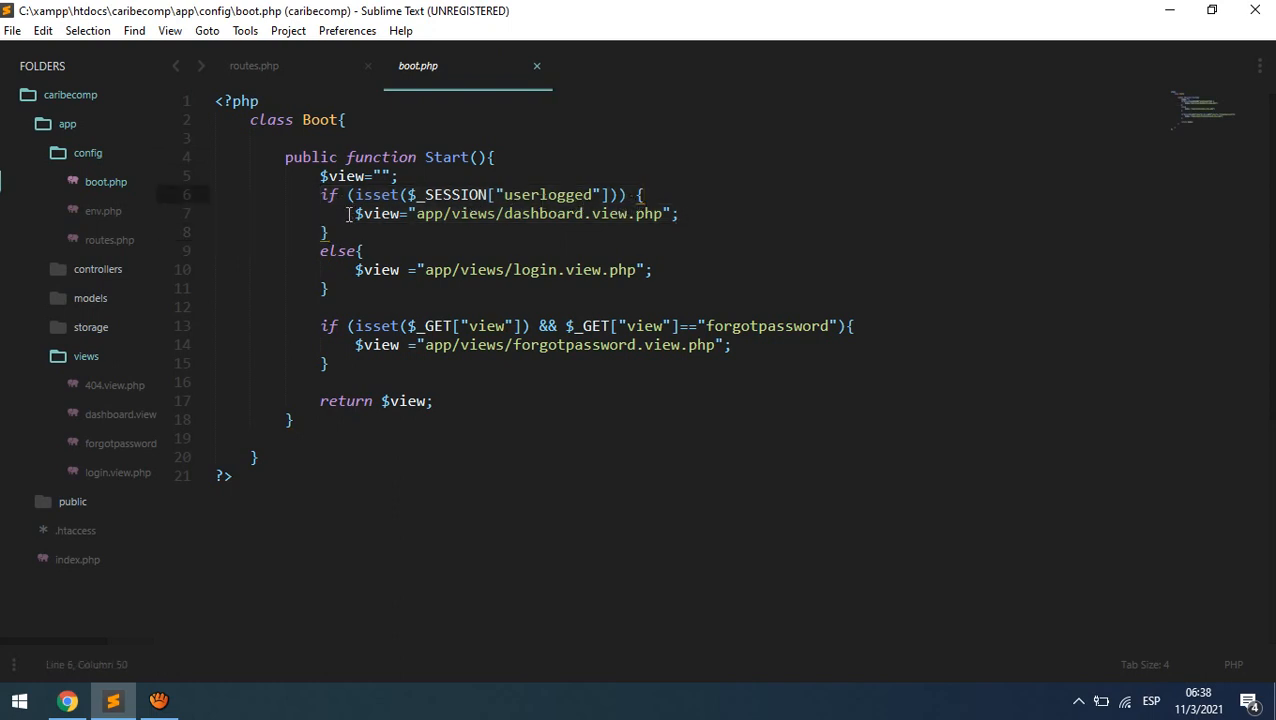
drag(355, 213, 700, 212)
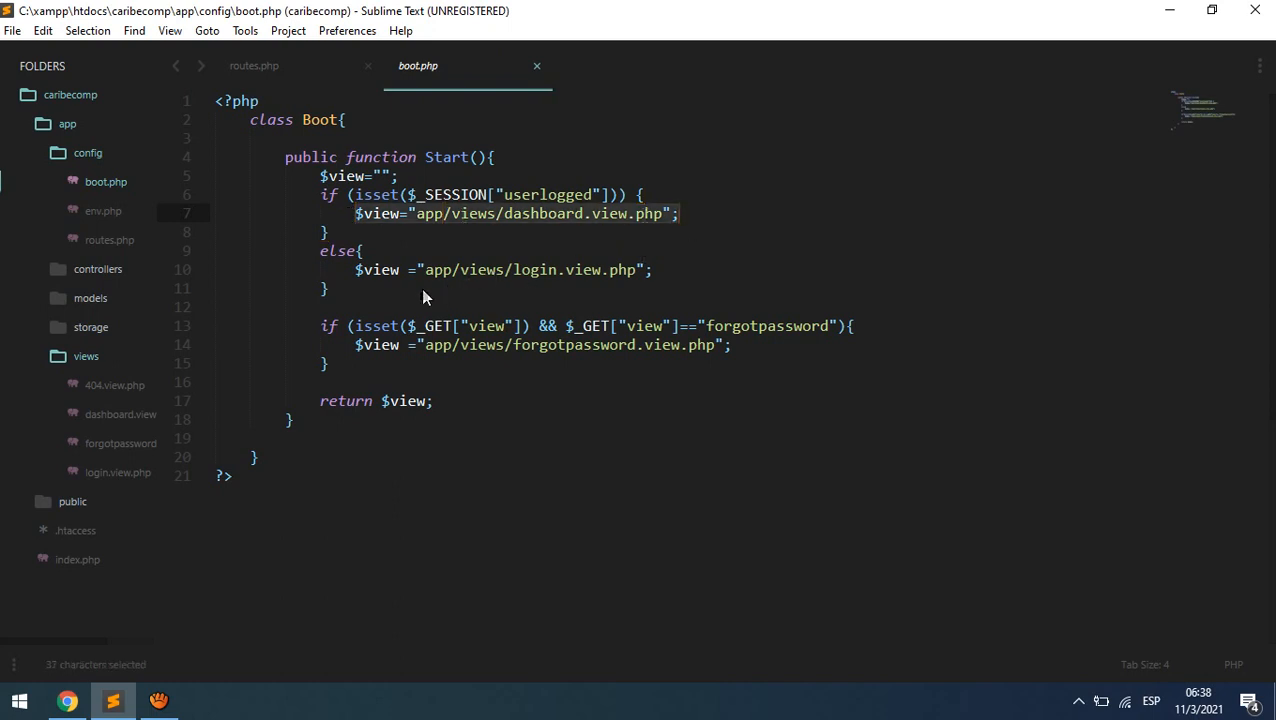
click(352, 286)
shift+click(658, 270)
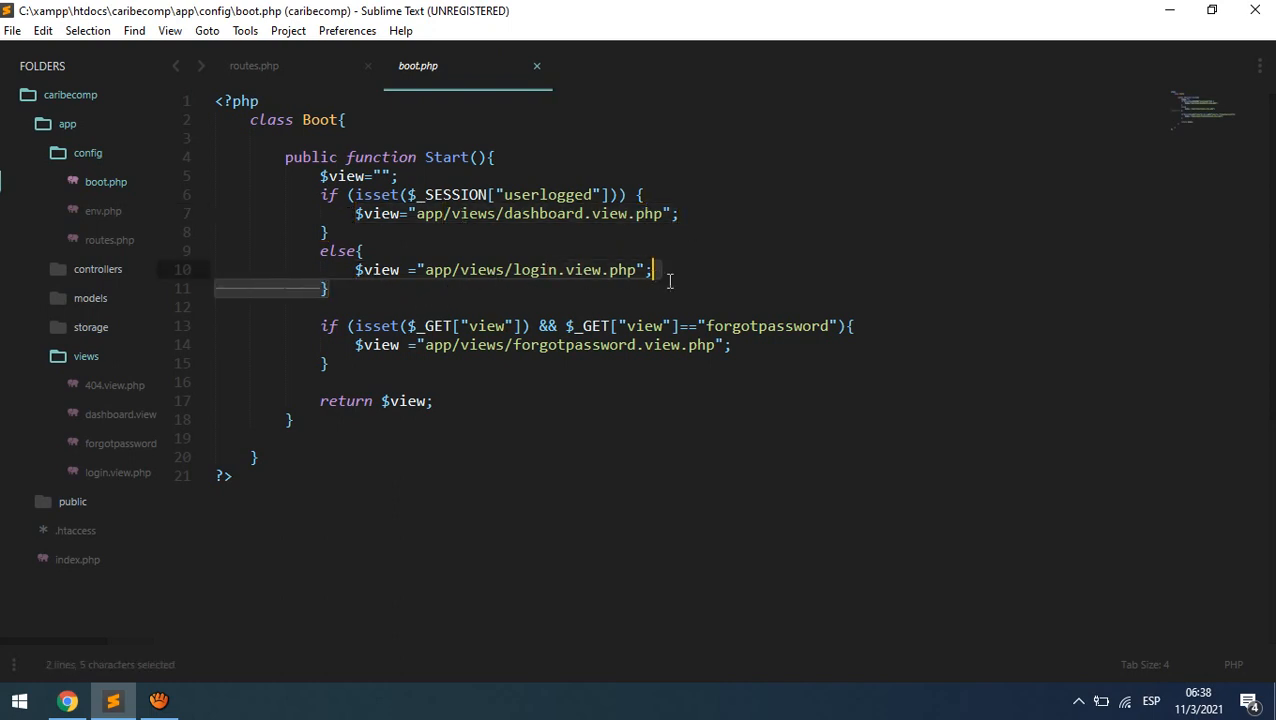
click(677, 345)
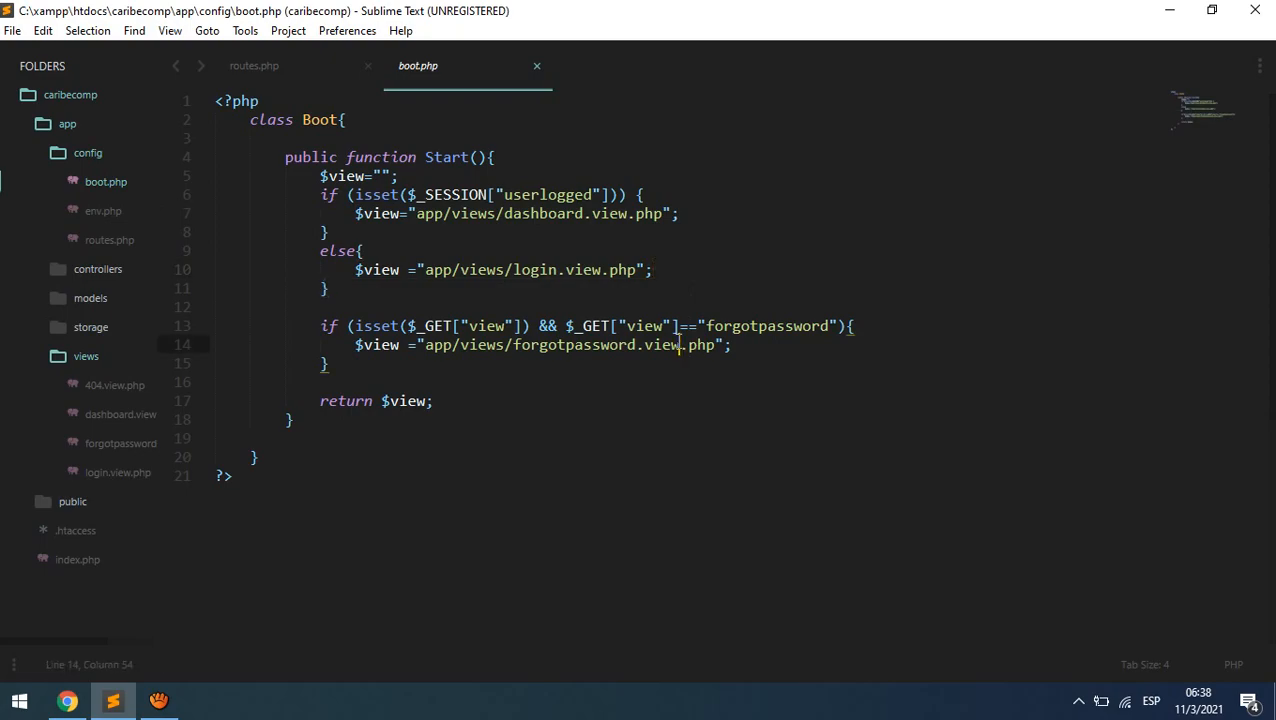
- Highlight the userlogged key and line 10's login view assignment, then go back to the login page
click(68, 700)
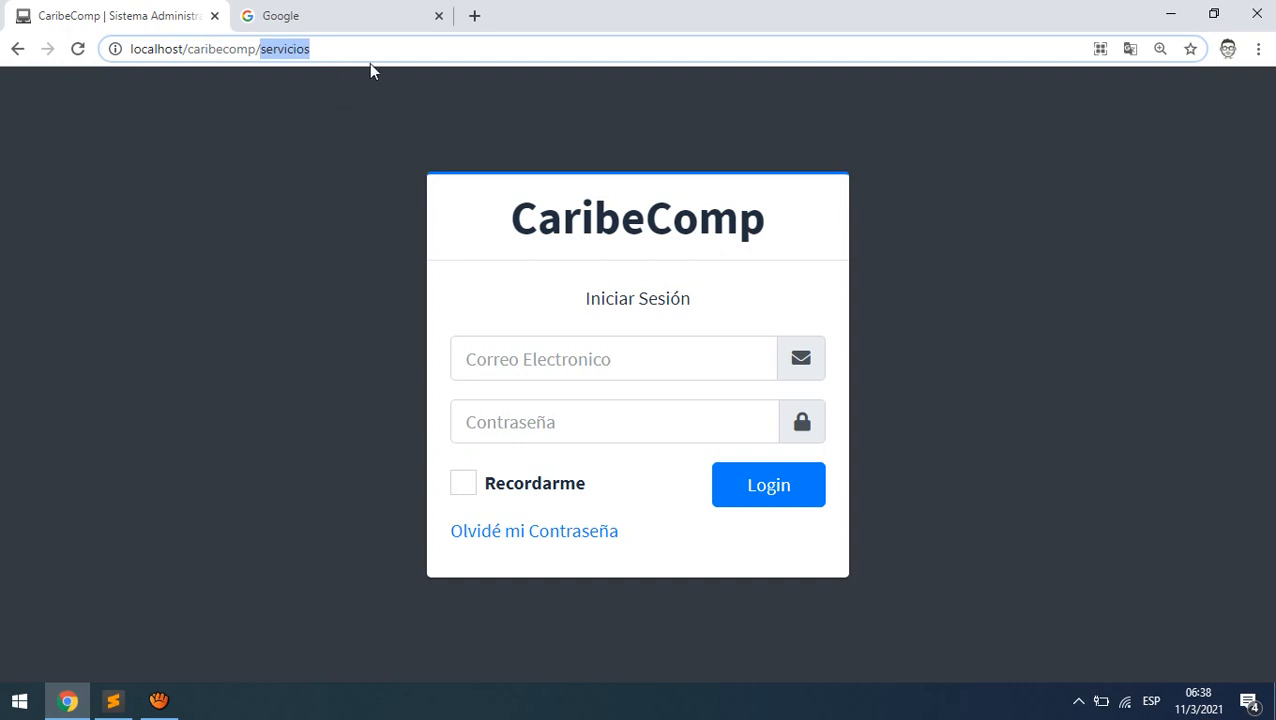
click(113, 700)
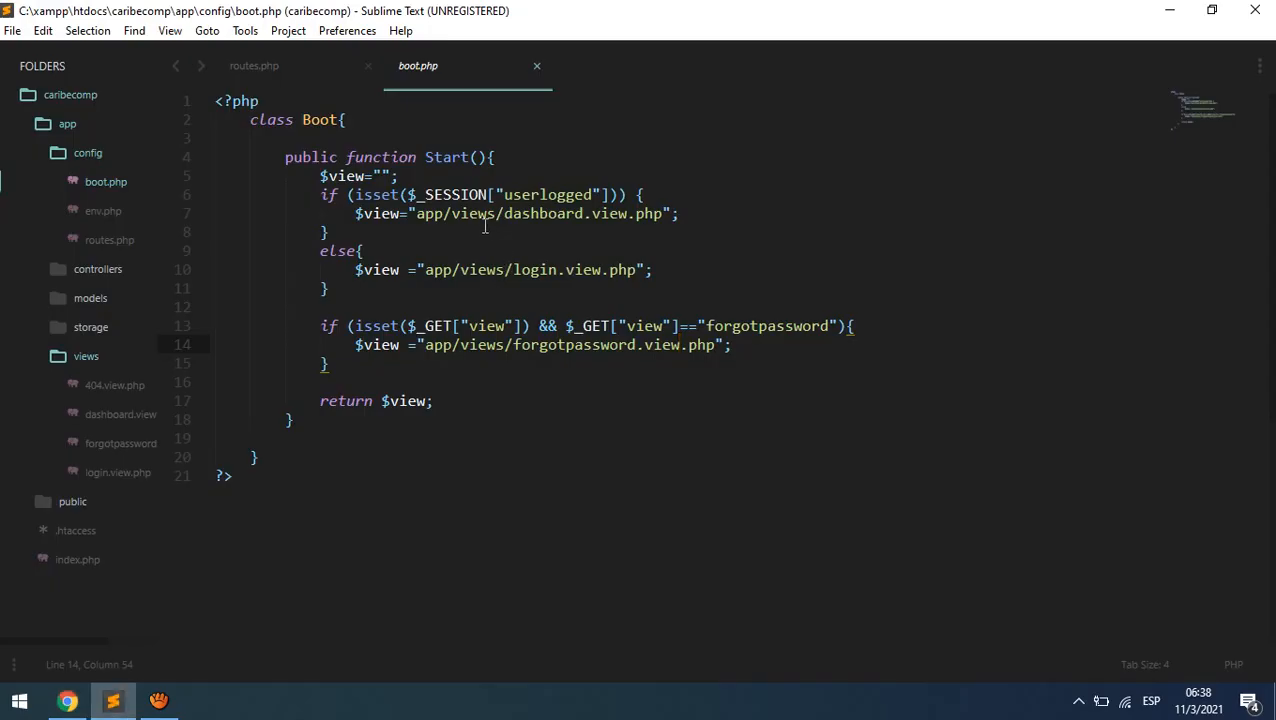
drag(504, 196, 596, 196)
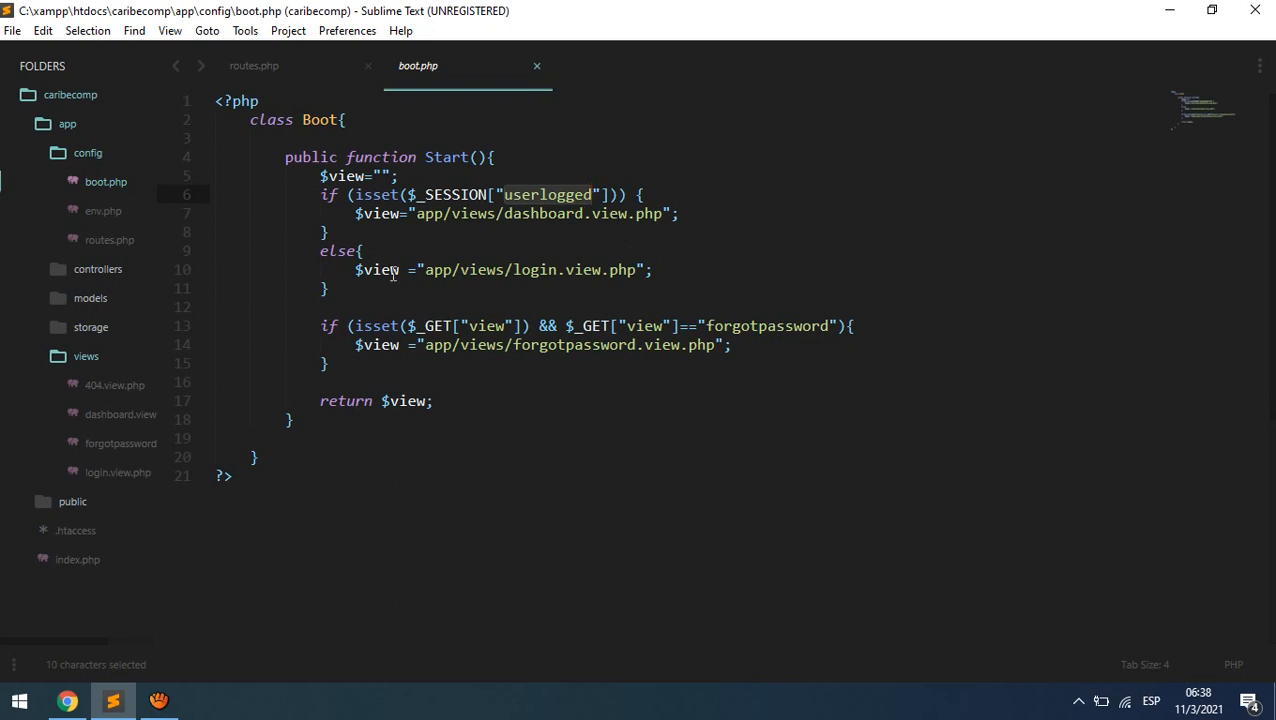
click(349, 271)
drag(349, 271, 675, 269)
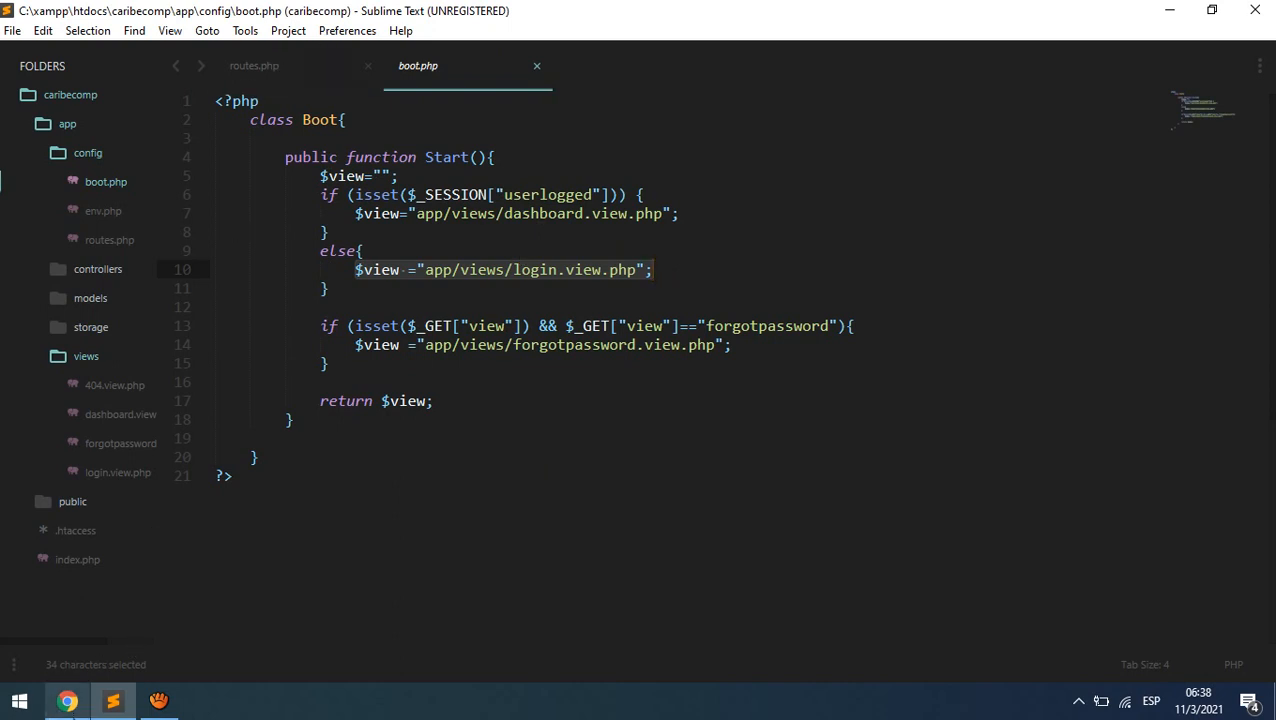
click(67, 700)
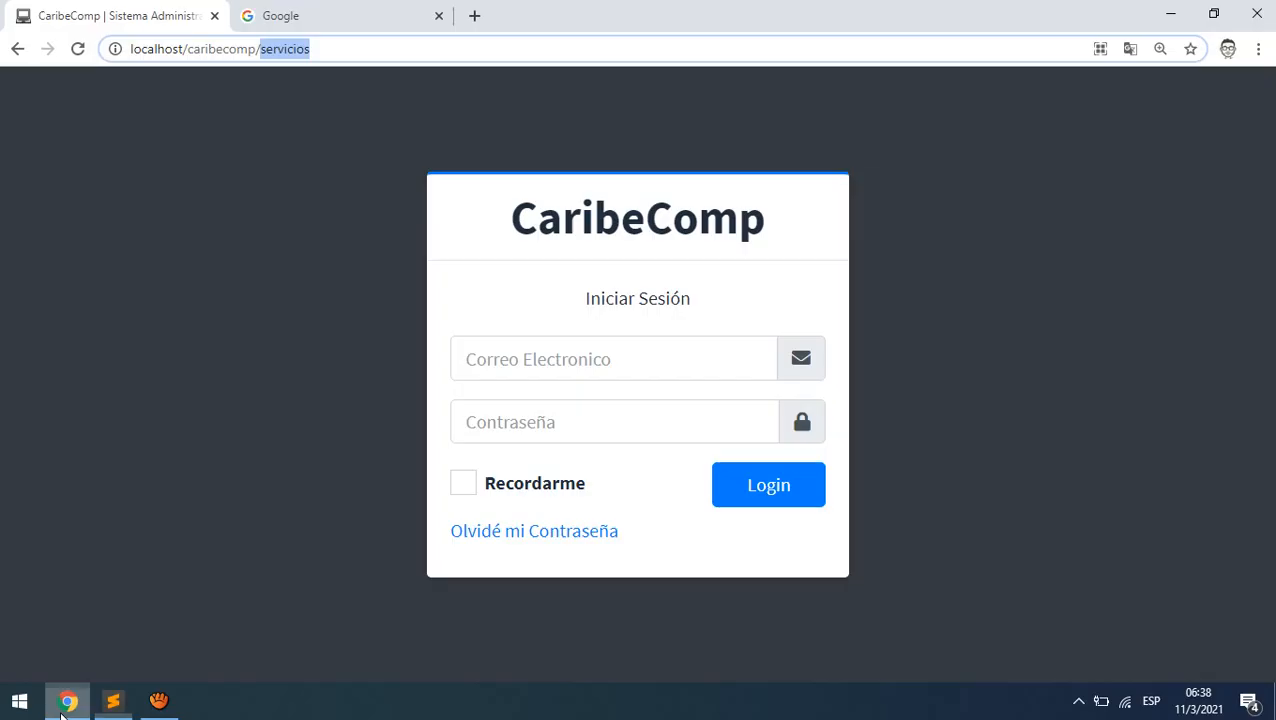
click(550, 360)
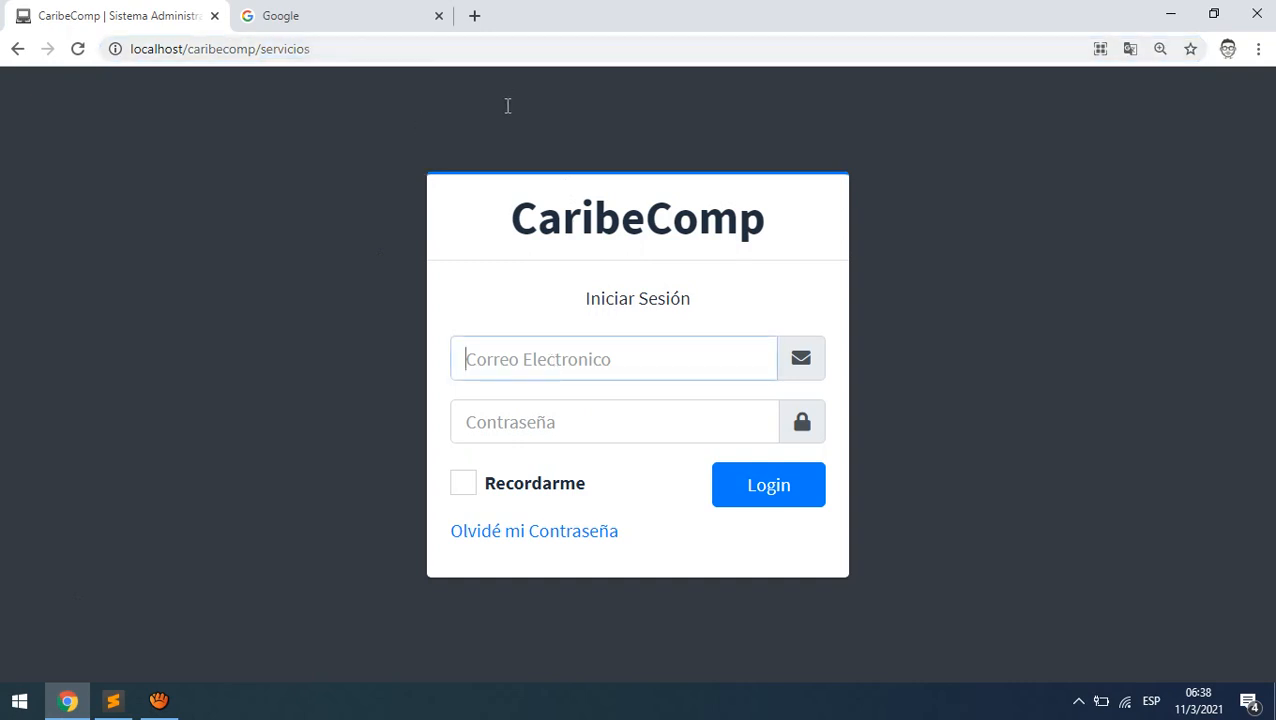
click(497, 420)
click(507, 362)
click(507, 408)
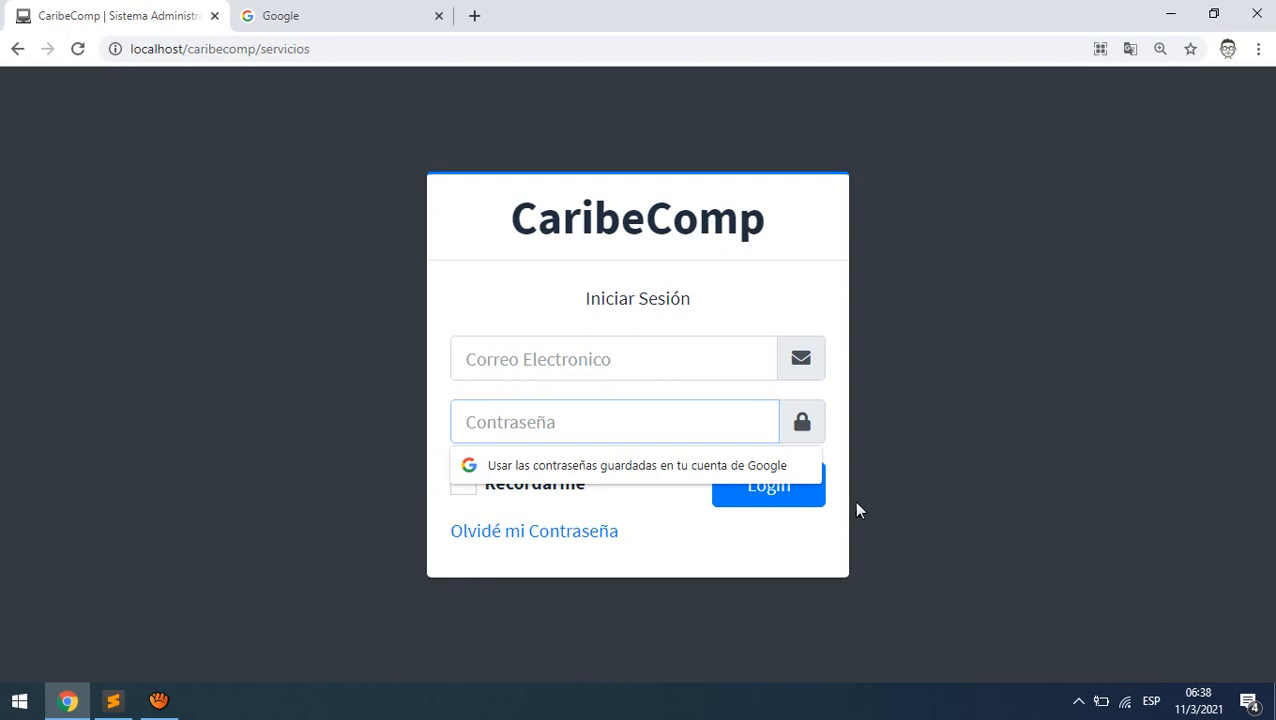
click(954, 561)
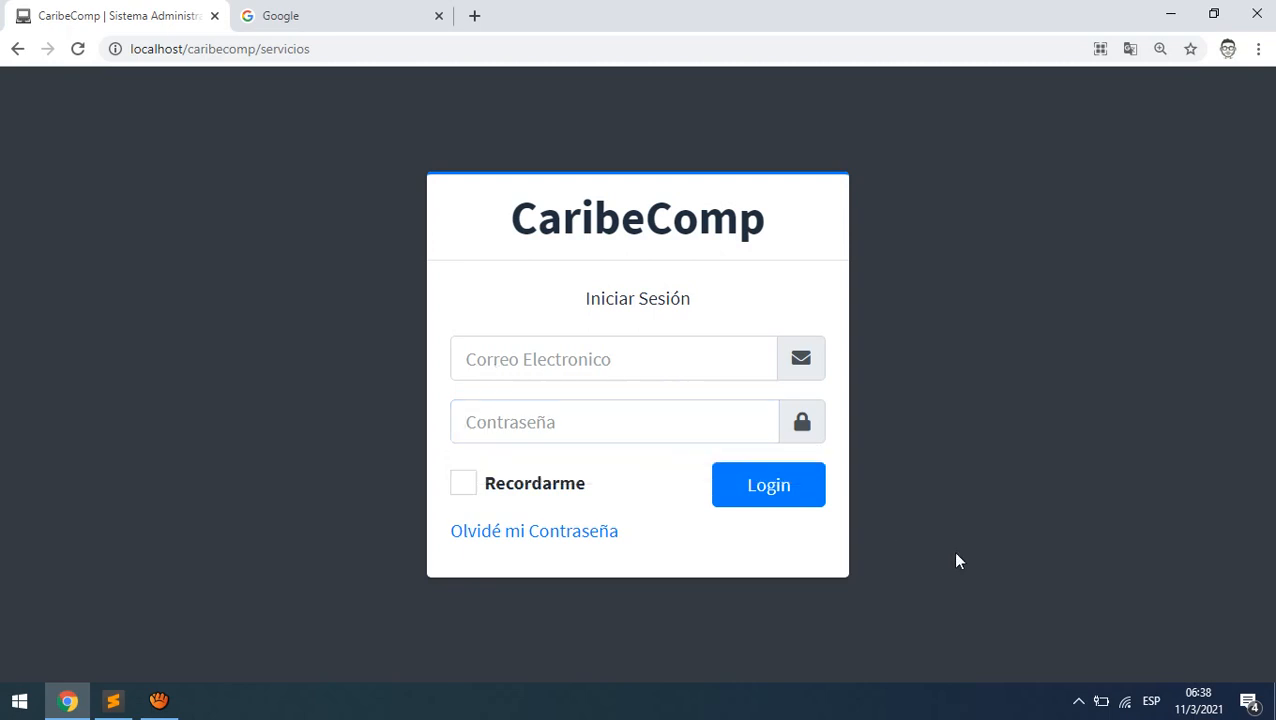
click(113, 700)
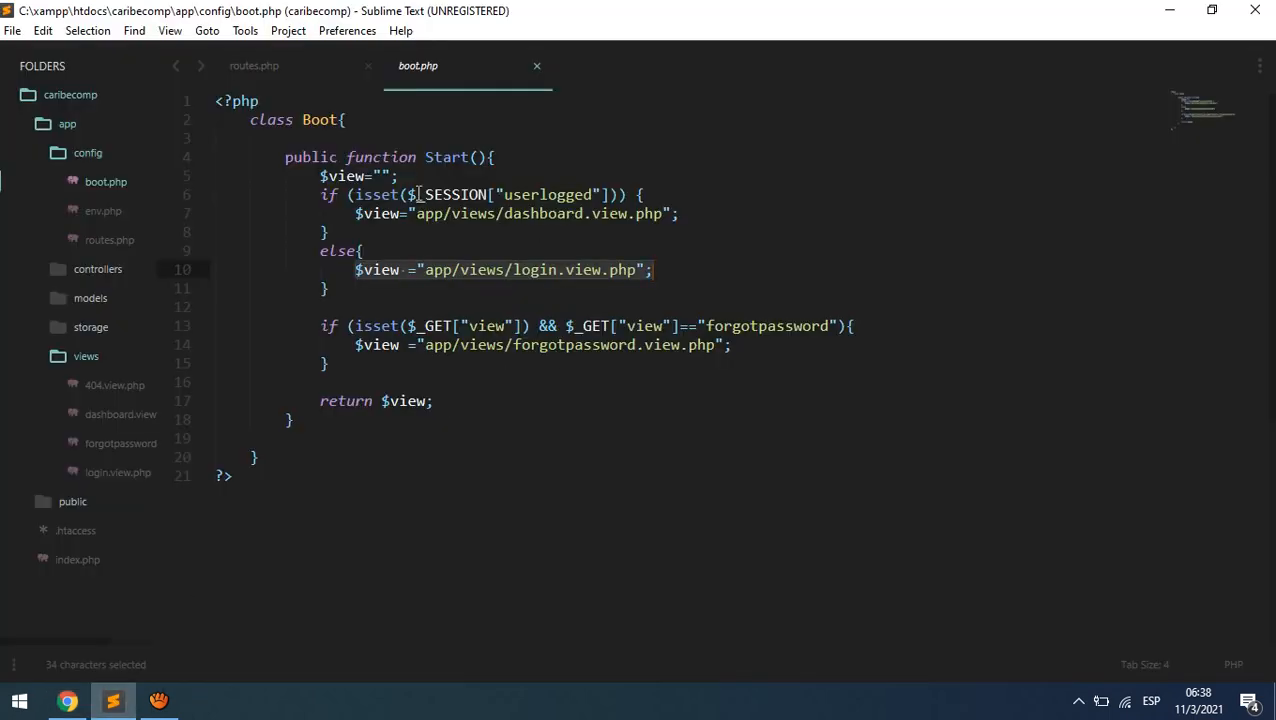
drag(407, 194, 621, 196)
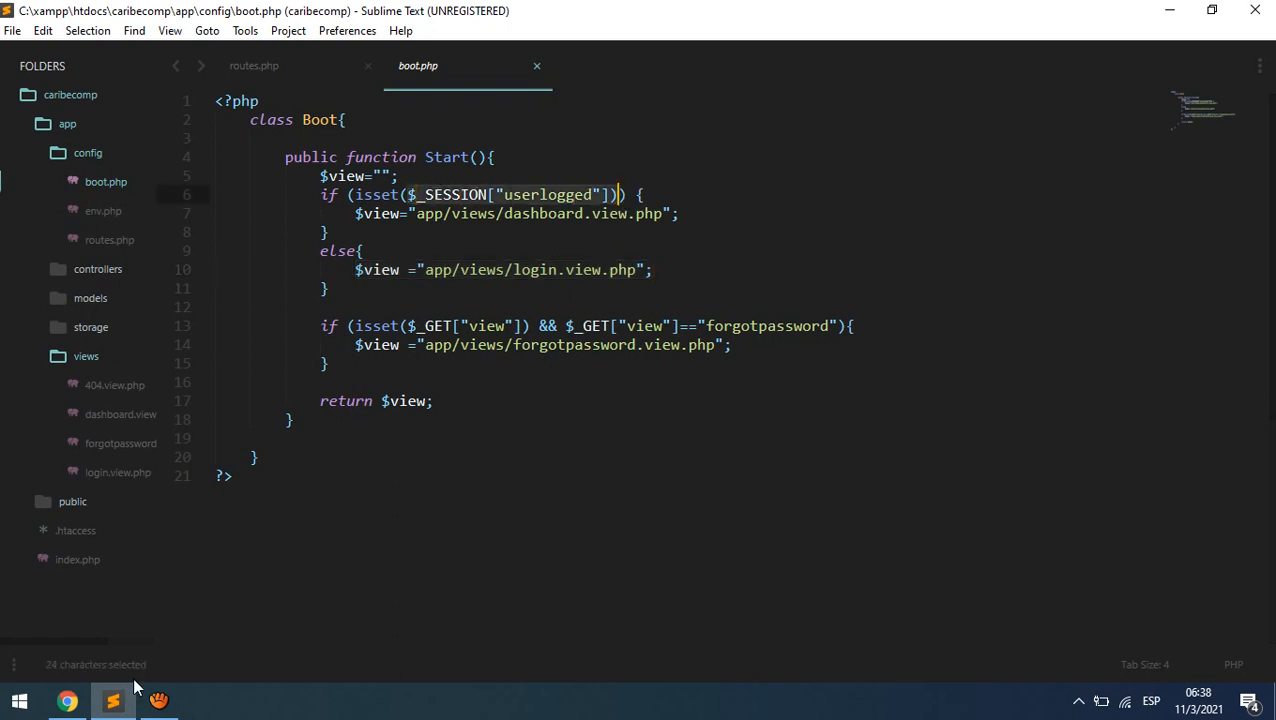
click(67, 700)
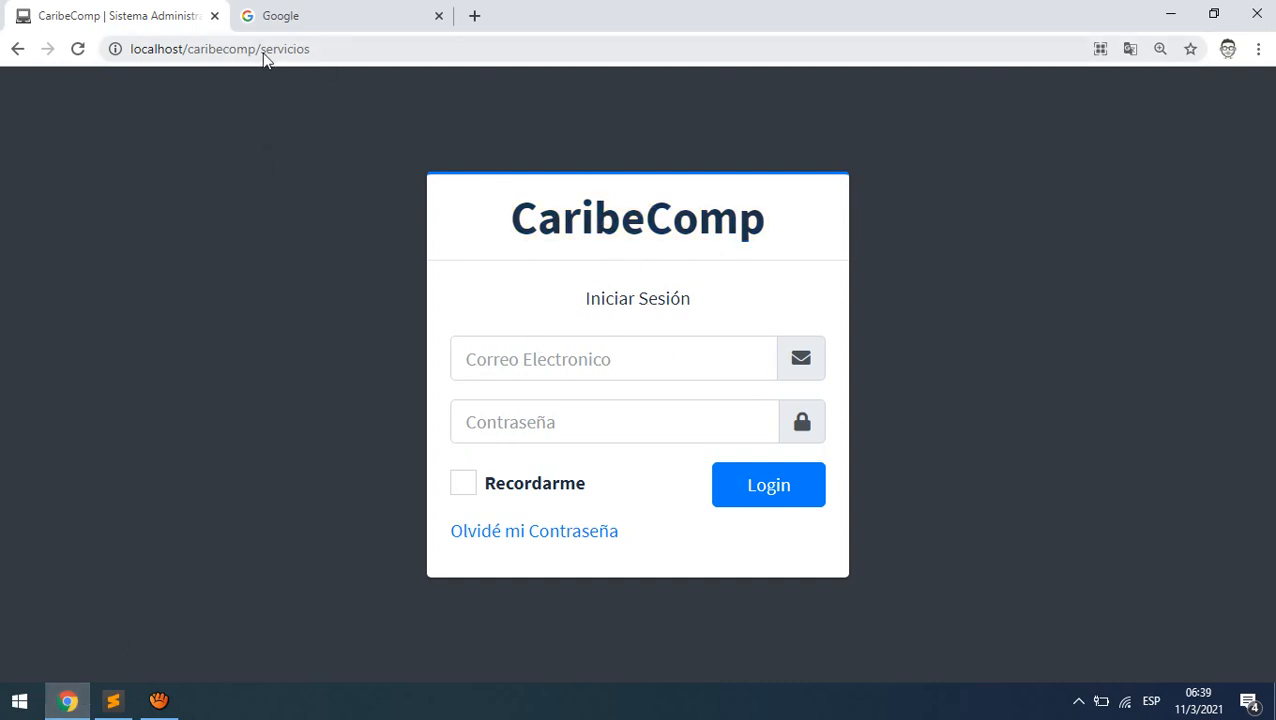
drag(262, 52, 374, 58)
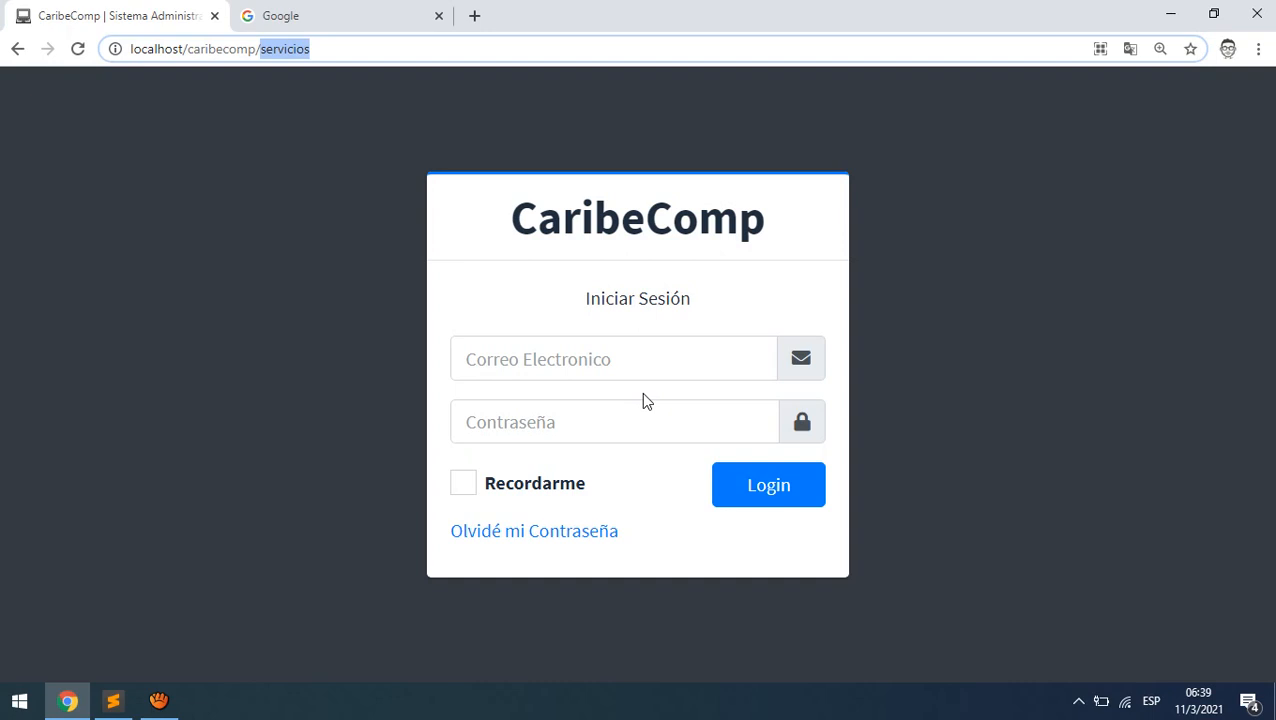
- Search Google for 'que es phpmyadmin' and open the Hostname article from the results
click(307, 8)
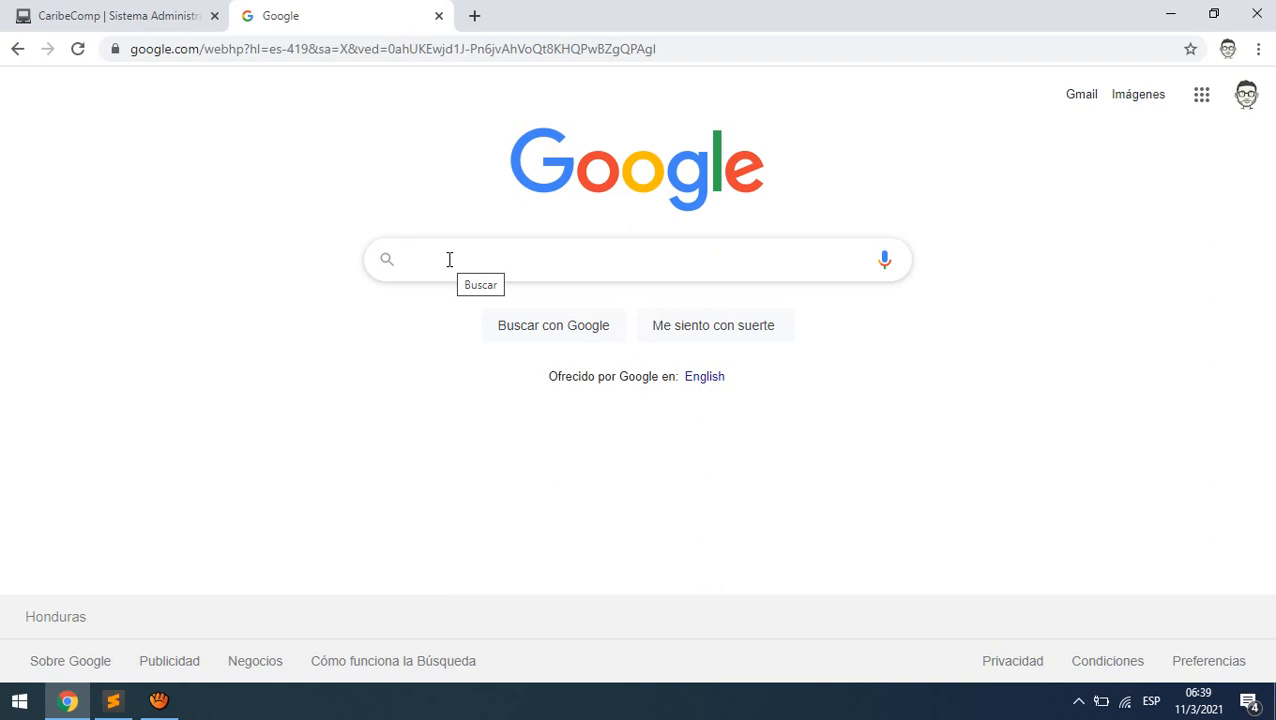
text(que es)
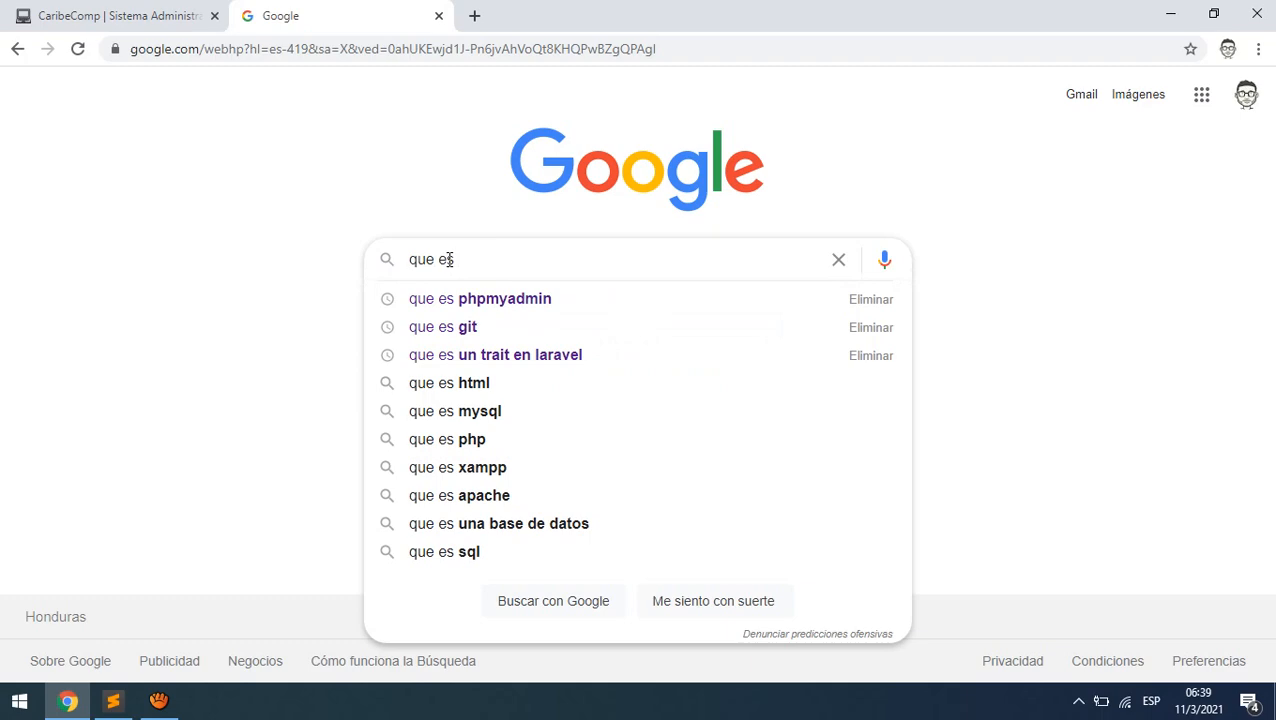
key(Down)
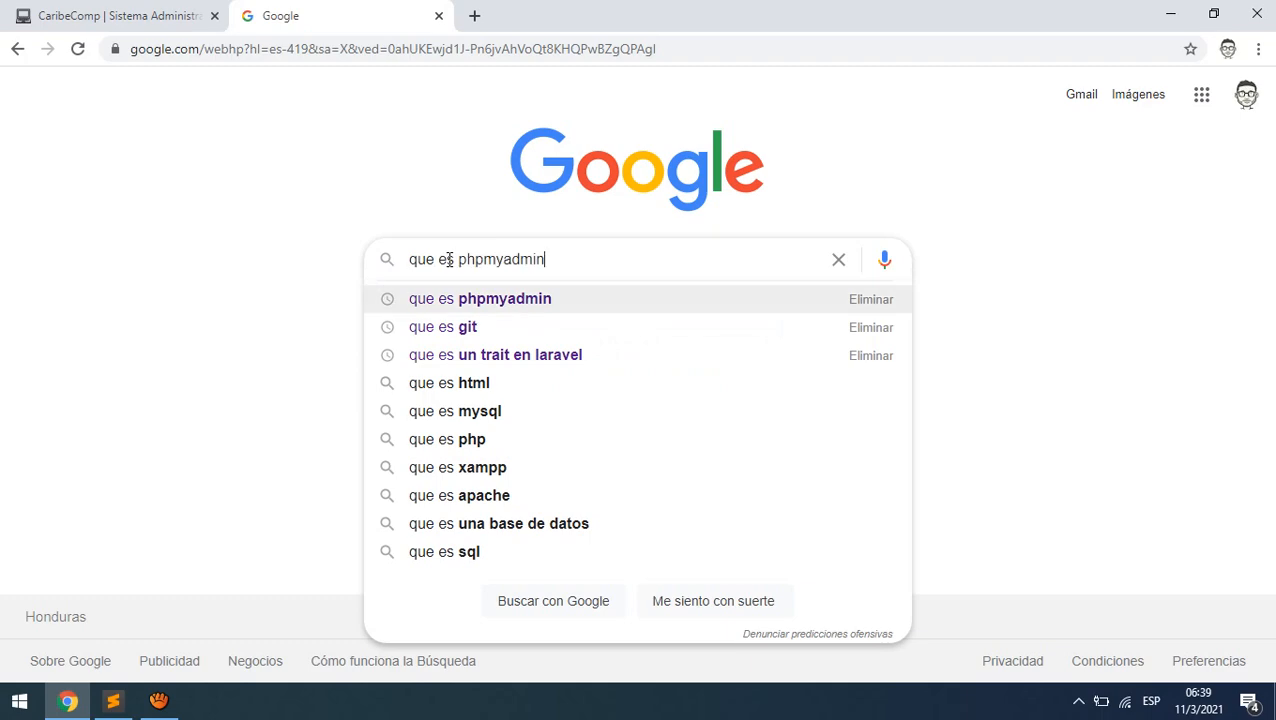
key(Return)
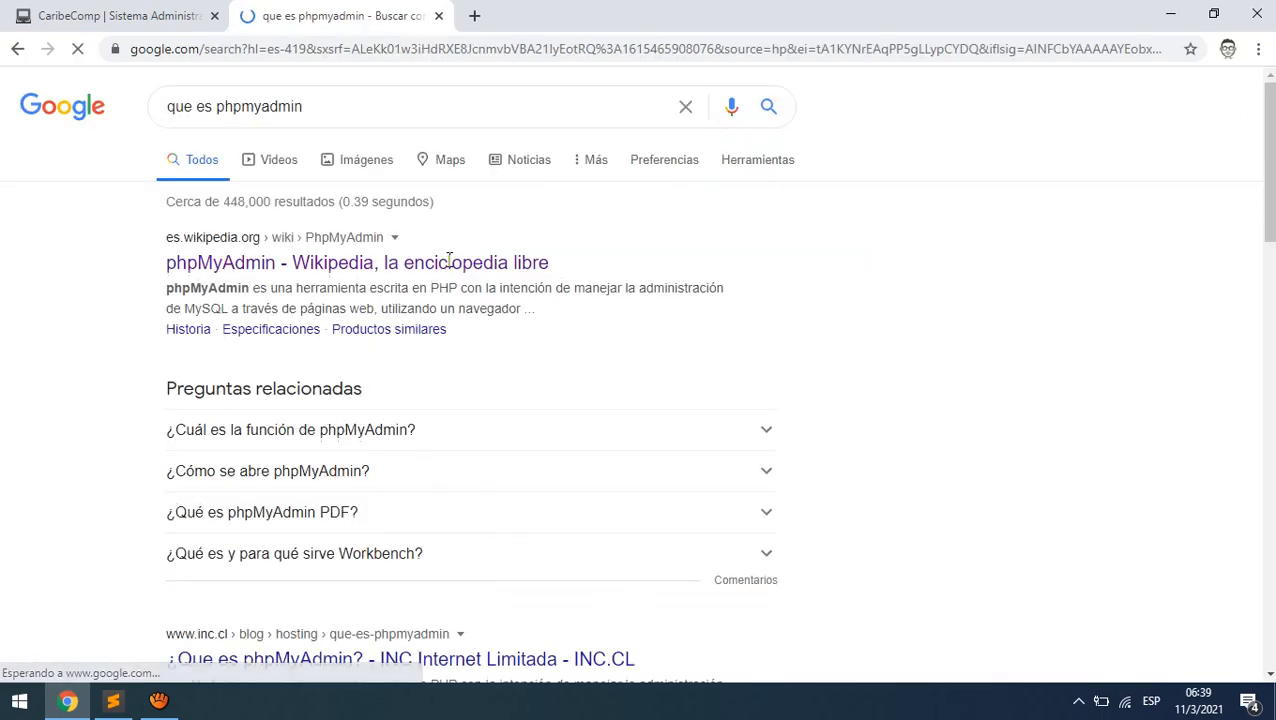
scroll(494, 483, down, 2)
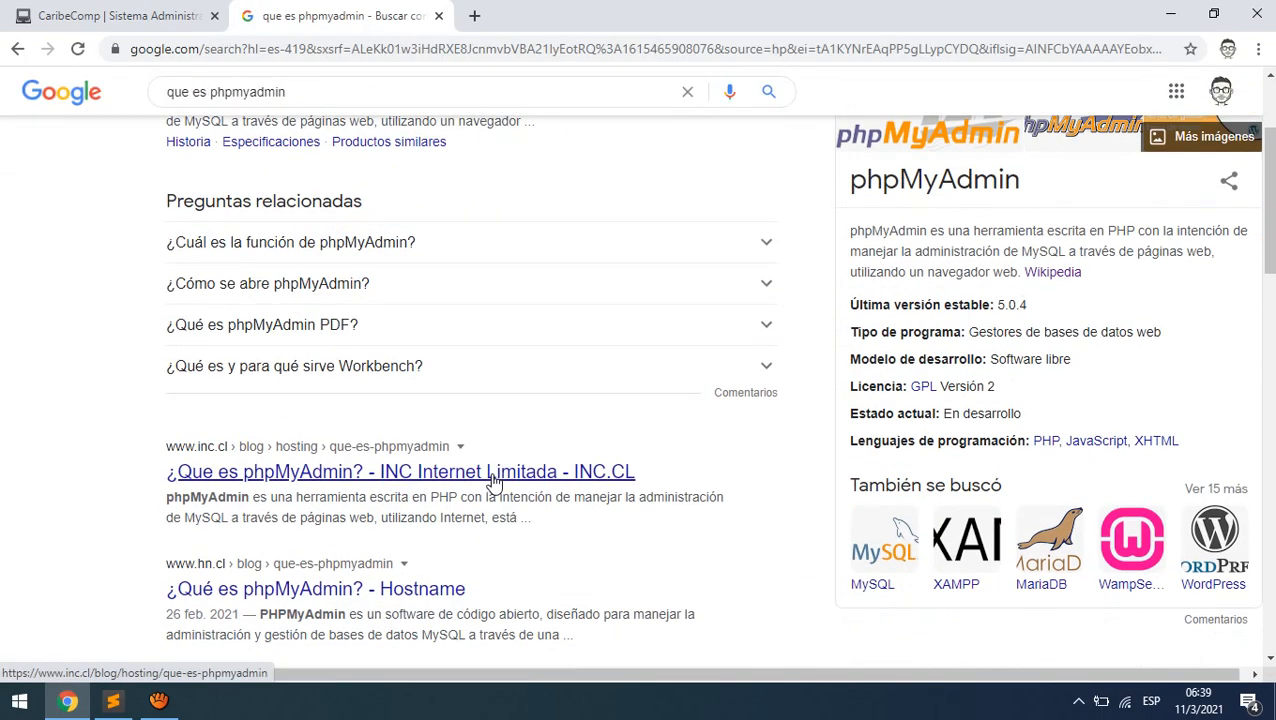
scroll(494, 483, down, 2)
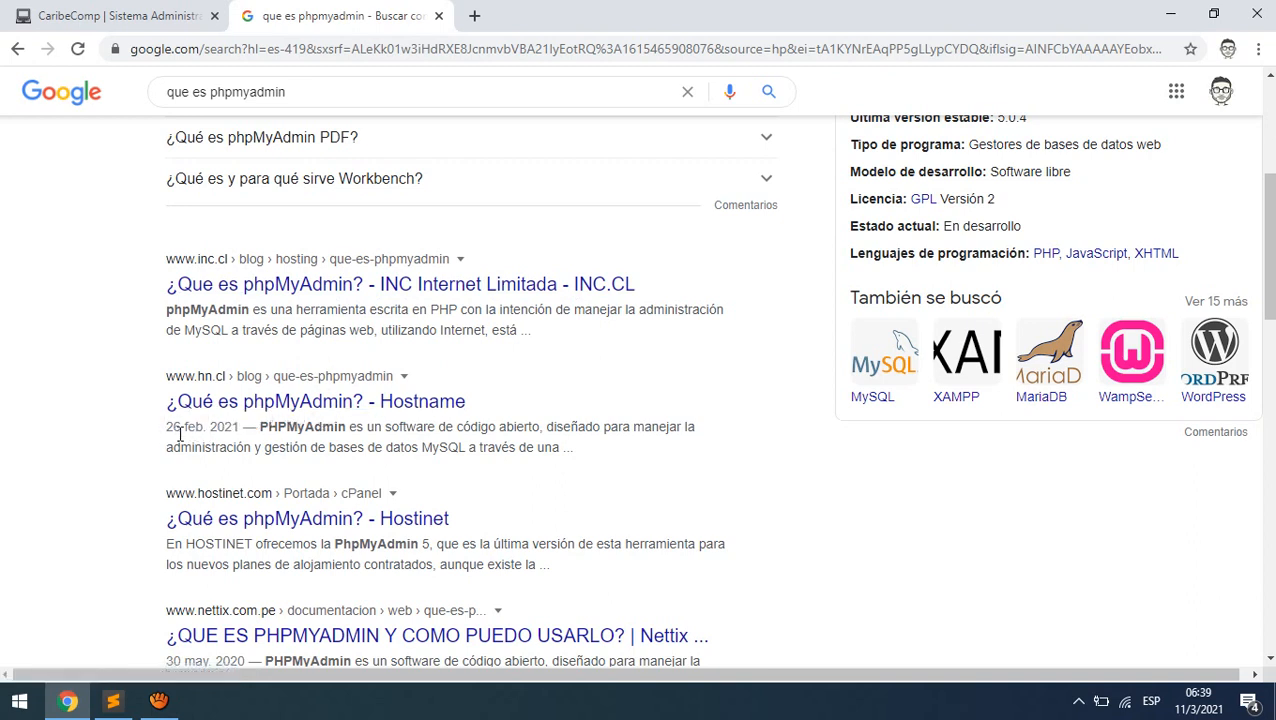
click(373, 410)
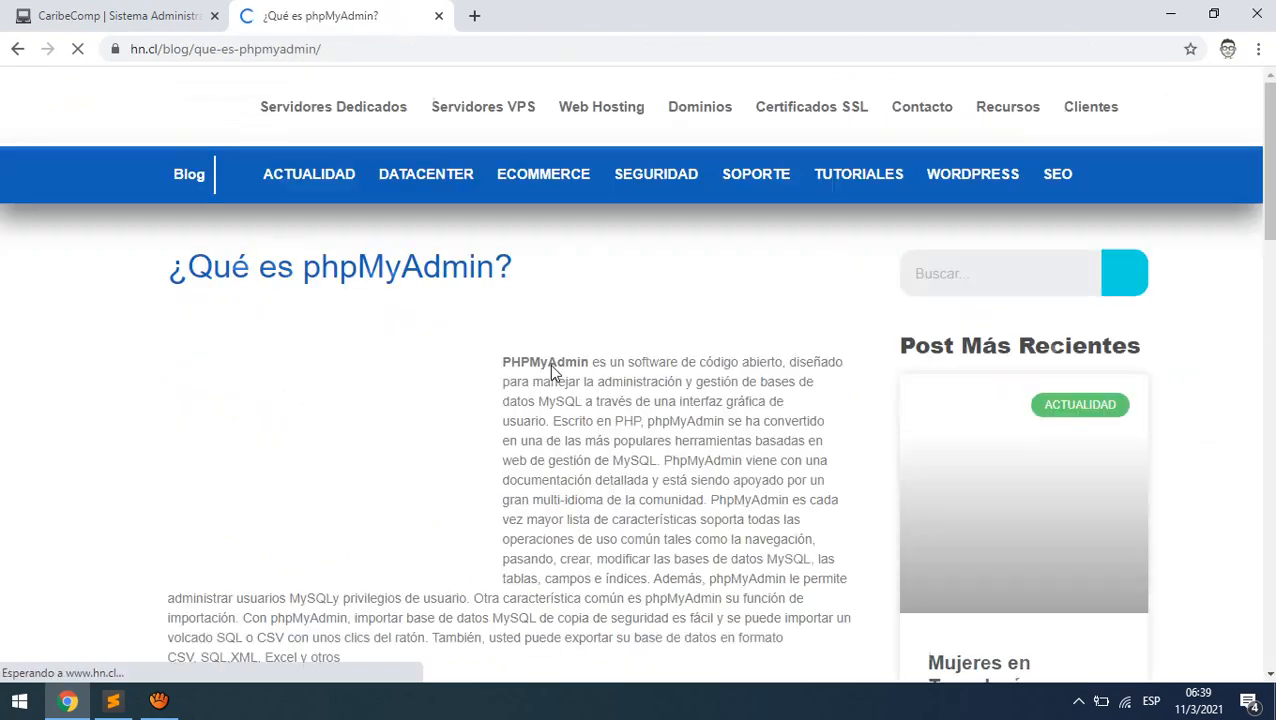
- Zoom the '¿Qué es phpMyAdmin?' article to 125 % and scroll through its text
scroll(690, 452, down, 1)
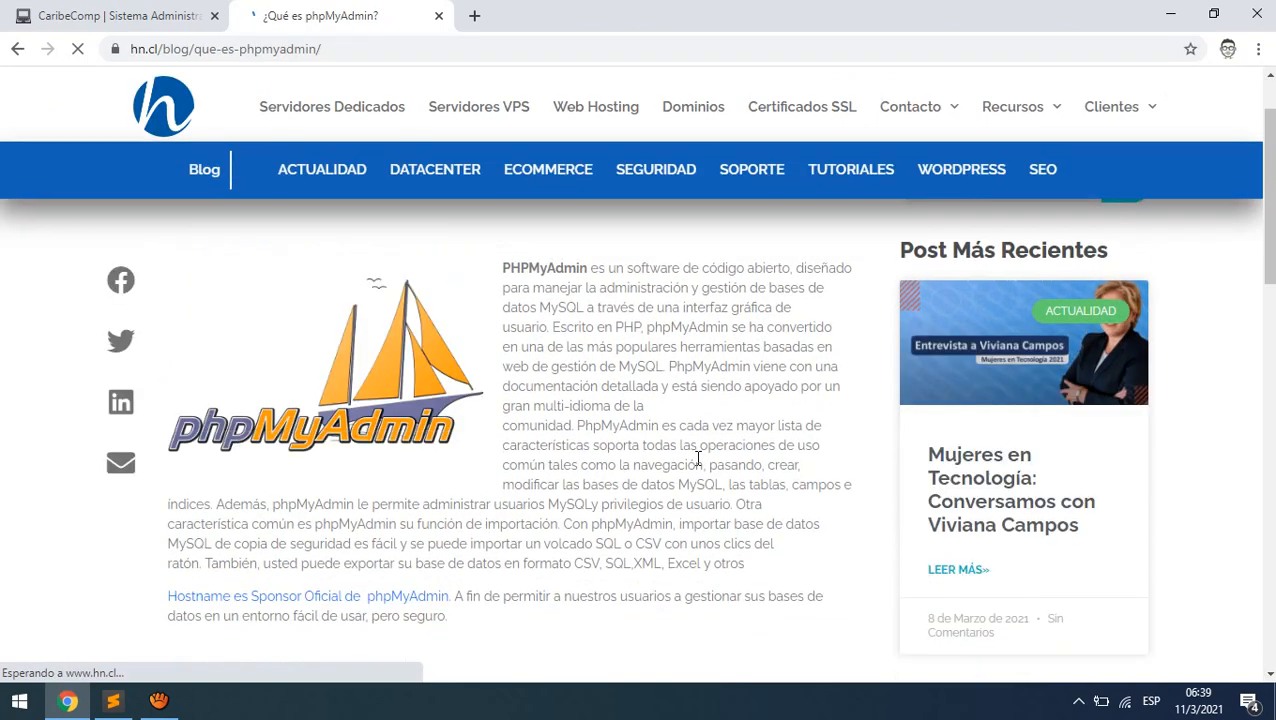
key(ctrl+plus)
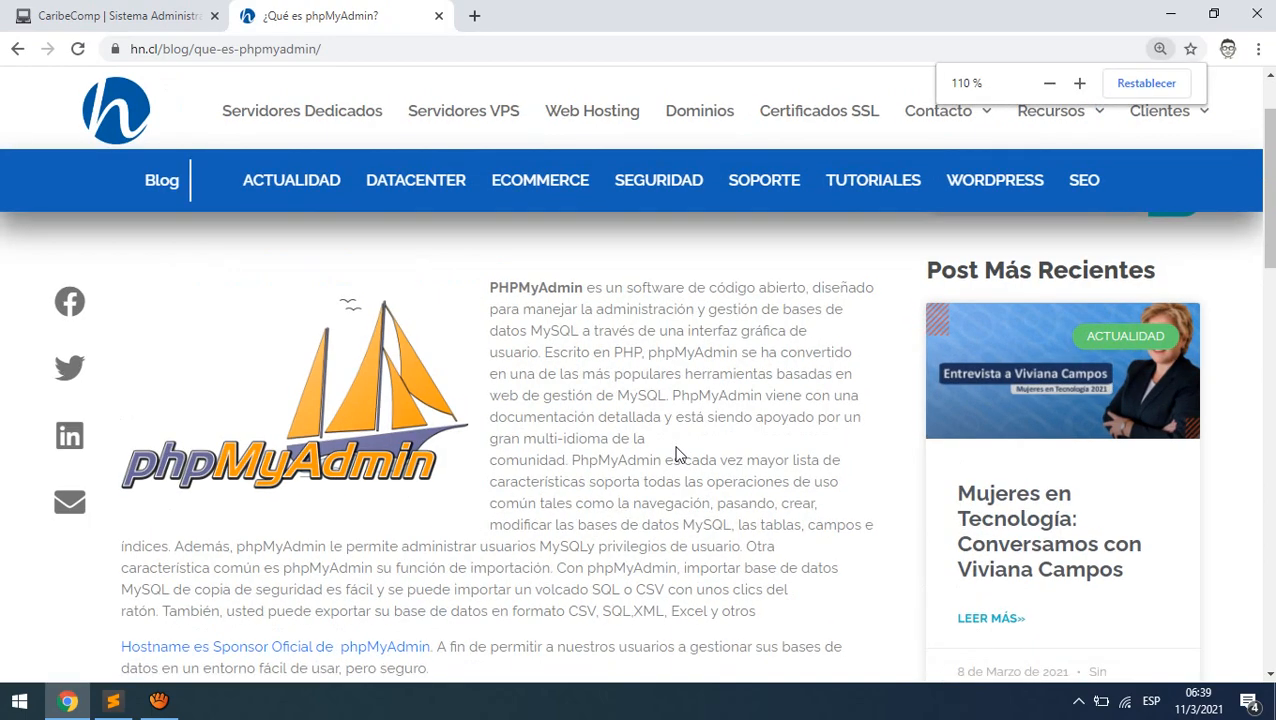
key(ctrl+plus)
key(ctrl+plus)
key(ctrl+plus)
scroll(678, 447, up, 2)
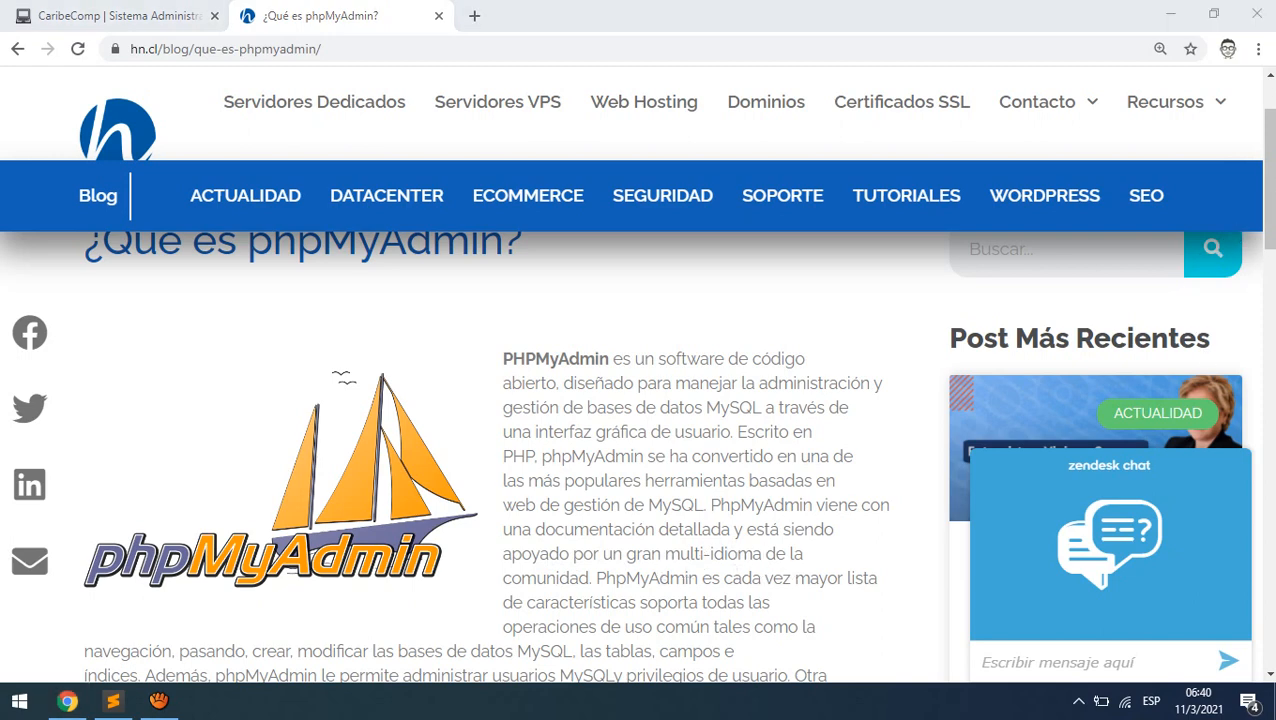
drag(1266, 180, 1263, 232)
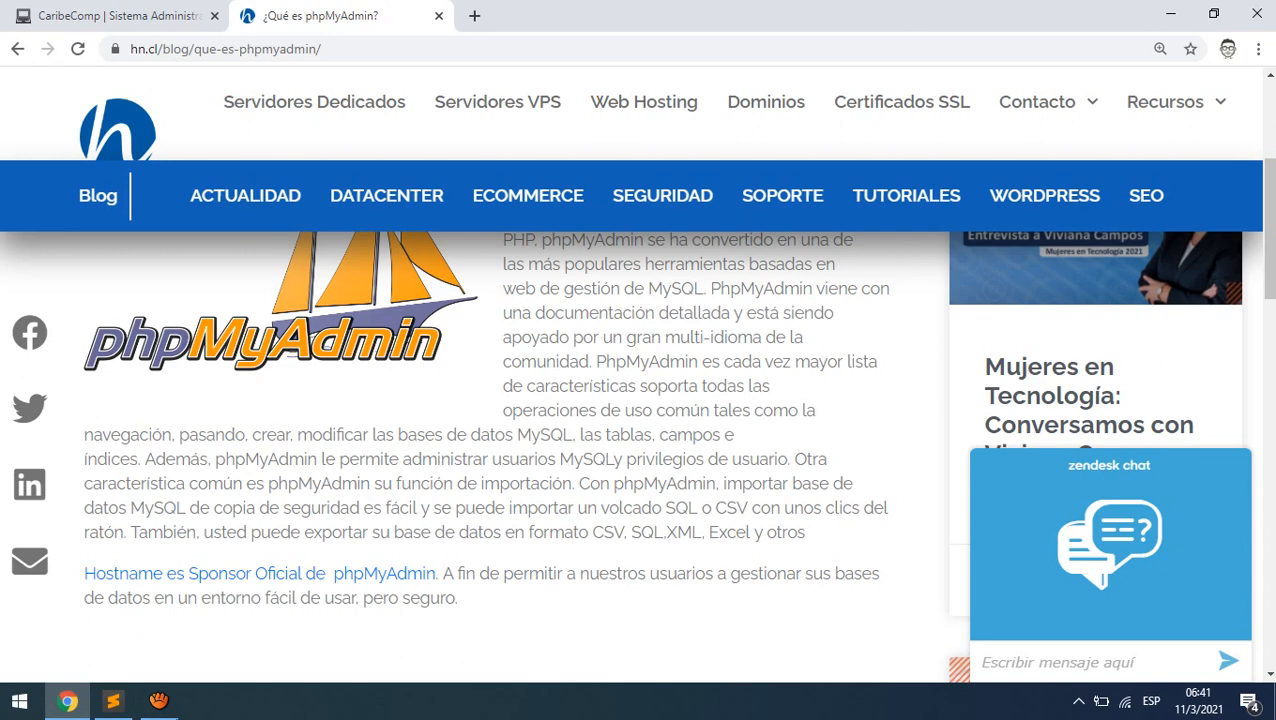
mouse_move(158, 700)
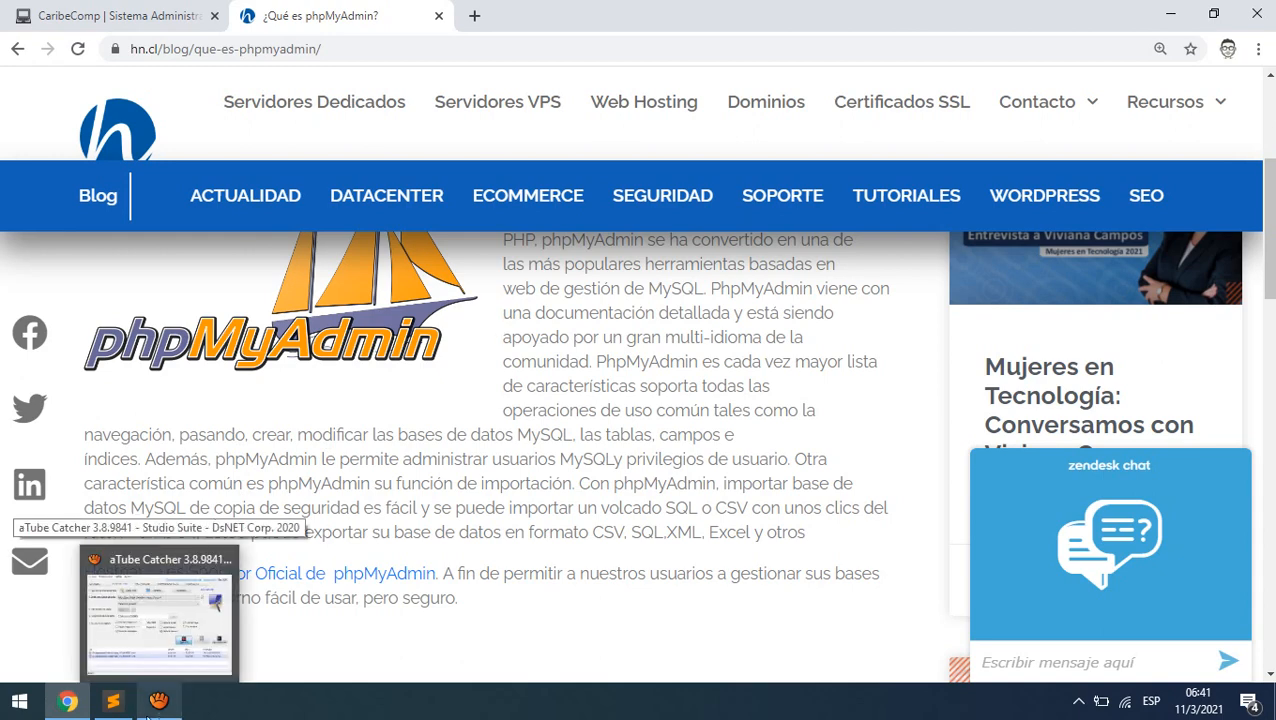
- Launch File Explorer maximized and navigate to C:\xampp\htdocs
click(19, 700)
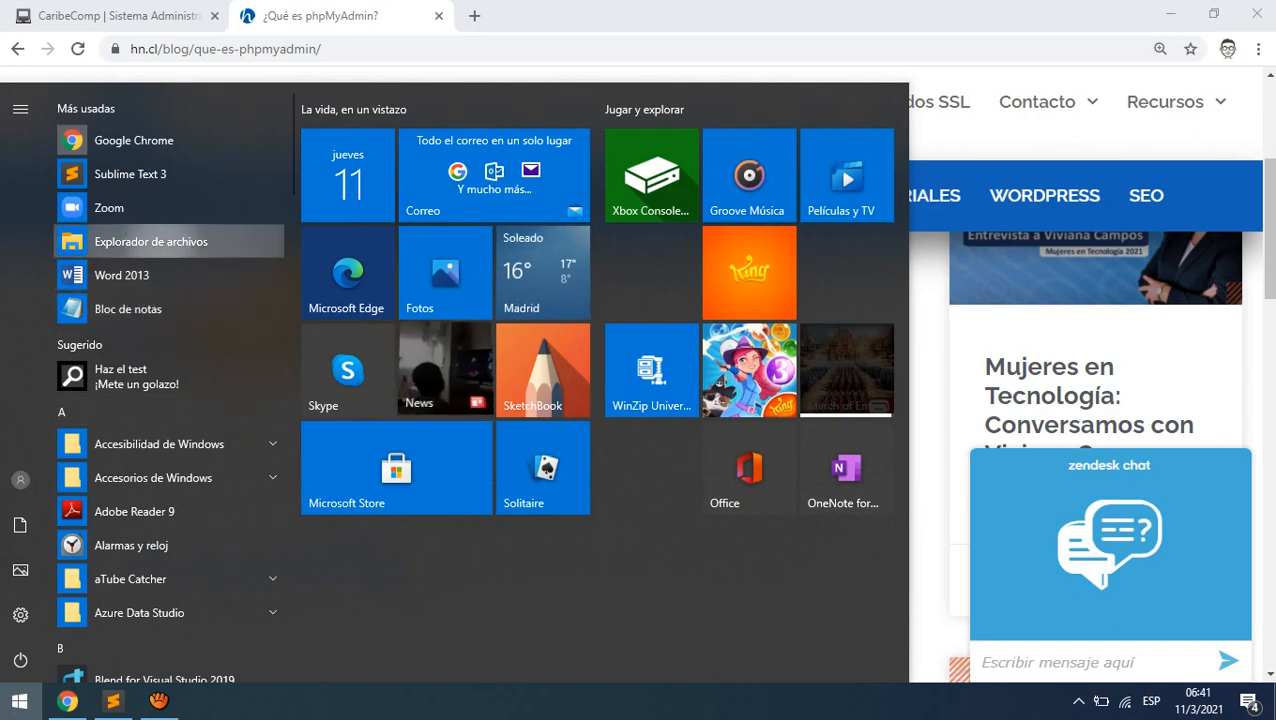
click(160, 242)
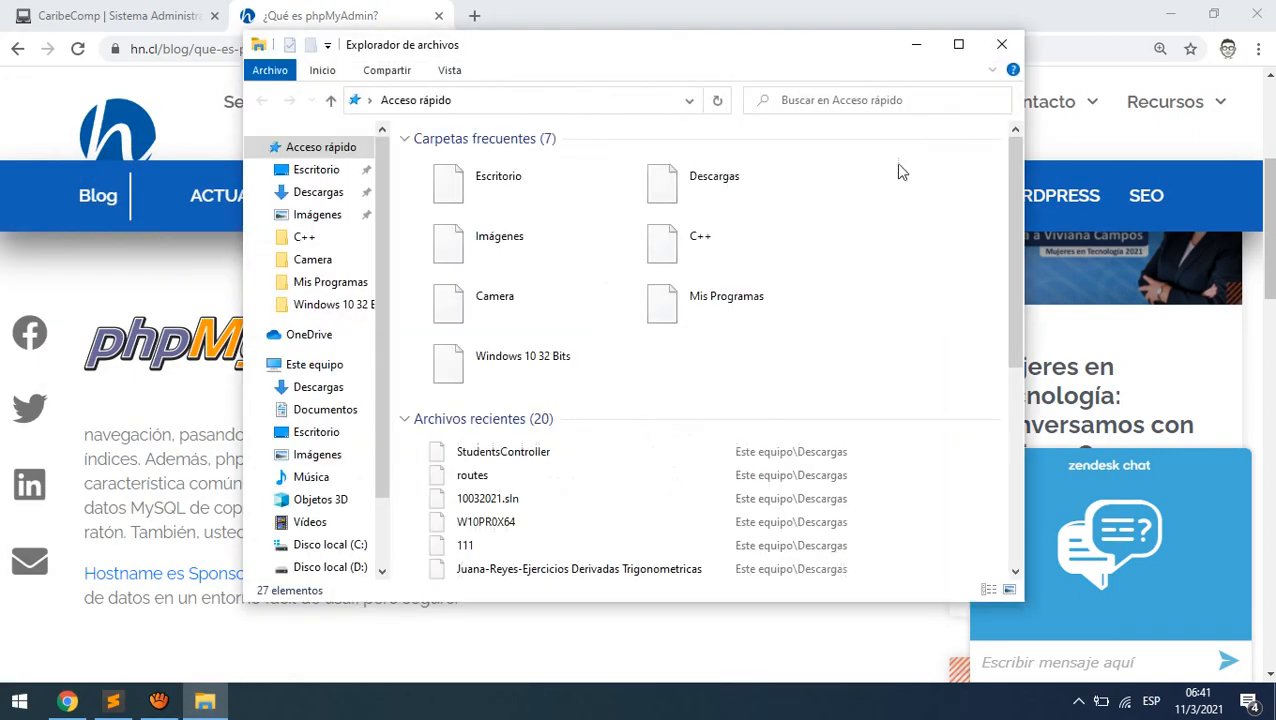
click(958, 44)
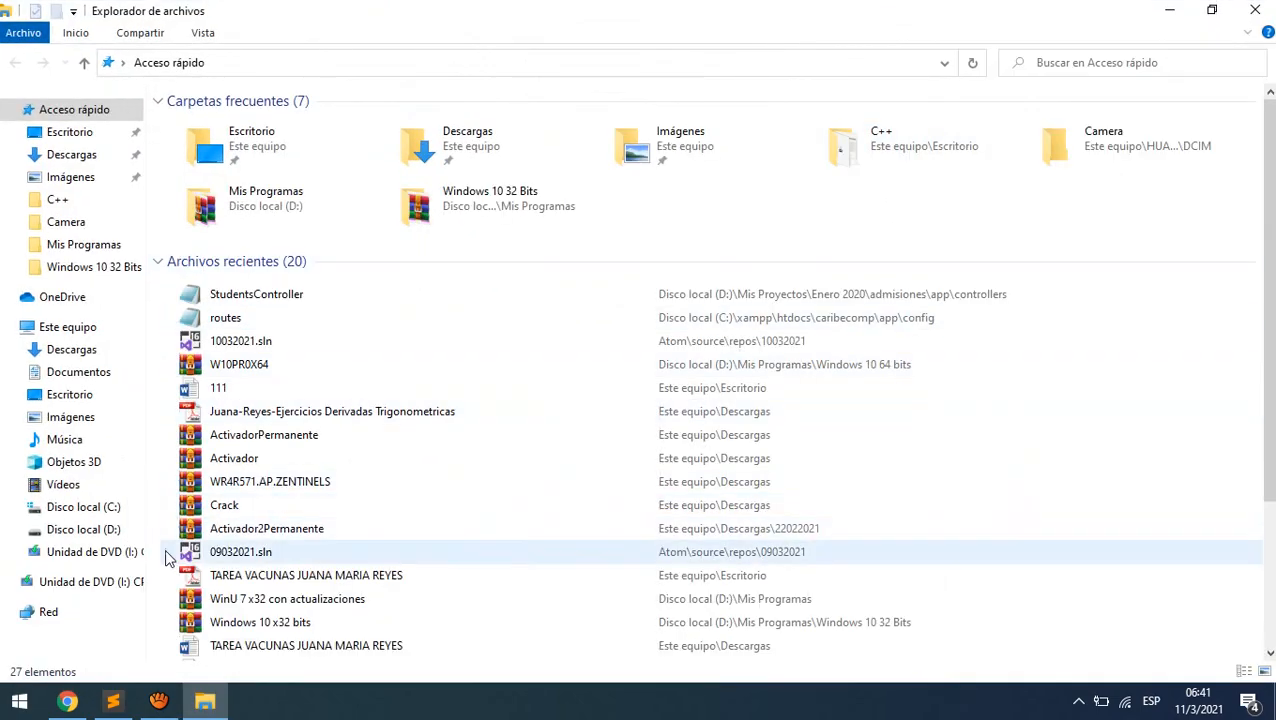
click(104, 511)
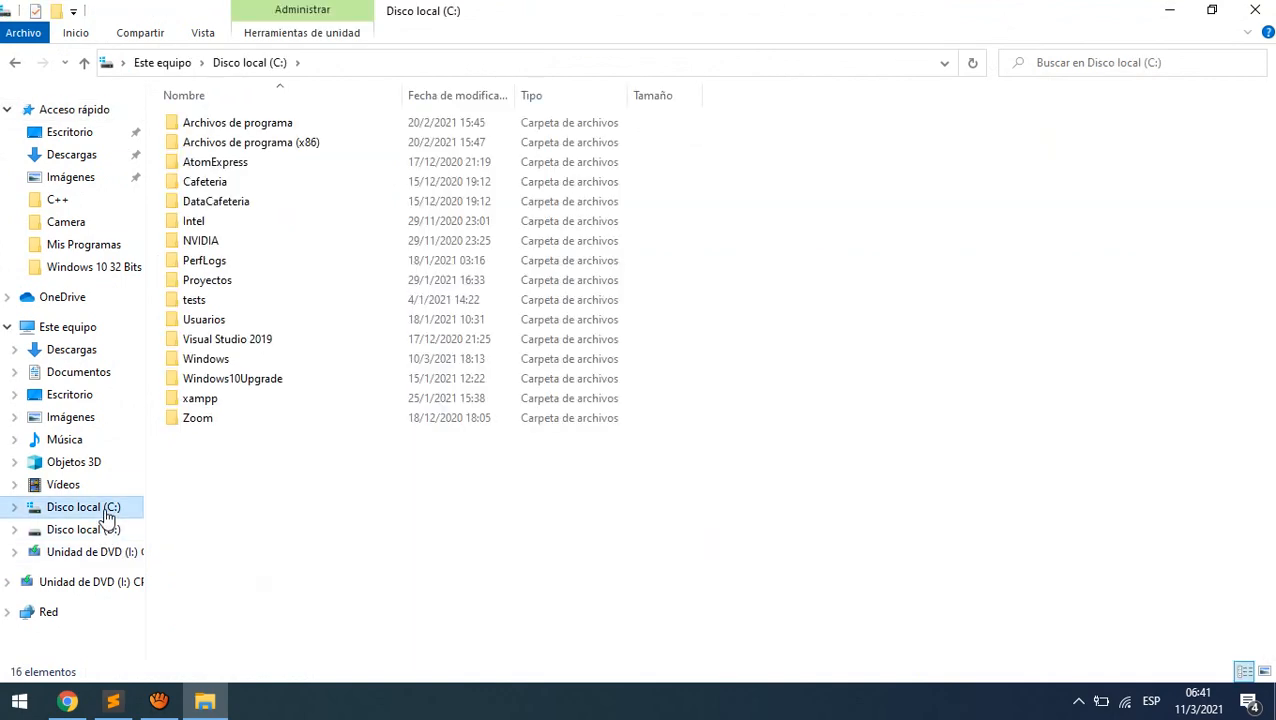
double_click(203, 399)
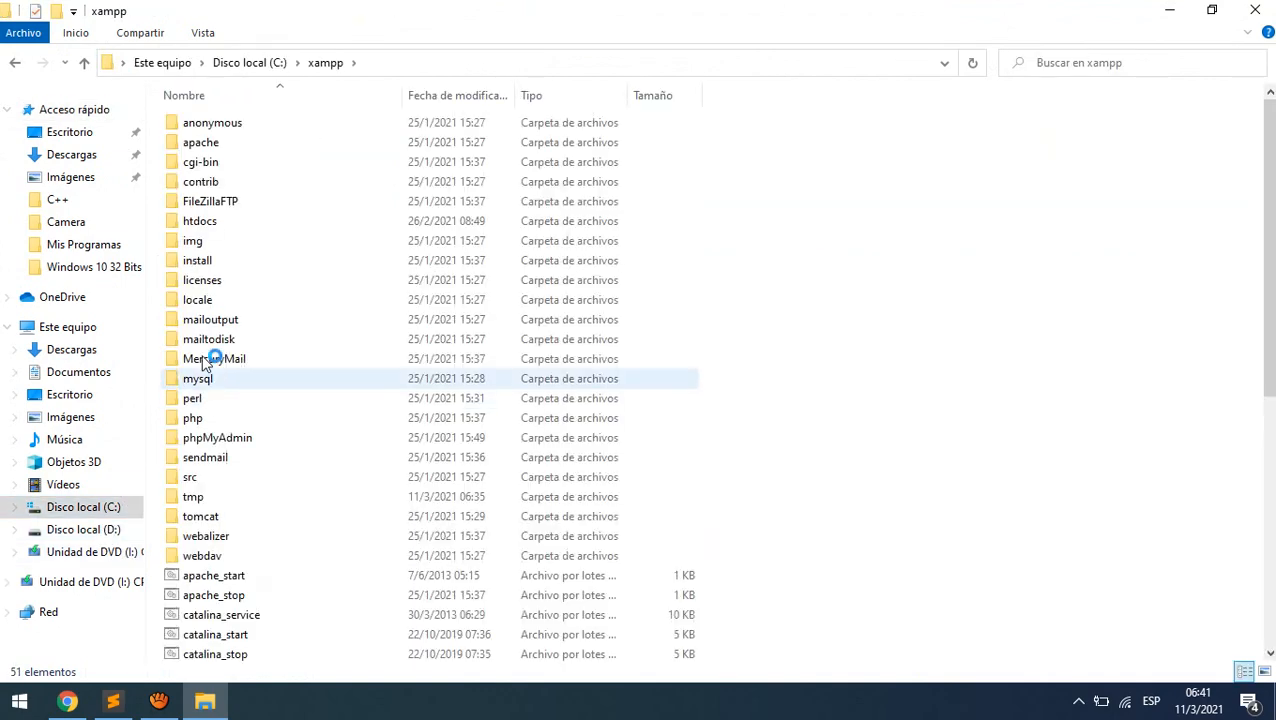
click(212, 224)
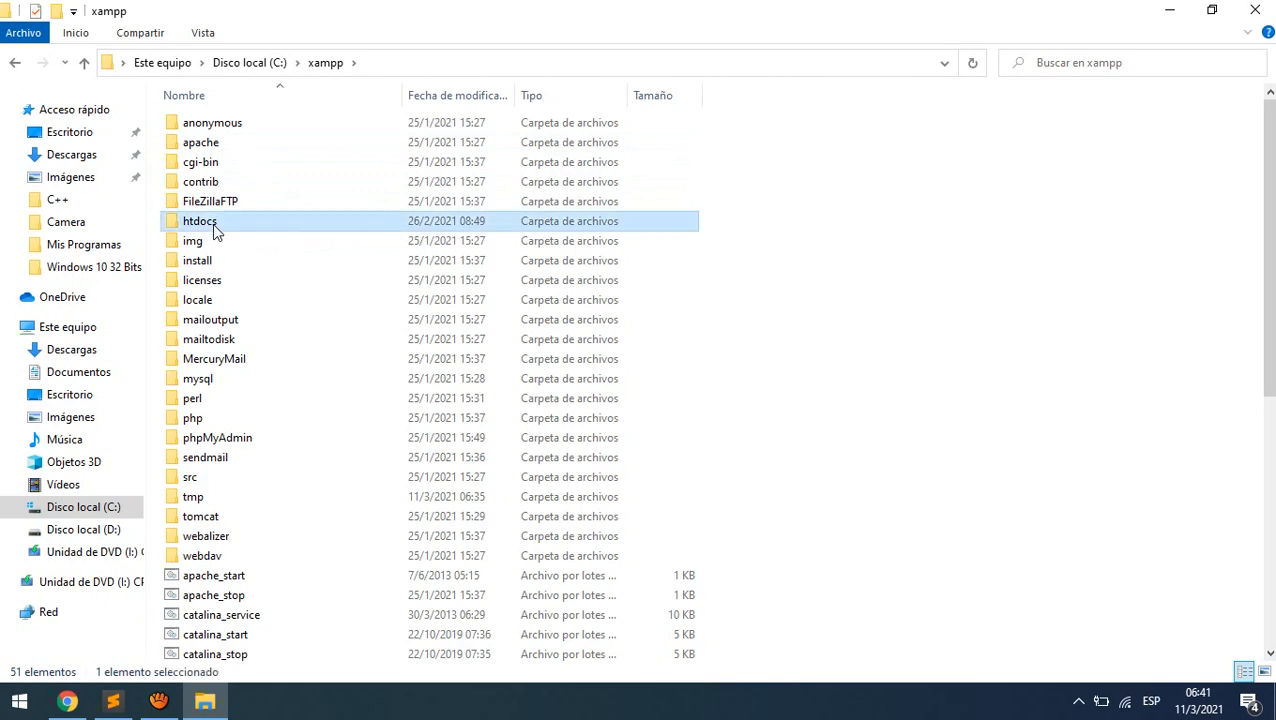
double_click(213, 227)
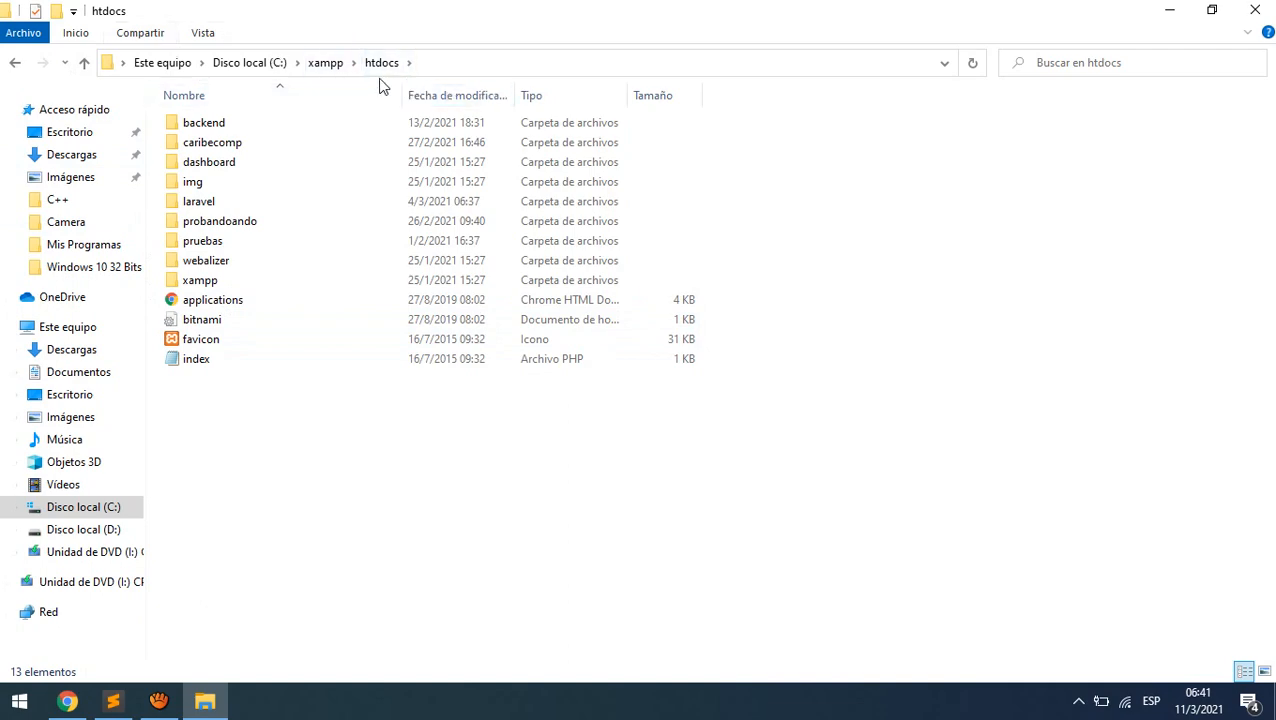
- Load the localhost start page in a new Chrome tab
click(196, 364)
click(67, 700)
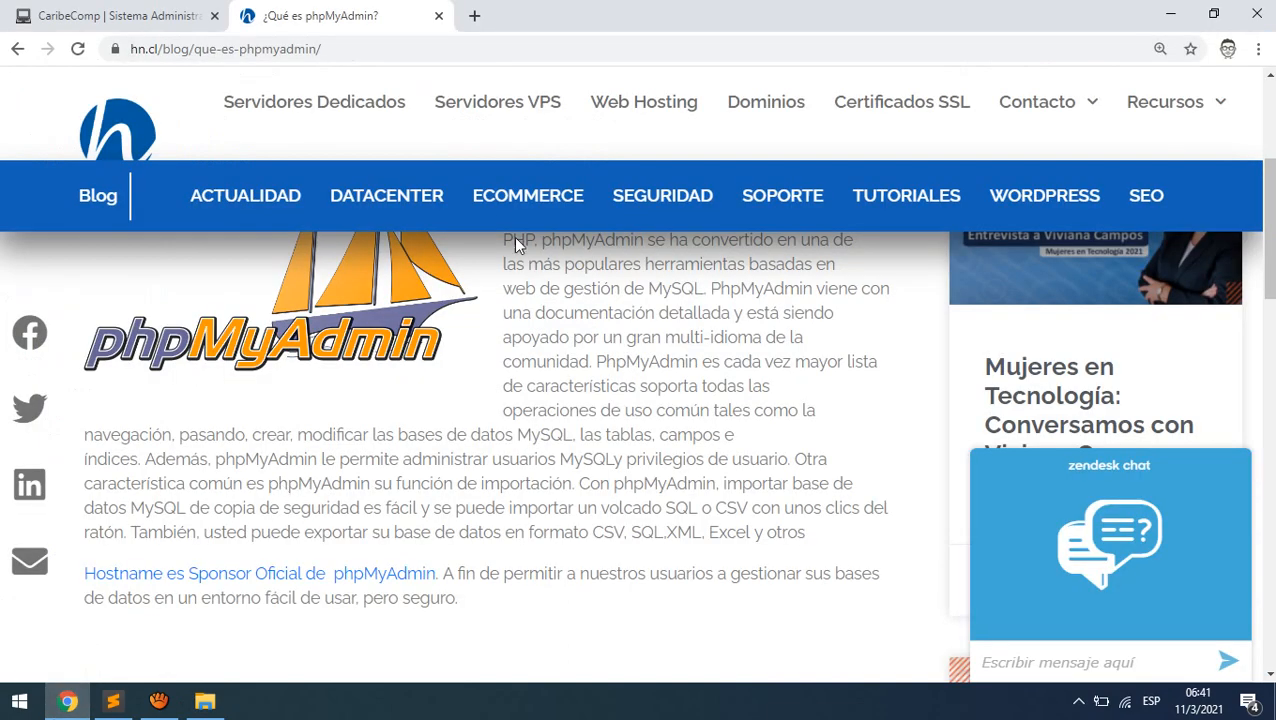
click(475, 15)
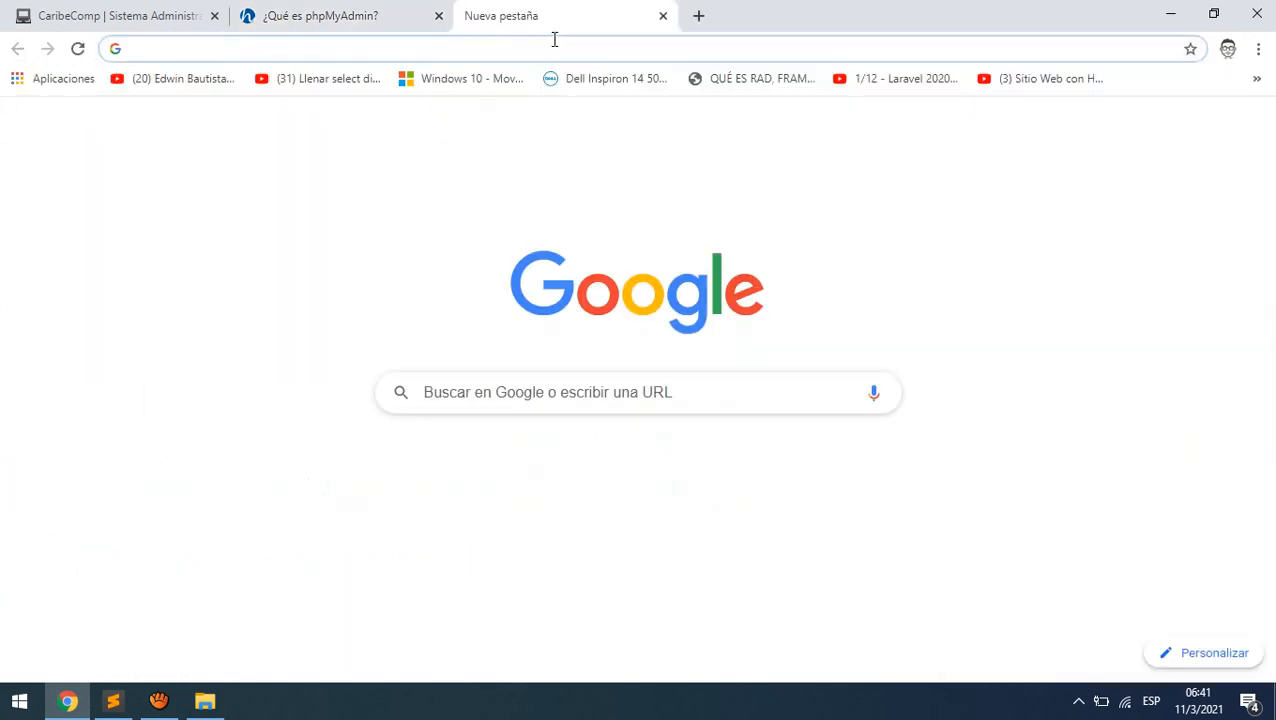
text(lc)
key(BackSpace)
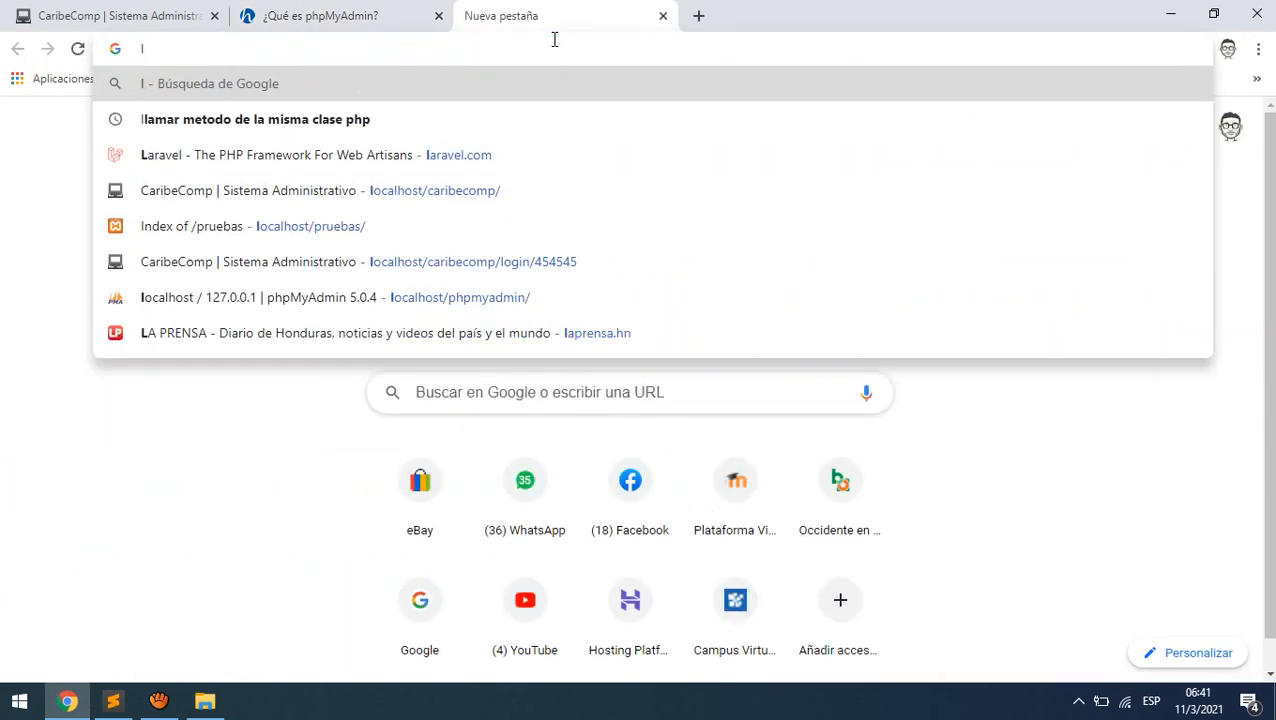
text(ocalhost/caribecomp)
key(BackSpace)
key(BackSpace)
key(BackSpace)
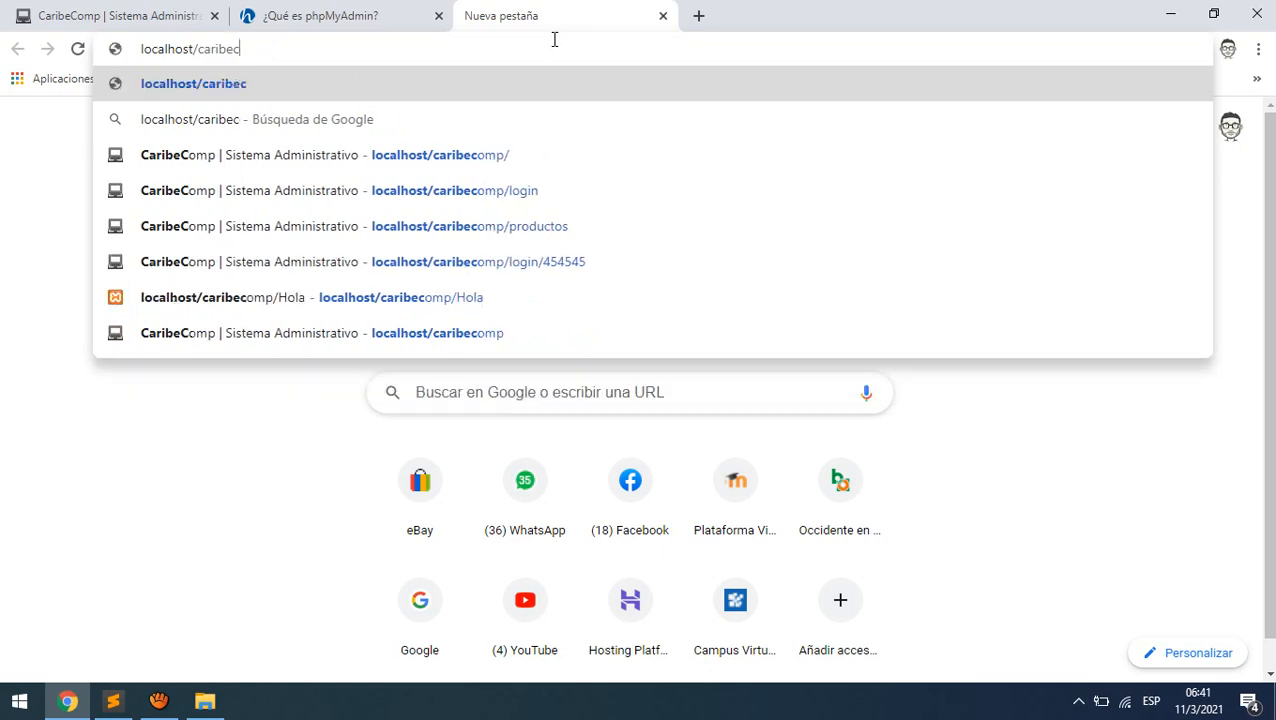
key(BackSpace)
key(BackSpace)
key(BackSpace)
key(BackSpace)
key(BackSpace)
key(BackSpace)
key(BackSpace)
key(Return)
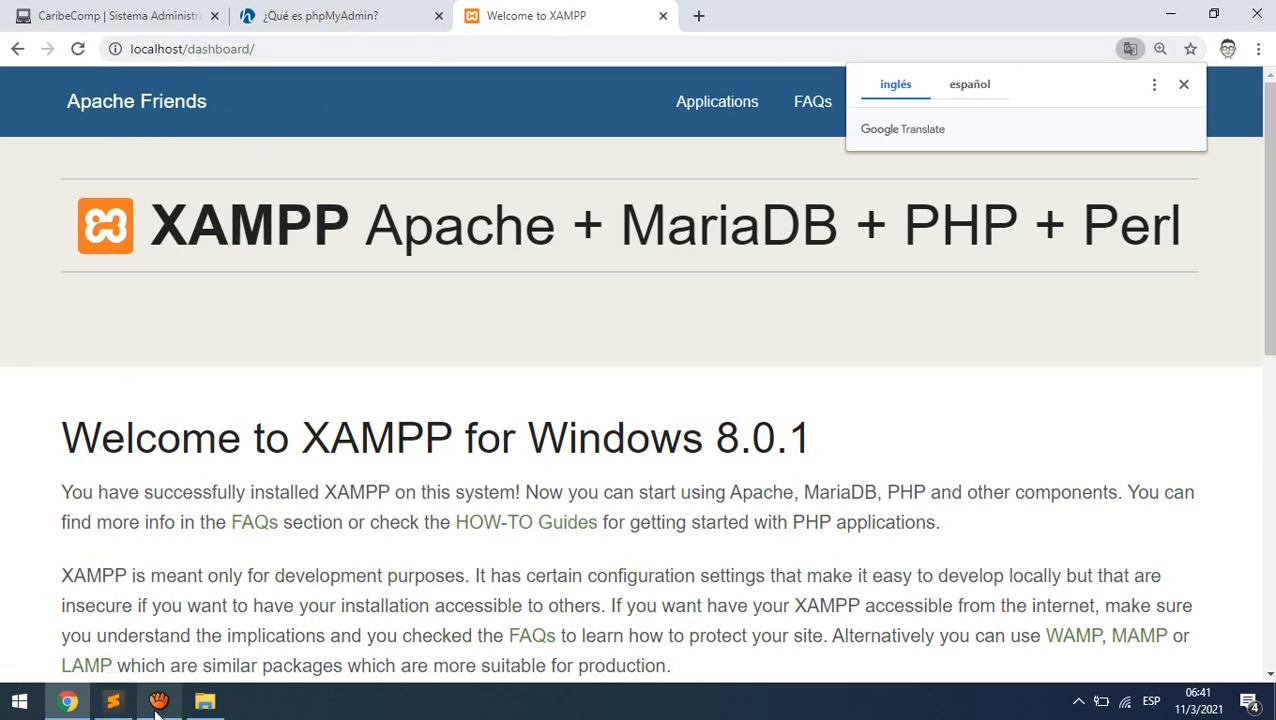
- Back on the XAMPP dashboard, dismiss the translation offer and launch phpMyAdmin
click(204, 701)
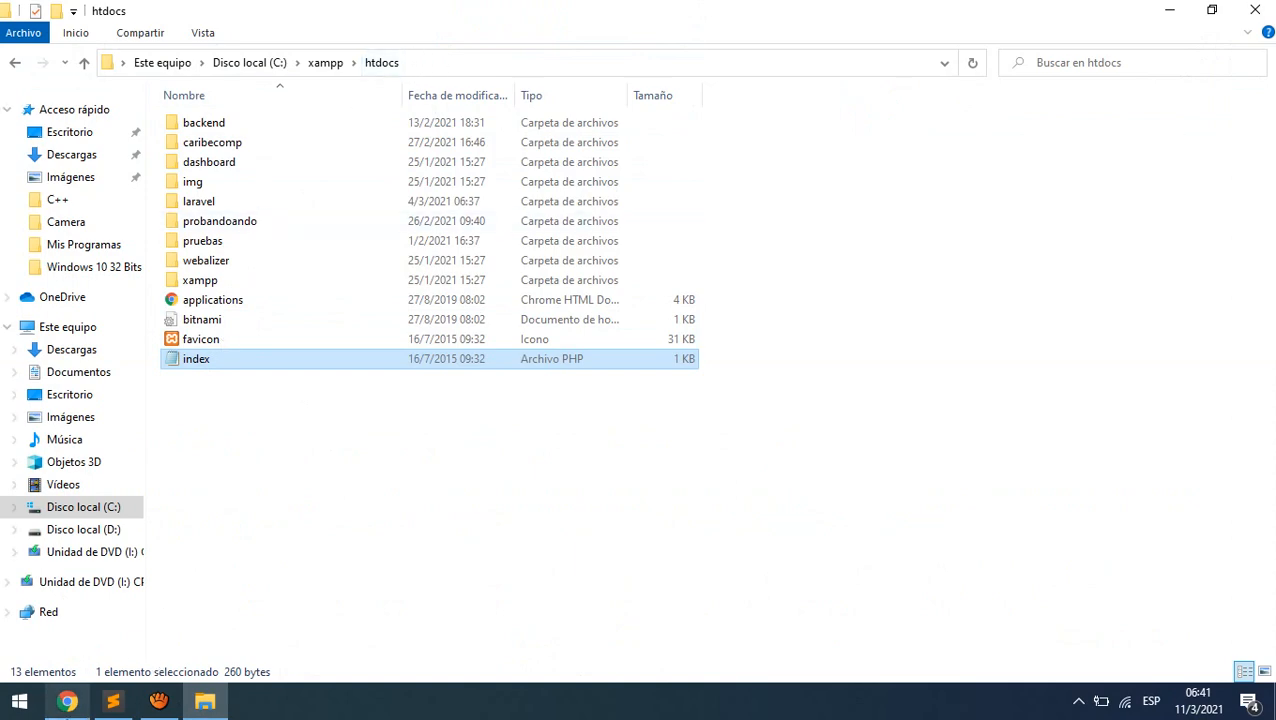
click(95, 640)
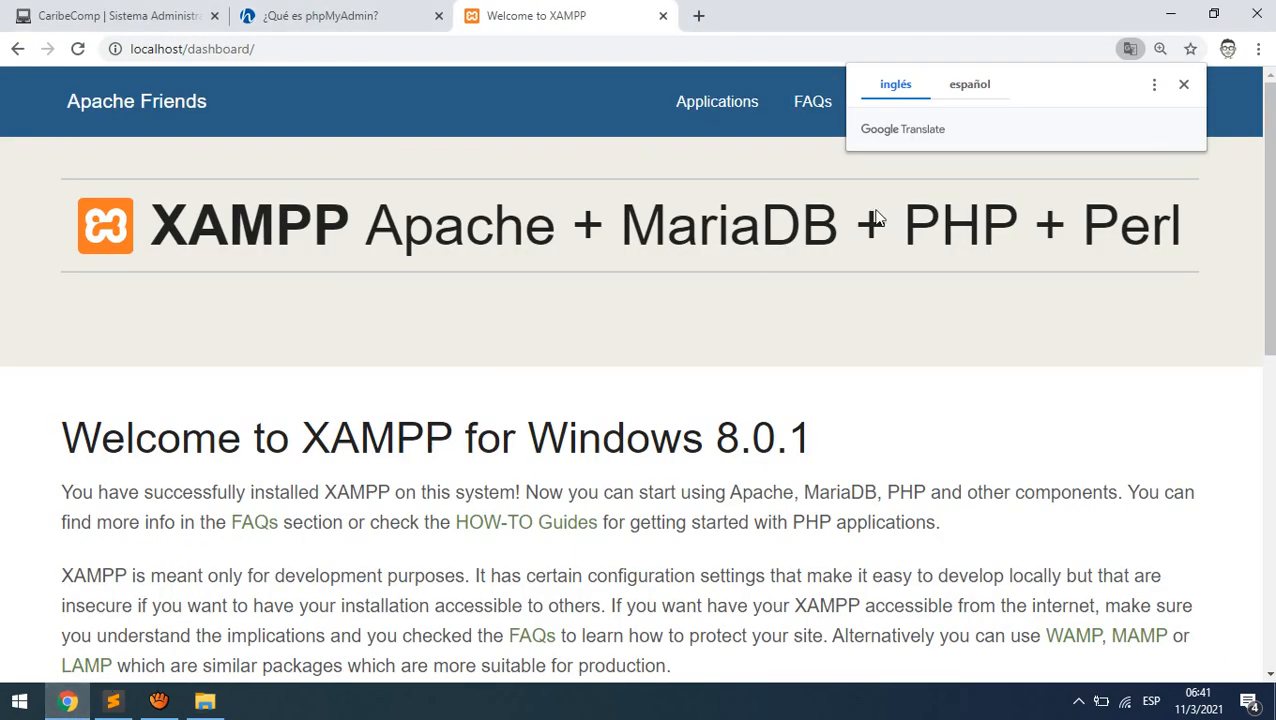
click(1184, 84)
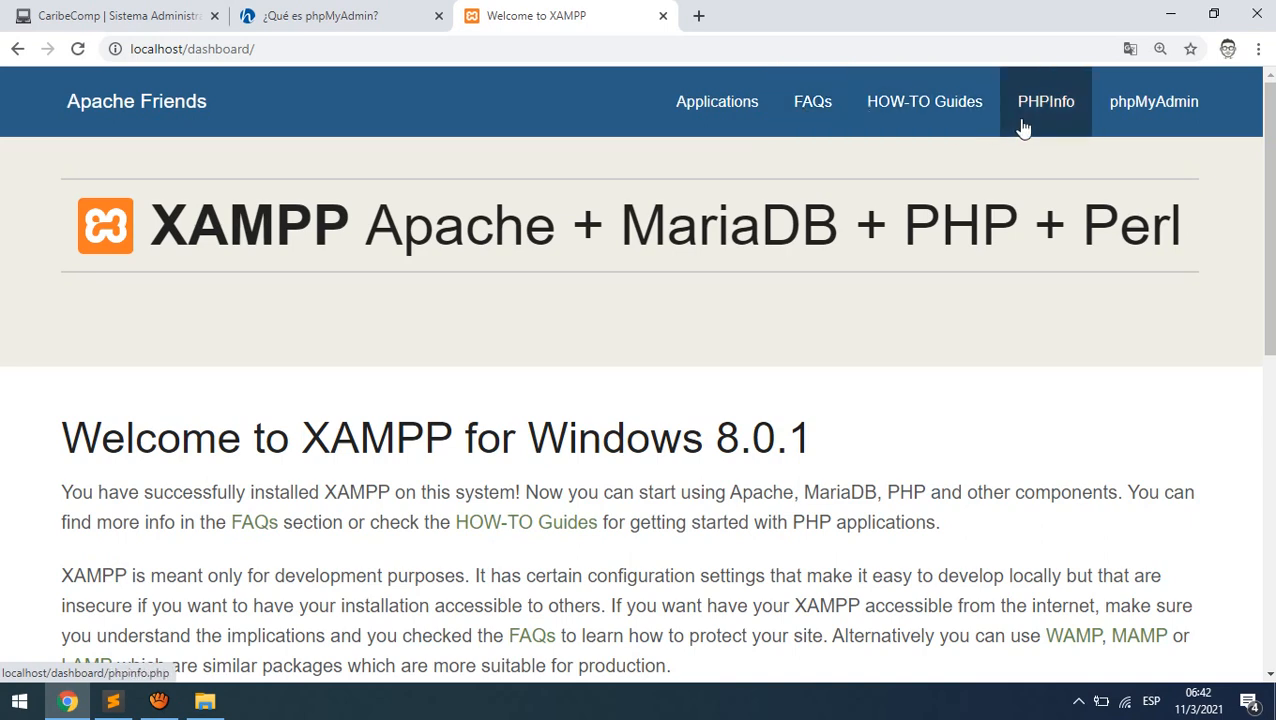
click(1158, 120)
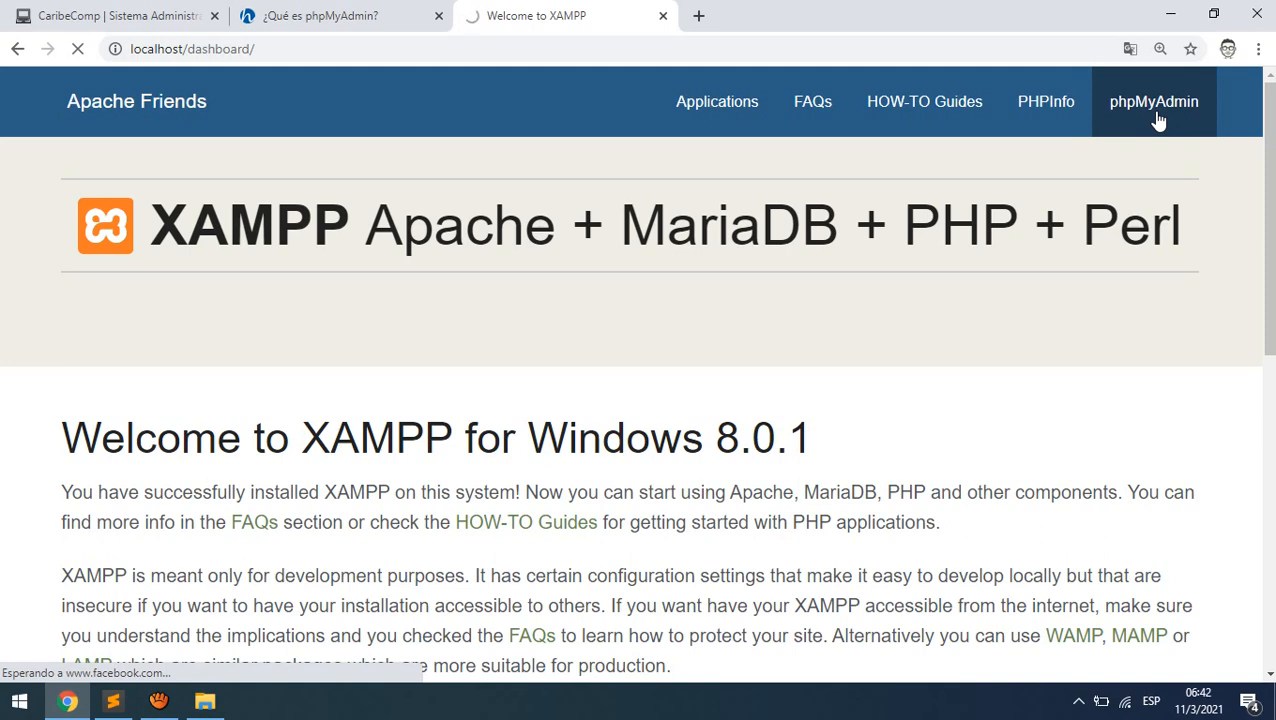
- Reset the page zoom to 100%, reload localhost and launch phpMyAdmin again
click(1155, 104)
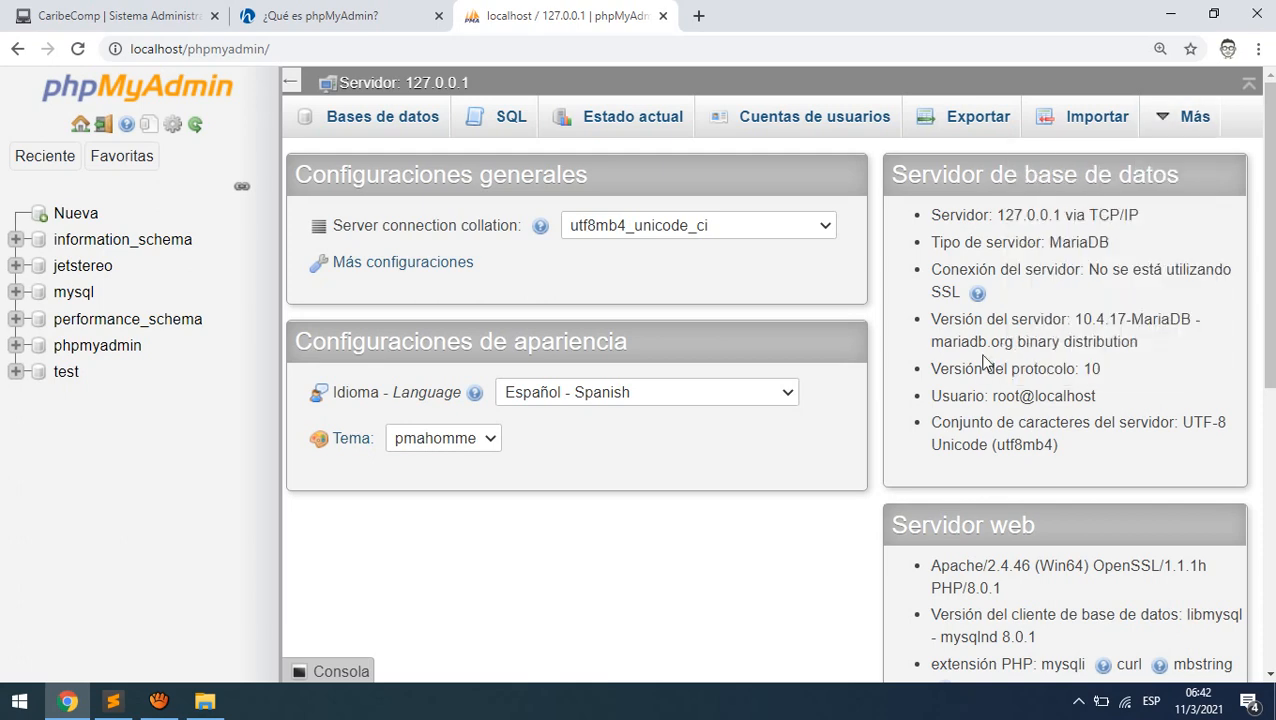
key(ctrl+minus)
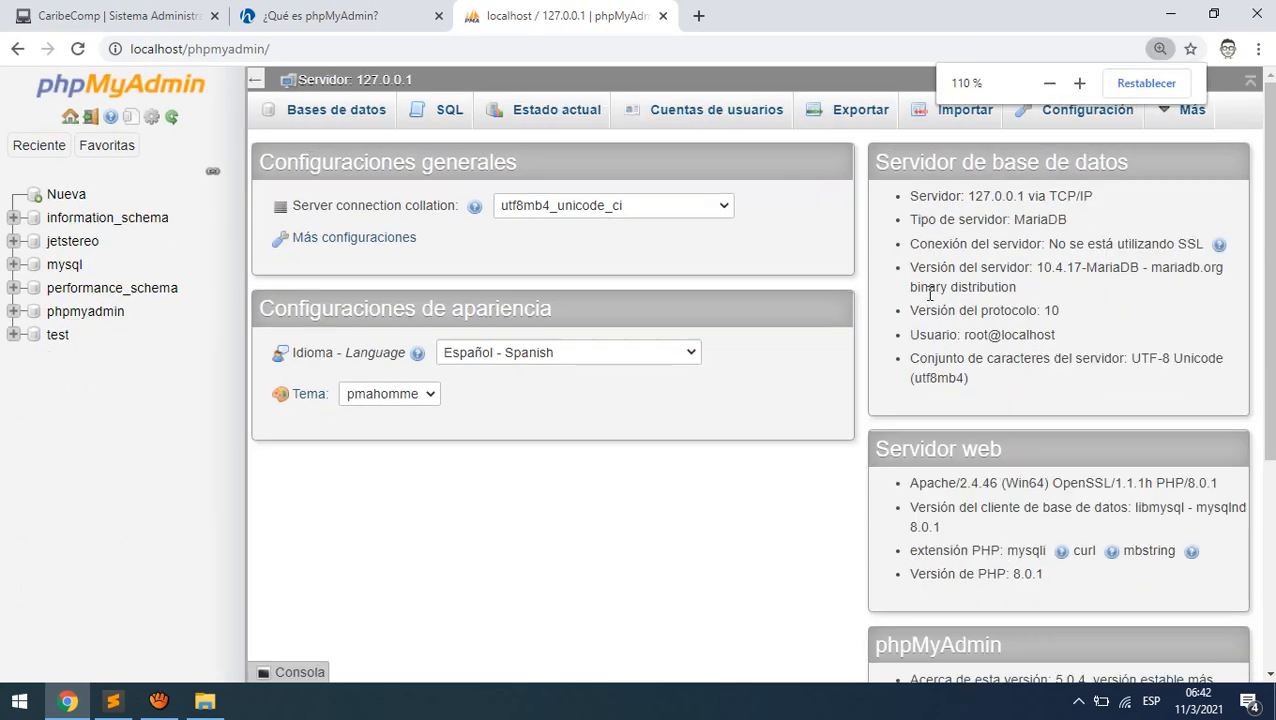
key(ctrl+minus)
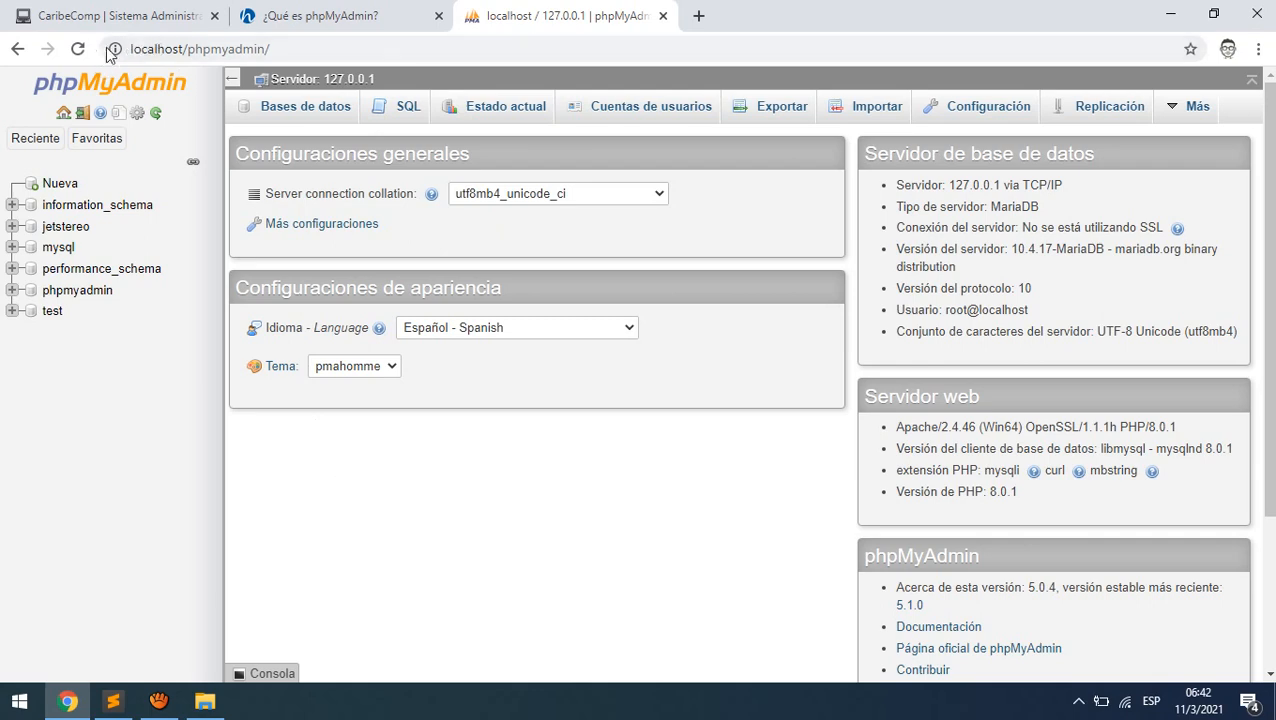
click(433, 45)
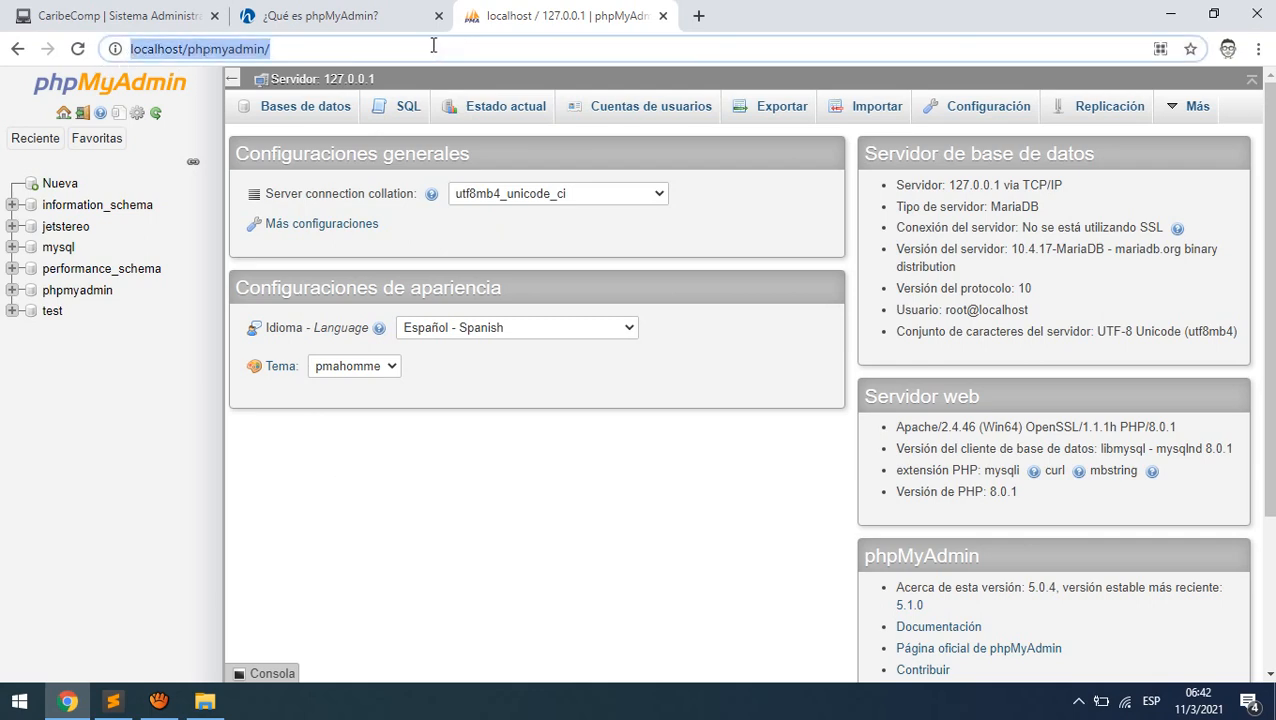
text(localhost)
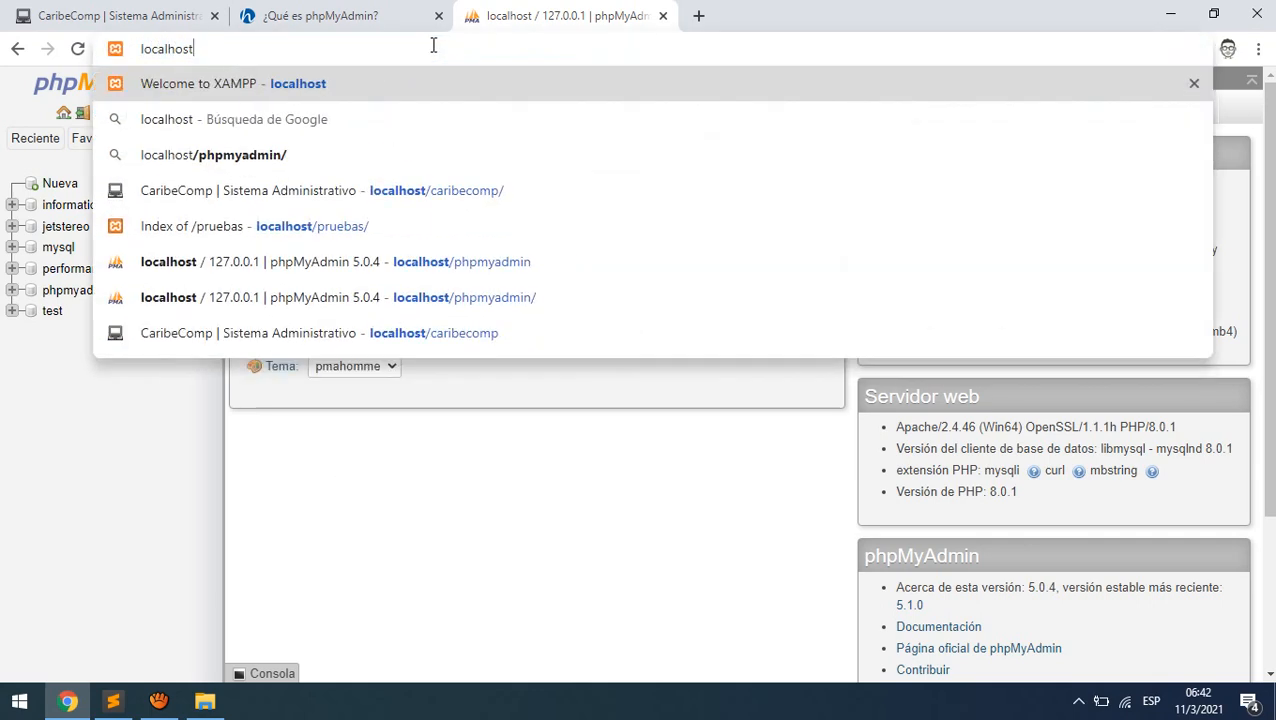
key(Return)
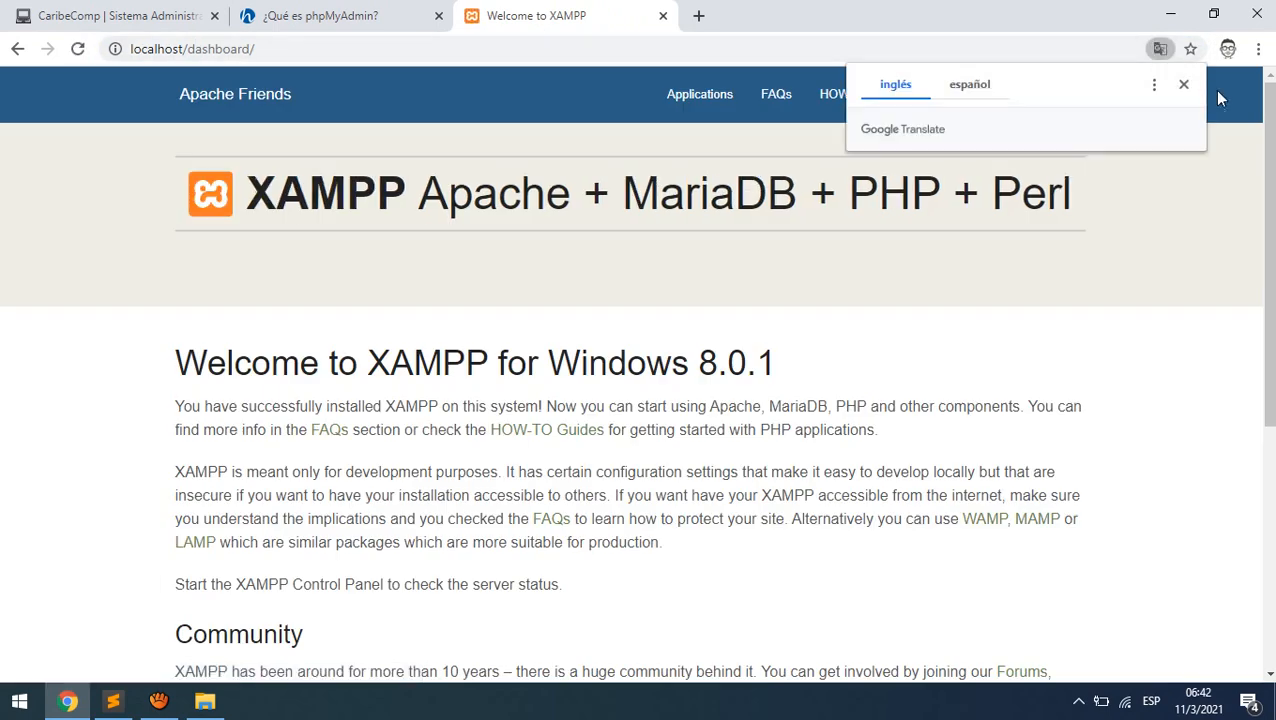
click(1184, 87)
click(1086, 105)
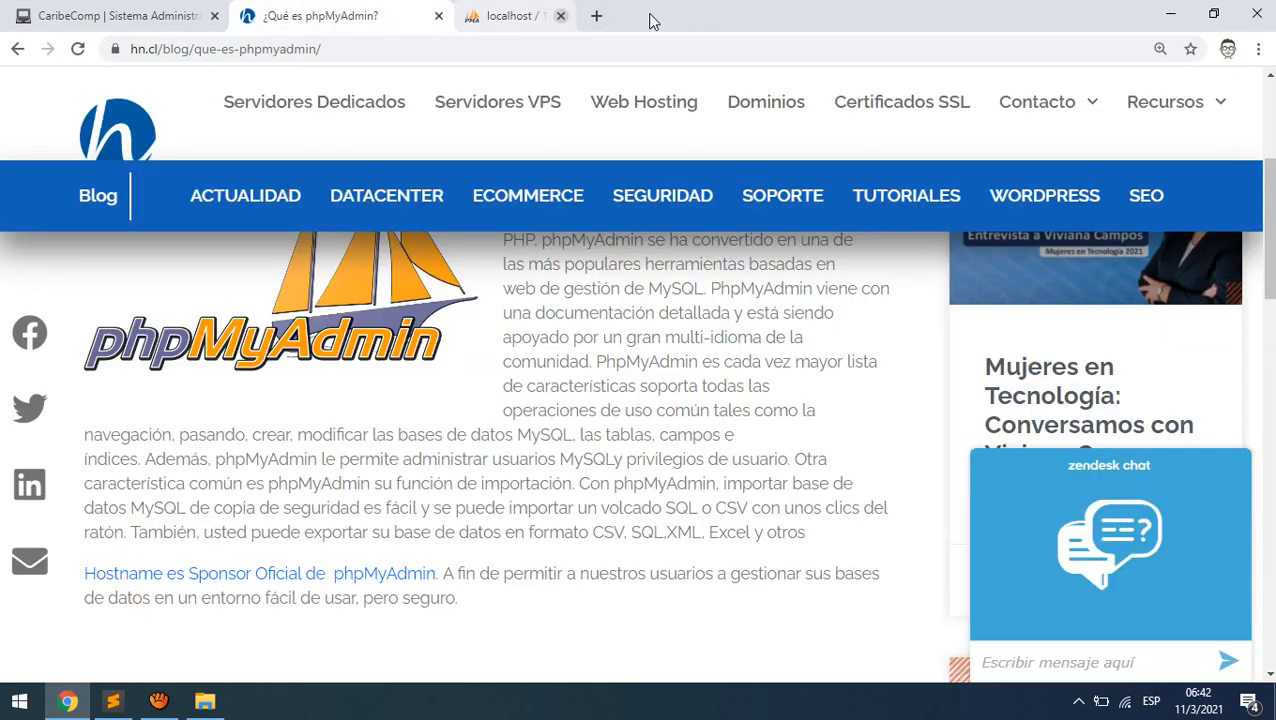
- Close the extra tab and load localhost/phpmyadmin in a fresh tab
click(662, 15)
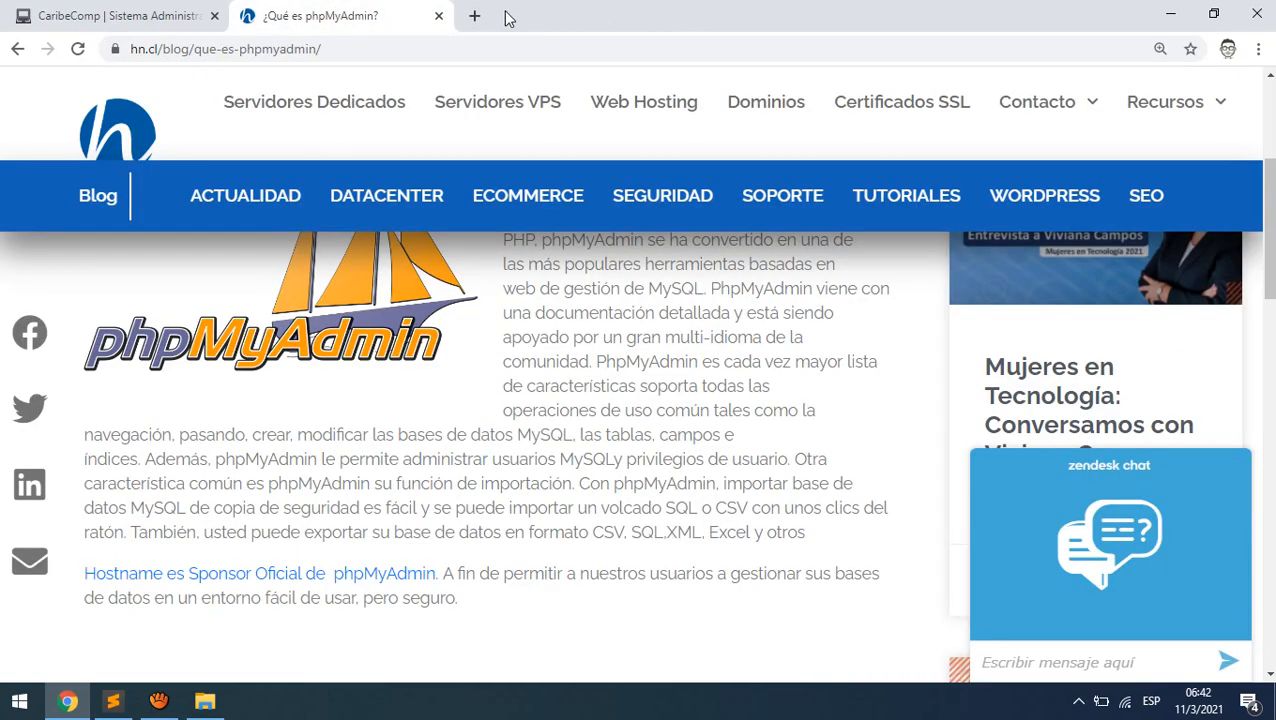
click(474, 15)
text(lo)
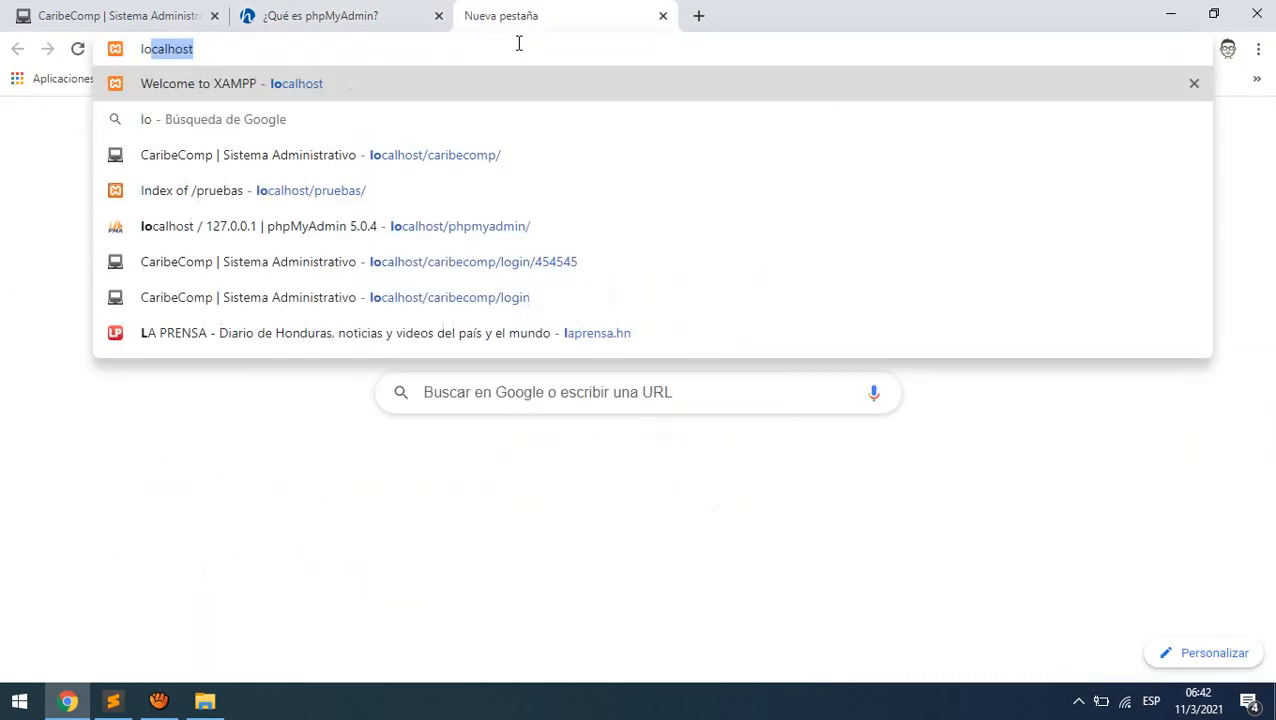
text(calhost/)
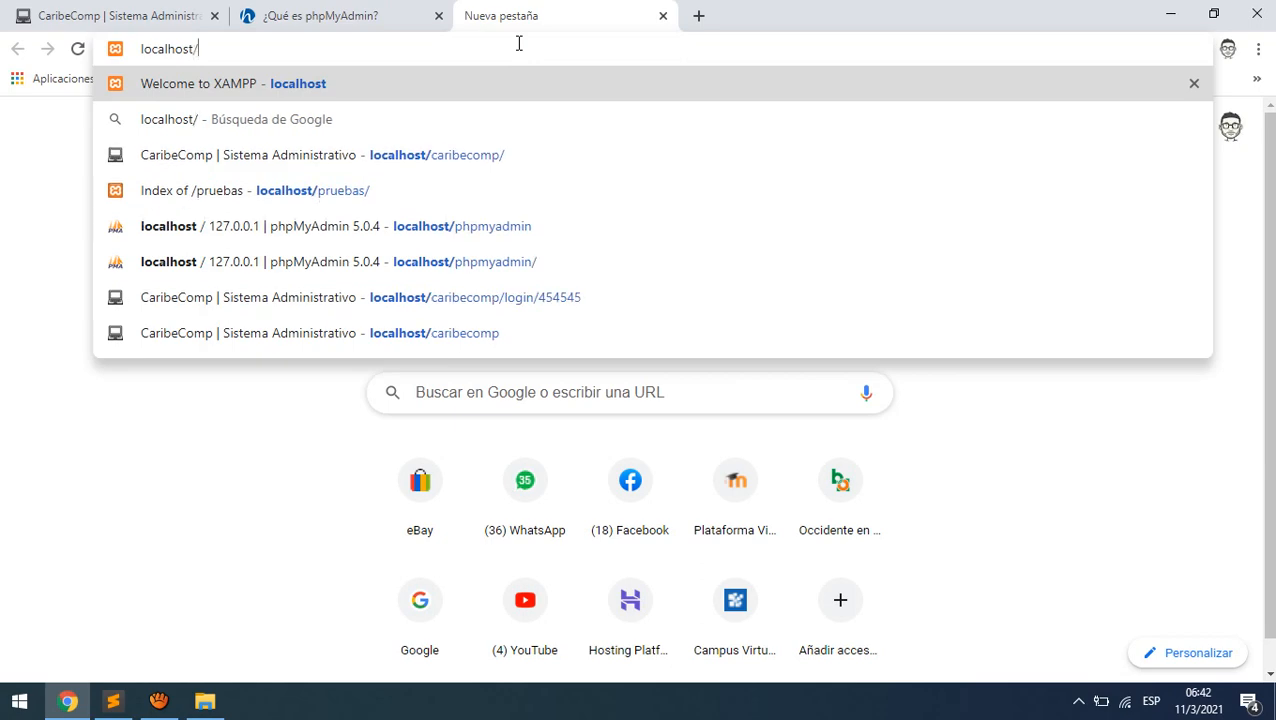
text(php)
key(Right)
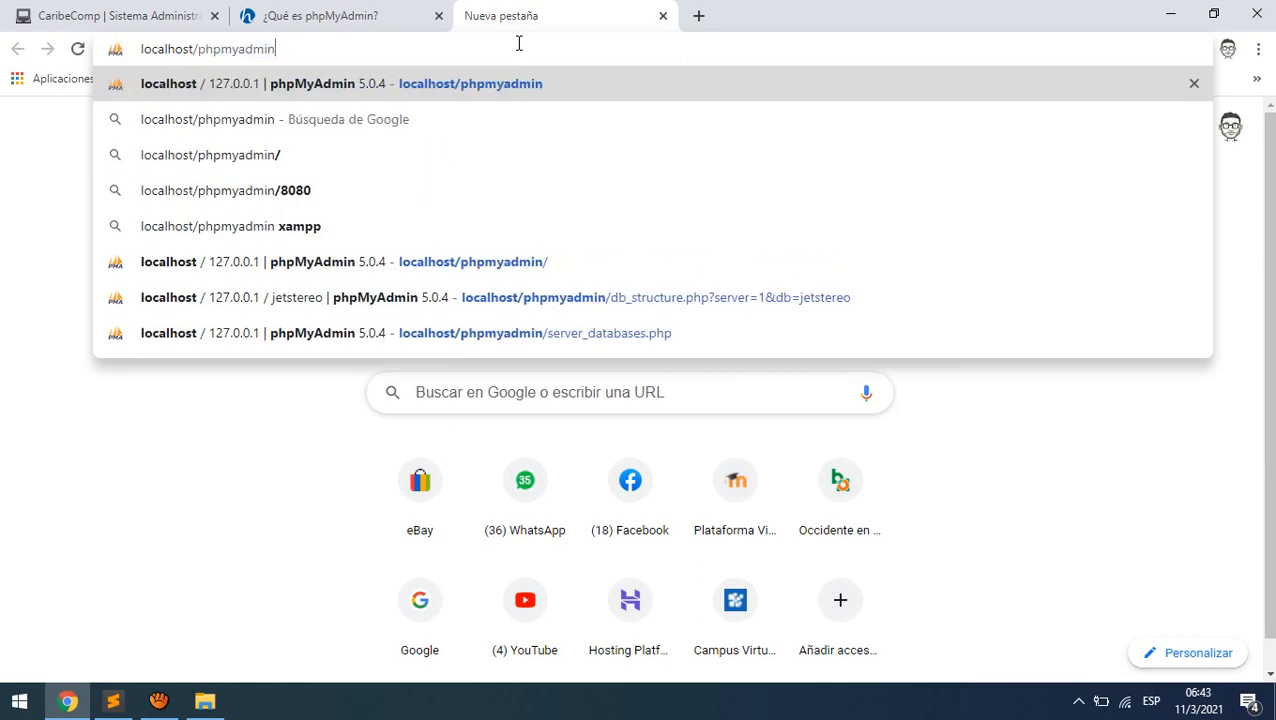
key(Return)
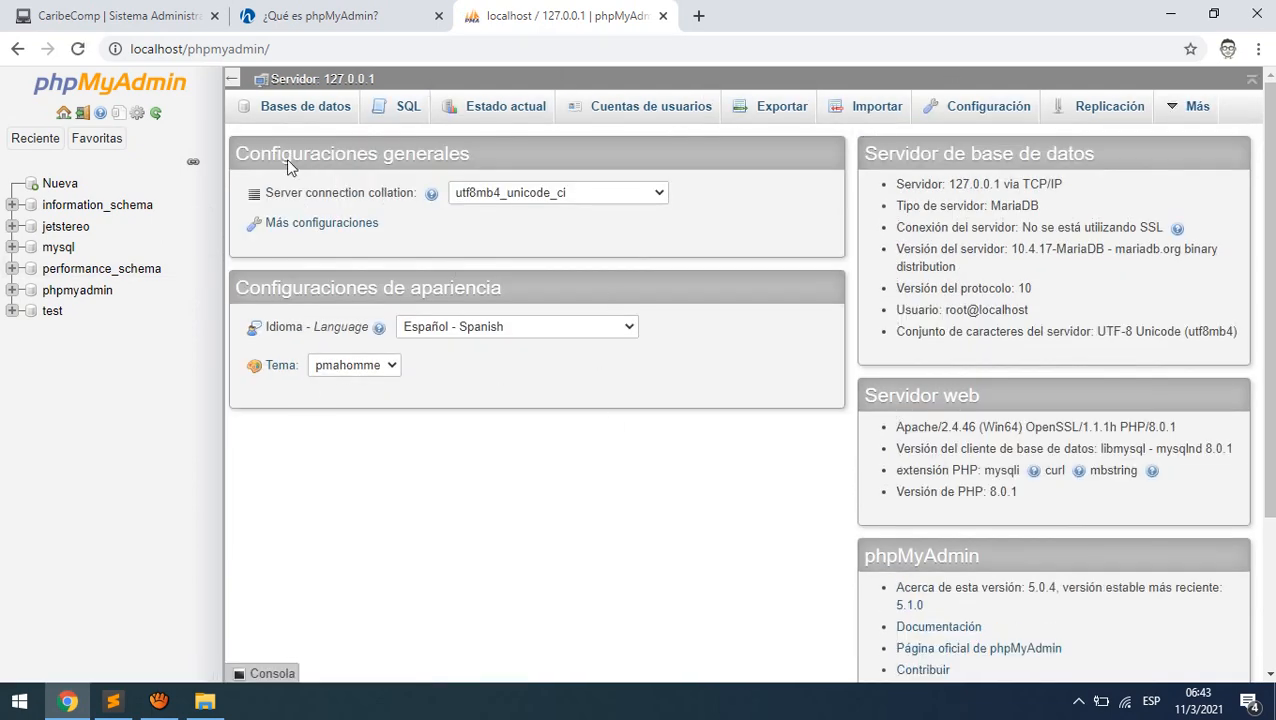
click(285, 50)
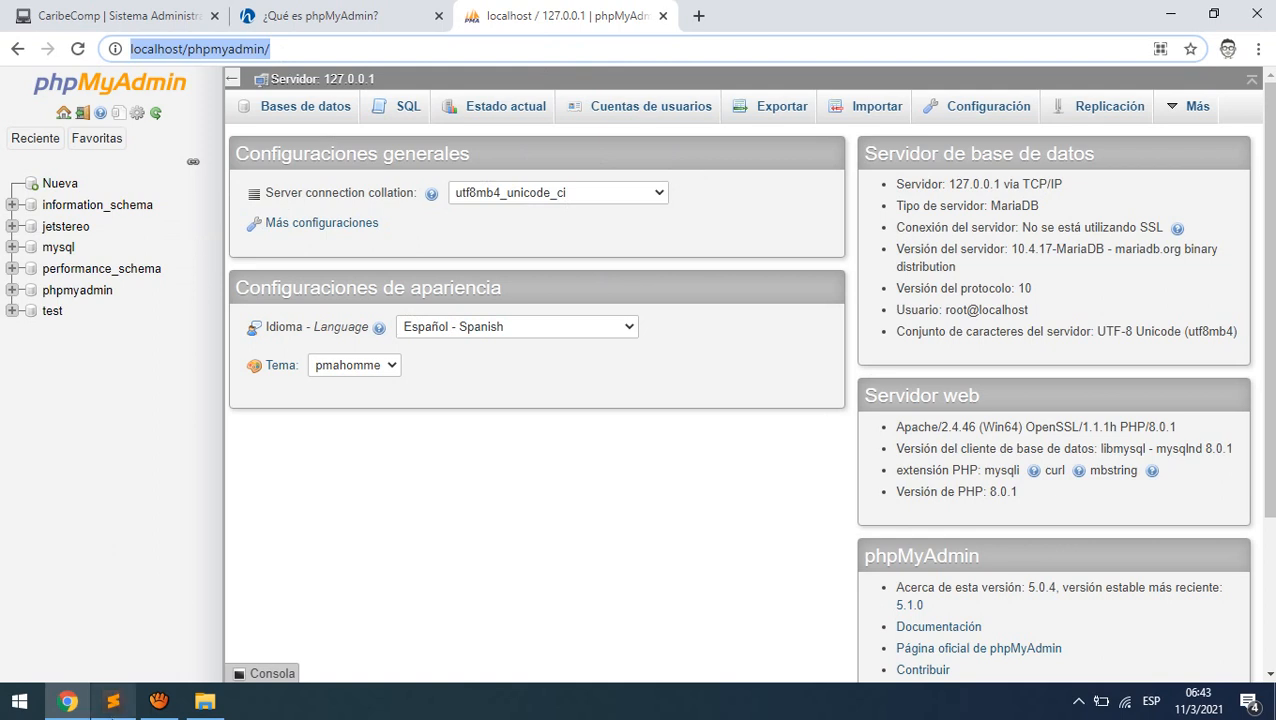
click(1079, 701)
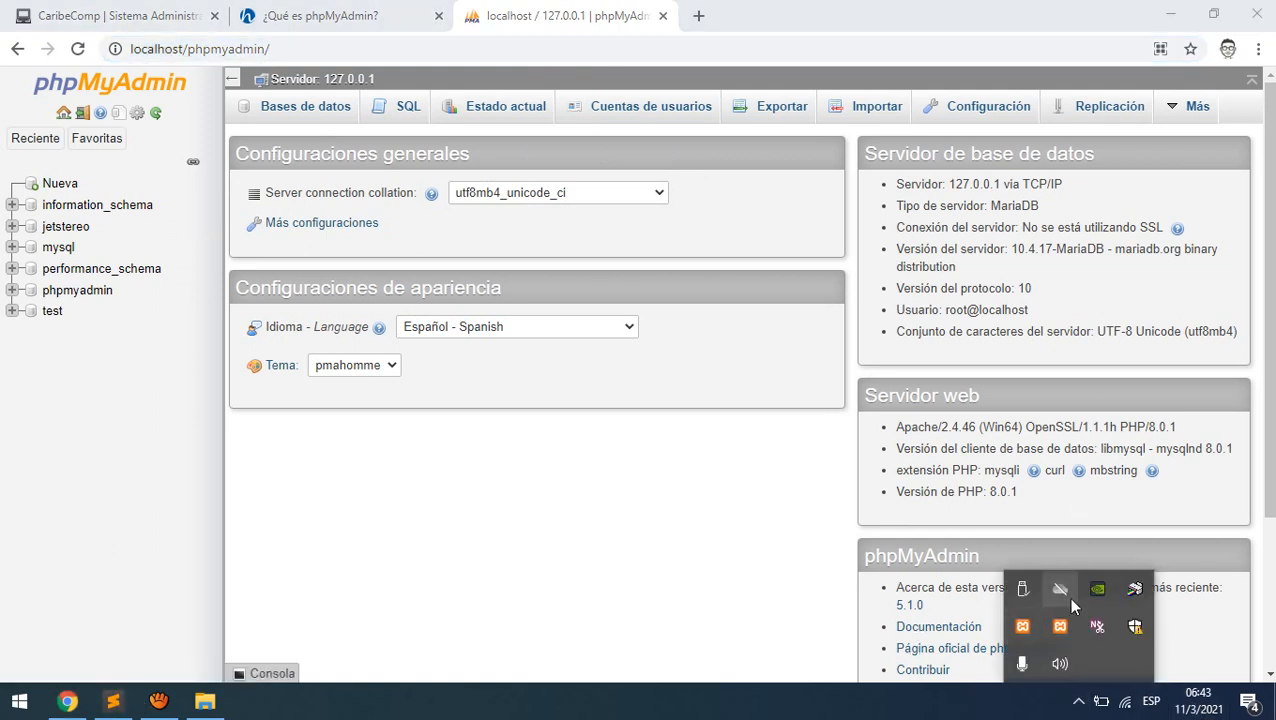
double_click(1022, 626)
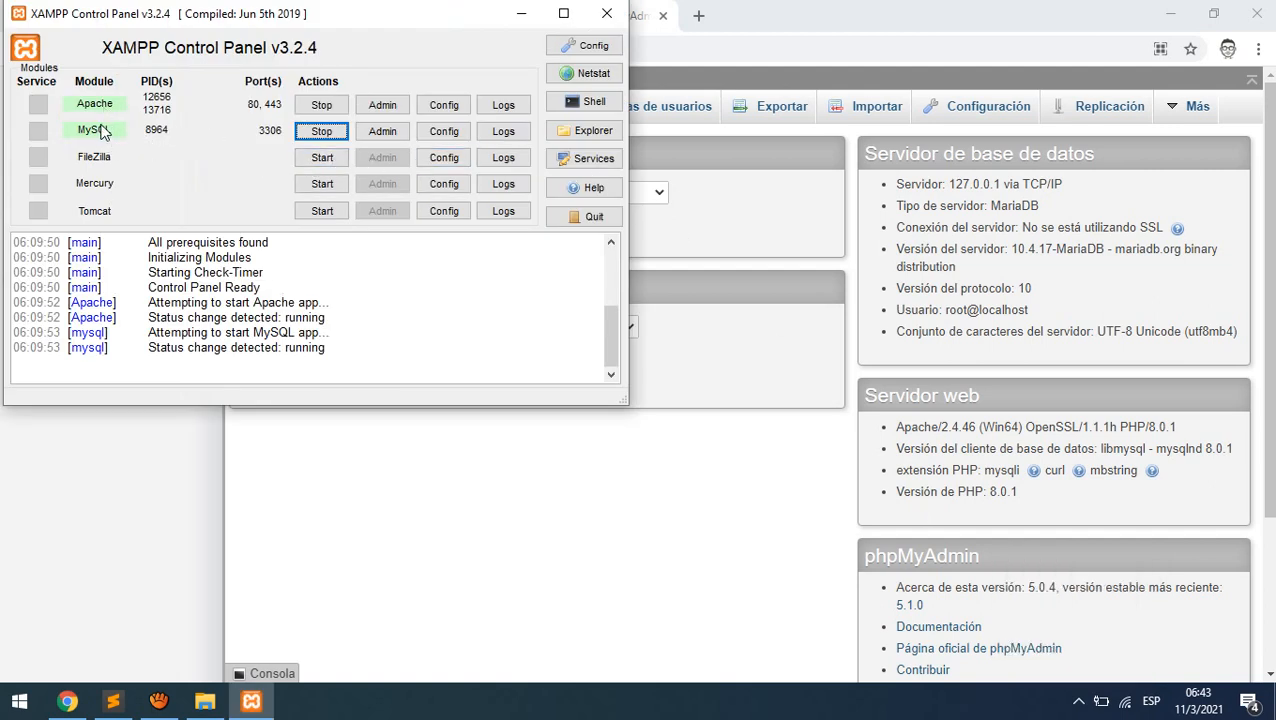
click(521, 13)
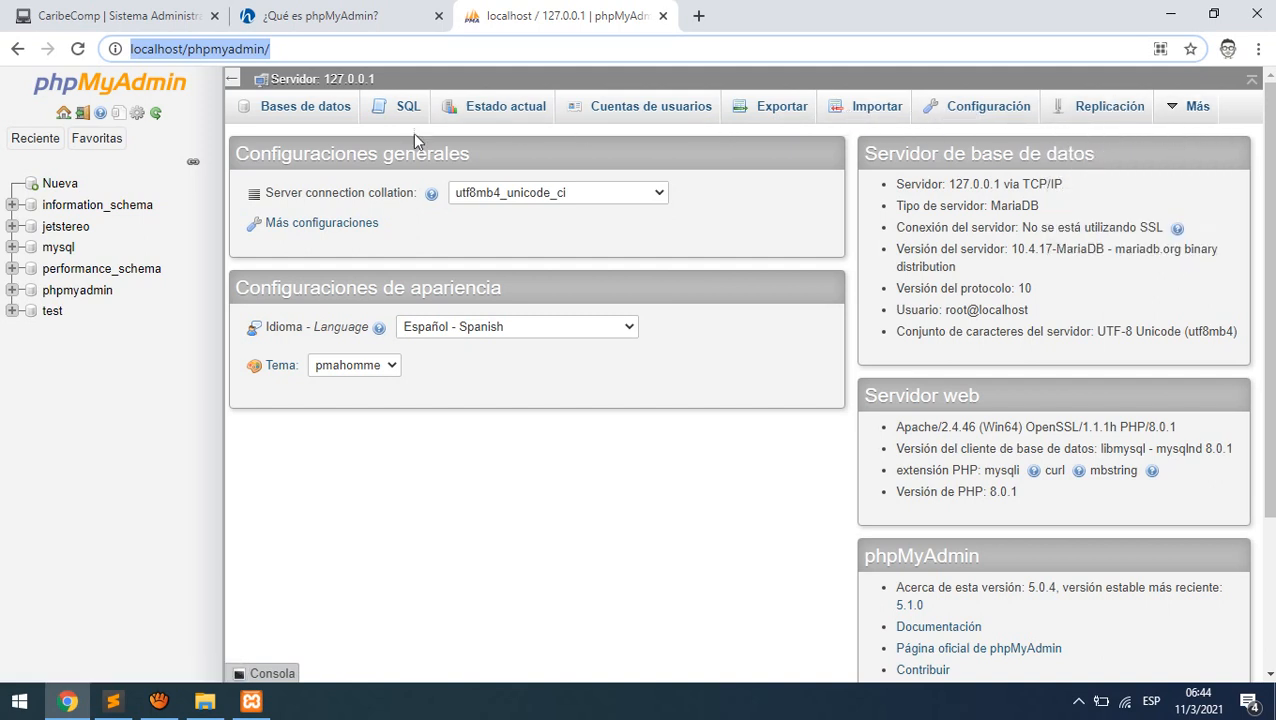
- Under Bases de datos, create a database named caribecomp
click(308, 110)
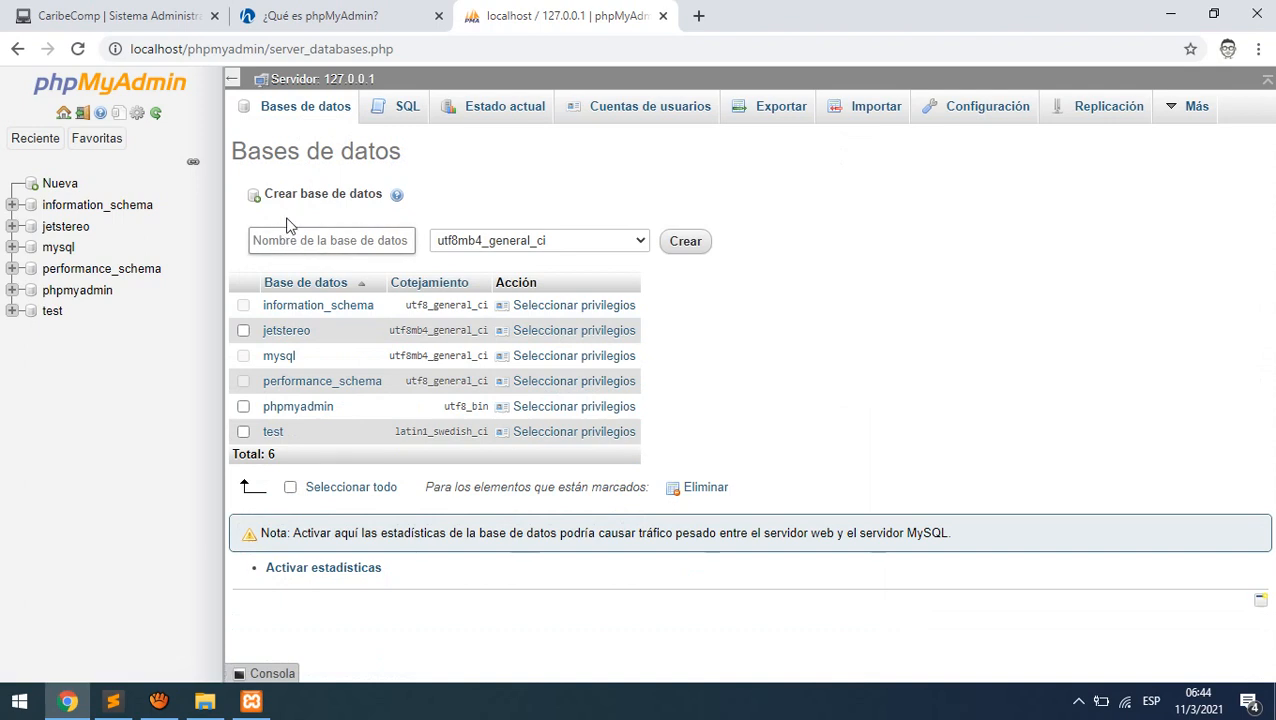
click(270, 248)
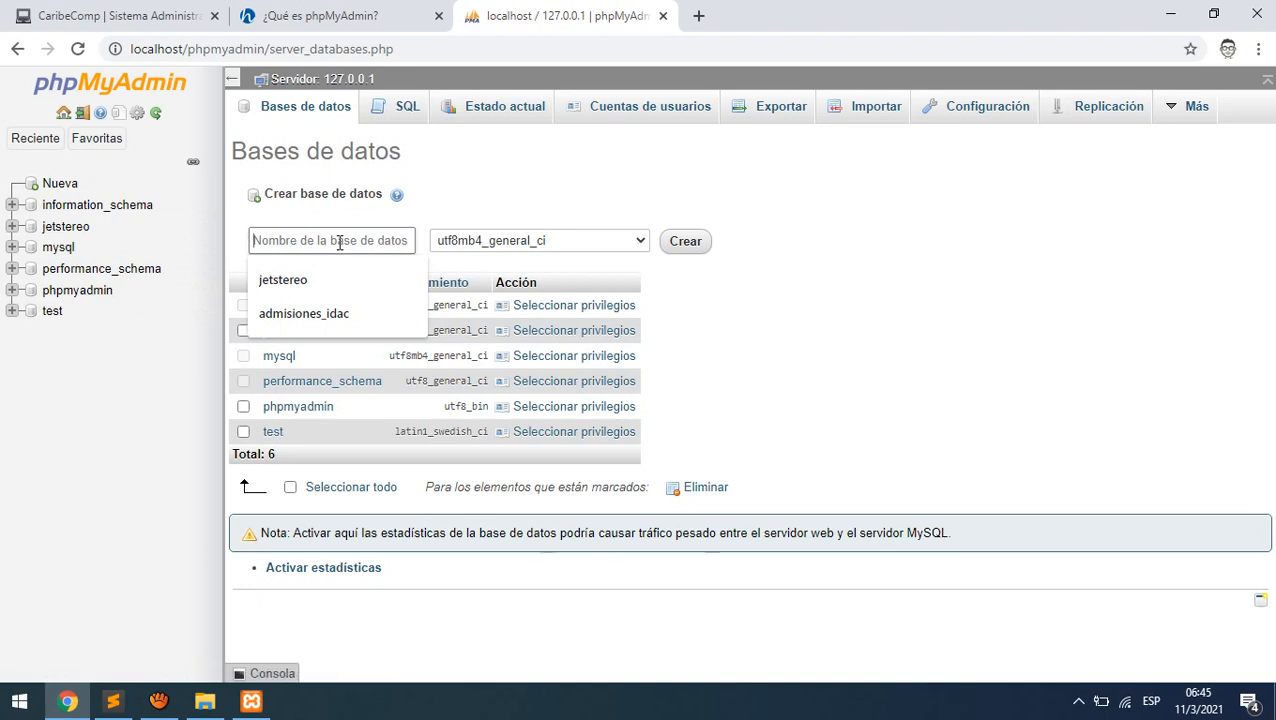
text(caribecomp)
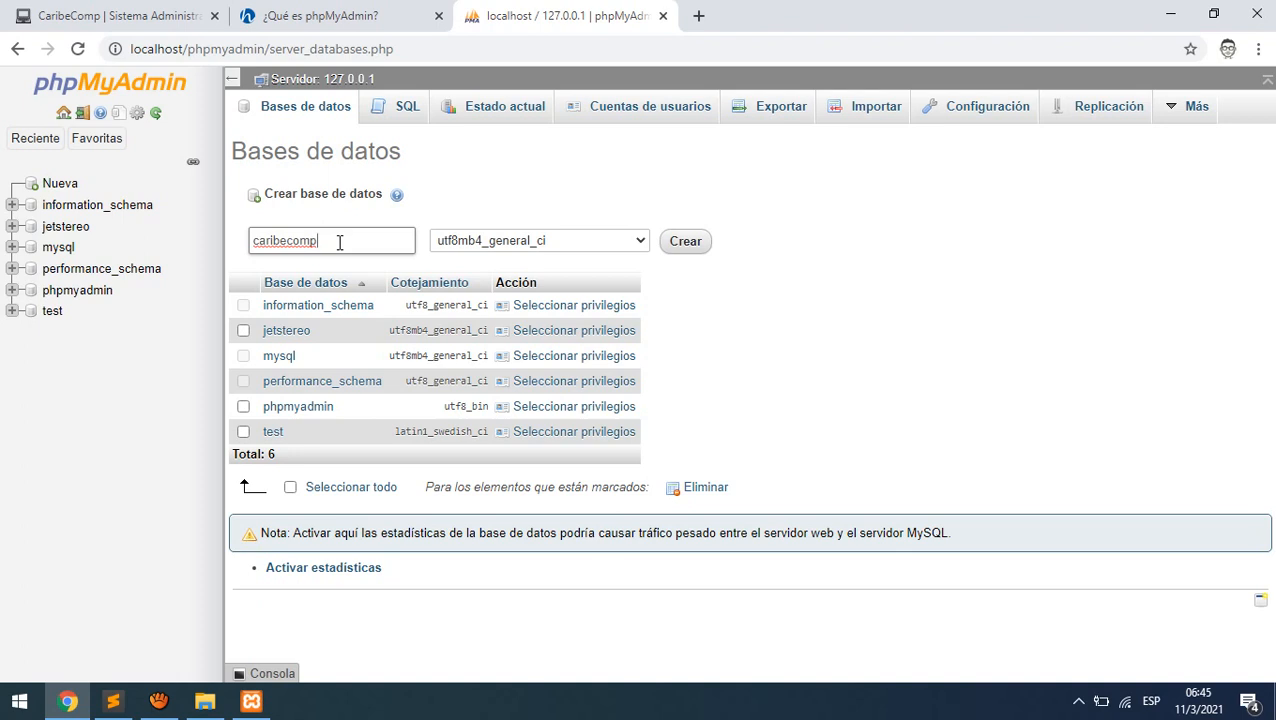
click(687, 242)
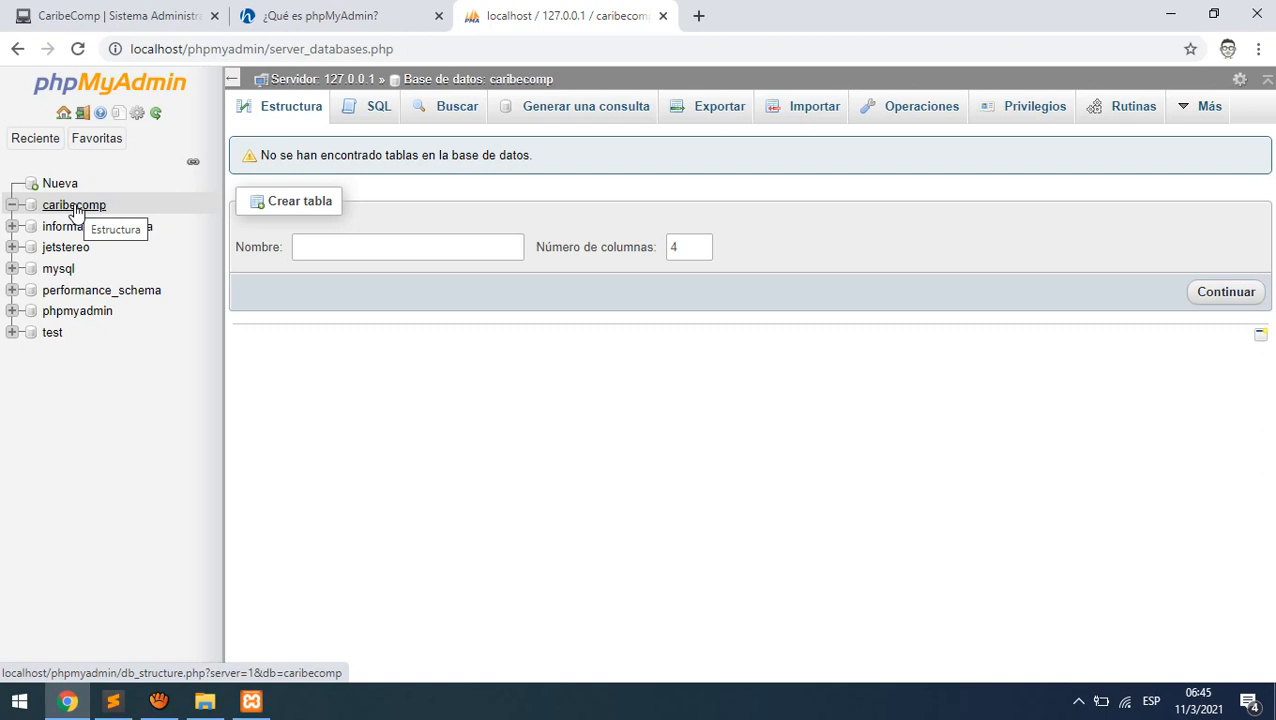
click(75, 206)
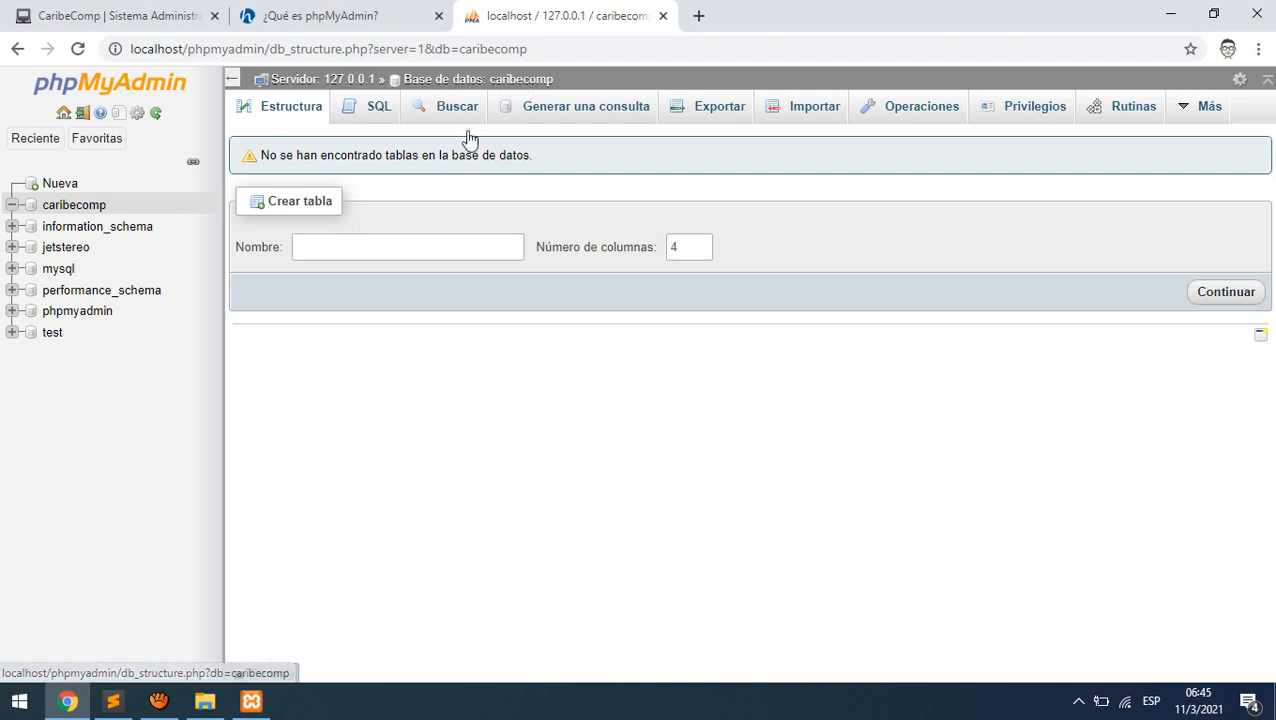
click(926, 108)
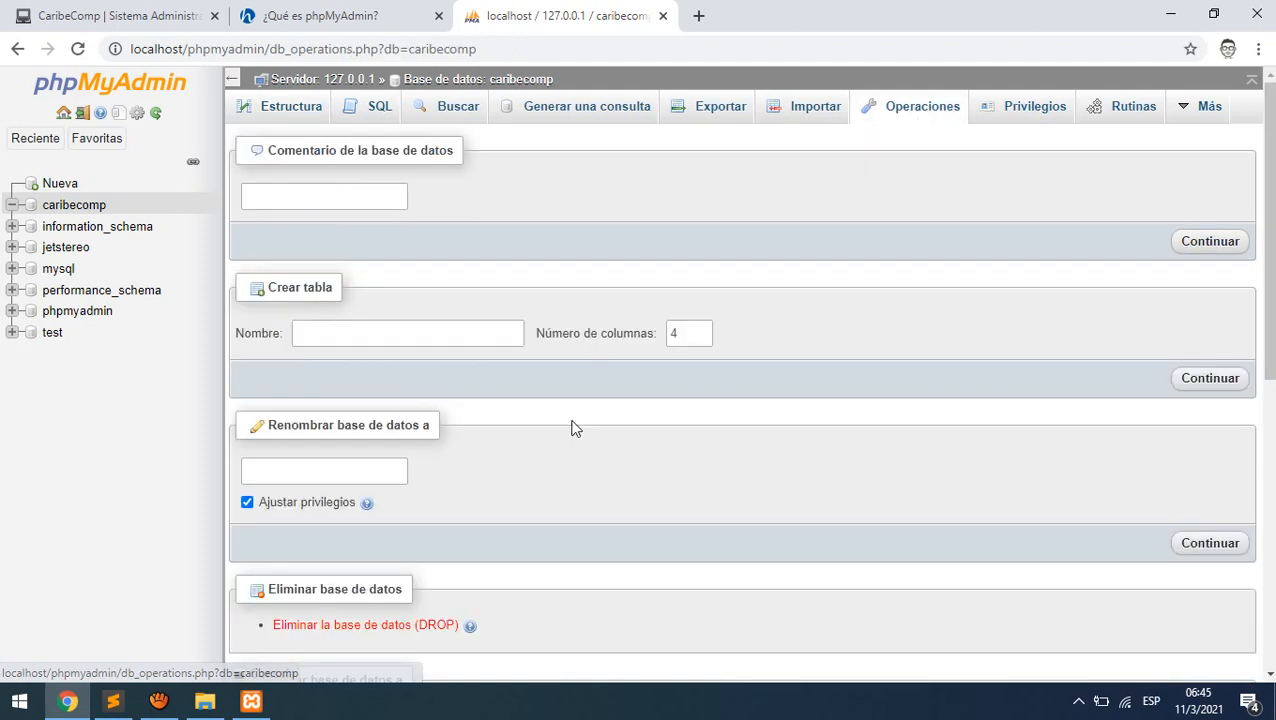
scroll(575, 428, down, 1)
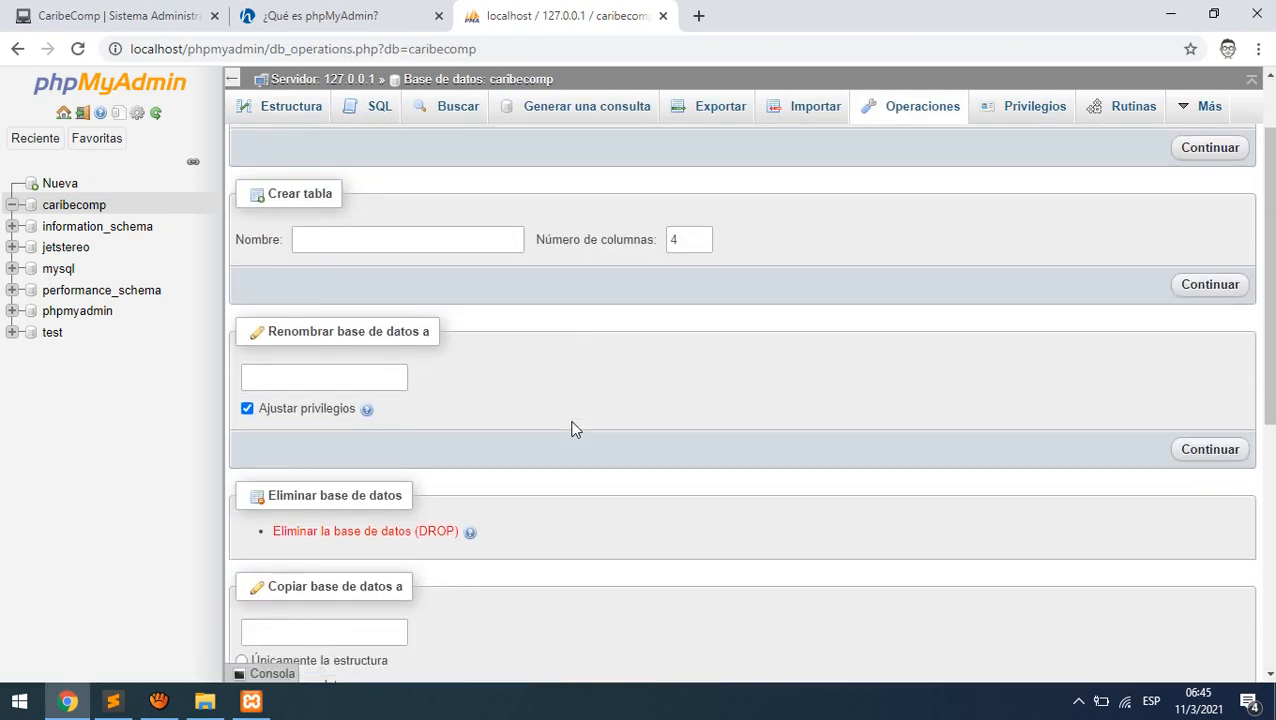
click(364, 379)
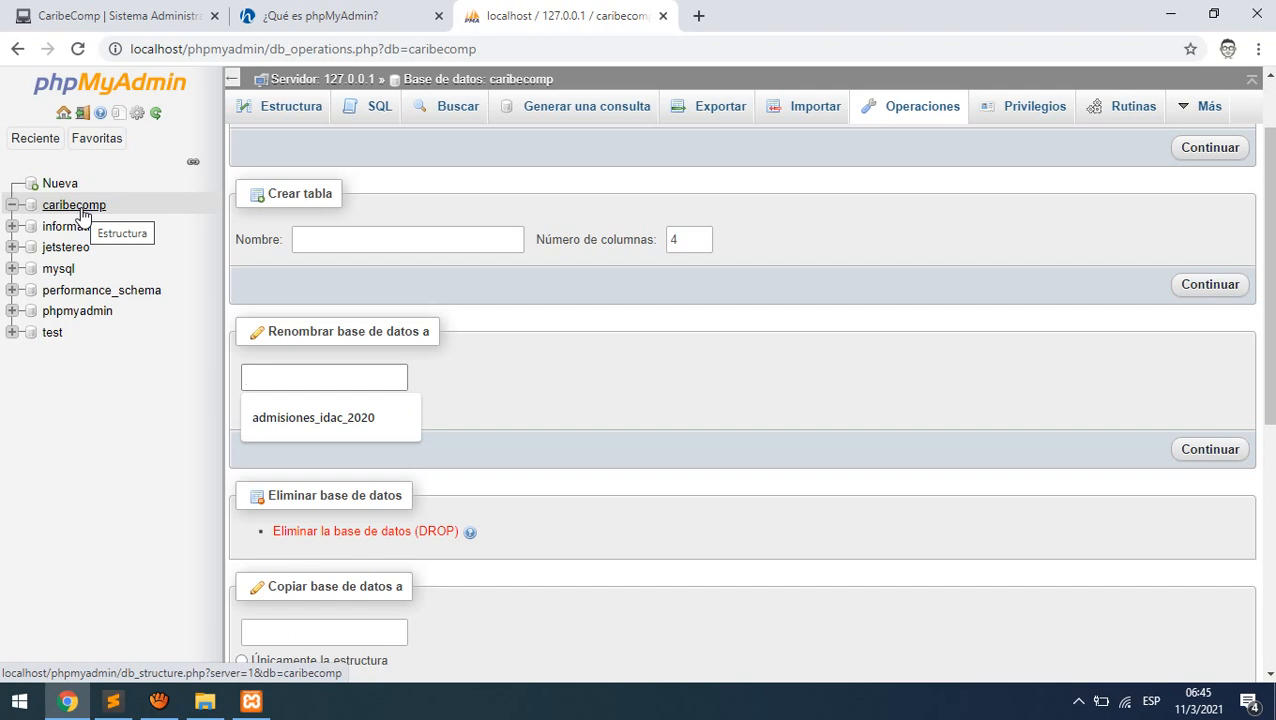
scroll(655, 524, up, 1)
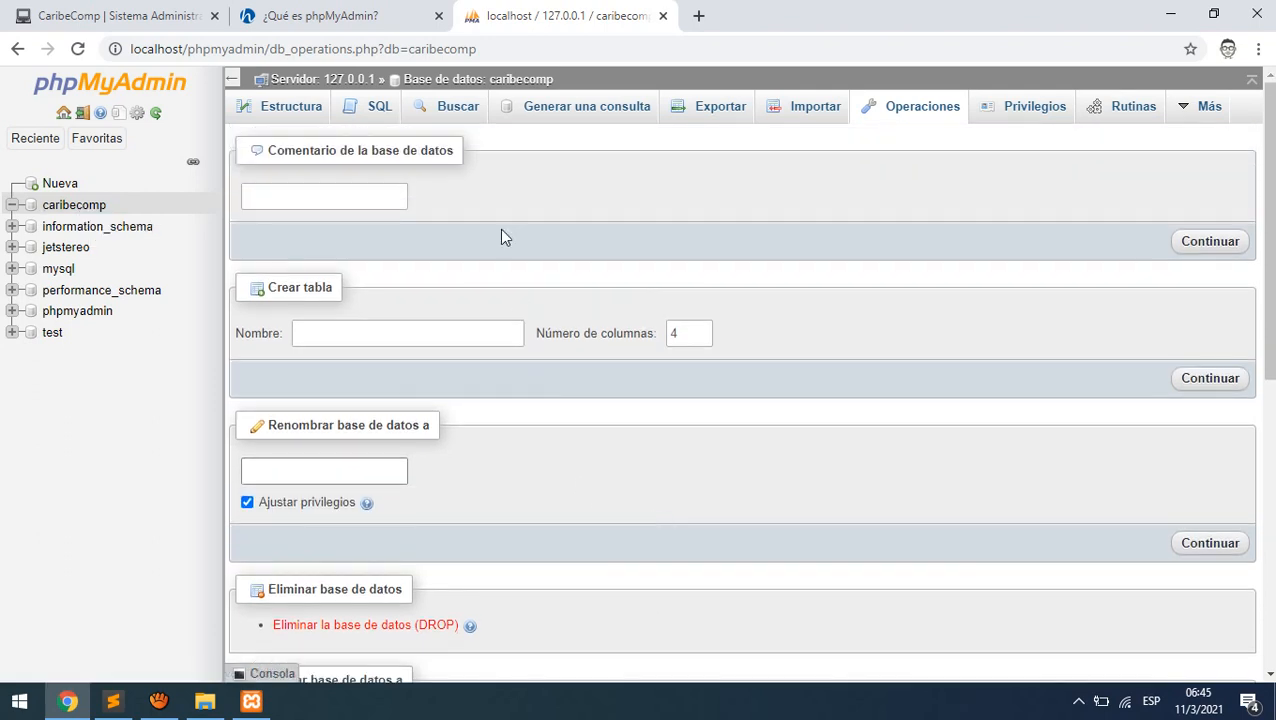
click(68, 208)
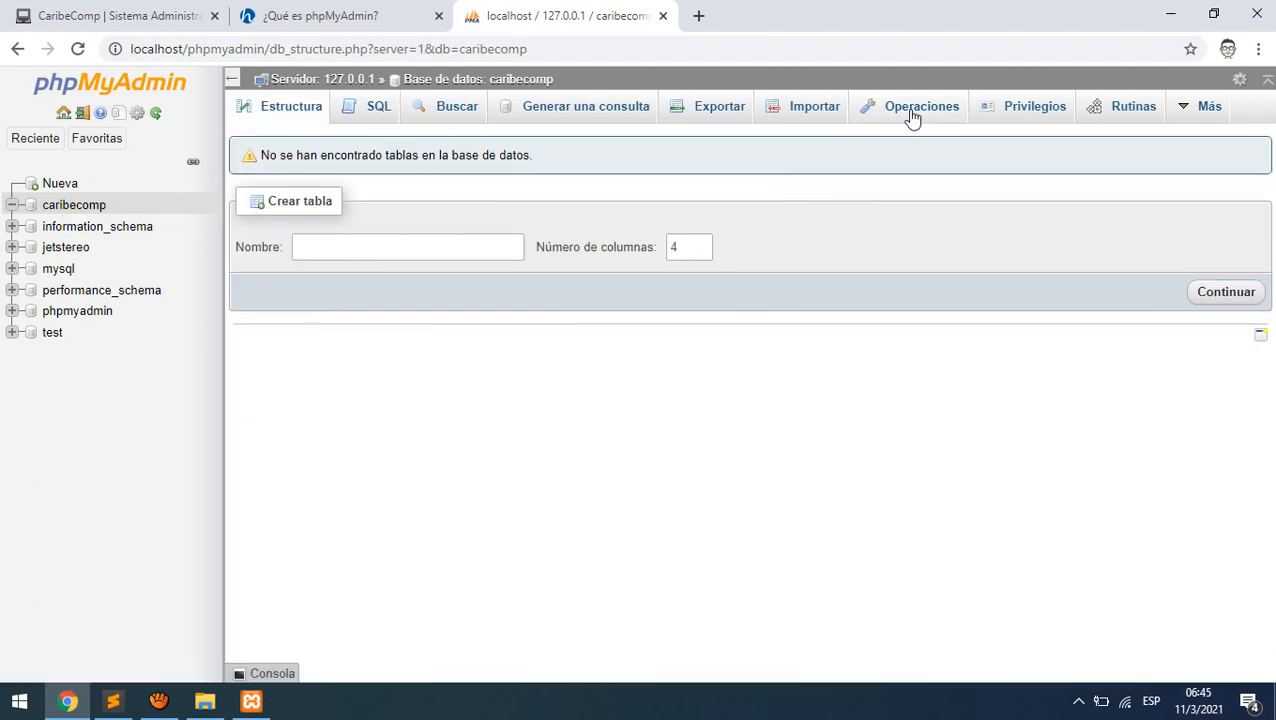
click(912, 118)
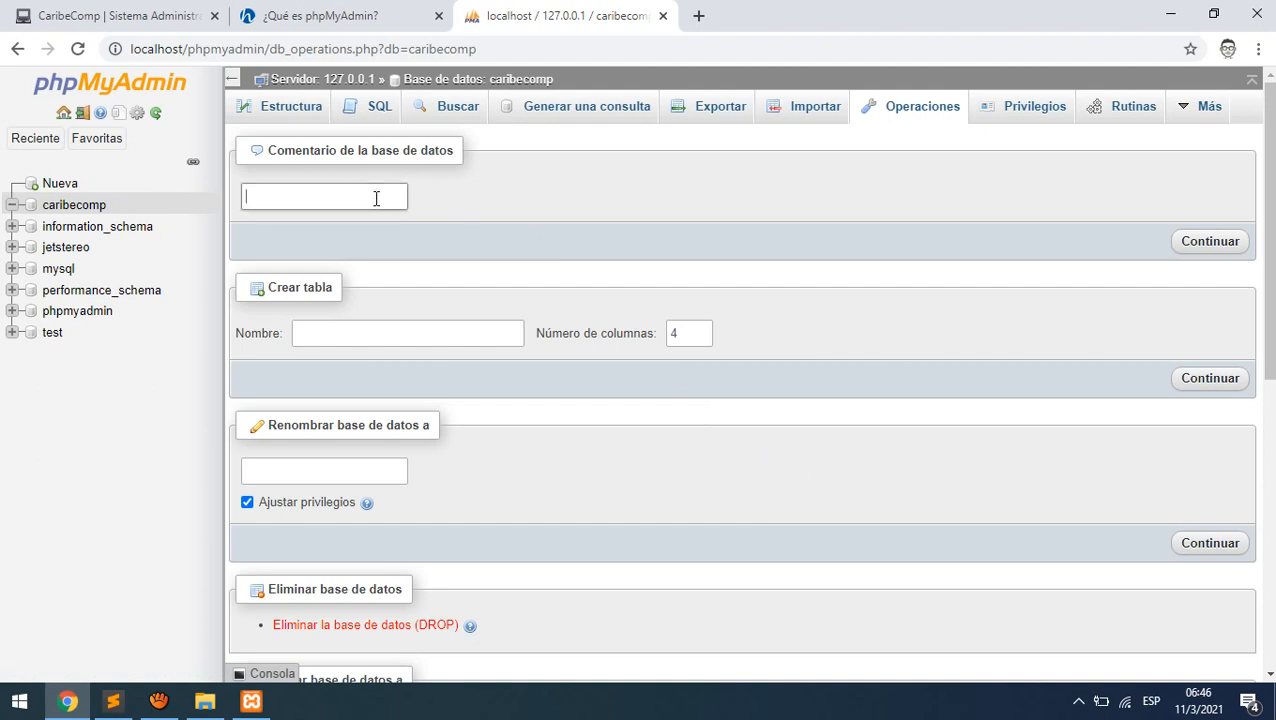
click(403, 332)
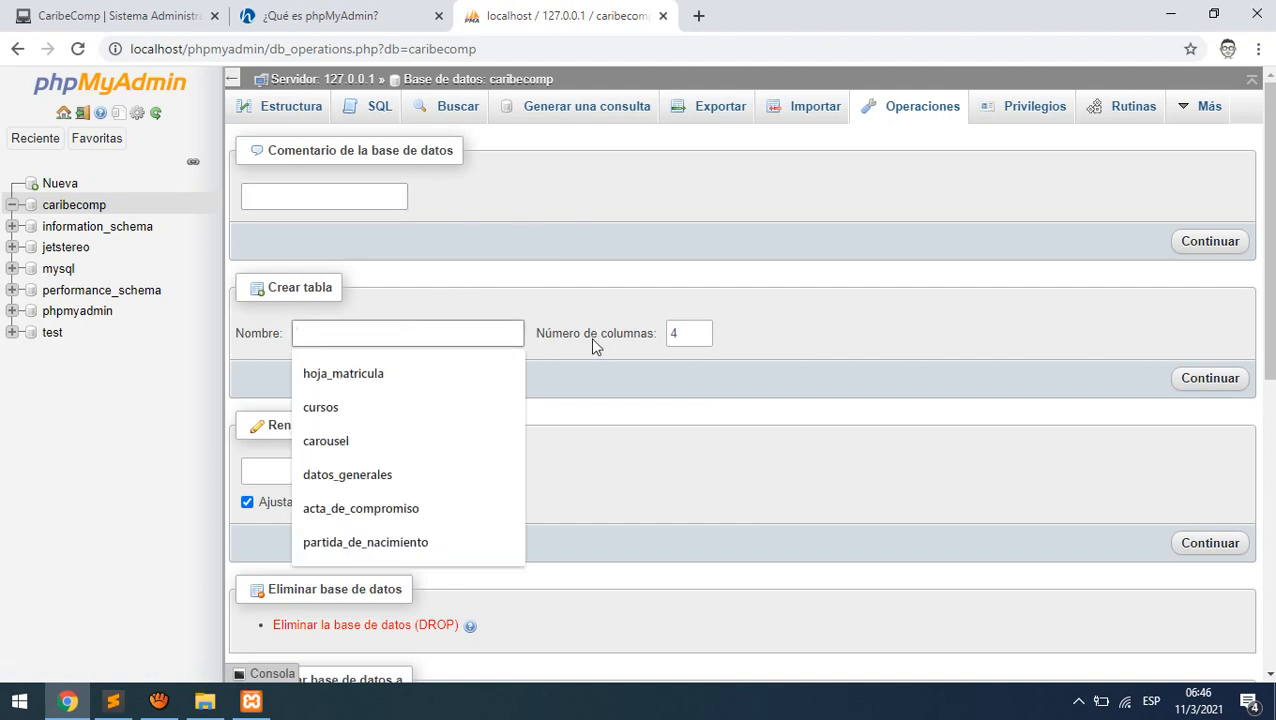
click(827, 344)
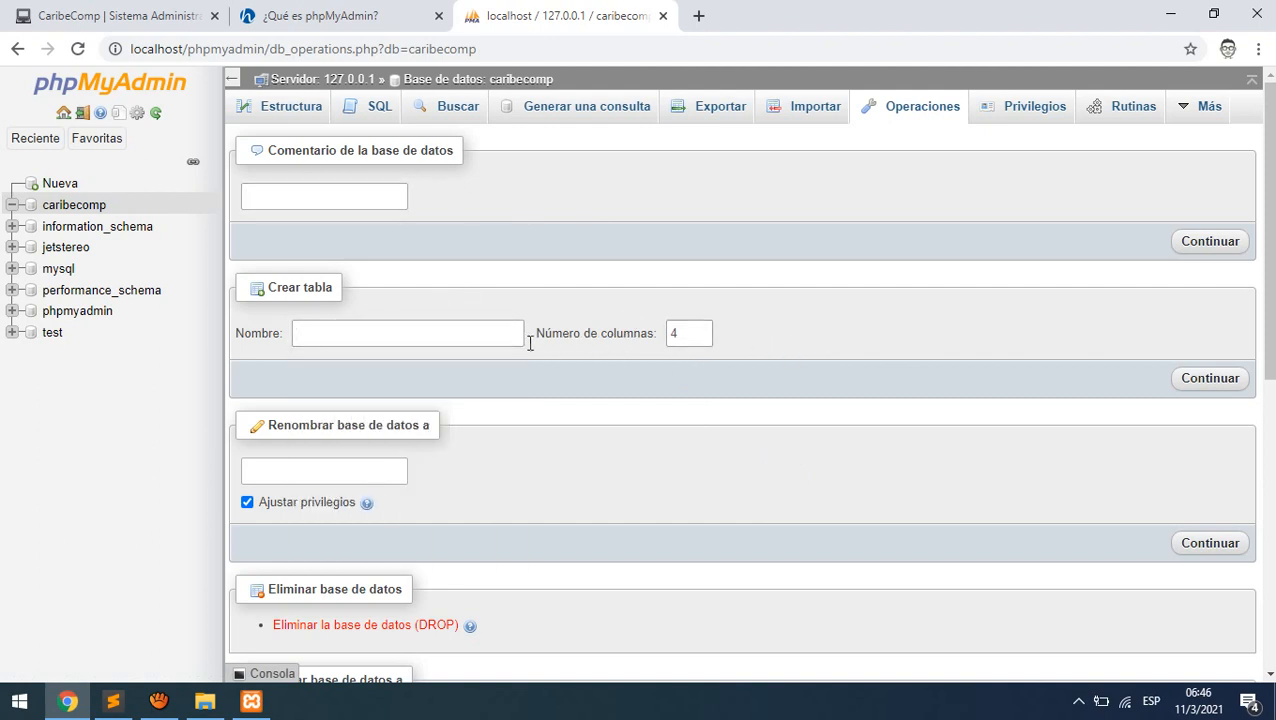
click(431, 333)
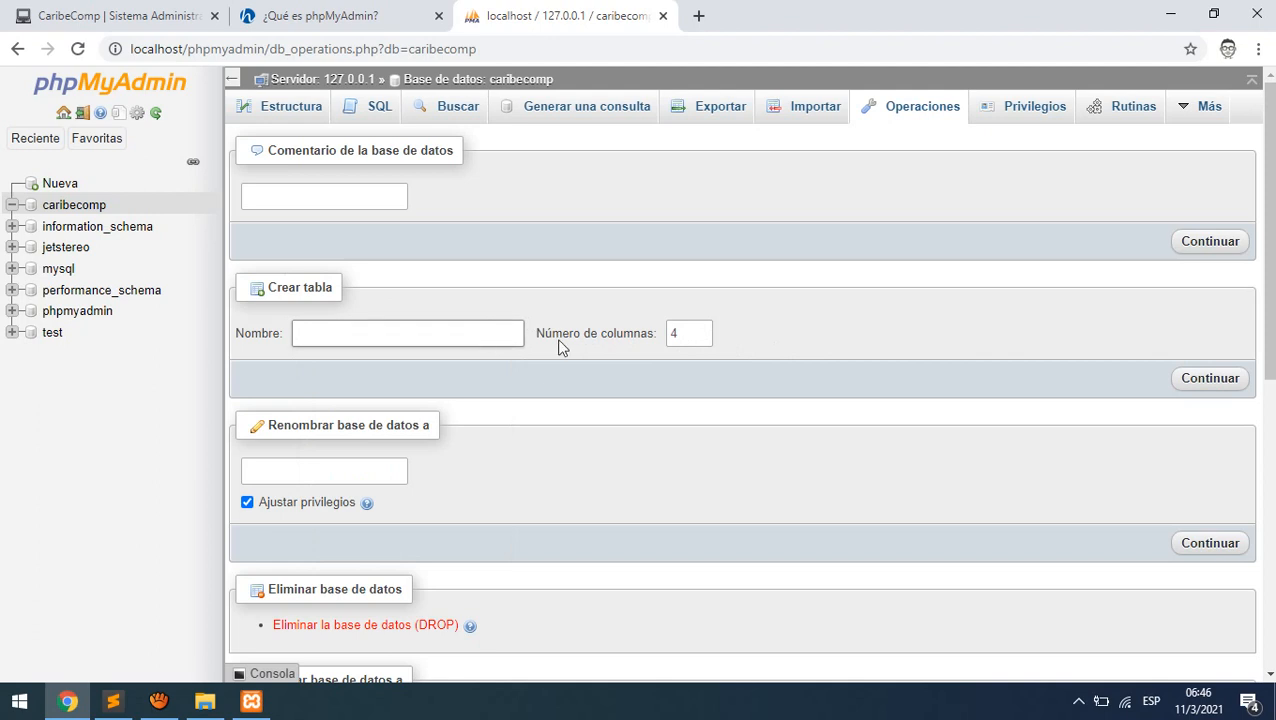
- Rename caribecomp to tiendaonline in Operaciones and confirm the change
click(315, 469)
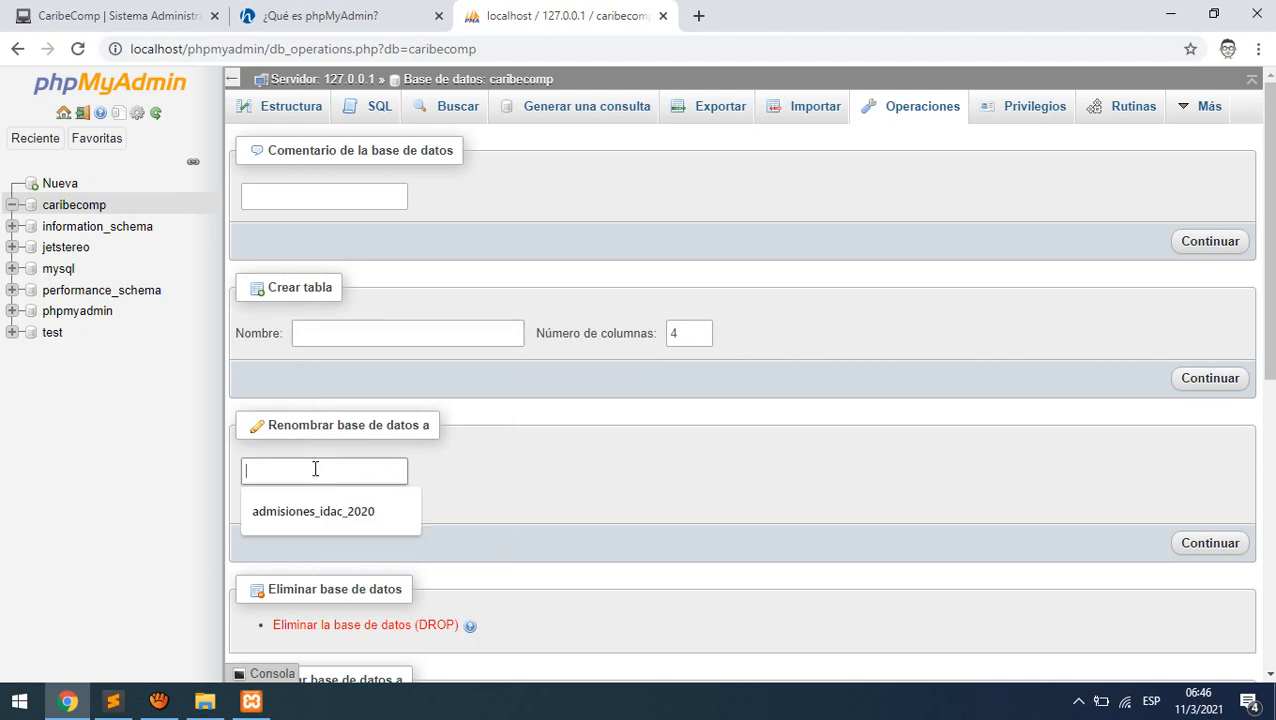
text(tiendao)
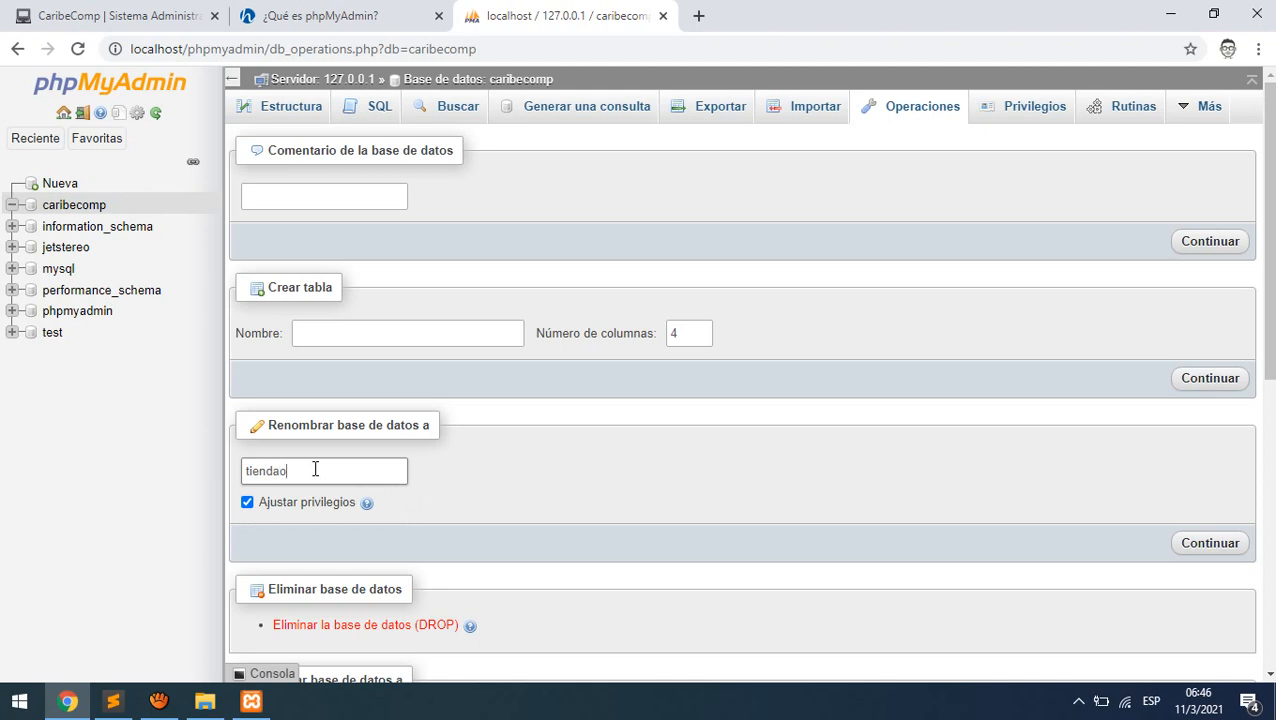
text(nline)
click(1212, 547)
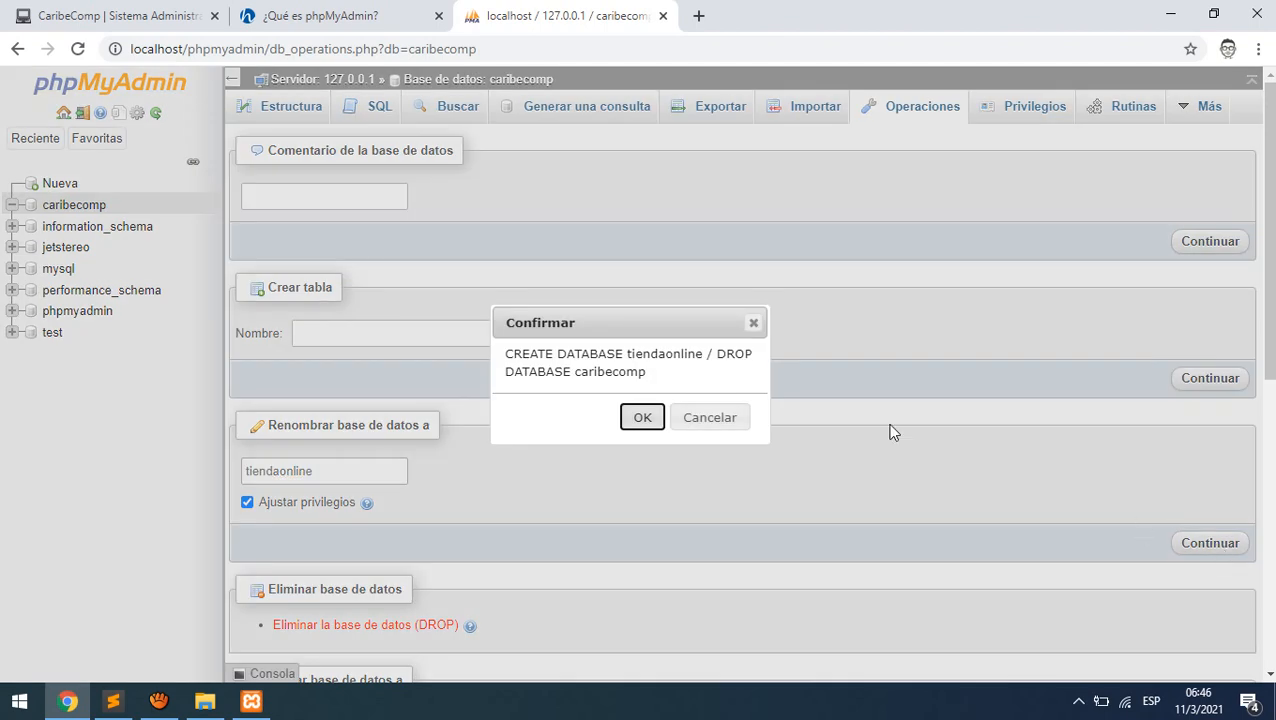
click(507, 360)
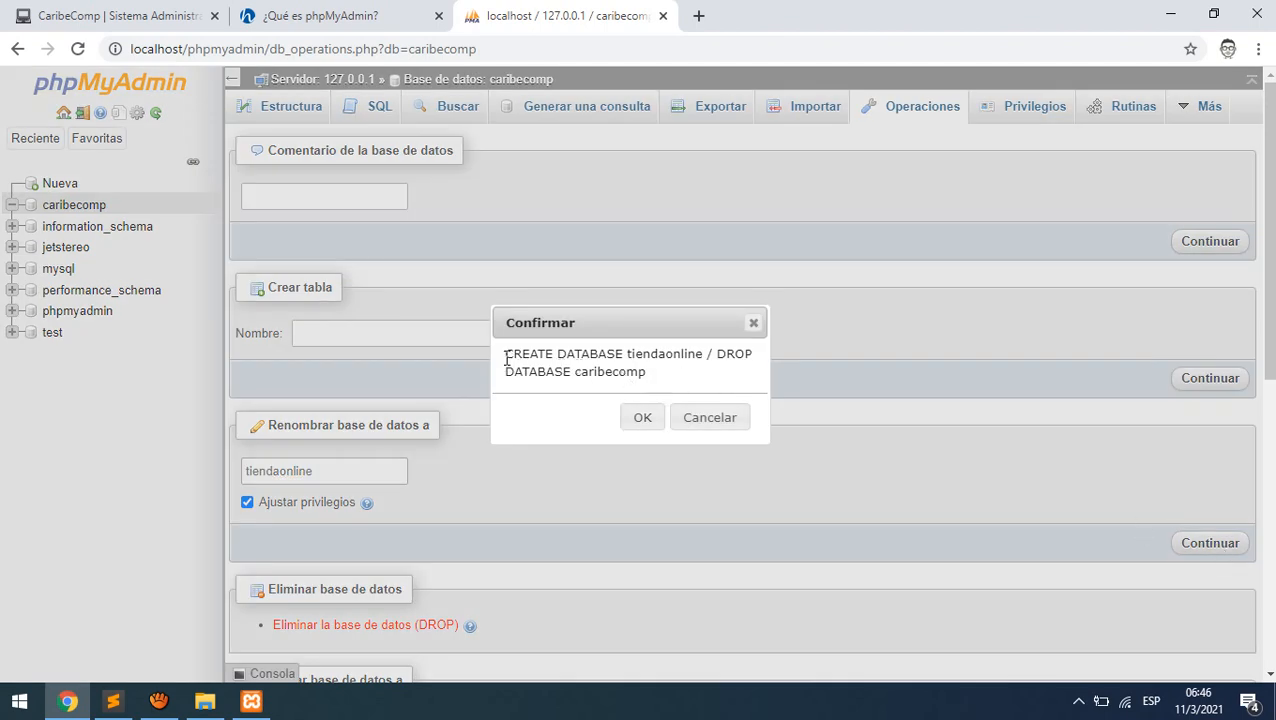
drag(507, 360, 532, 383)
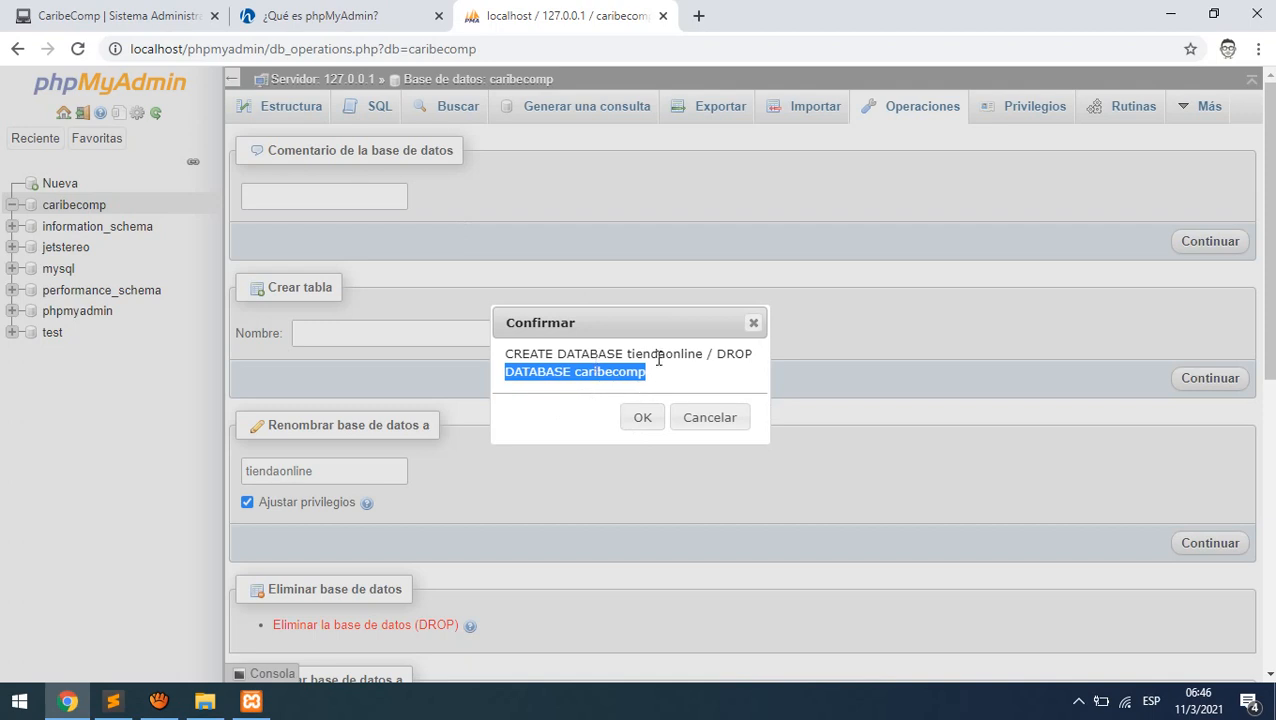
click(641, 420)
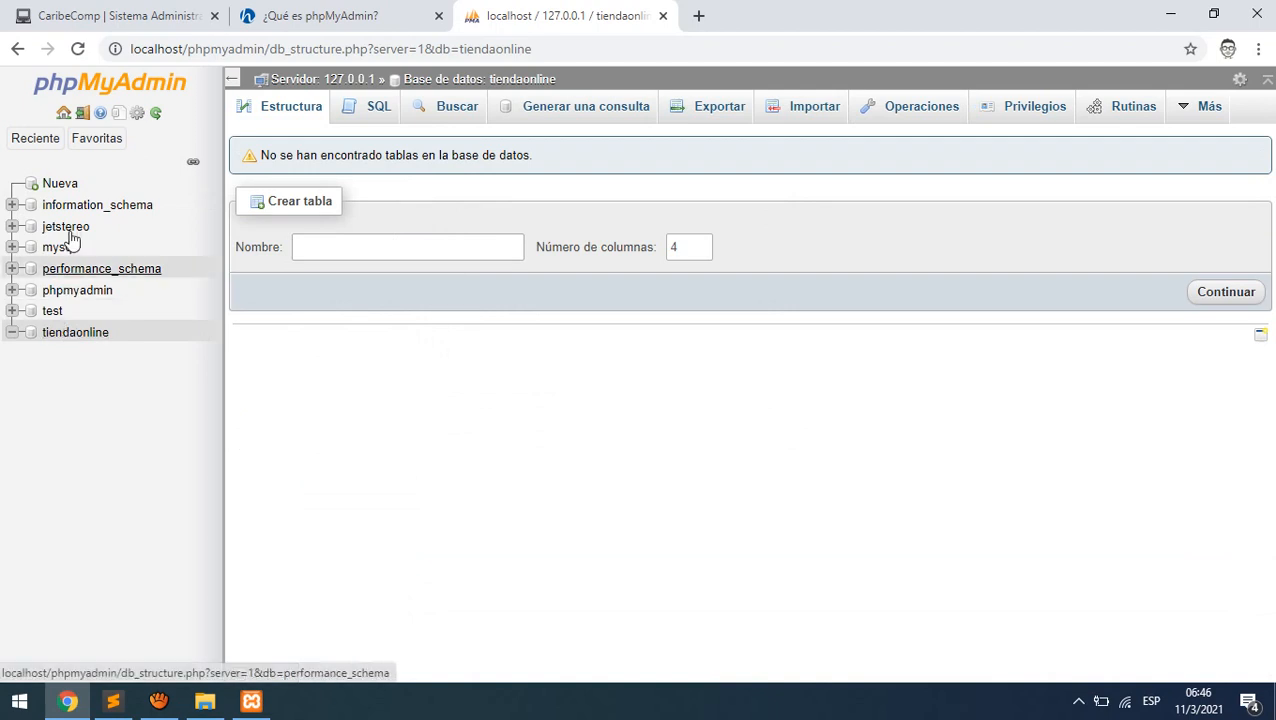
- From tiendaonline's Operaciones page, request 'Eliminar la base de datos (DROP)'
click(76, 334)
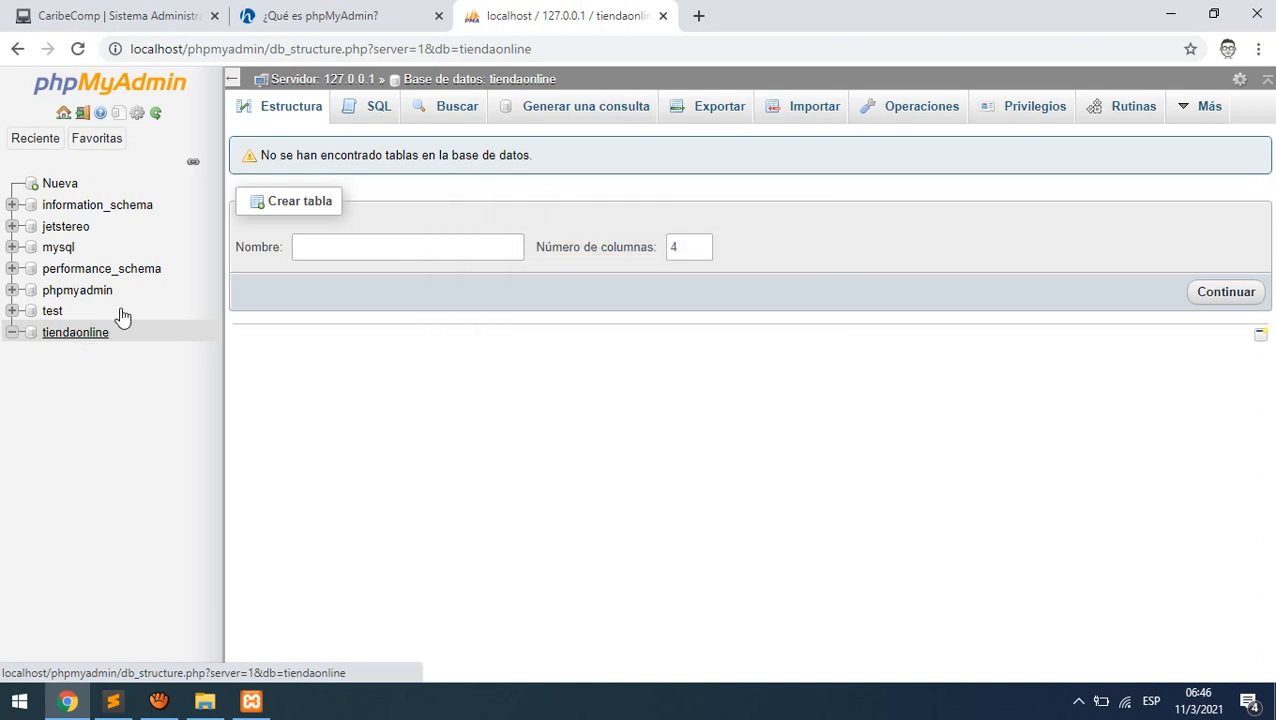
click(889, 110)
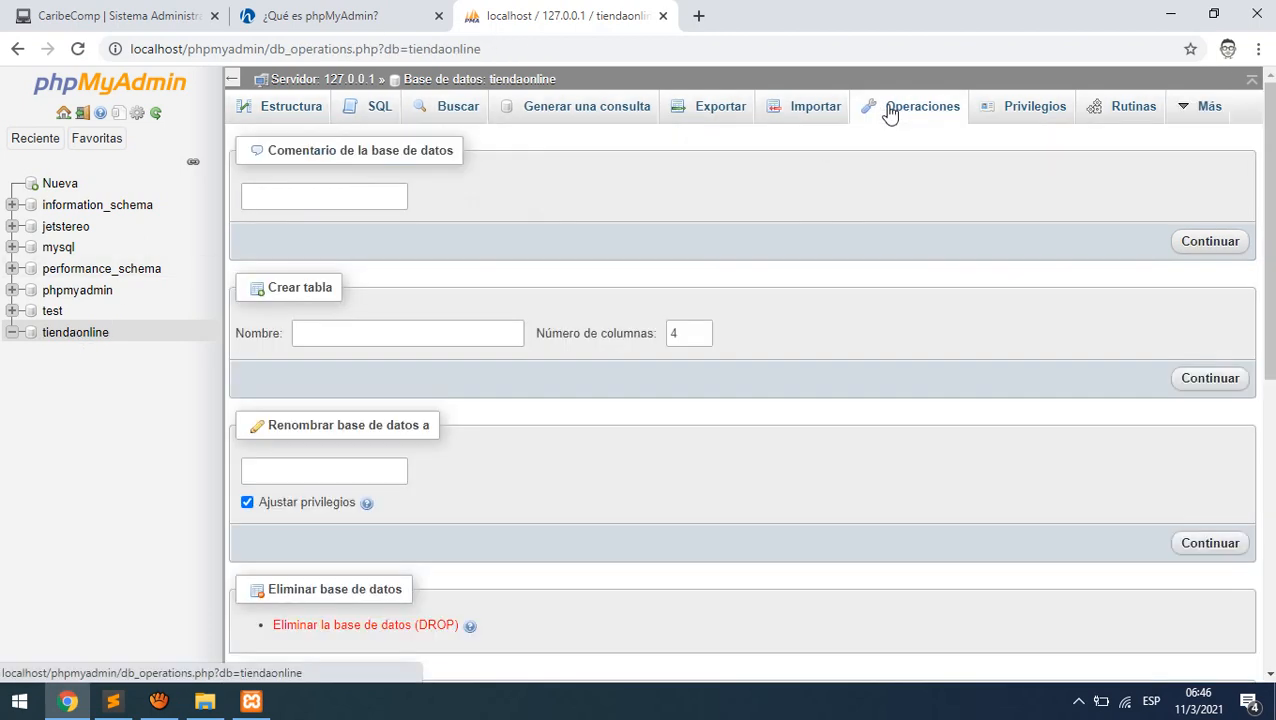
scroll(791, 391, down, 3)
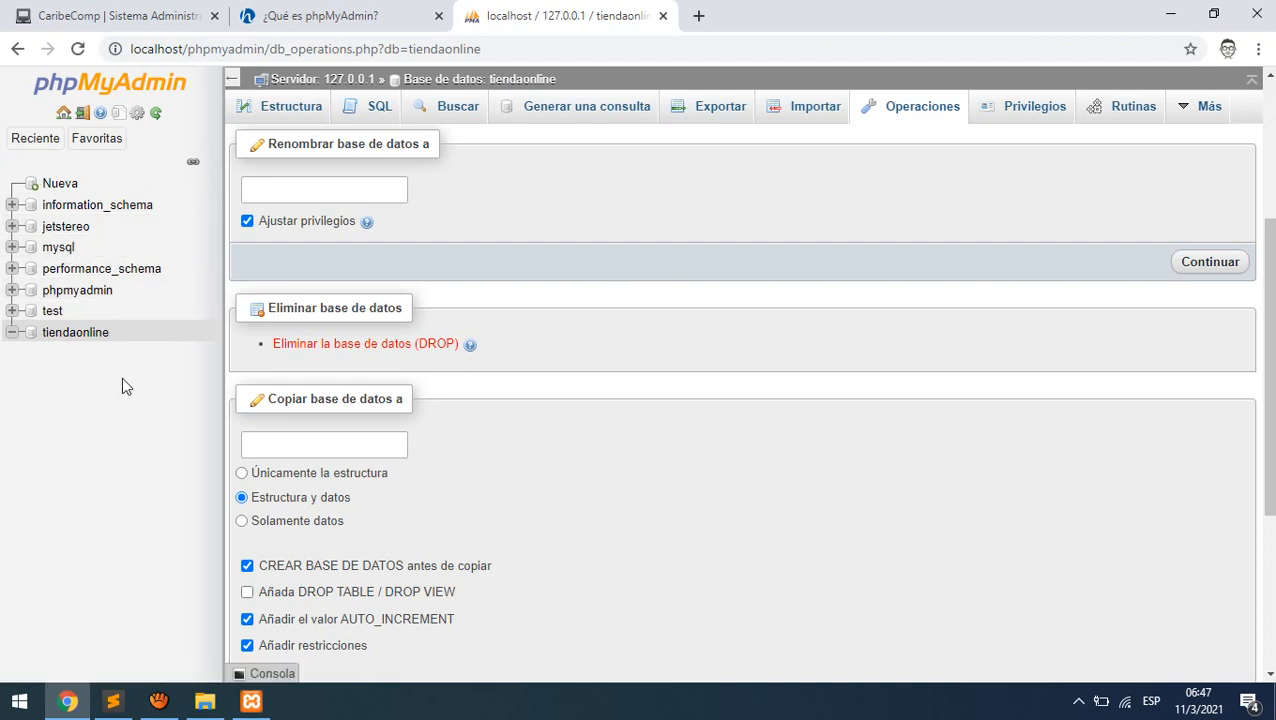
click(438, 346)
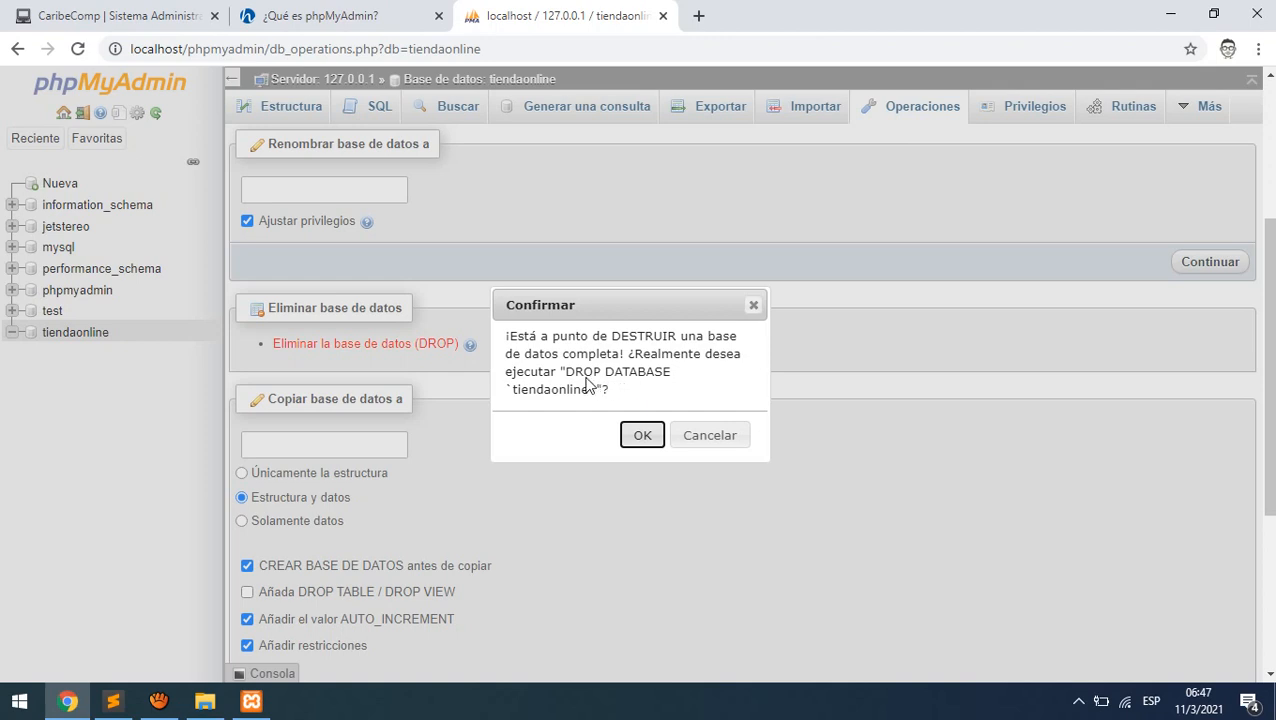
- Confirm the DROP DATABASE statement to delete tiendaonline
drag(567, 372, 671, 372)
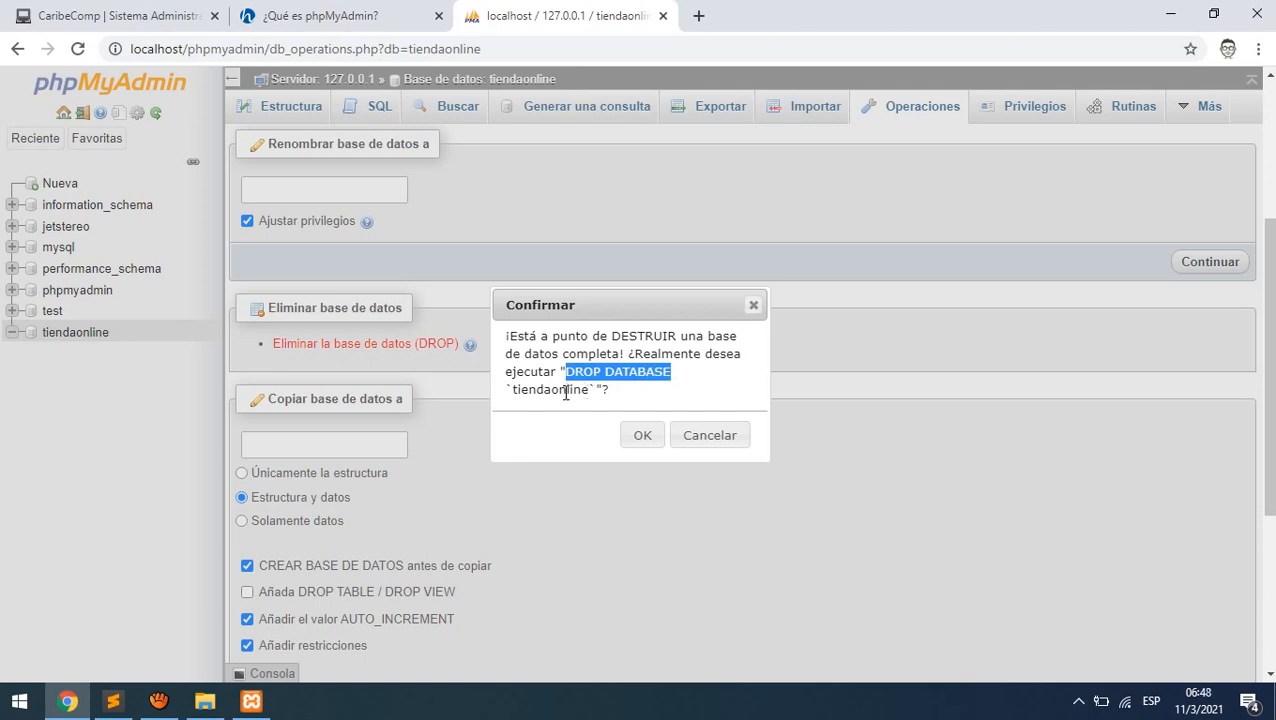
click(643, 437)
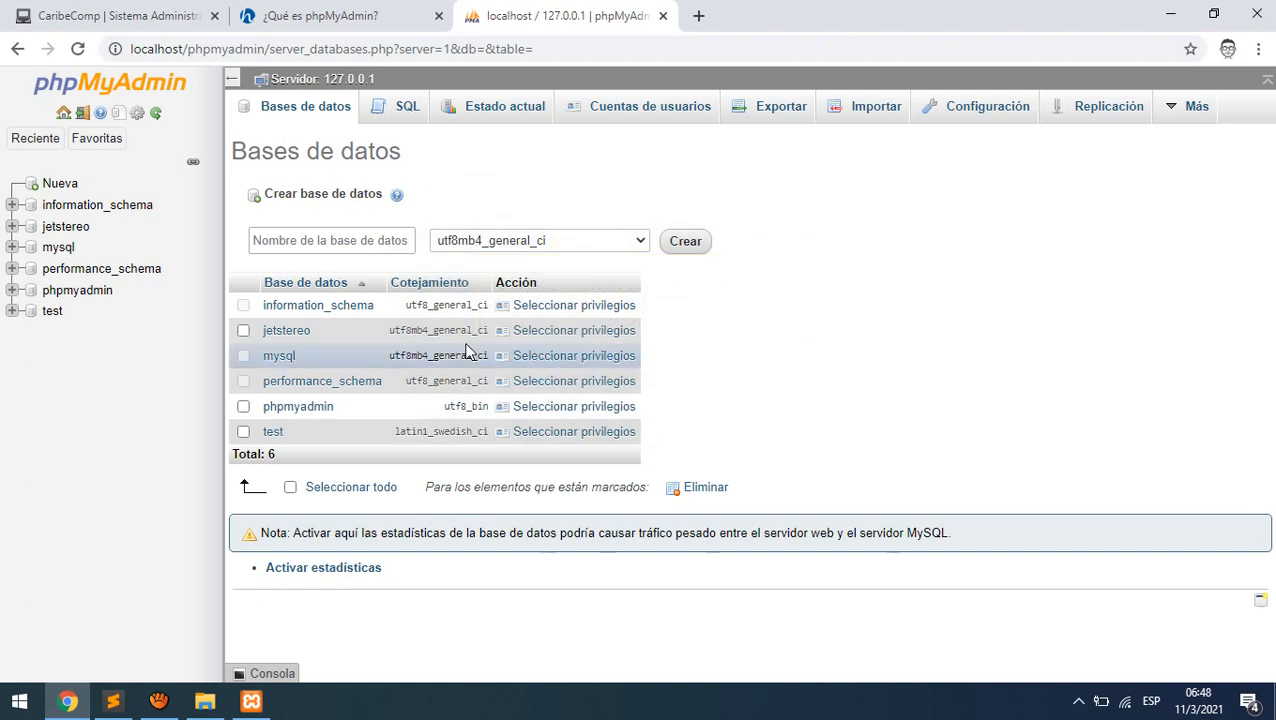
- Create database prueba1 with utf8mb4_spanish_ci collation
click(340, 252)
click(340, 246)
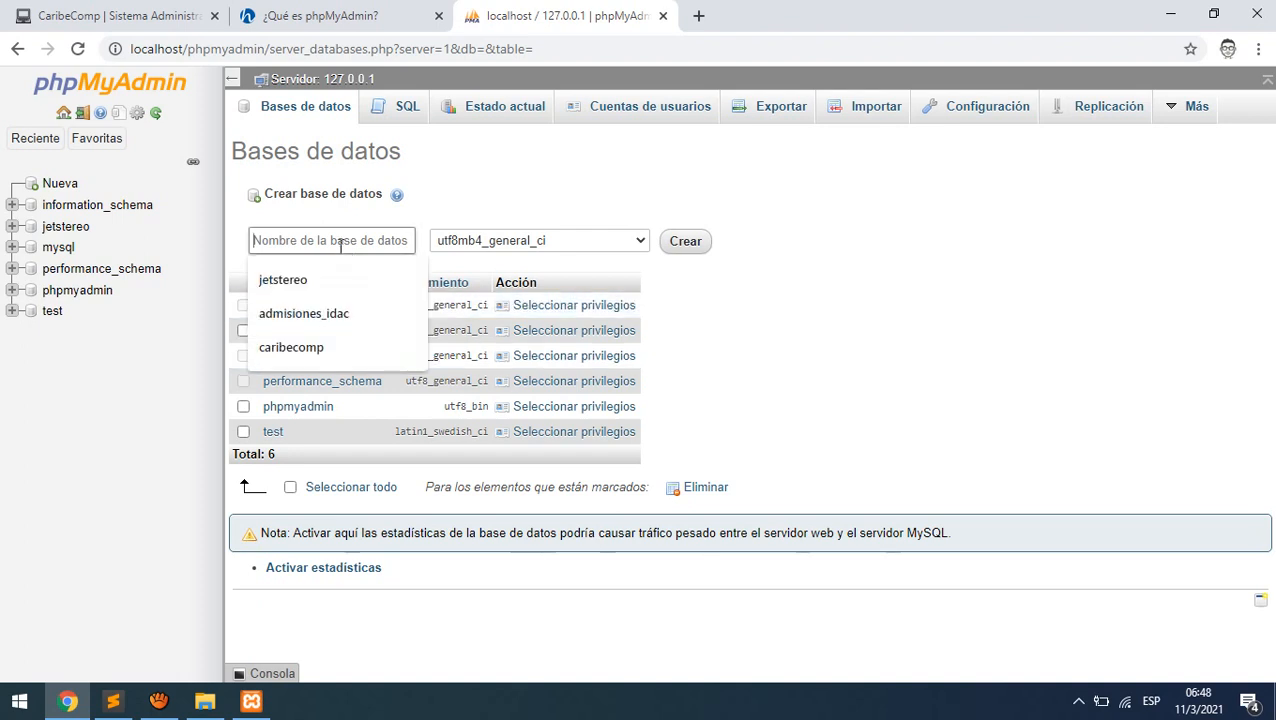
text(prueba)
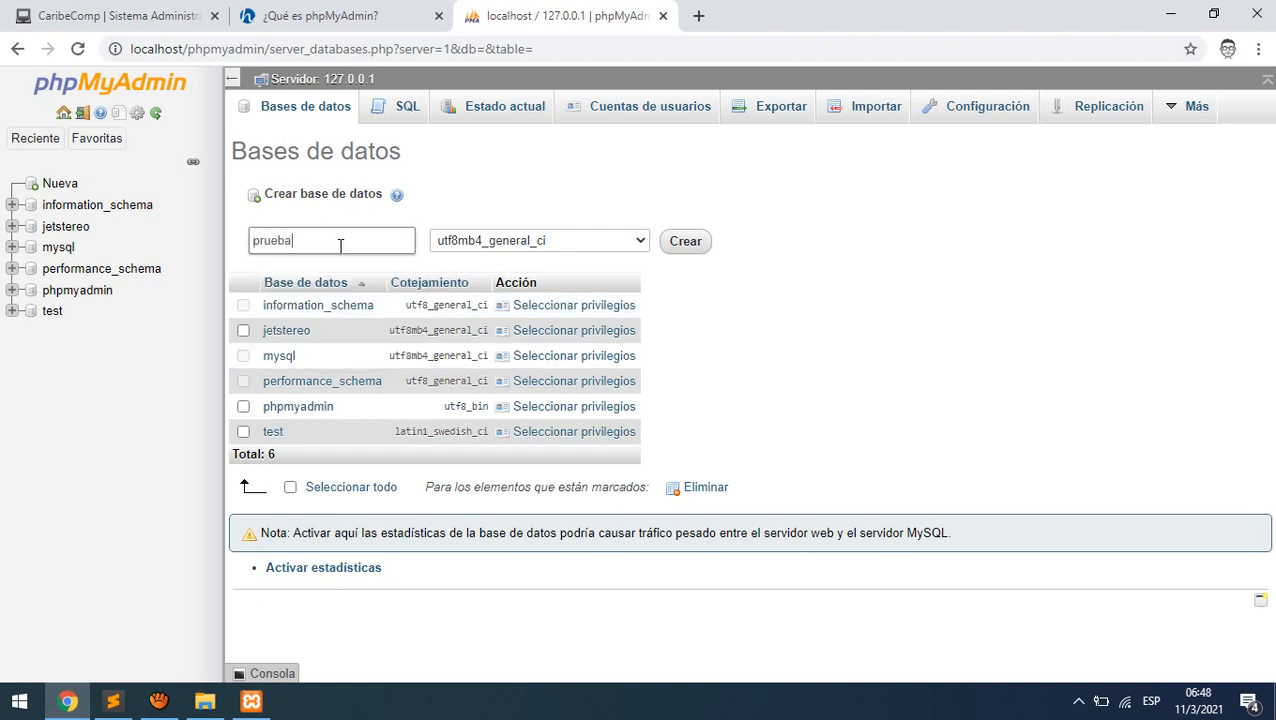
text(1)
click(642, 243)
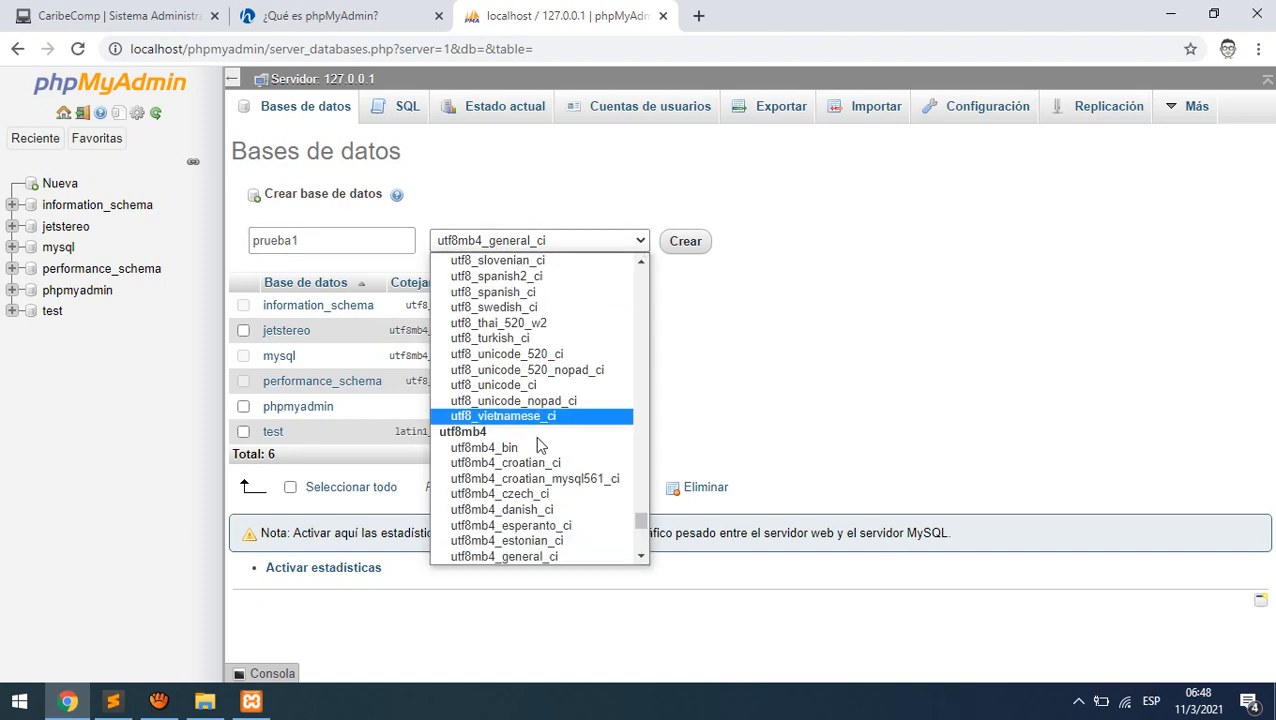
scroll(530, 520, down, 5)
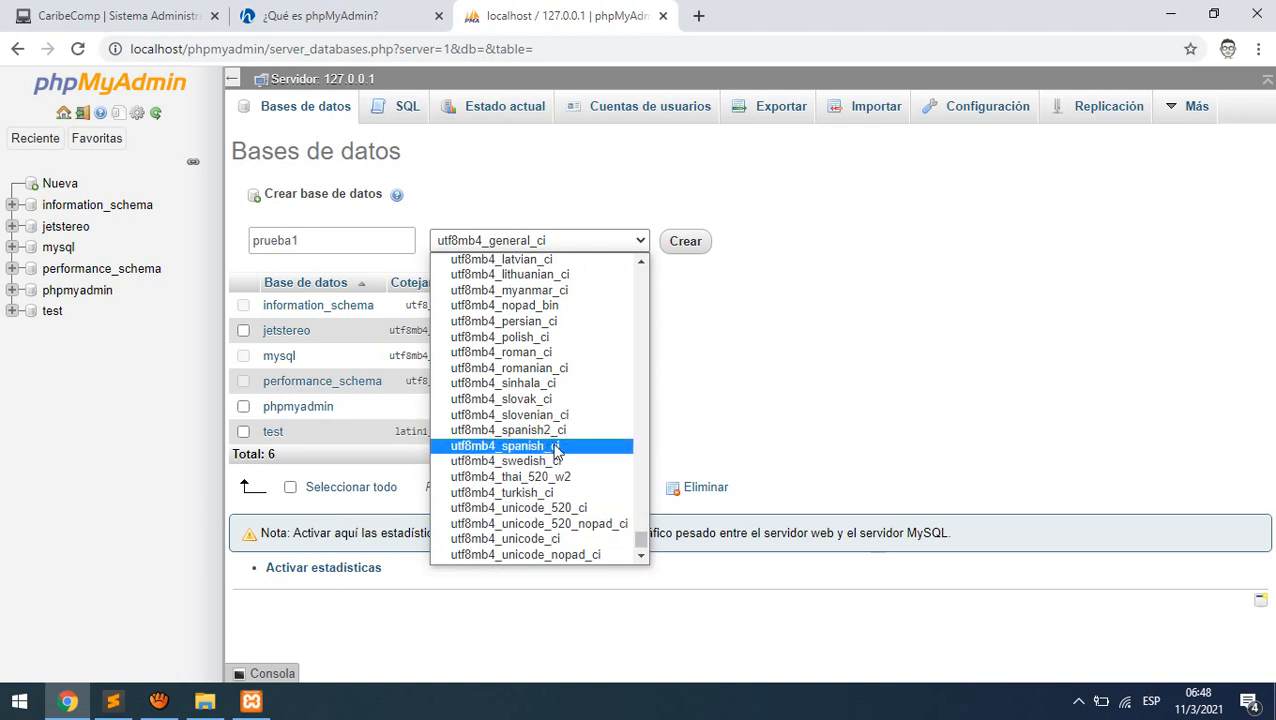
click(545, 447)
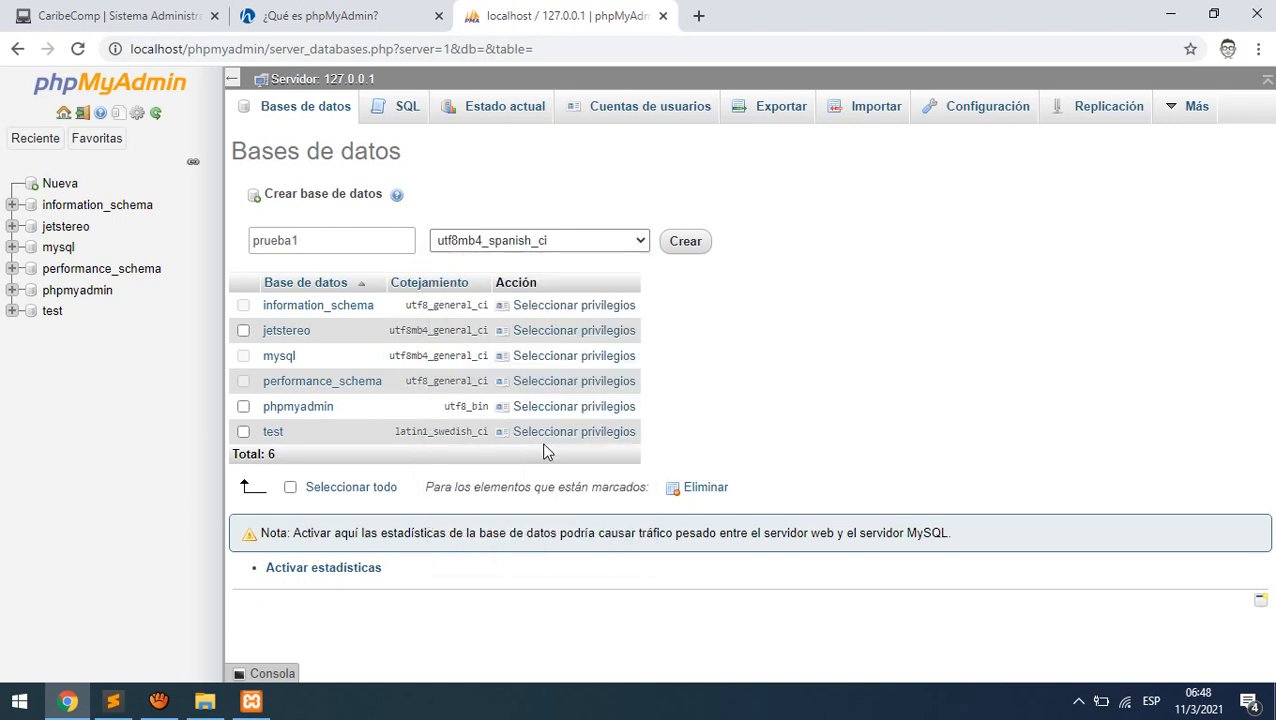
click(691, 245)
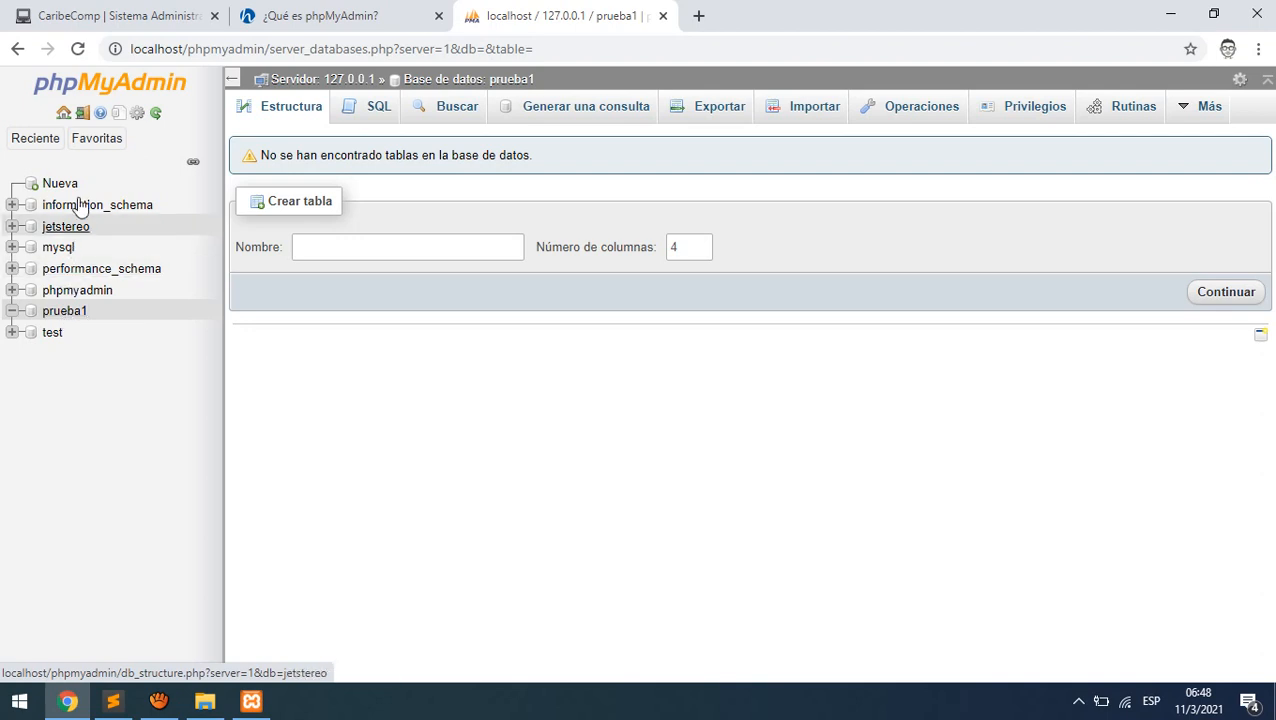
- From the server home's Bases de datos, create prueba2 with utf8mb4_spanish_ci collation
click(62, 115)
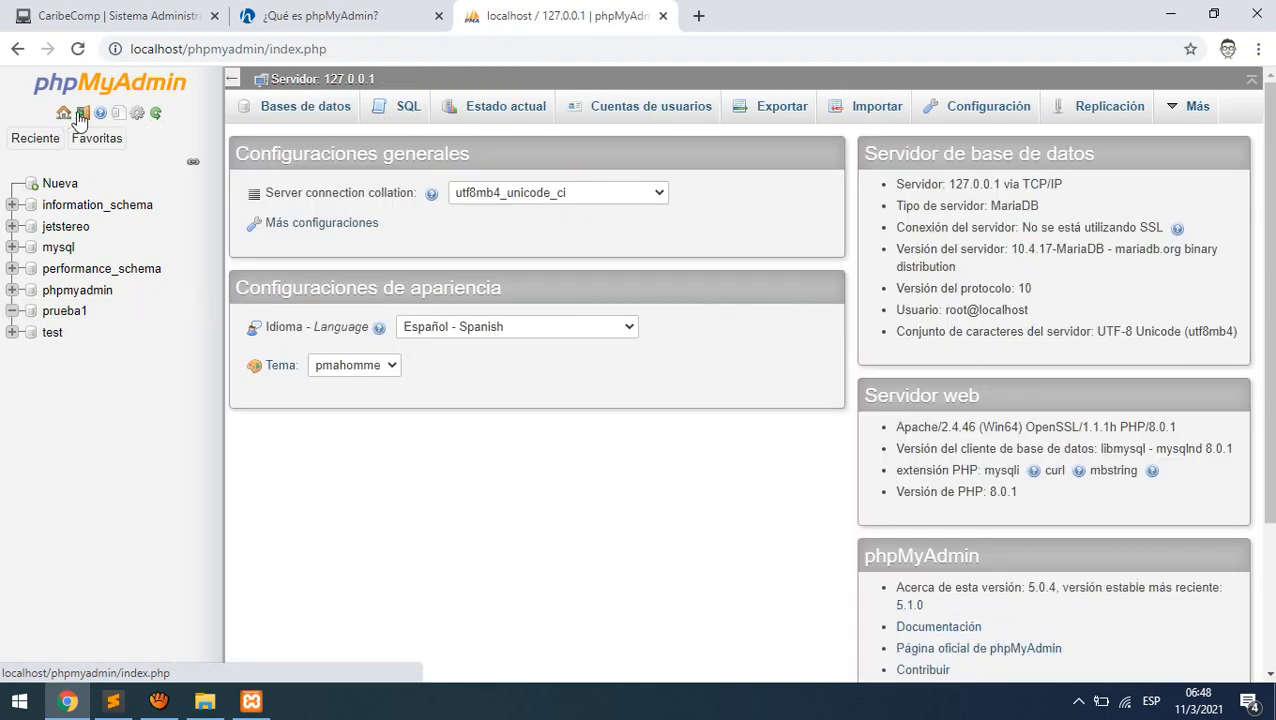
click(310, 106)
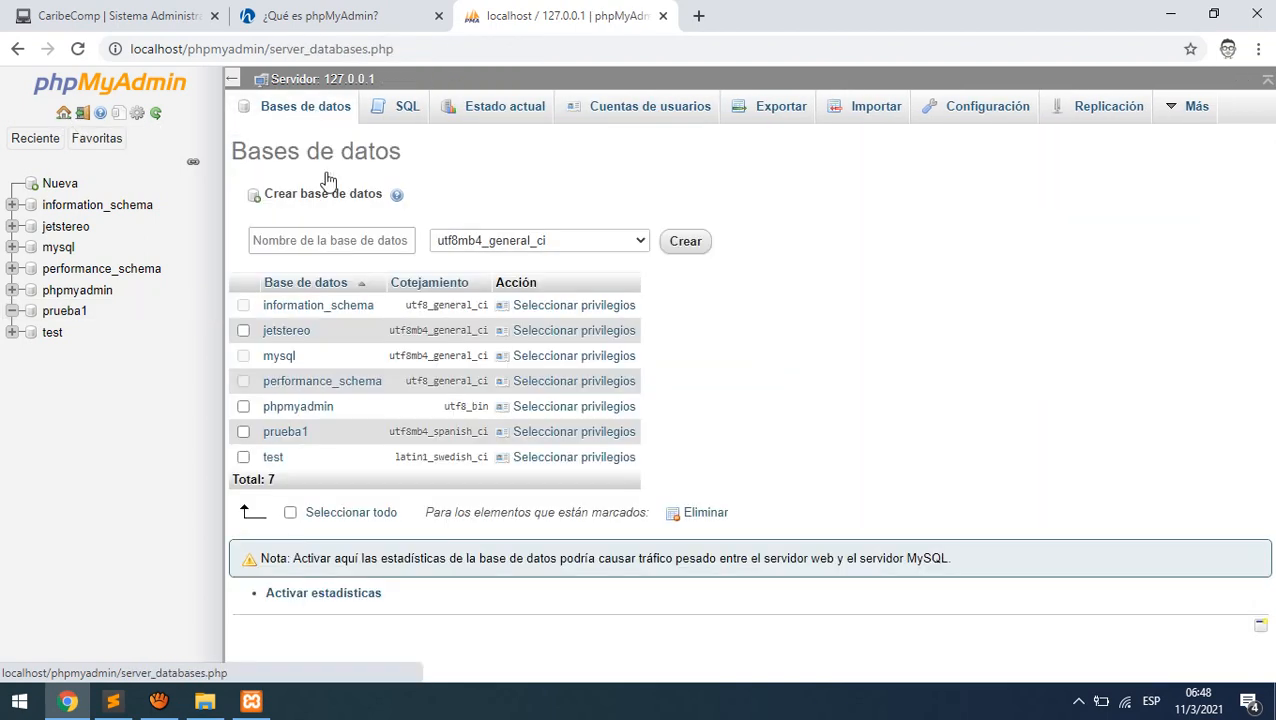
click(328, 240)
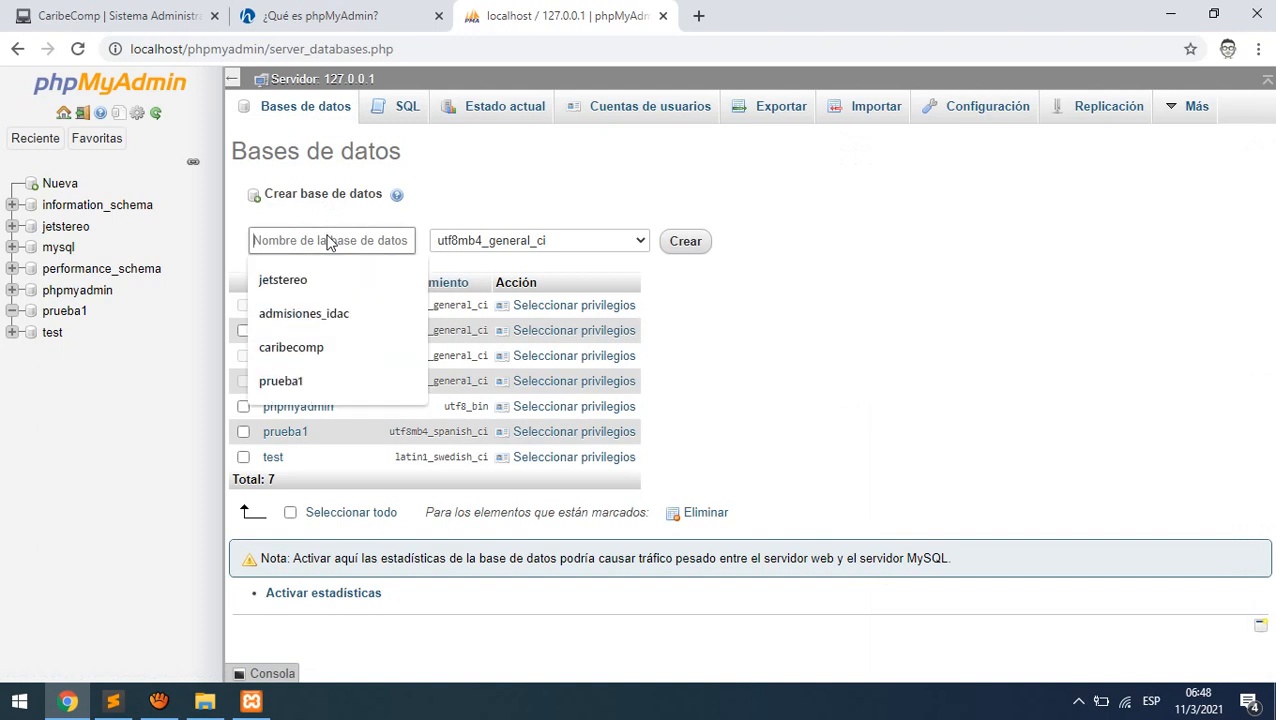
text(prueba)
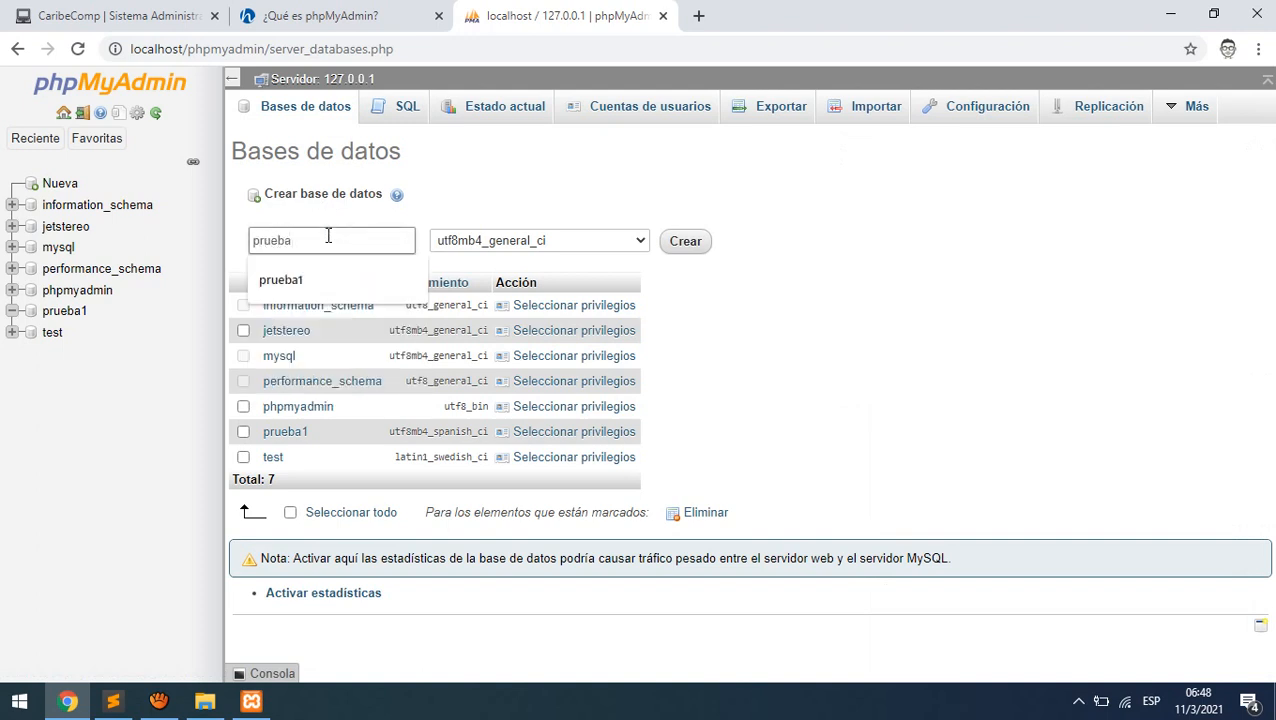
text(2)
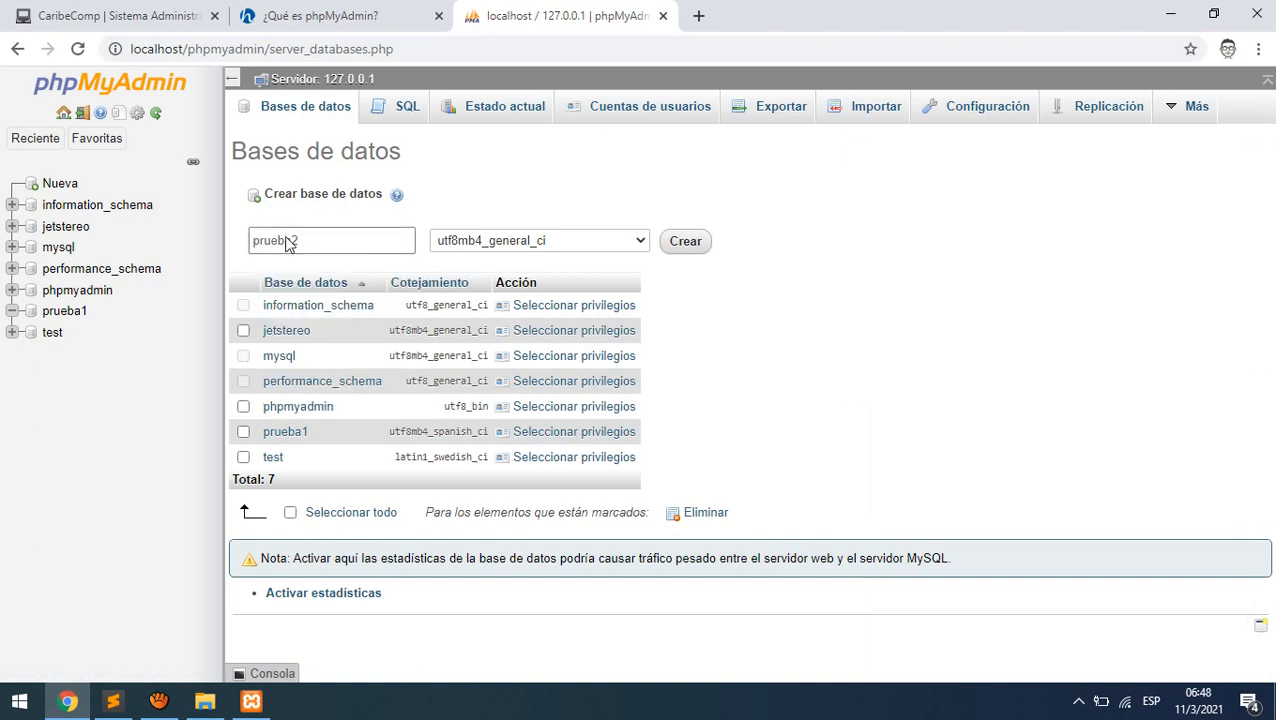
click(619, 245)
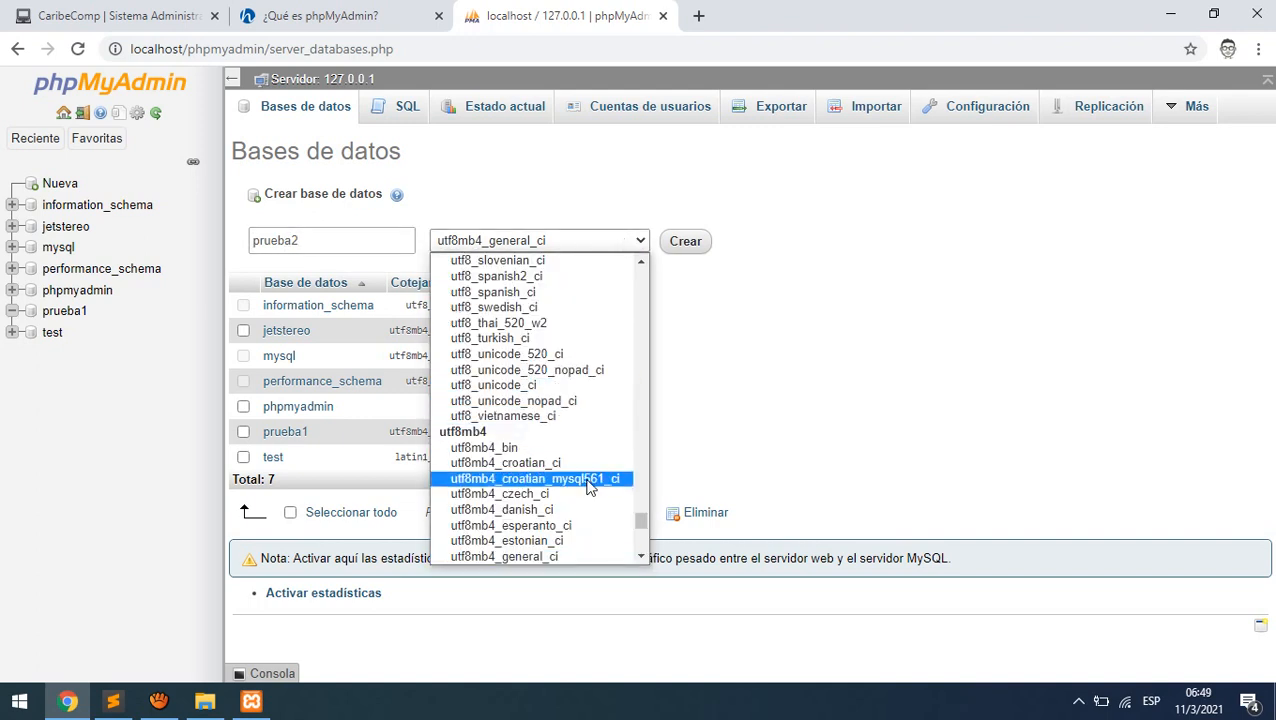
scroll(588, 485, down, 4)
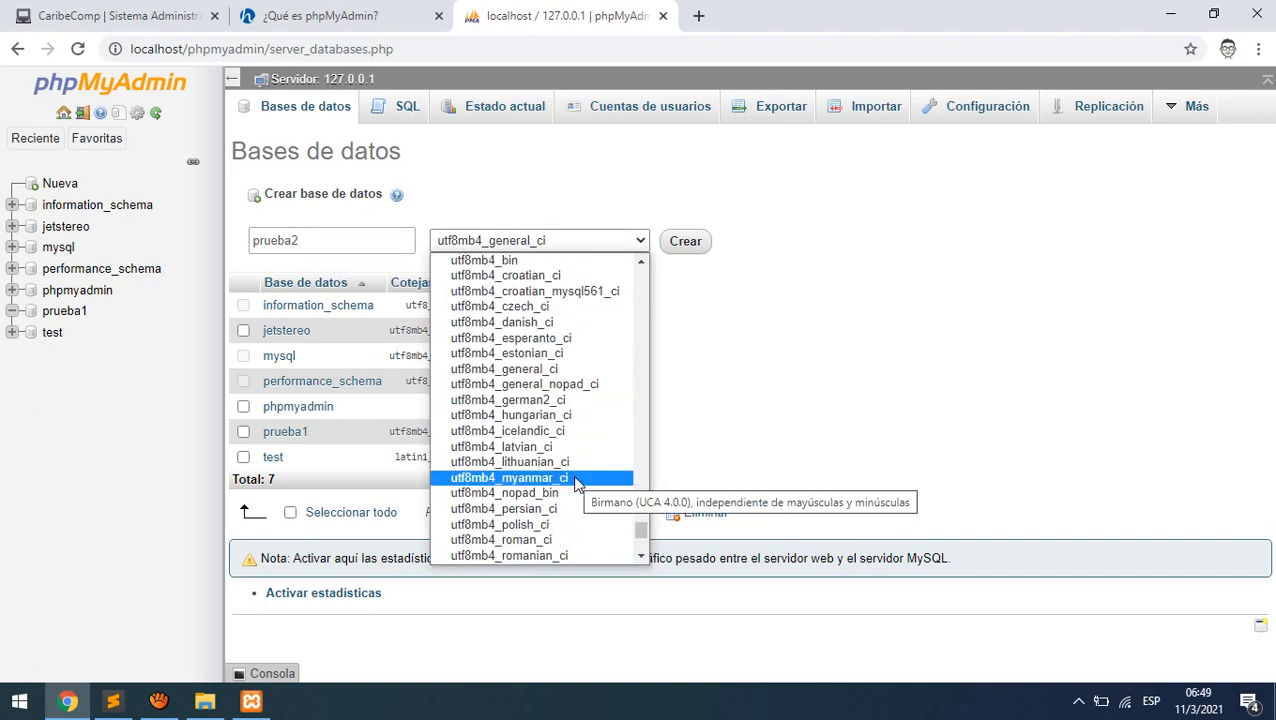
scroll(577, 466, down, 4)
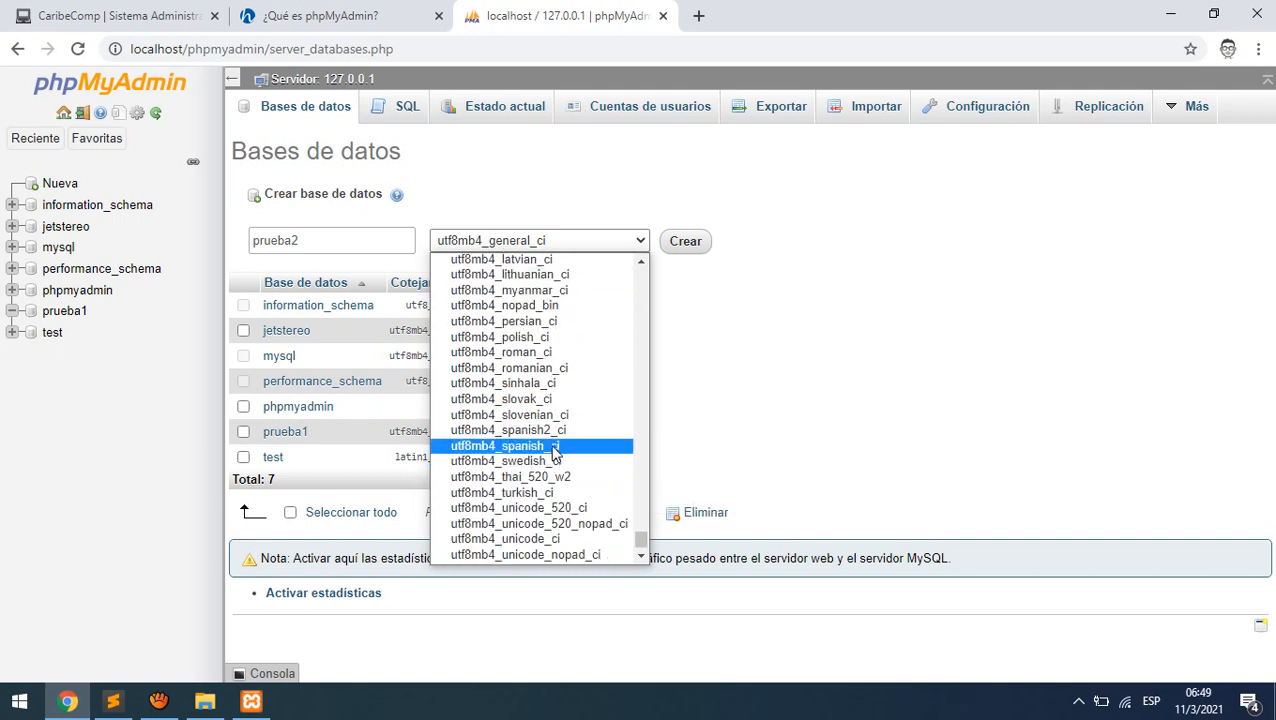
click(555, 446)
click(677, 250)
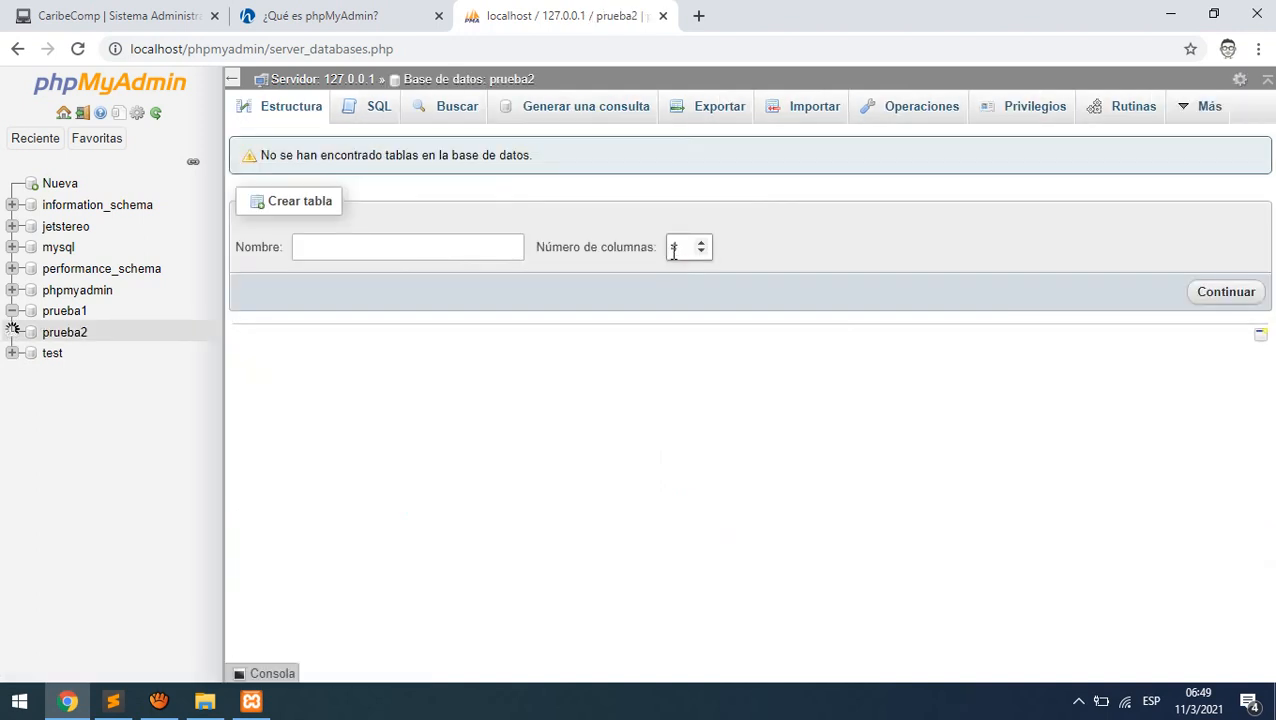
- Copy prueba1 to prueba2 with 'Estructura y datos' via Operaciones
click(76, 318)
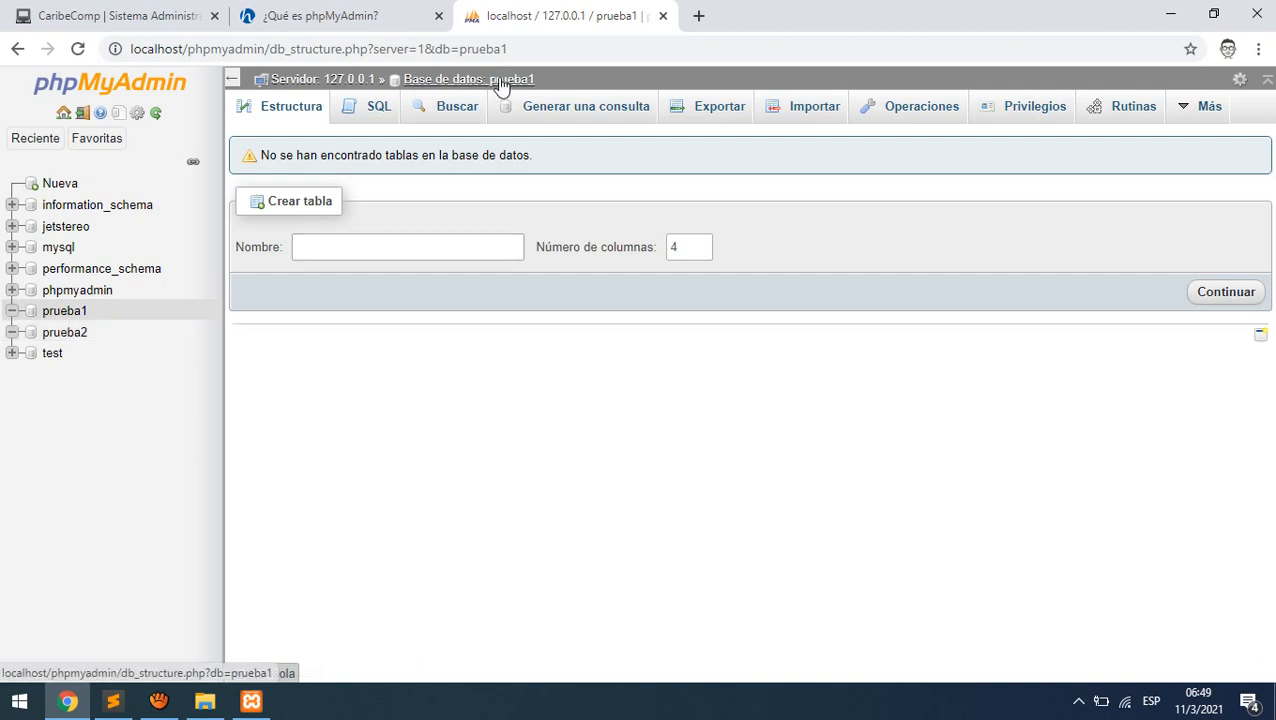
click(890, 117)
scroll(632, 436, down, 5)
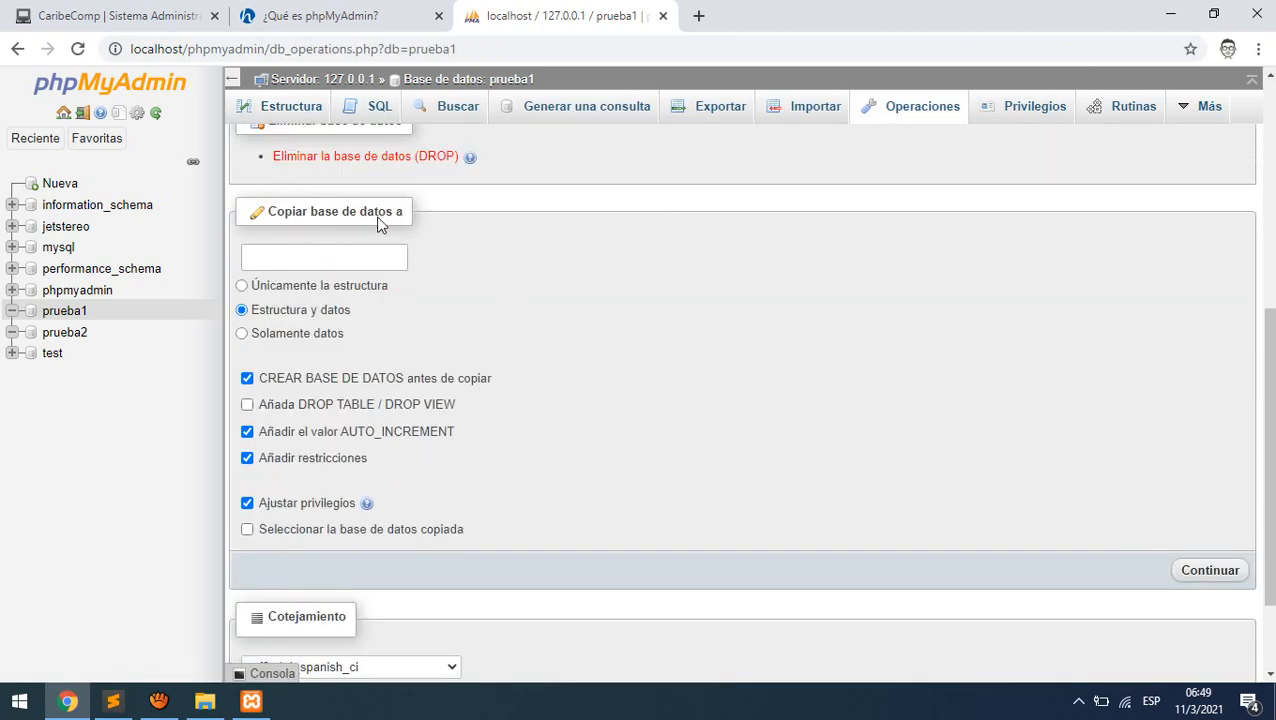
click(323, 252)
click(323, 252)
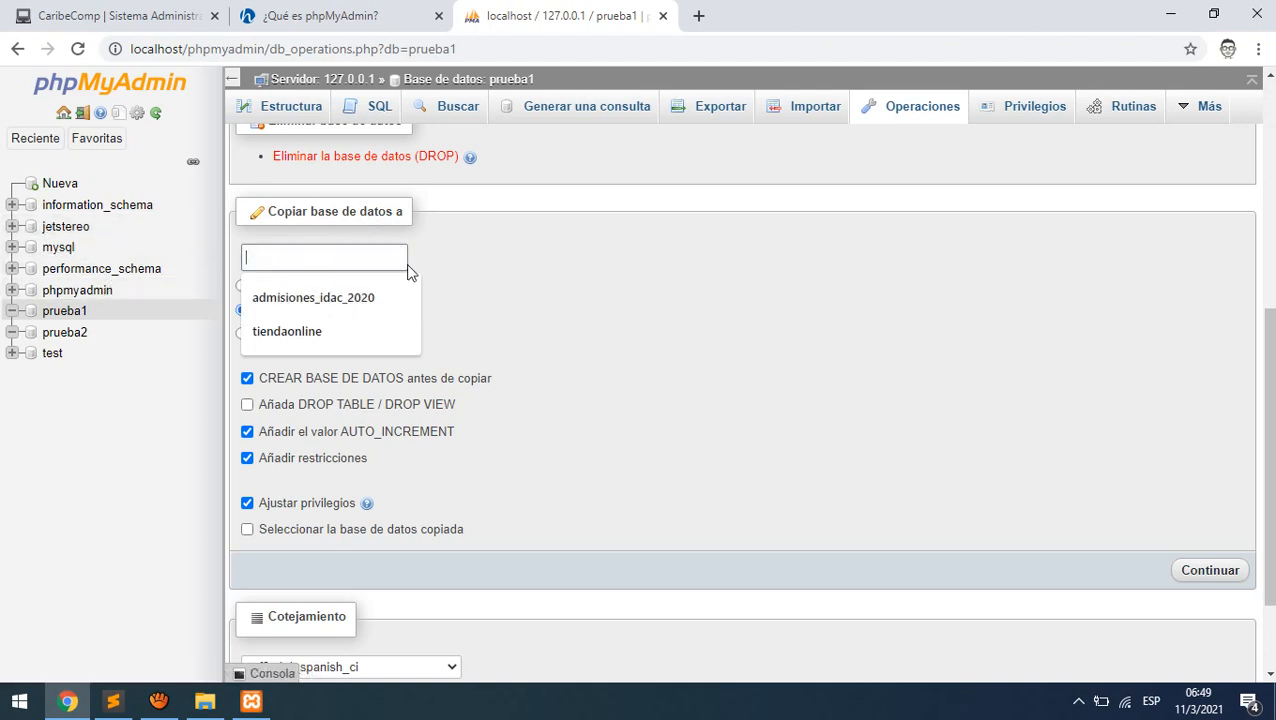
text(prueba)
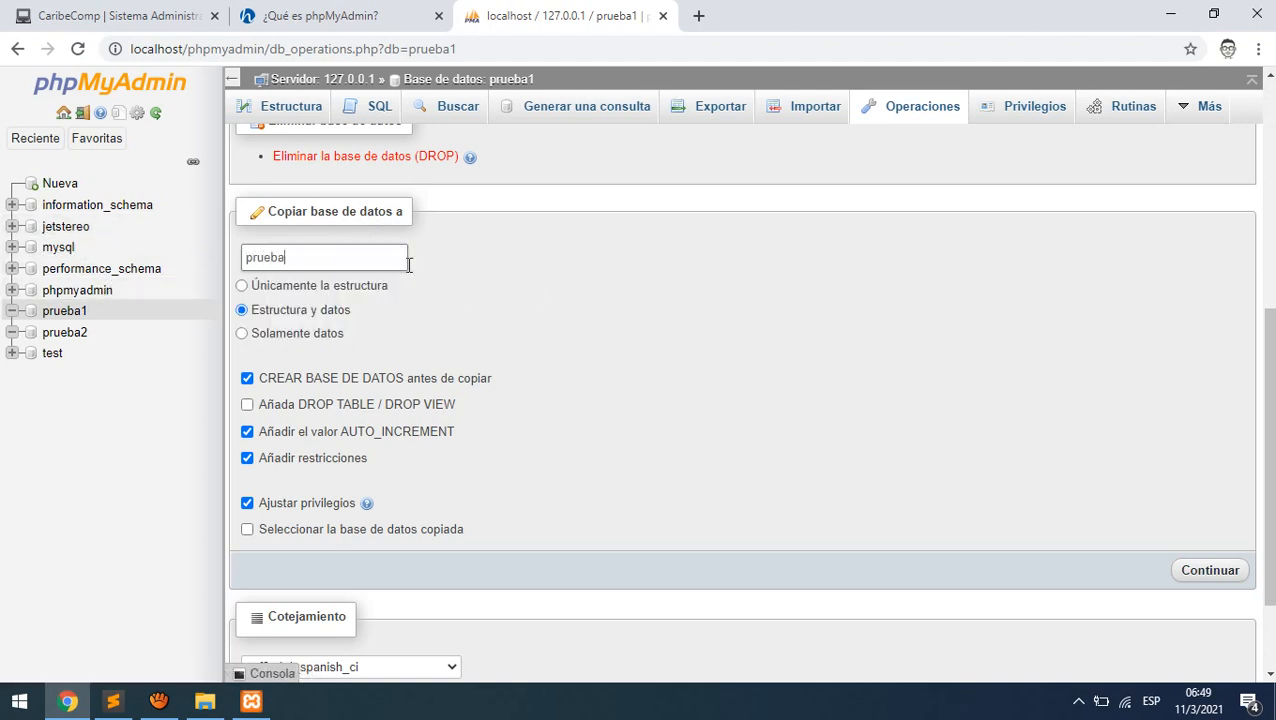
text(2)
scroll(315, 433, down, 3)
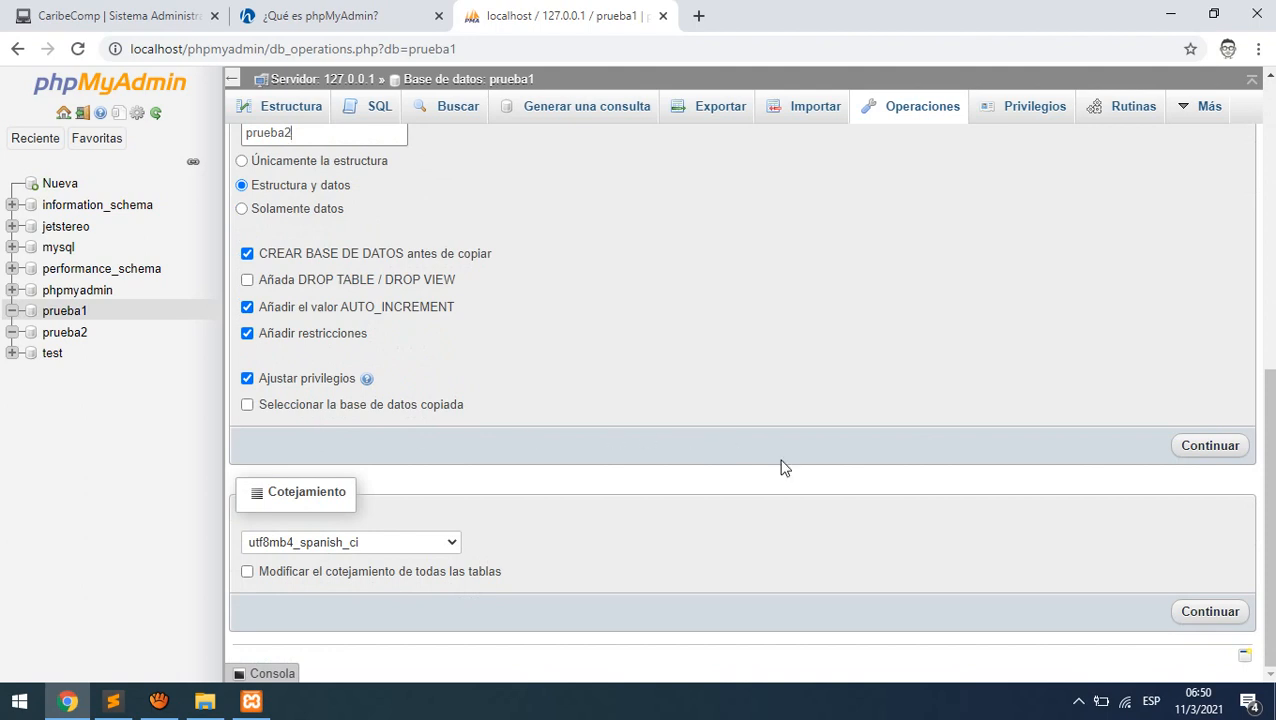
click(1210, 447)
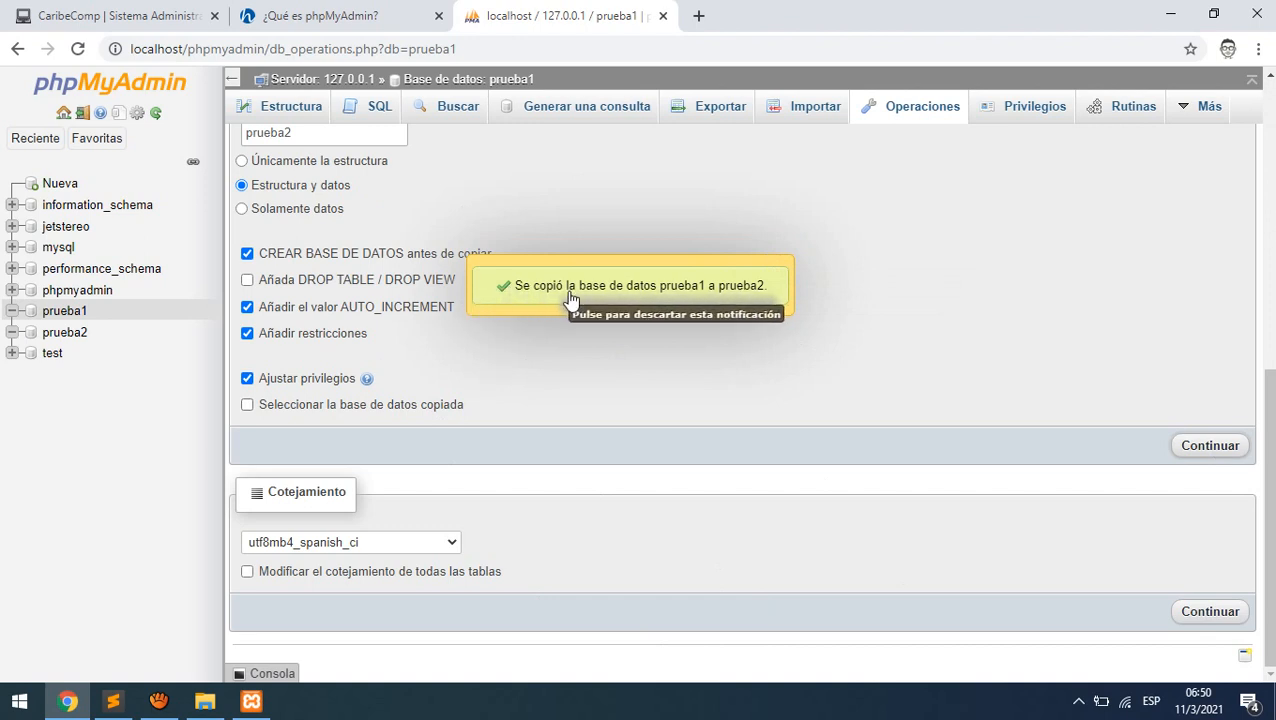
click(593, 318)
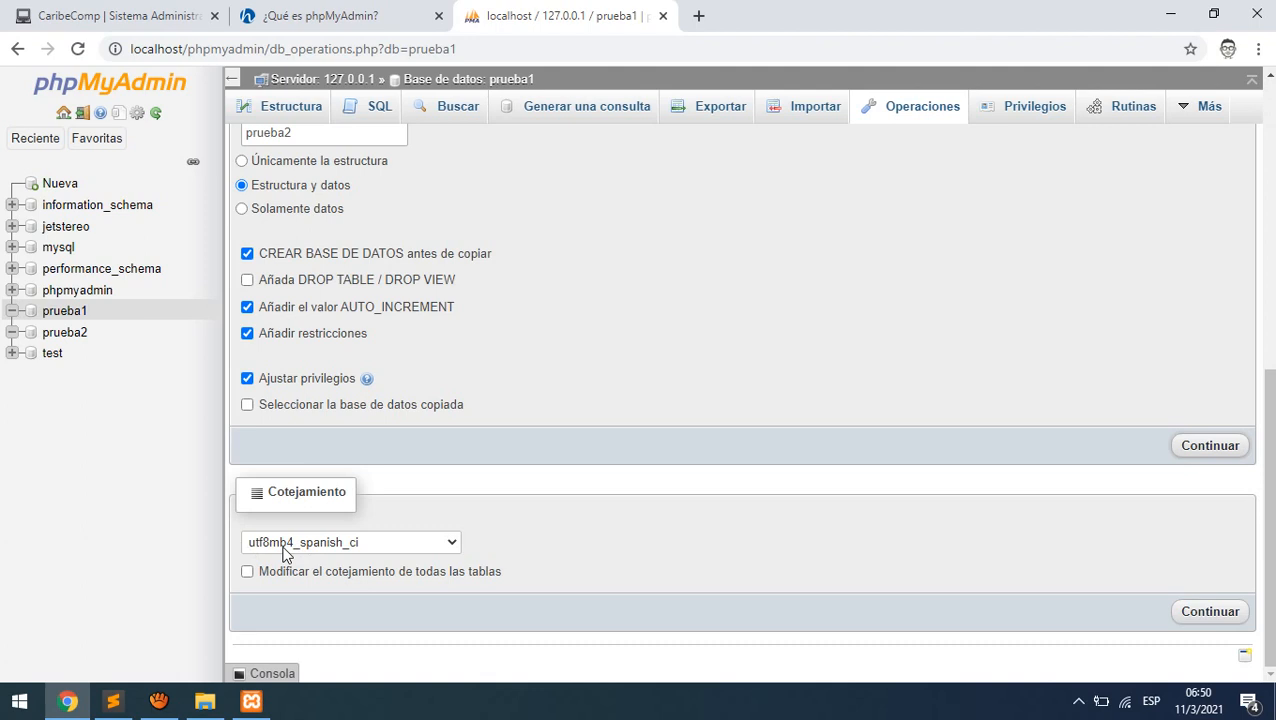
- Set prueba1's collation to utf8_spanish_ci, then reopen prueba1's Operaciones page
click(384, 546)
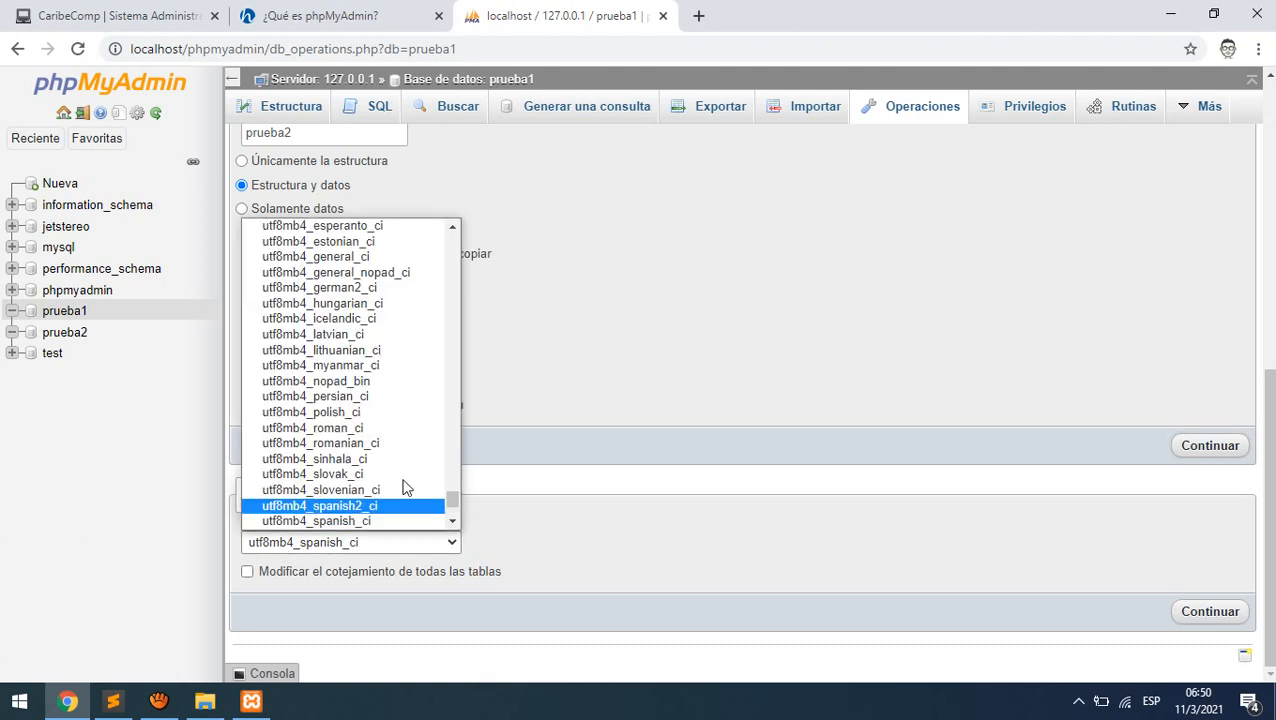
drag(452, 500, 455, 477)
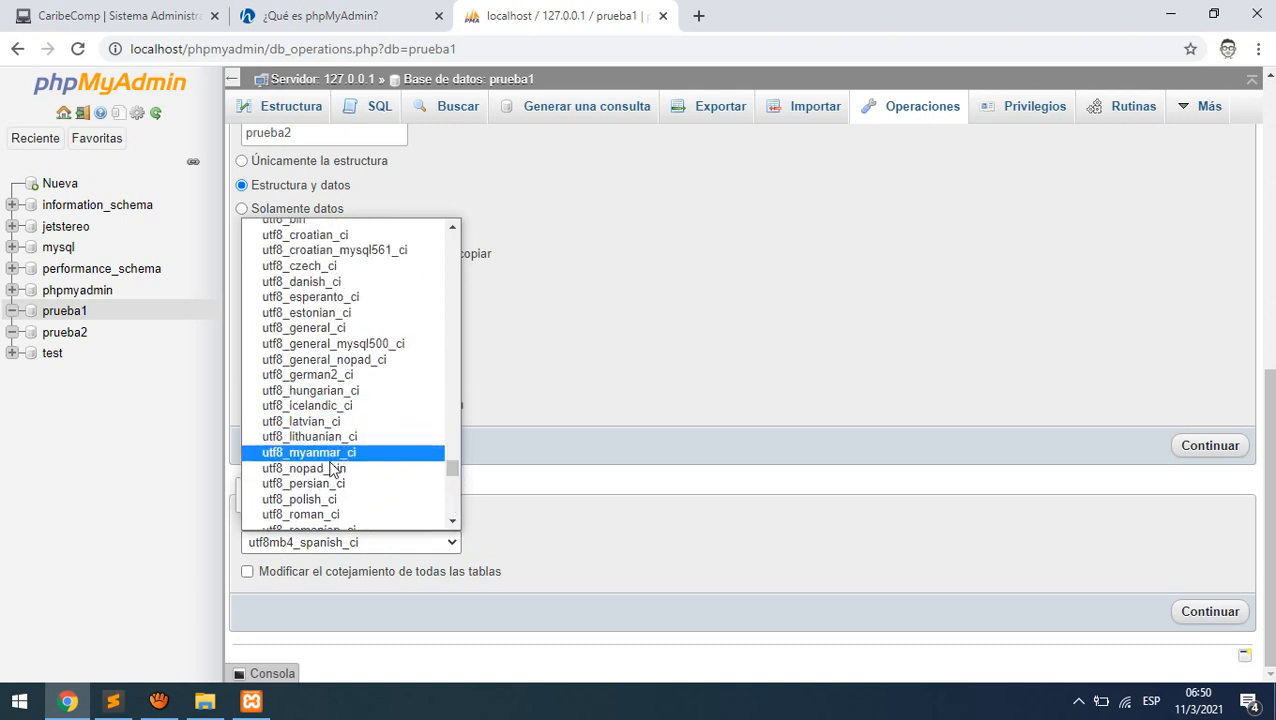
scroll(335, 505, down, 3)
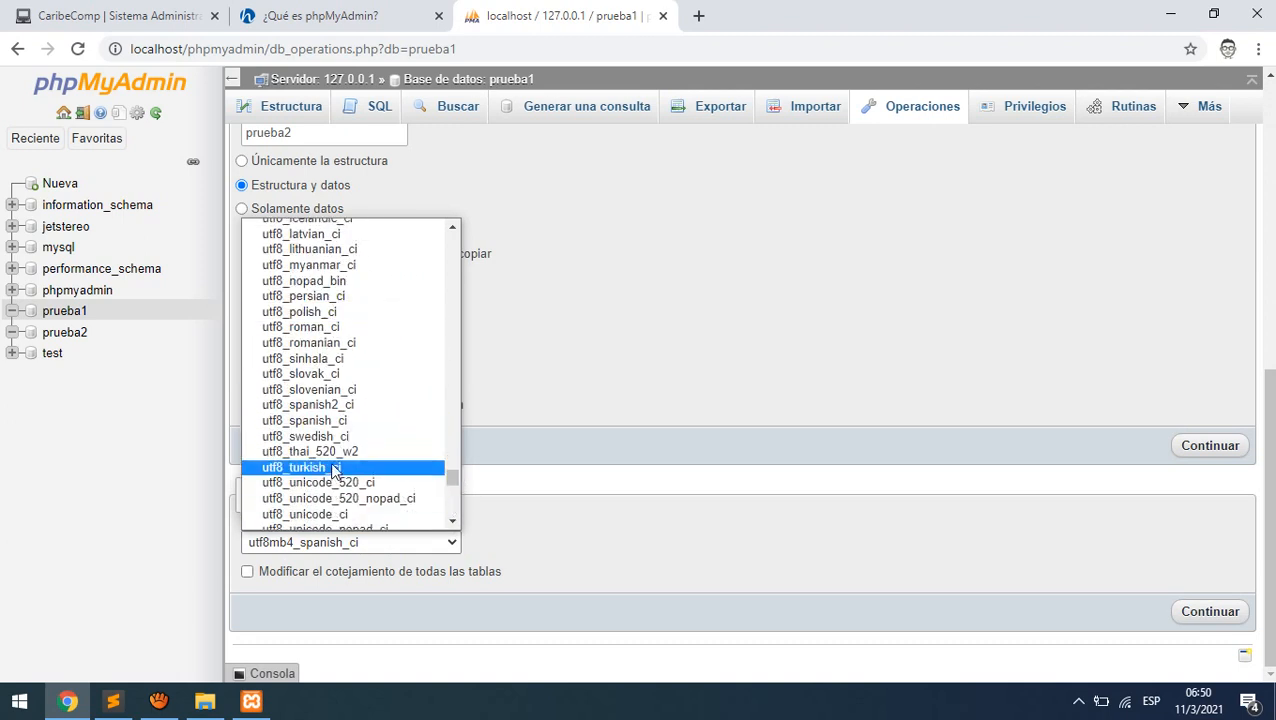
click(343, 422)
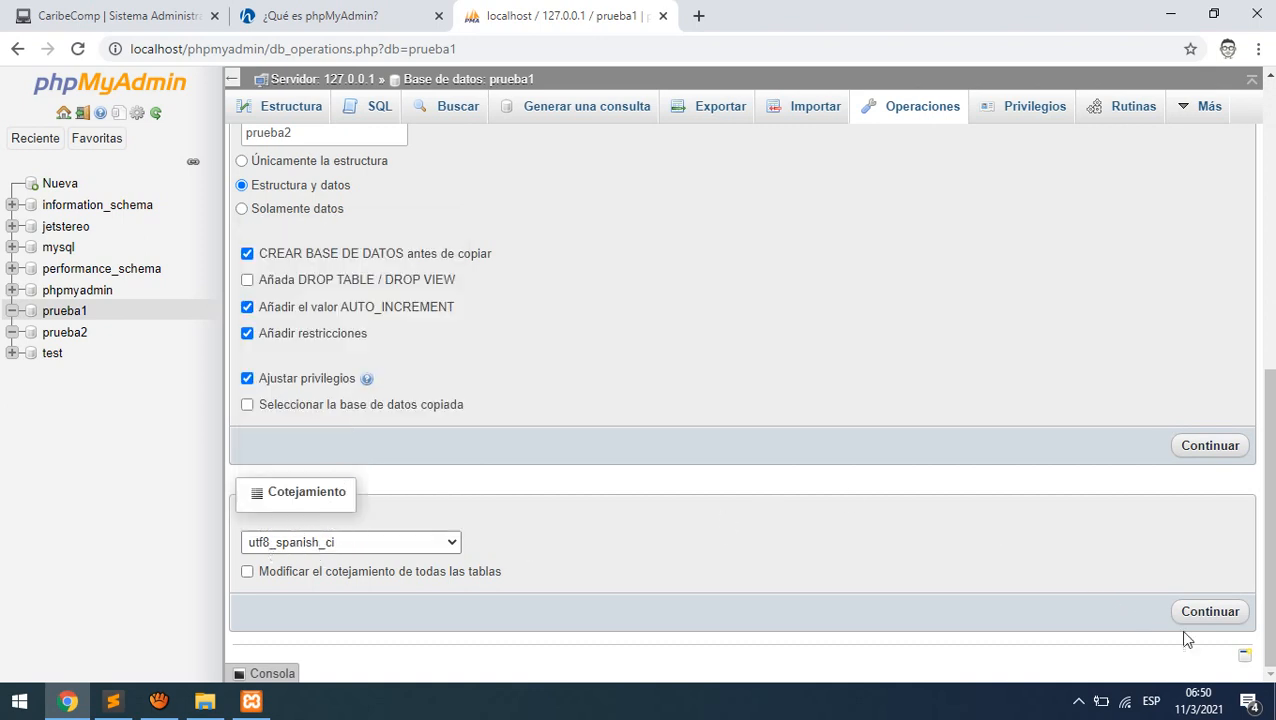
click(1207, 615)
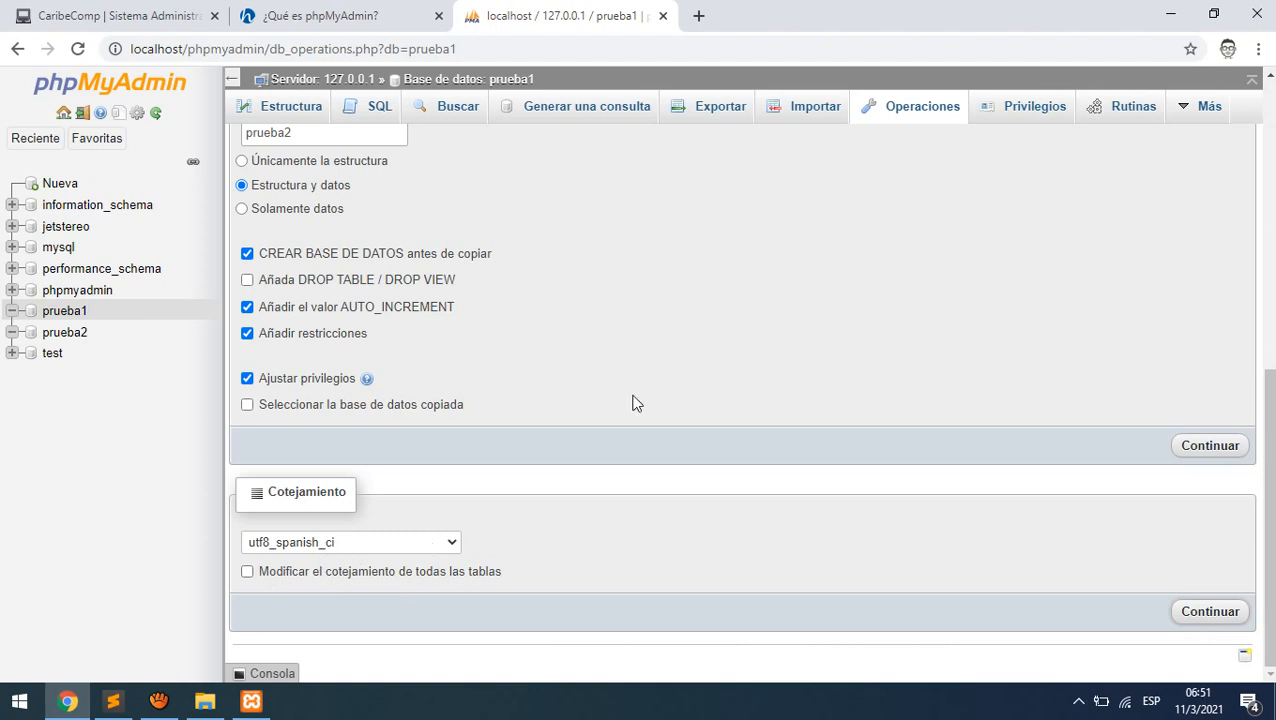
click(78, 314)
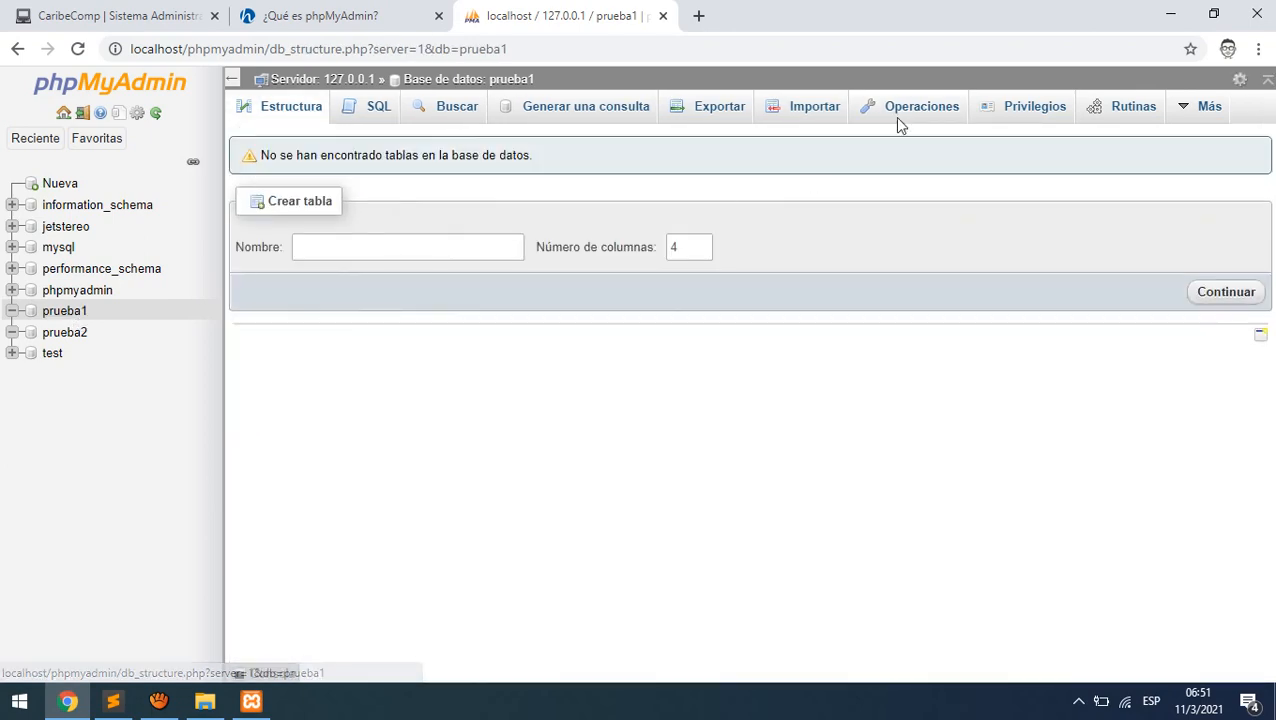
click(906, 116)
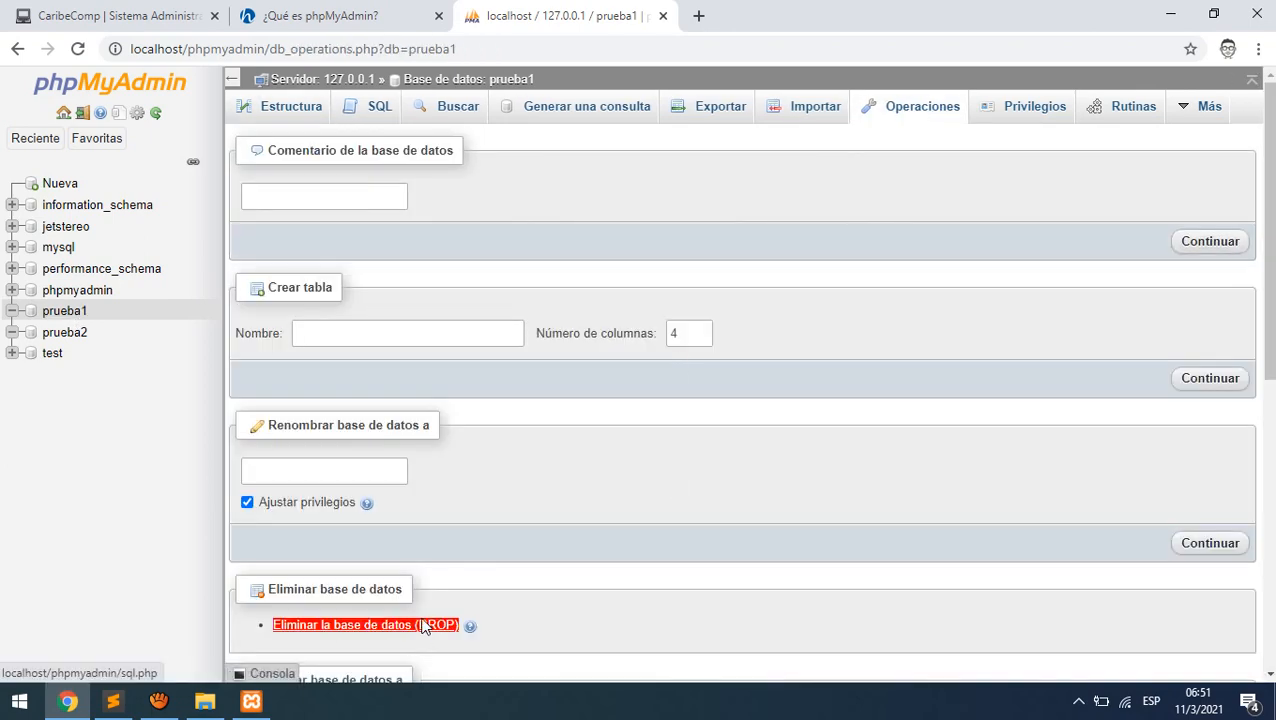
- Drop prueba1, then open prueba2's Operaciones page and drop it too
click(424, 625)
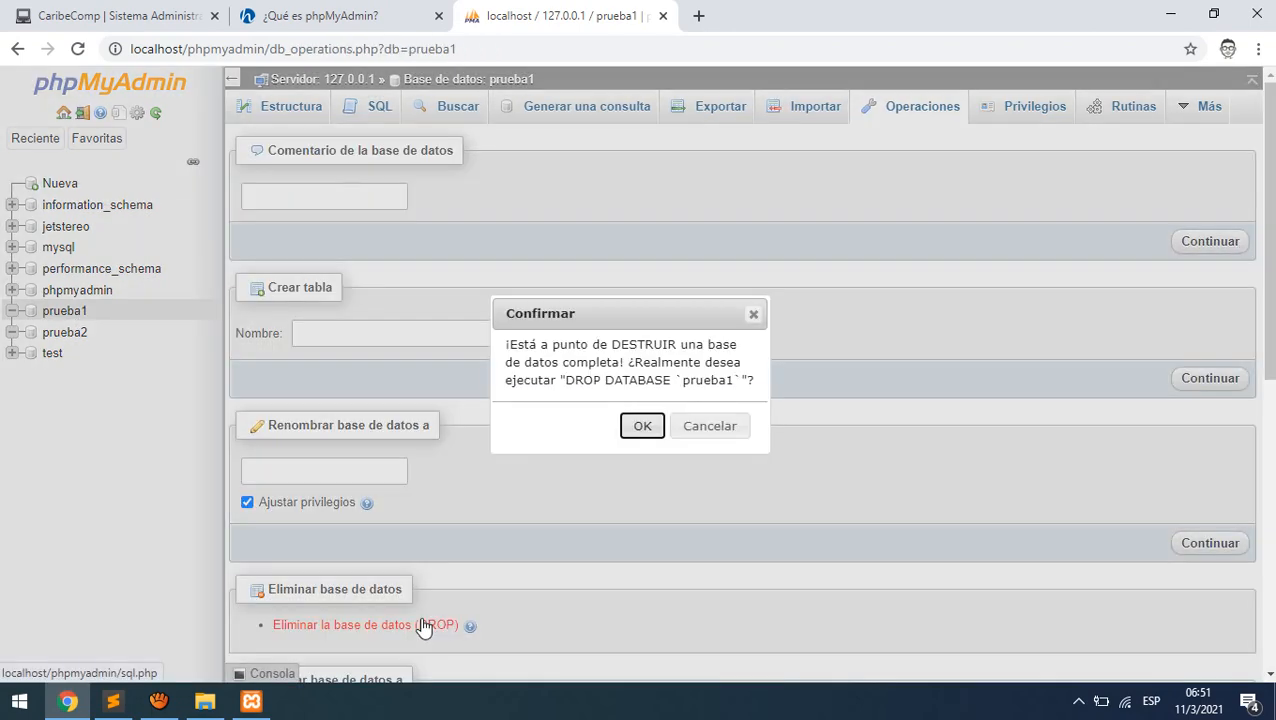
click(642, 427)
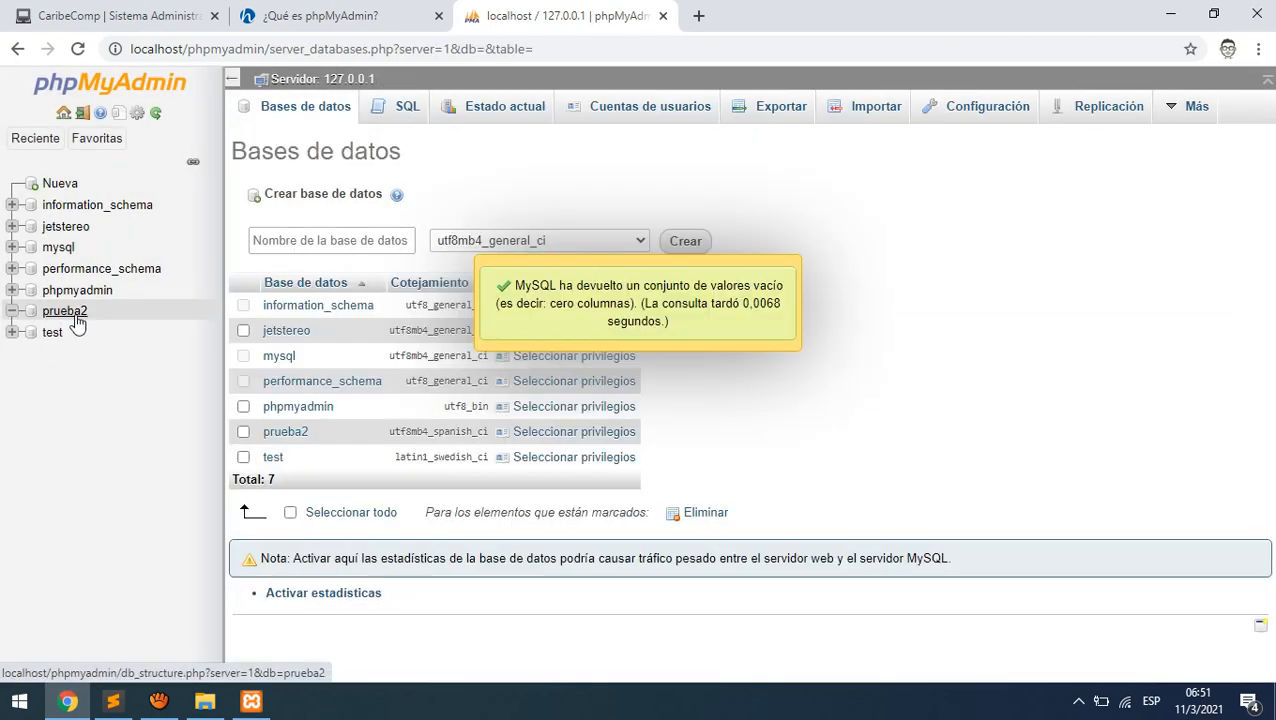
click(76, 319)
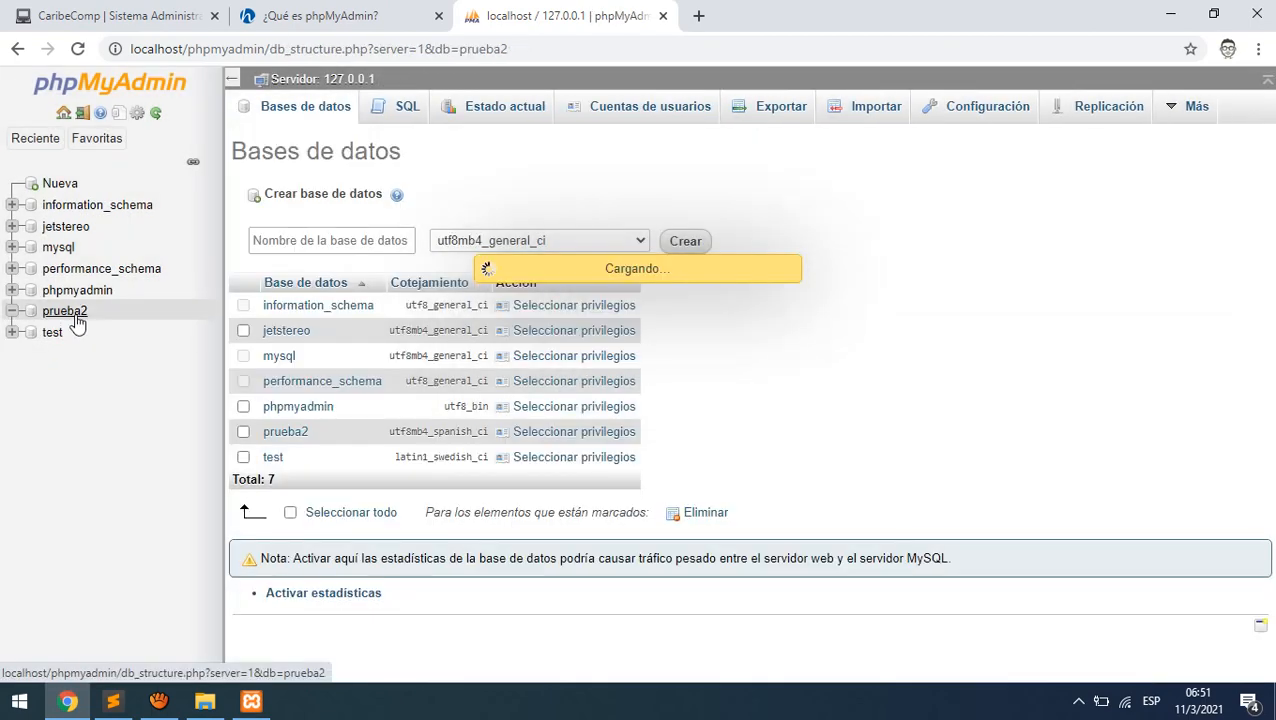
click(918, 116)
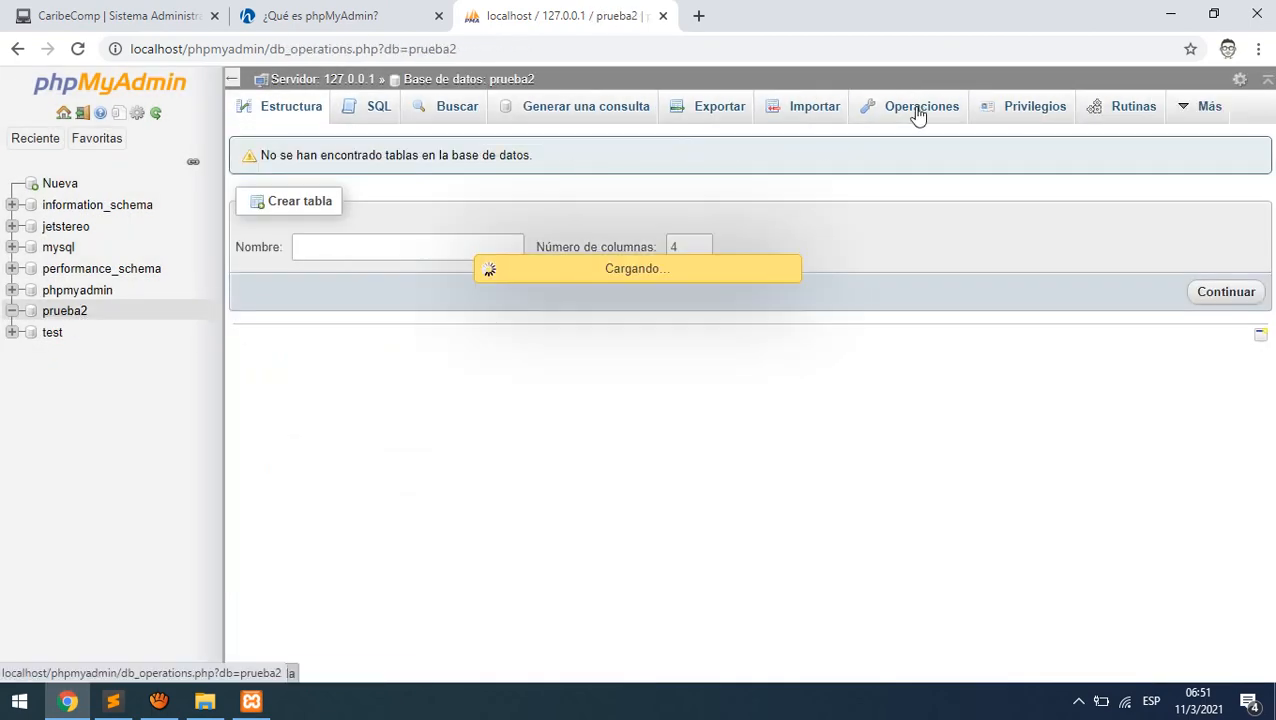
scroll(660, 420, down, 3)
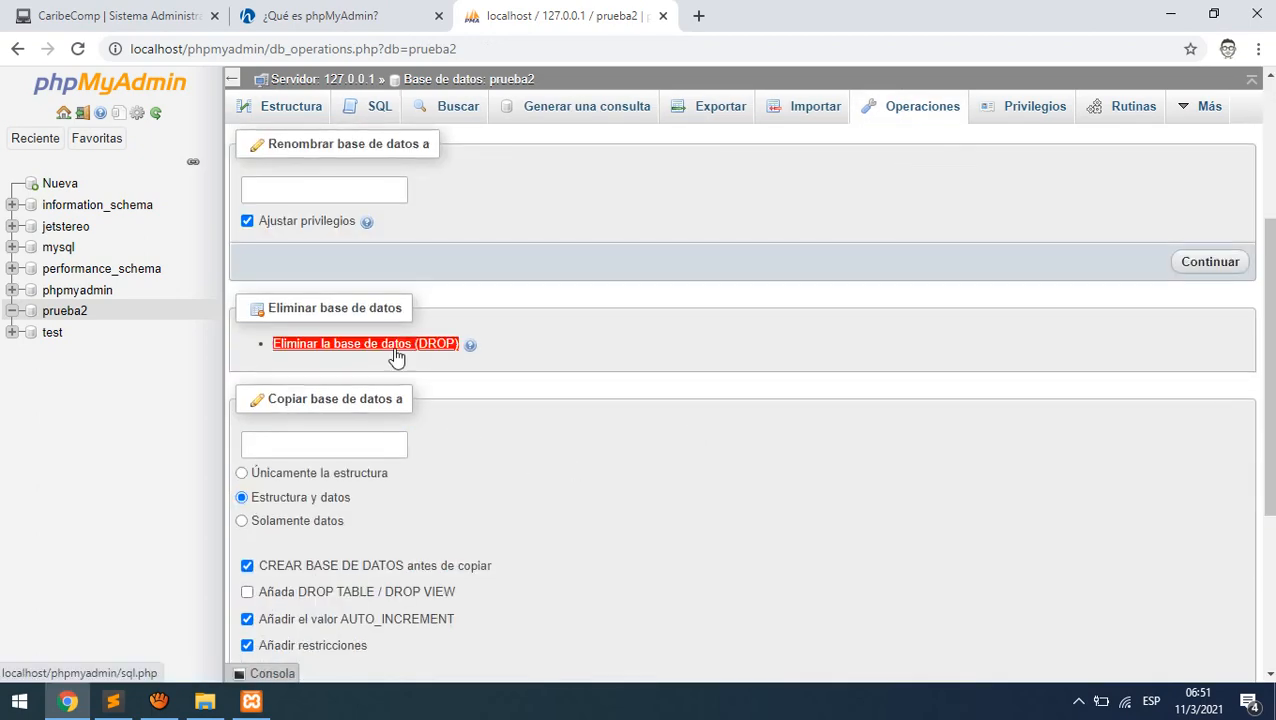
click(395, 350)
click(645, 428)
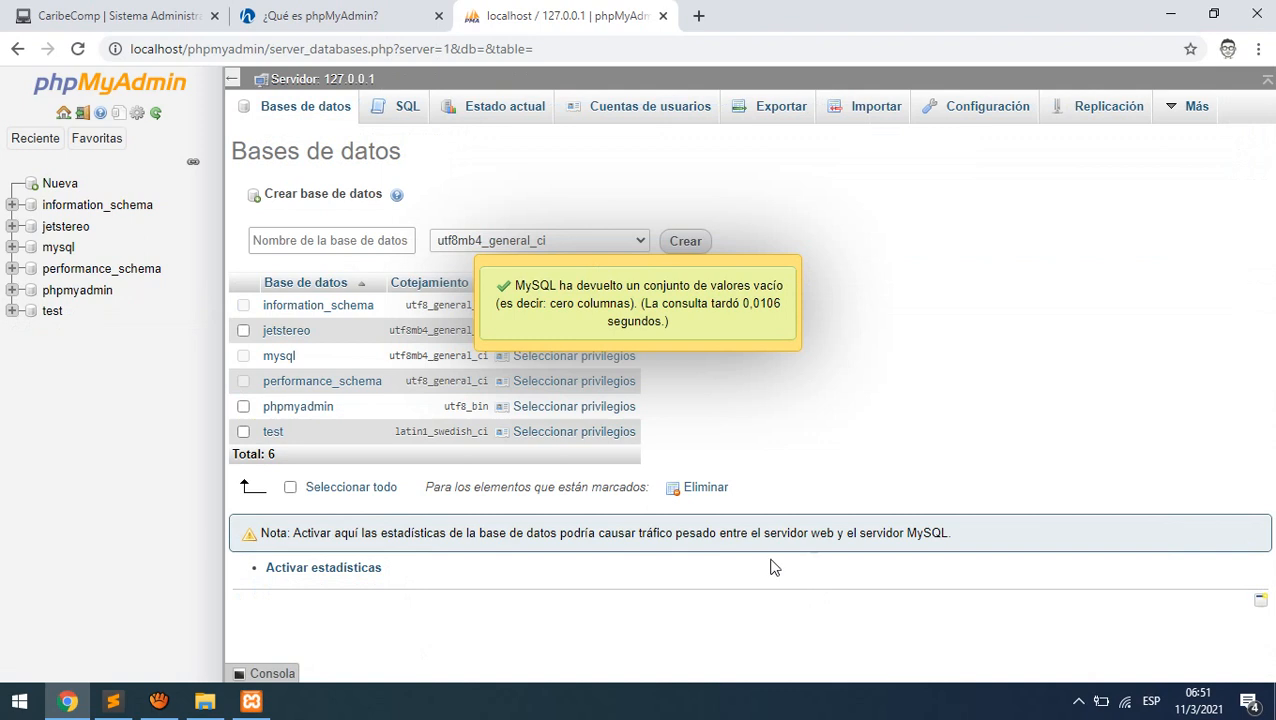
- Name the new database caribecomp, set its collation to utf8_spanish_ci, and create it
click(312, 240)
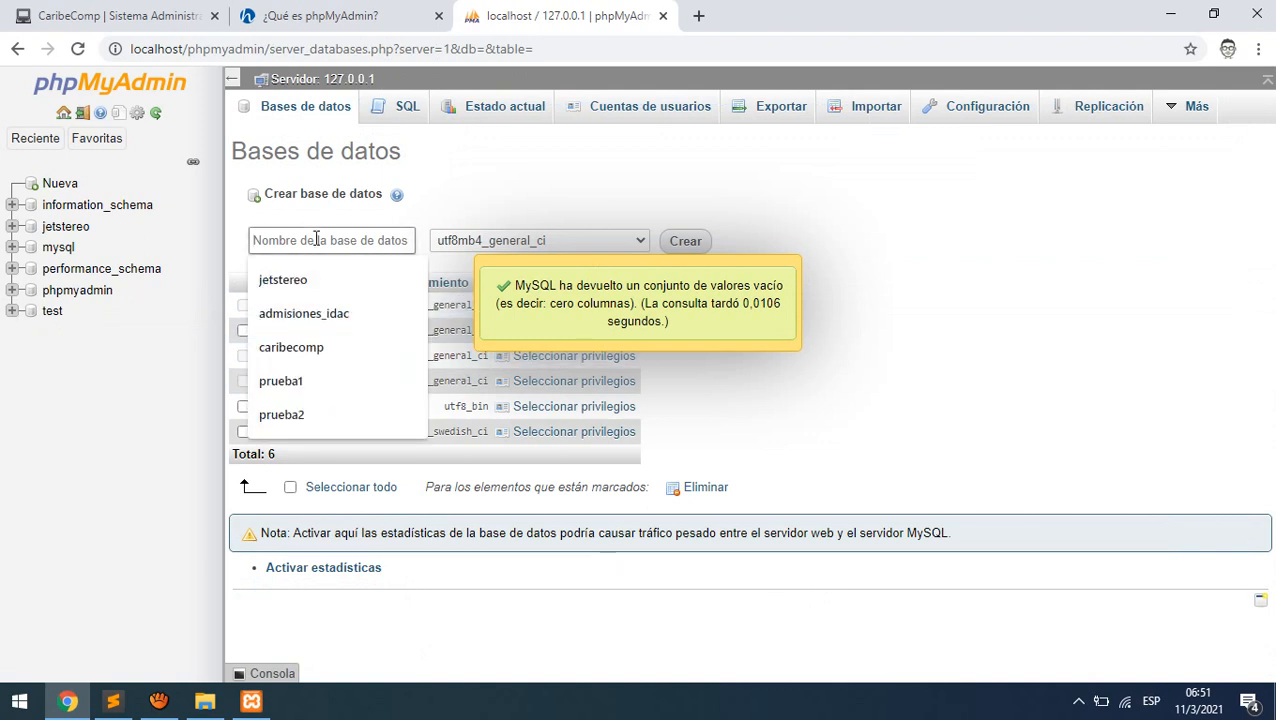
text(caribecomp)
click(315, 279)
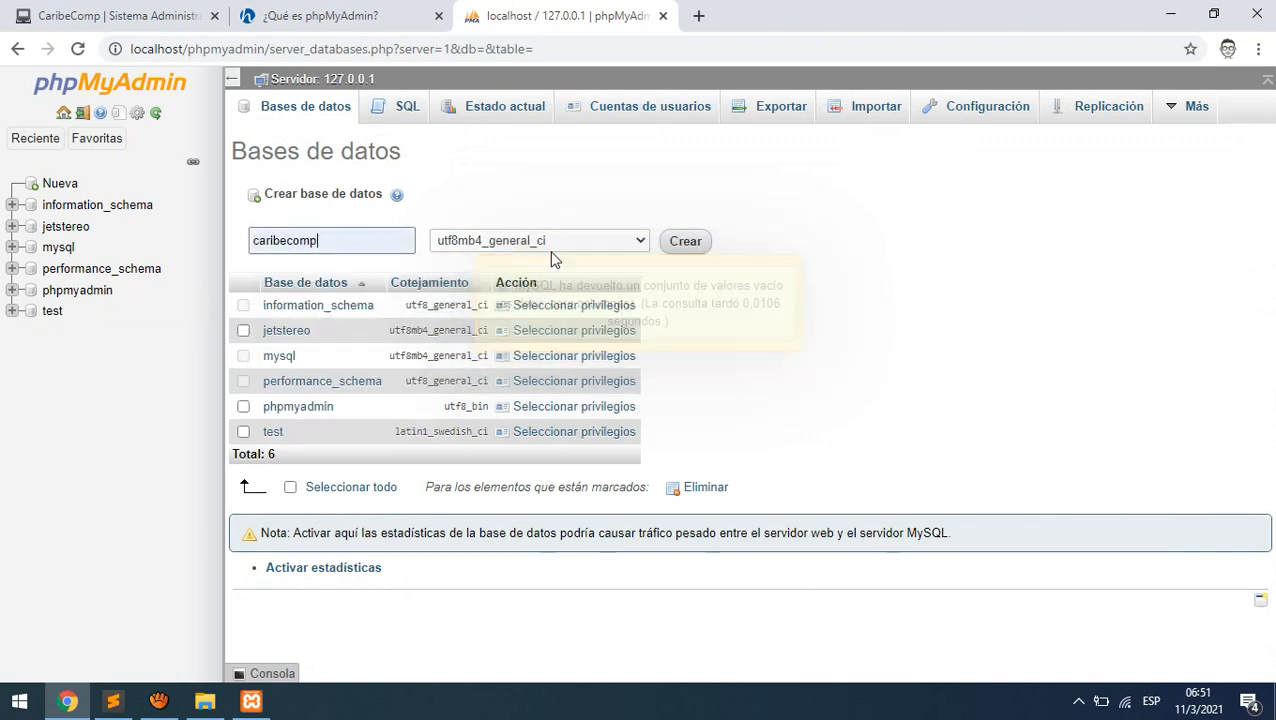
click(623, 244)
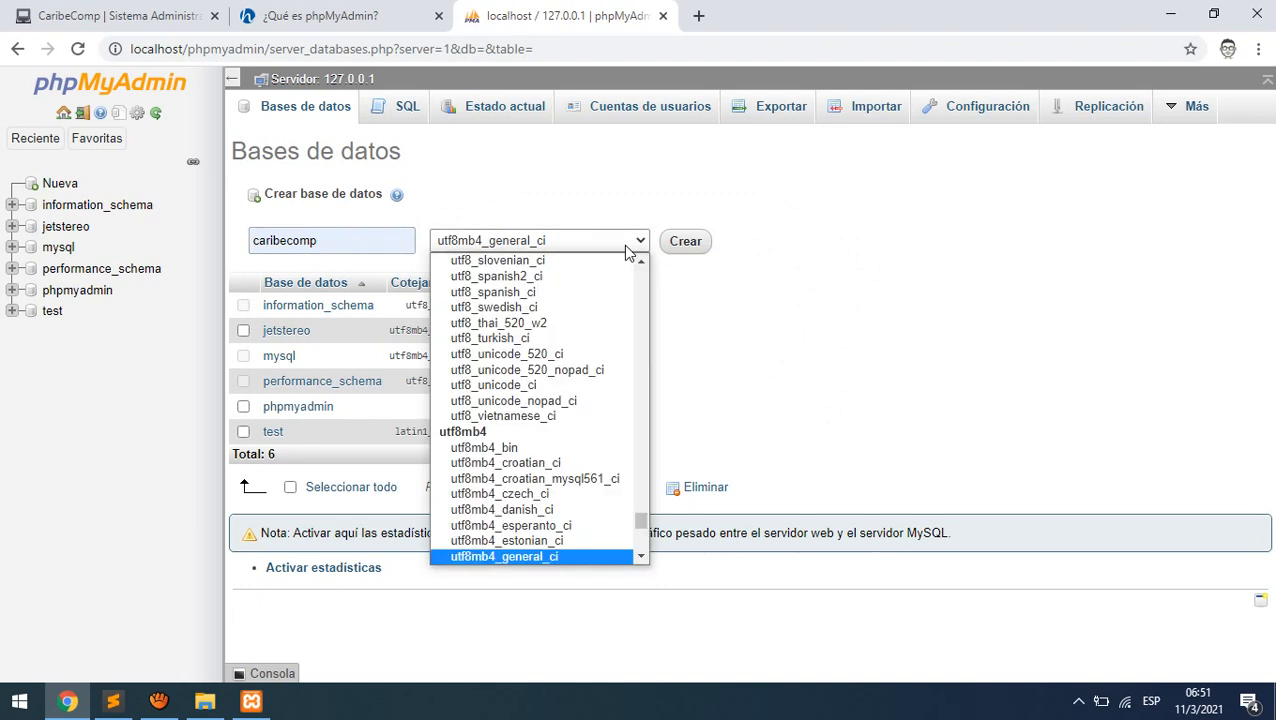
scroll(580, 402, down, 4)
scroll(580, 402, up, 8)
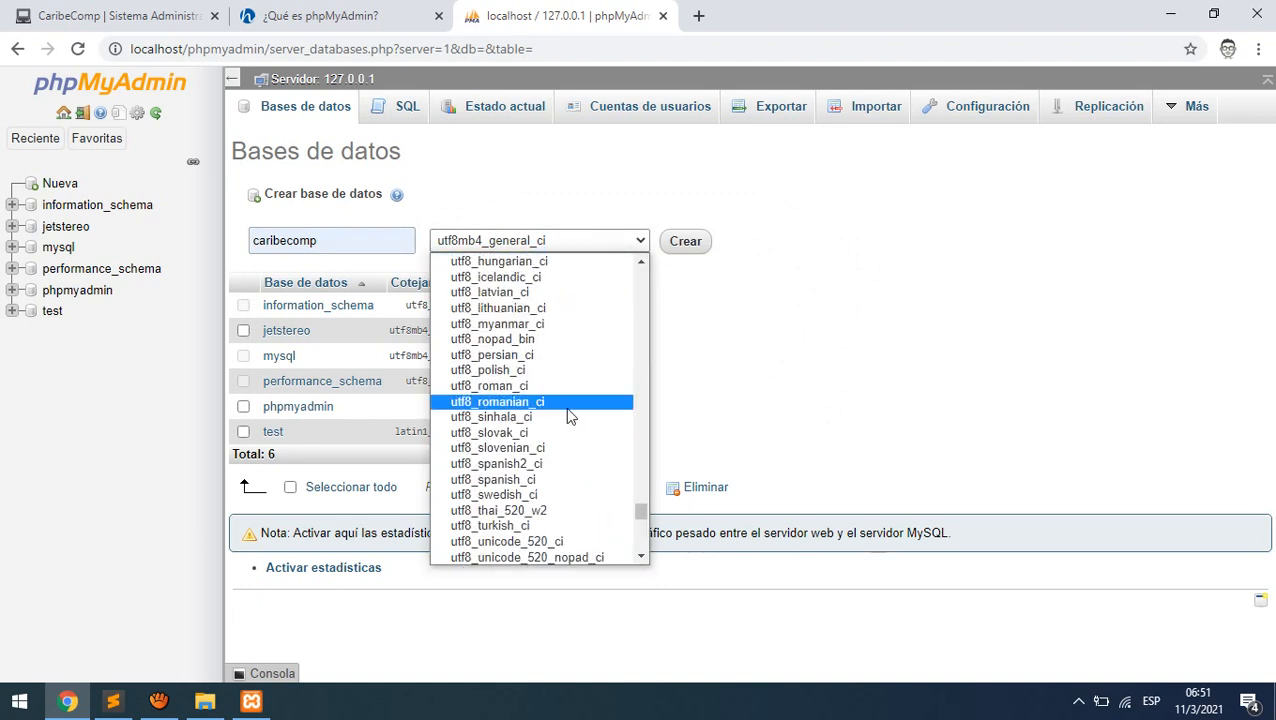
click(524, 480)
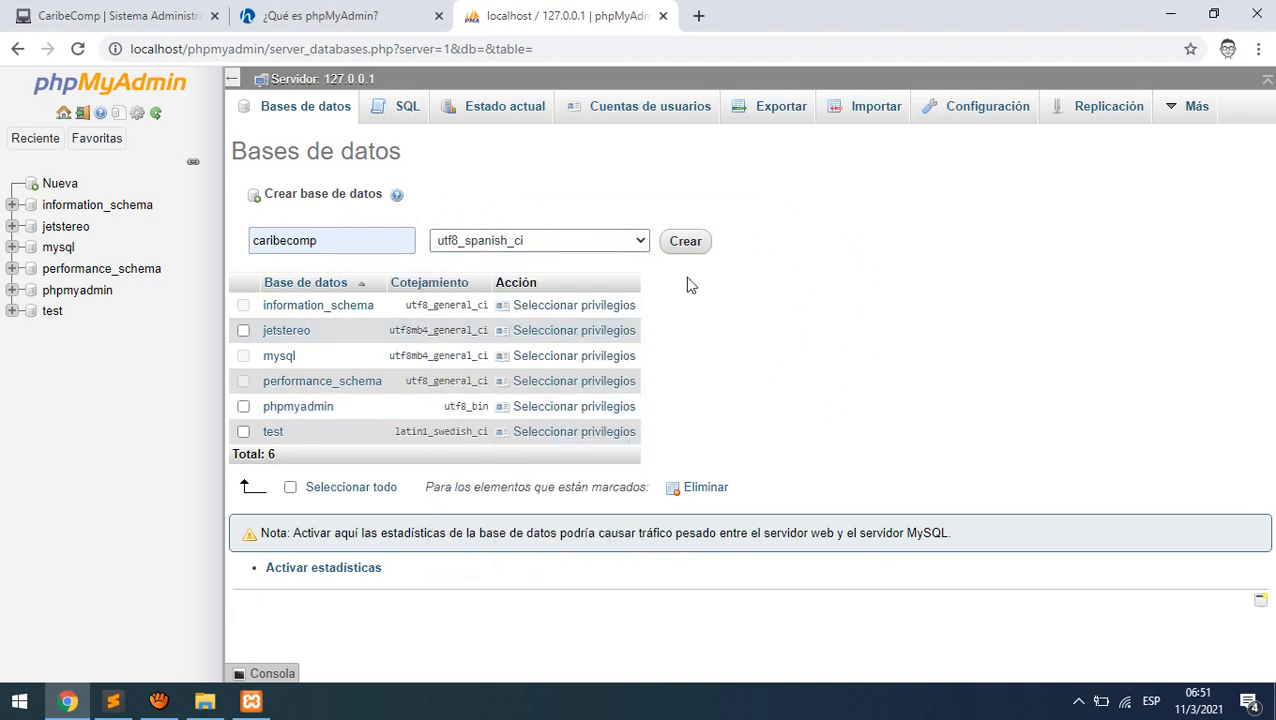
click(699, 250)
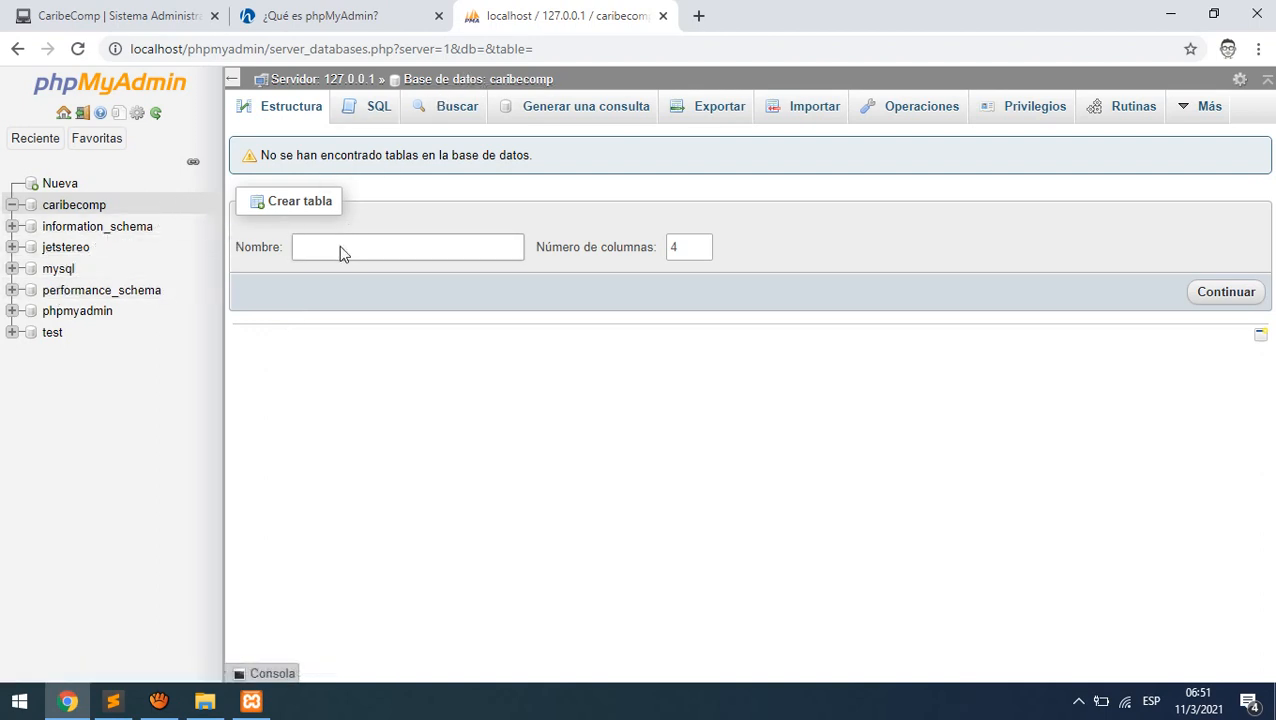
- Enter usuarios as the new table name, then launch a blank Notepad via Win+R
click(313, 244)
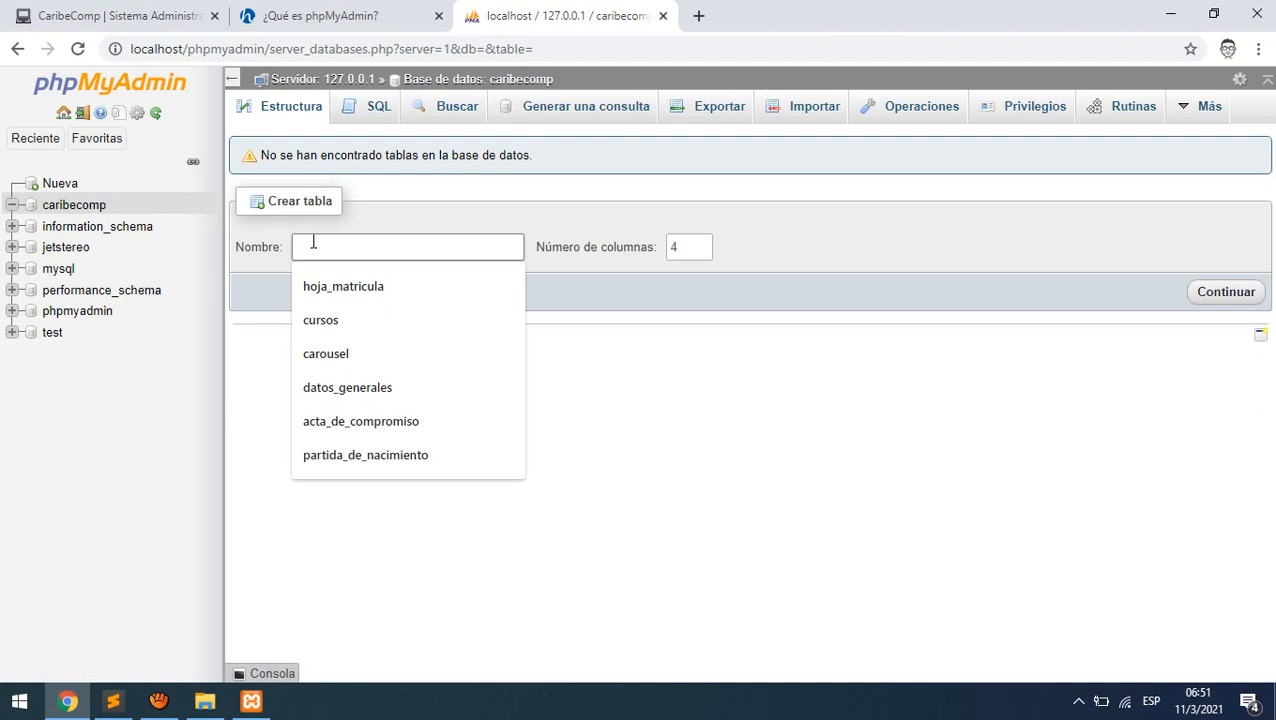
text(usuari)
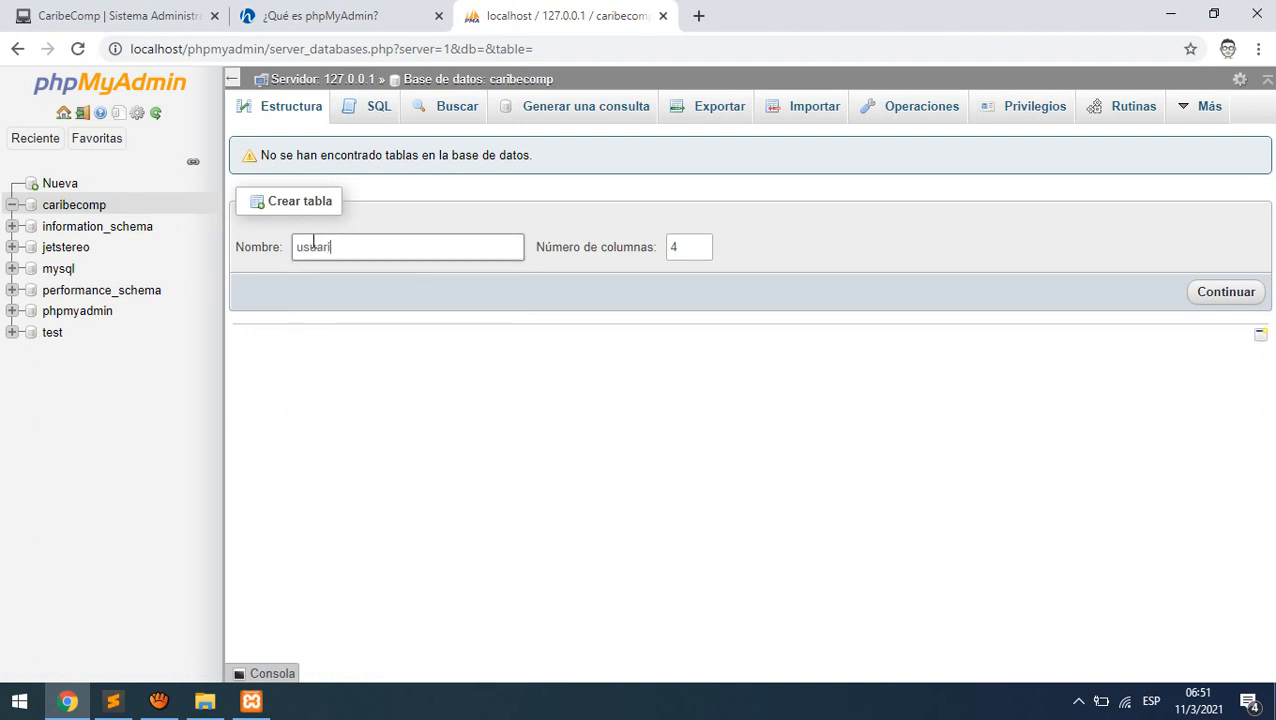
text(os)
click(690, 247)
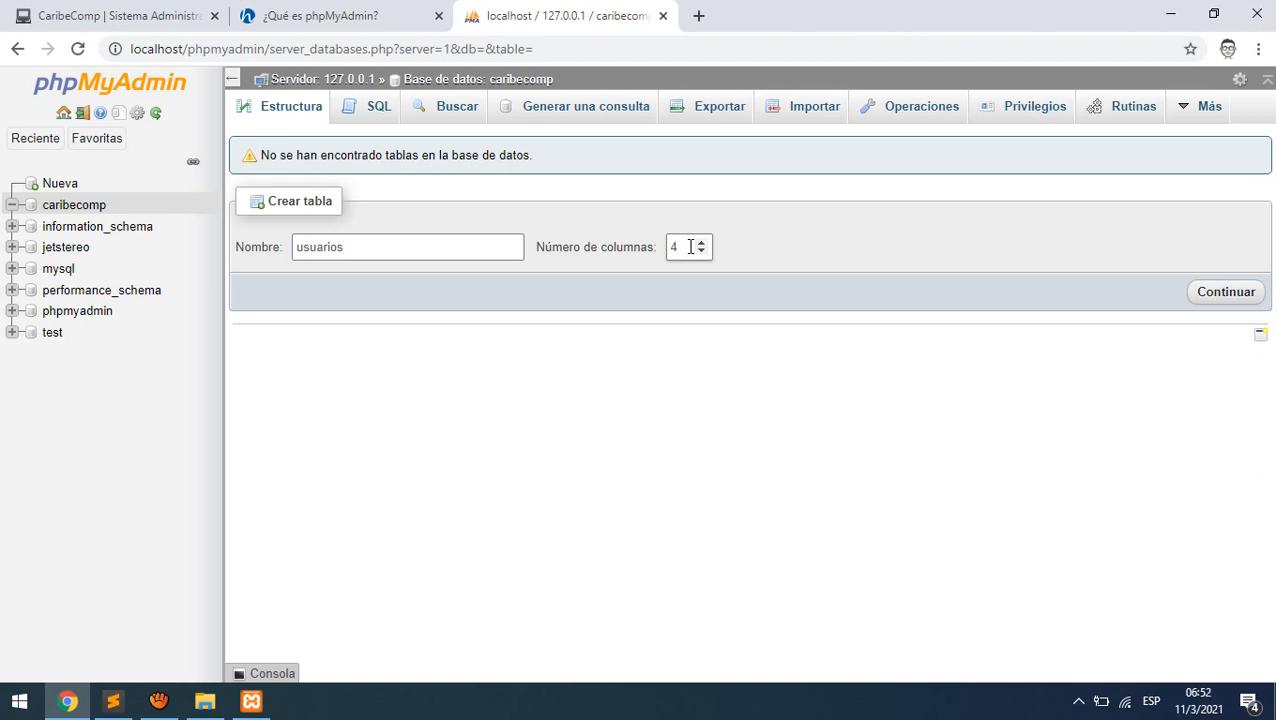
key(super+r)
key(Return)
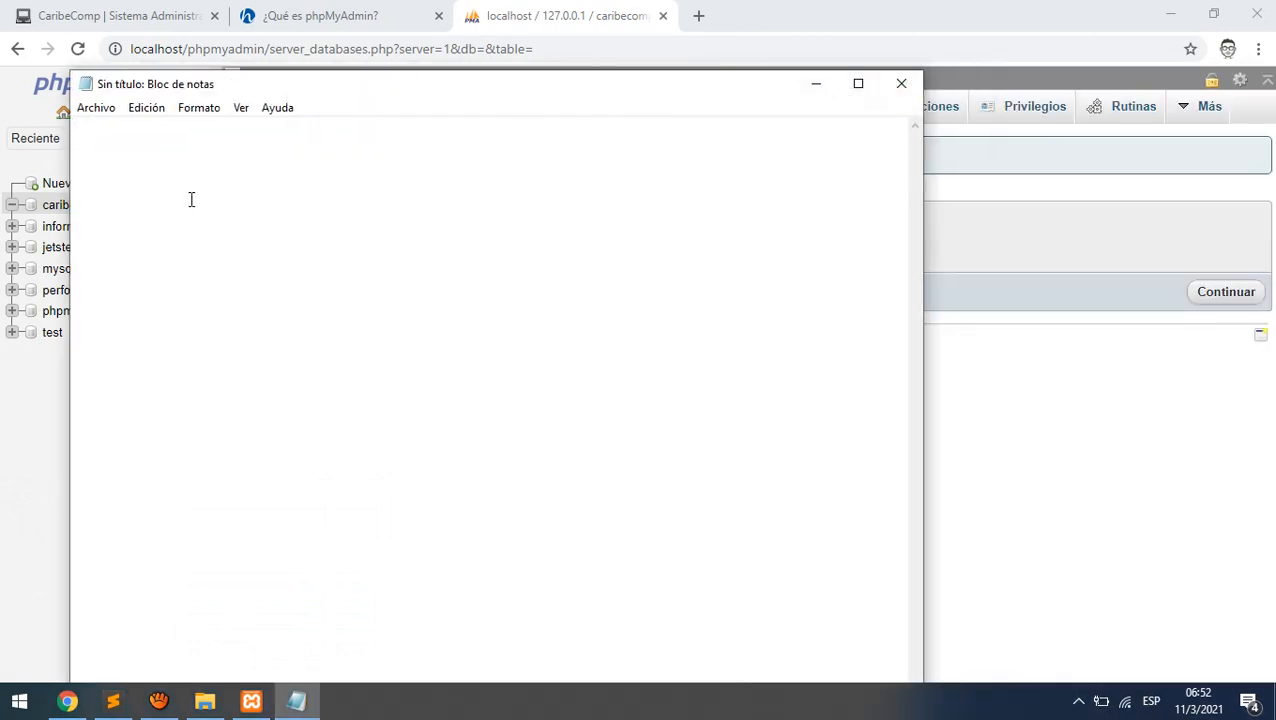
- Write the first plan line as tab-separated username, varchar(20), pk
text(userba)
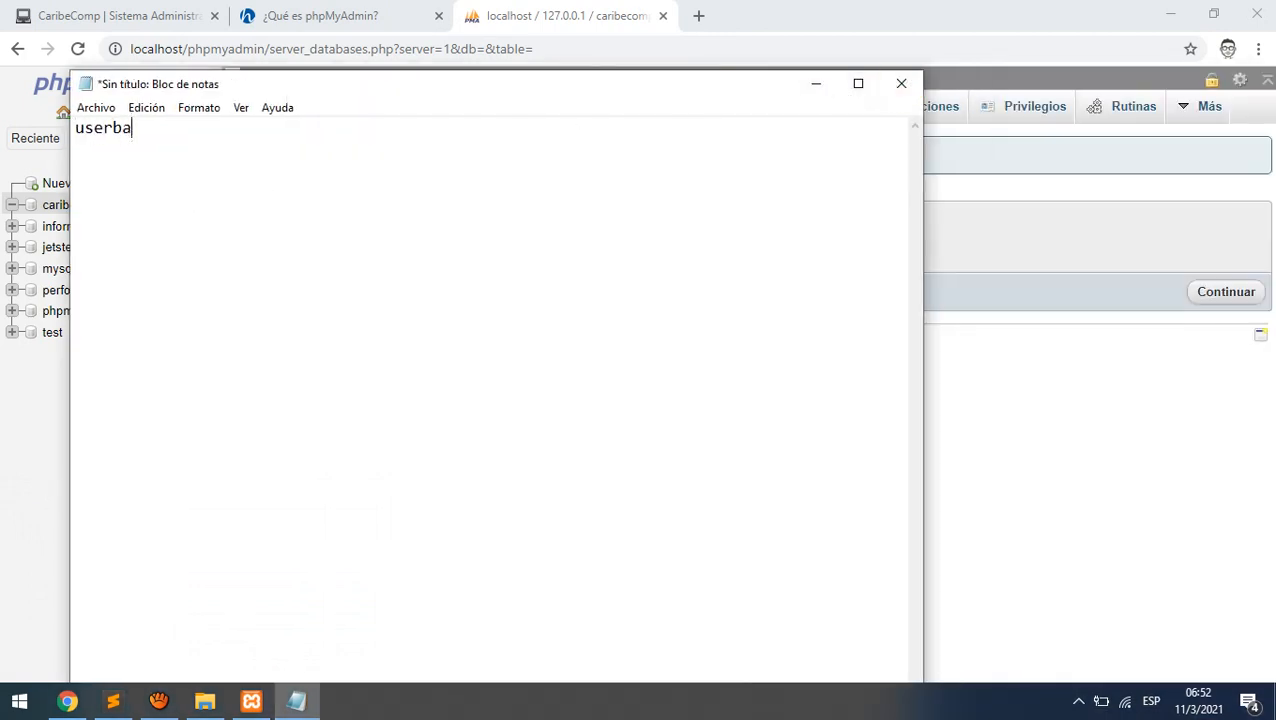
key(BackSpace)
key(BackSpace)
text(name)
key(Tab)
text(varchar(20))
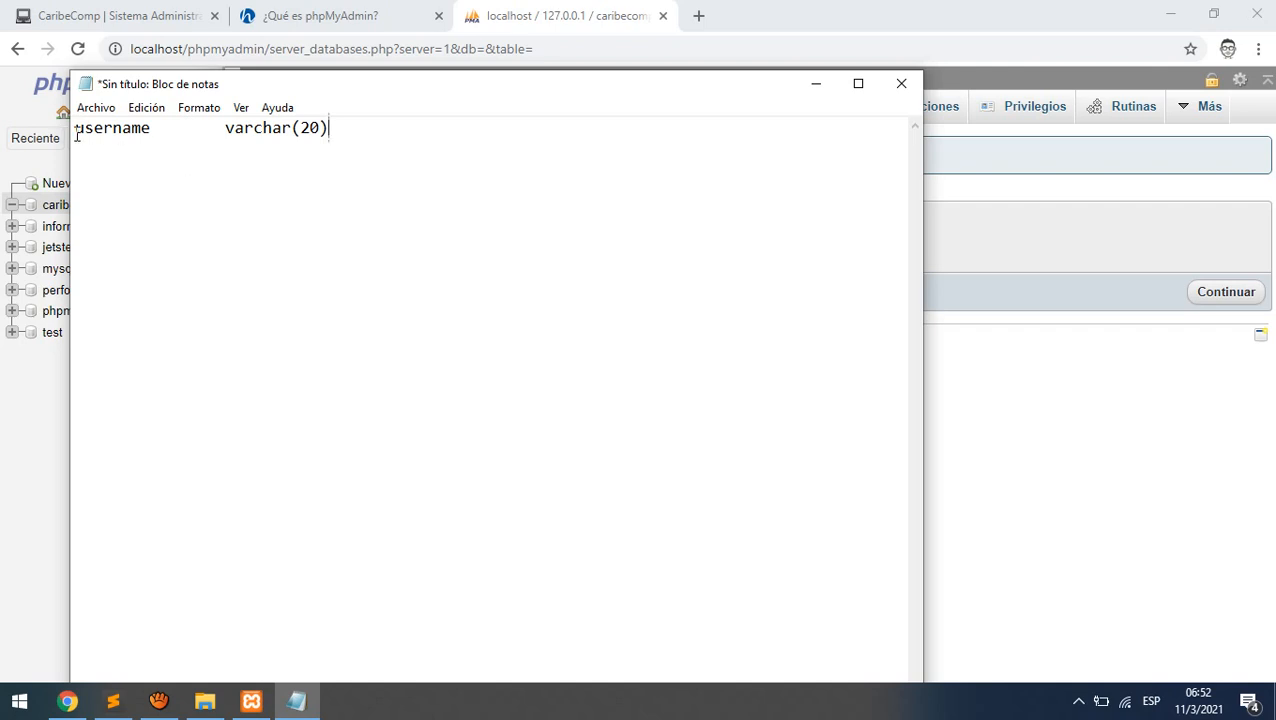
drag(76, 128, 335, 130)
click(363, 128)
key(Tab)
text(pk)
key(Return)
drag(76, 128, 153, 130)
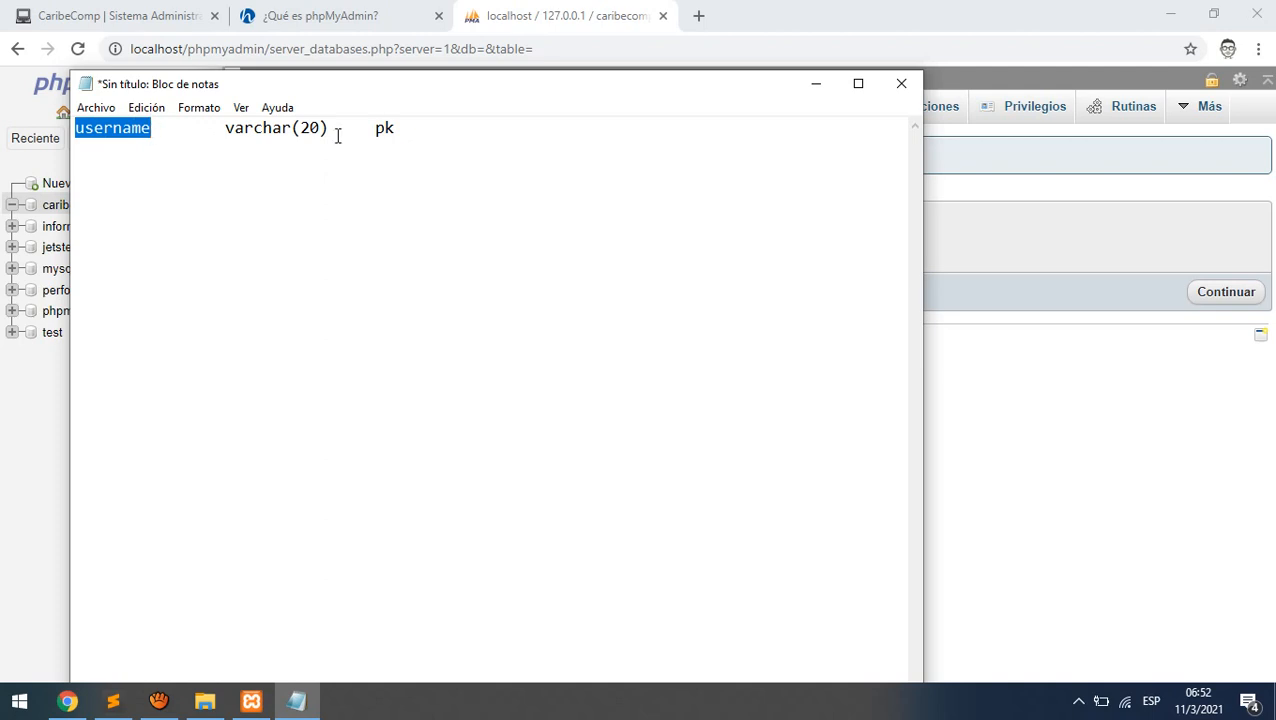
drag(400, 127, 362, 126)
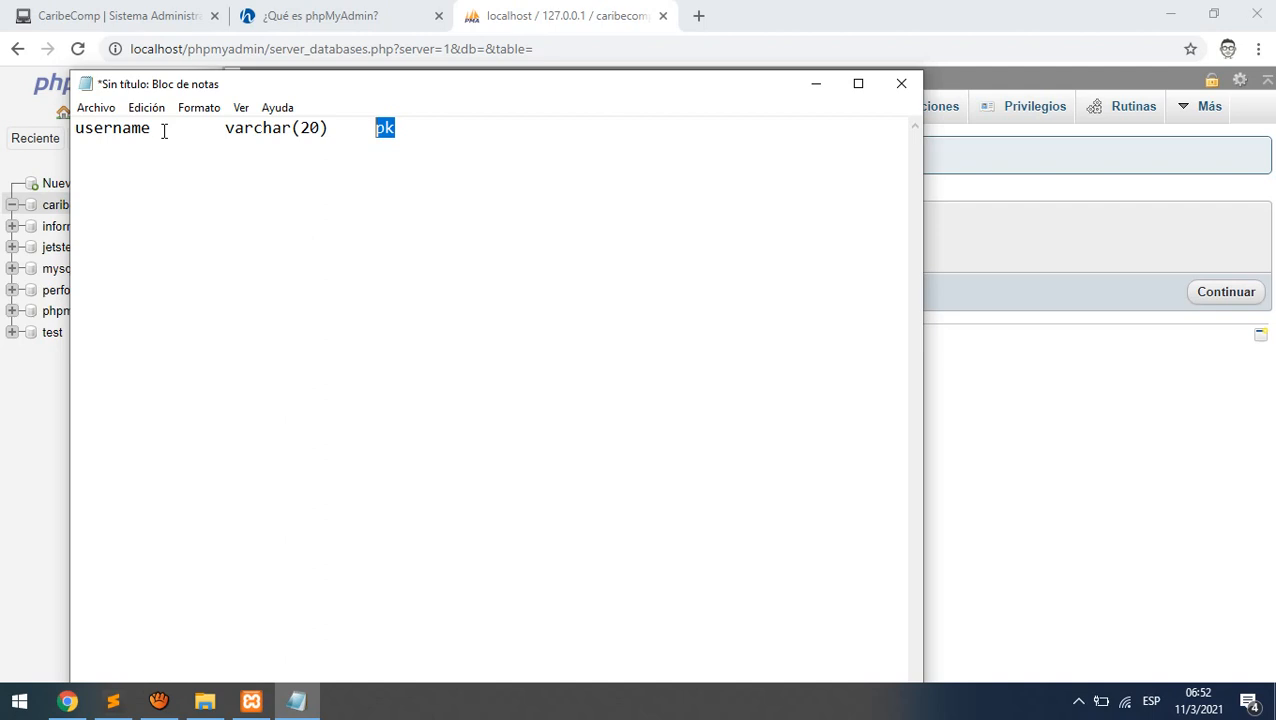
- Try out and edit several sample username values after pk on line 1
click(508, 129)
key(Tab)
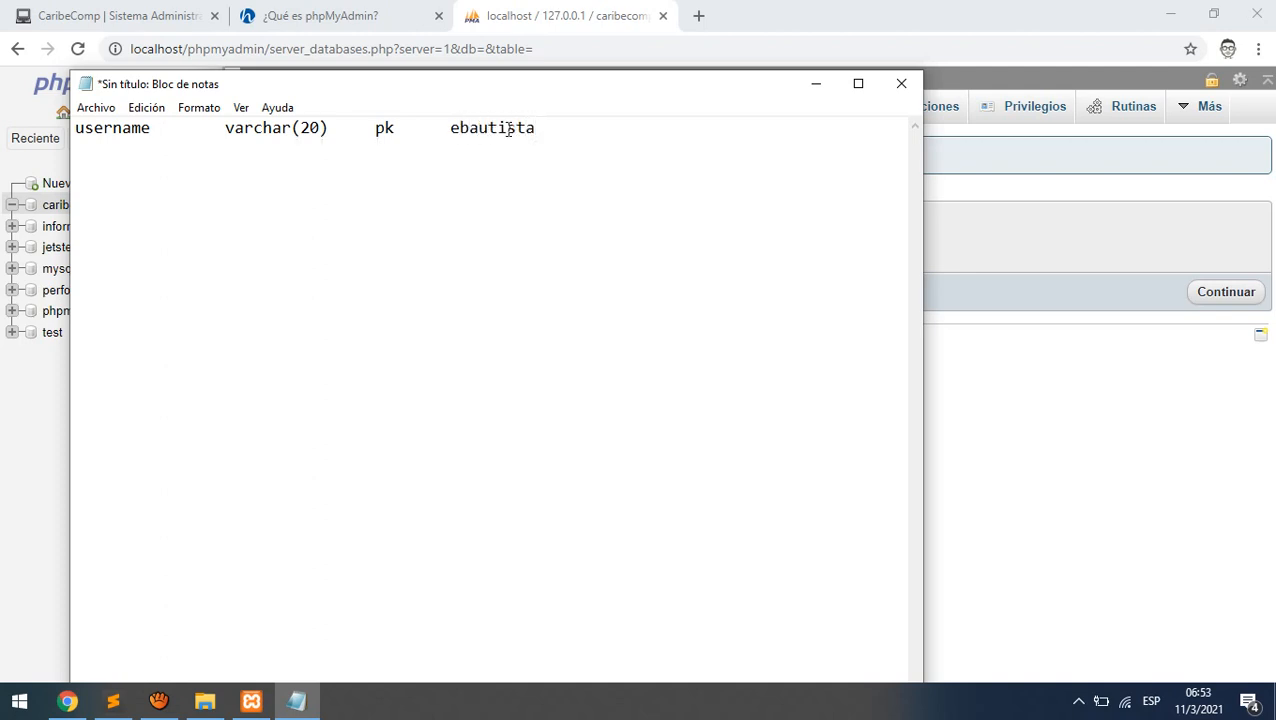
key(BackSpace)
key(BackSpace)
key(BackSpace)
key(BackSpace)
key(BackSpace)
key(BackSpace)
key(BackSpace)
key(BackSpace)
key(BackSpace)
key(Left)
key(Left)
key(Left)
key(Left)
key(Left)
key(Left)
key(Left)
key(Left)
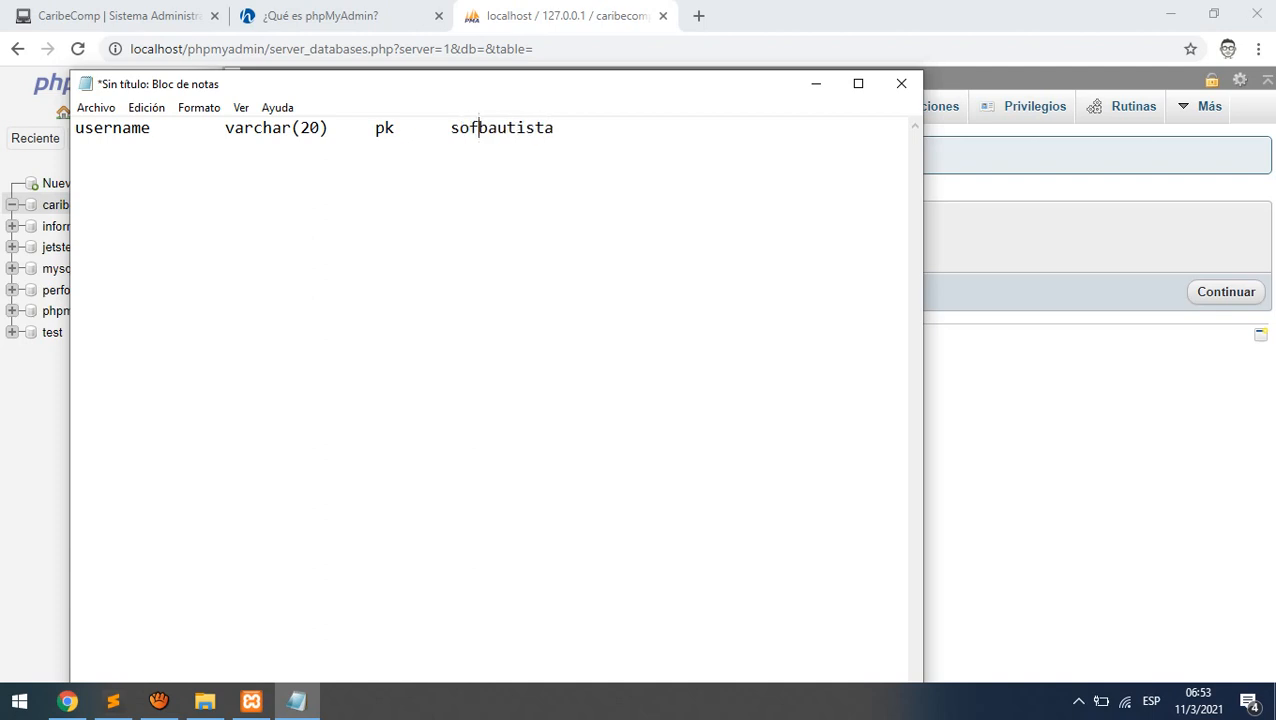
key(Right)
key(Right)
key(Right)
key(Right)
key(Right)
key(Right)
key(Right)
key(Right)
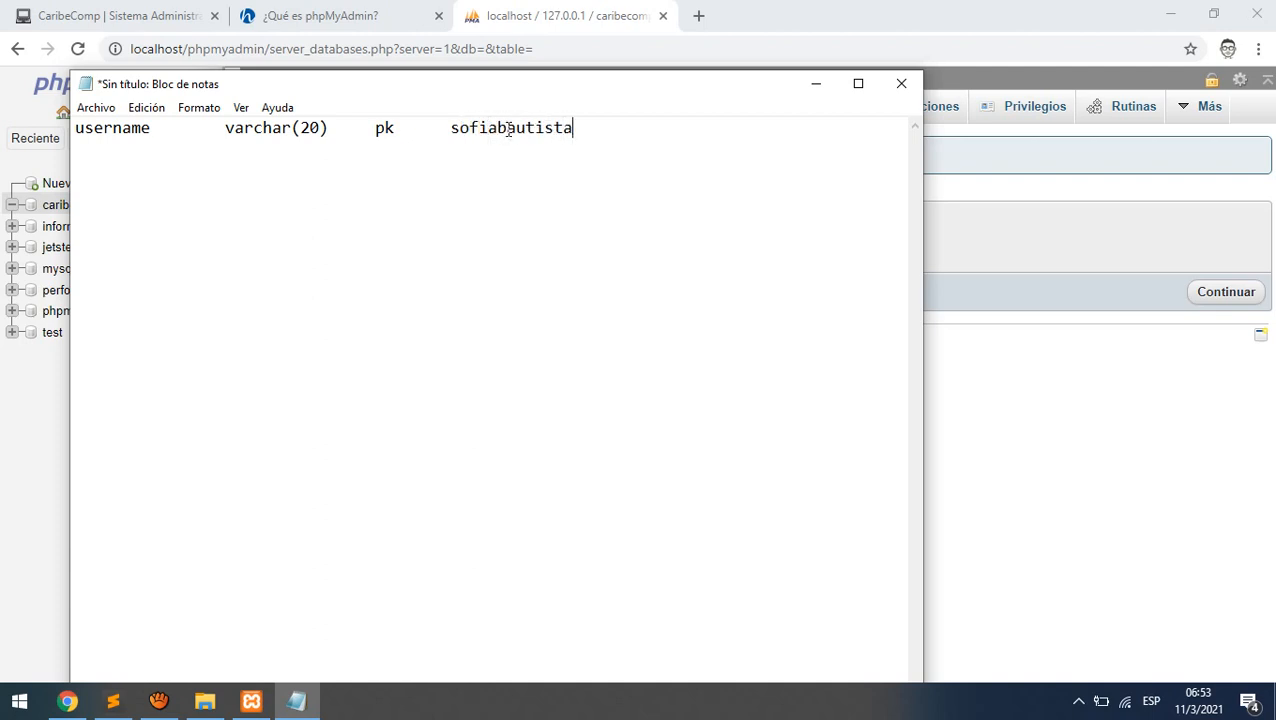
key(Left)
key(Left)
key(Left)
key(Left)
key(Left)
key(Left)
key(Left)
key(Left)
key(Left)
key(Left)
key(Left)
key(Left)
key(Left)
key(Left)
key(Left)
key(Left)
key(Left)
key(Left)
key(Left)
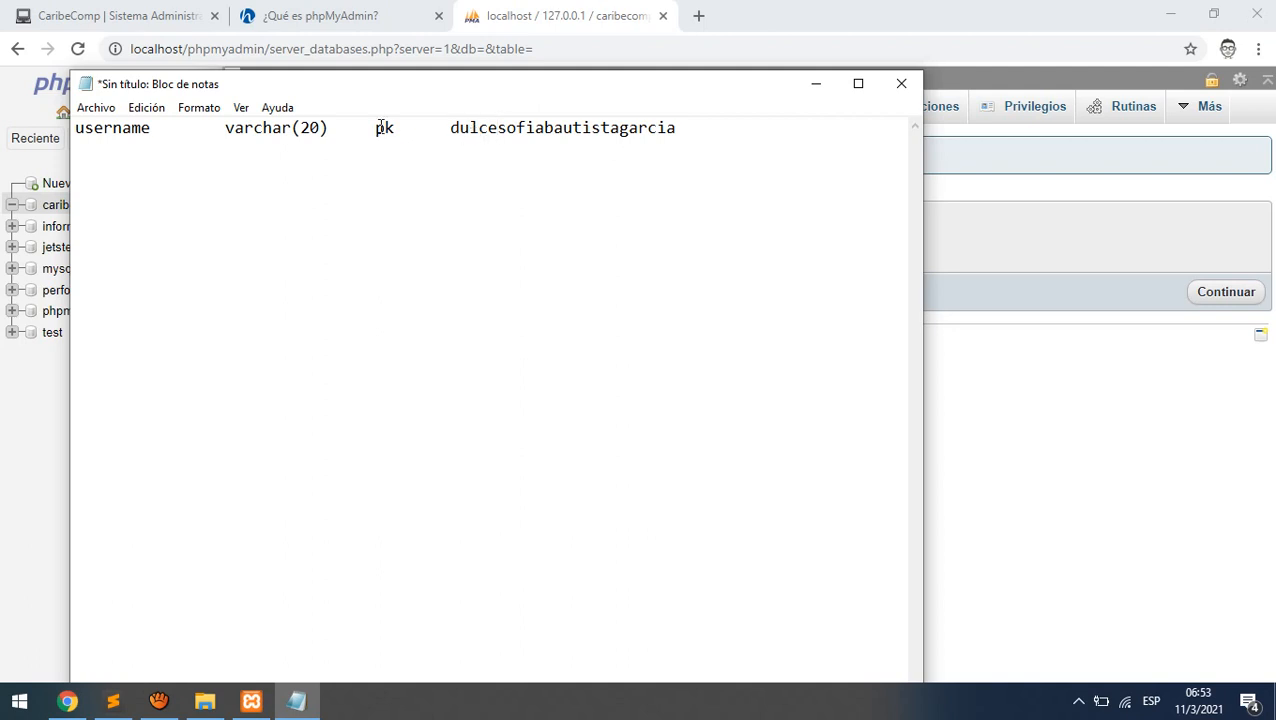
click(451, 128)
key(Right)
key(Right)
key(Right)
key(Right)
key(Right)
key(Right)
key(Right)
key(Right)
key(Right)
key(Right)
key(Right)
key(Right)
key(Right)
key(Right)
key(Right)
key(Right)
key(Right)
key(Right)
key(Right)
key(shift+Right)
key(shift+Right)
key(shift+Right)
key(shift+Right)
key(Delete)
- Cut the sample value, restore the line ending at pk, and start a new line
drag(226, 129, 346, 124)
drag(641, 128, 447, 116)
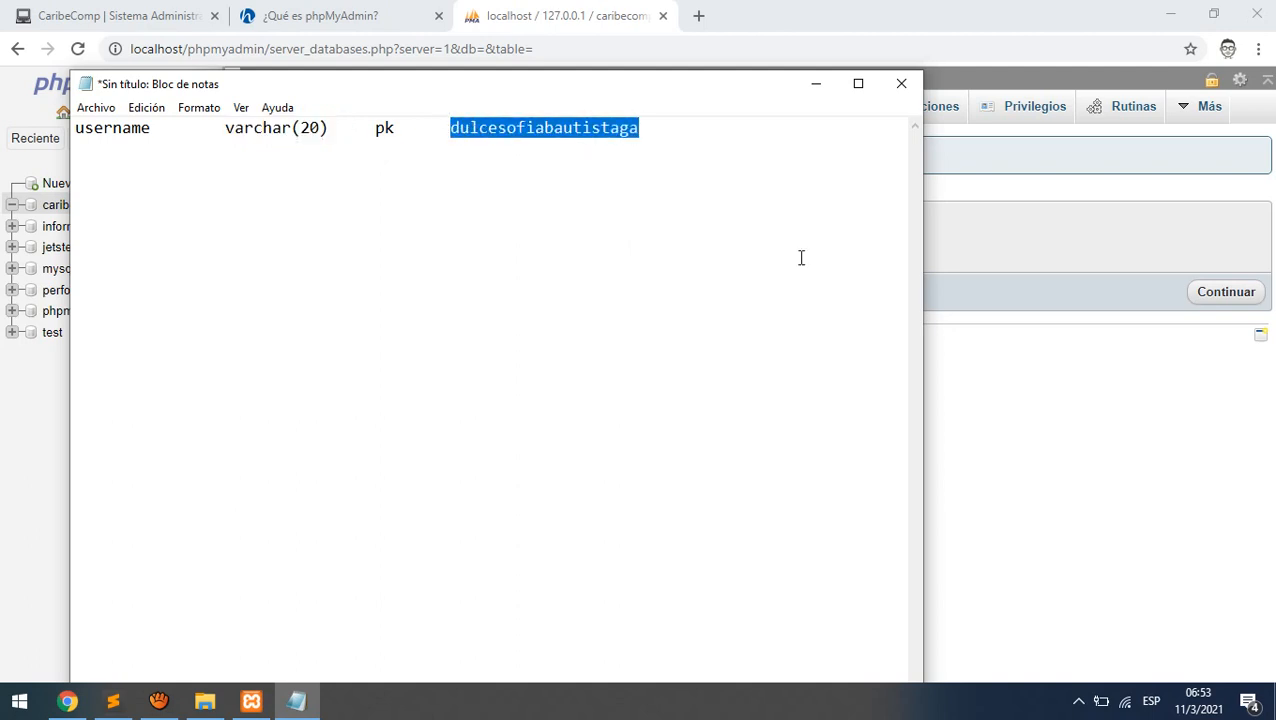
key(ctrl+x)
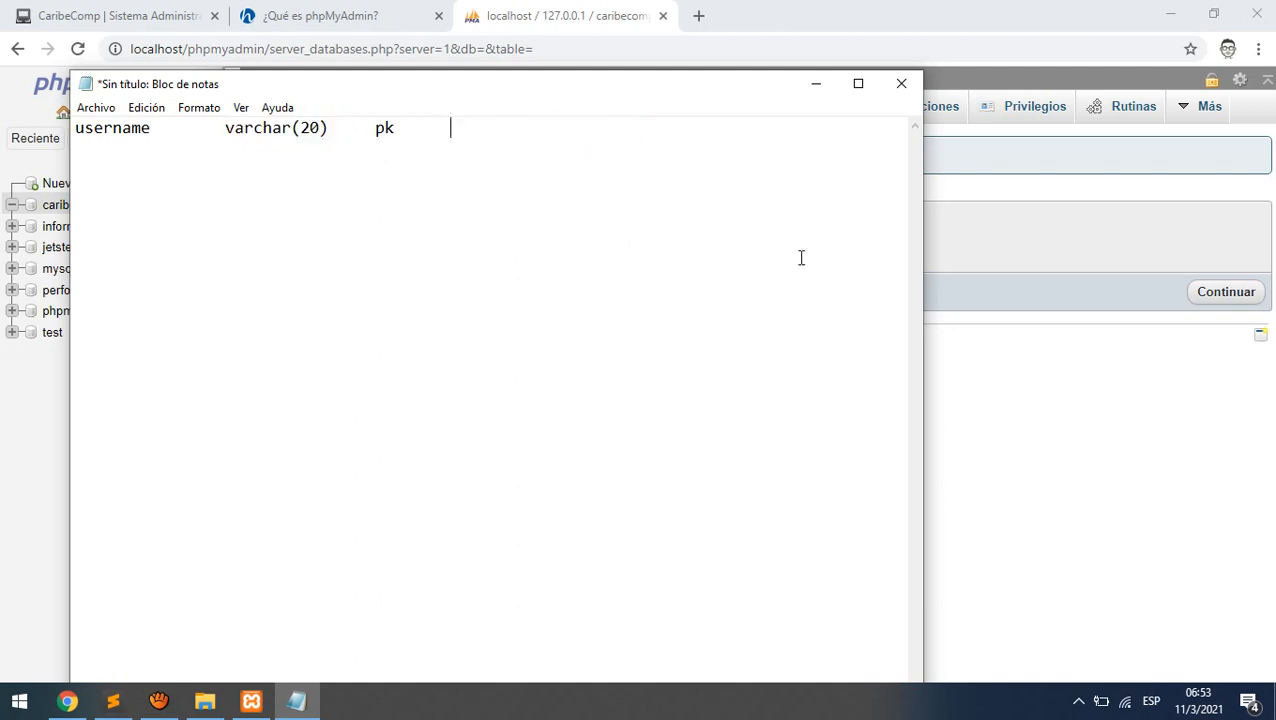
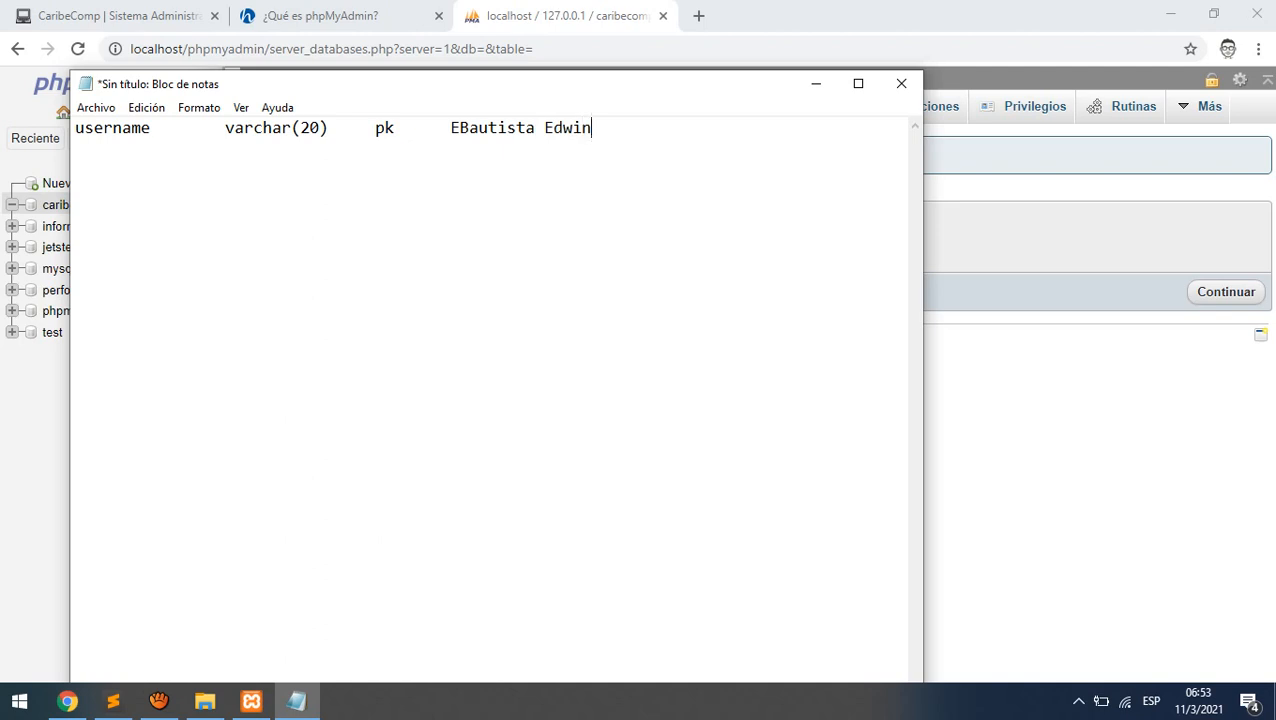
text(B)
key(BackSpace)
key(BackSpace)
key(BackSpace)
key(BackSpace)
key(BackSpace)
key(BackSpace)
key(BackSpace)
key(BackSpace)
key(BackSpace)
key(BackSpace)
key(BackSpace)
key(BackSpace)
key(BackSpace)
key(BackSpace)
key(BackSpace)
key(BackSpace)
key(BackSpace)
key(BackSpace)
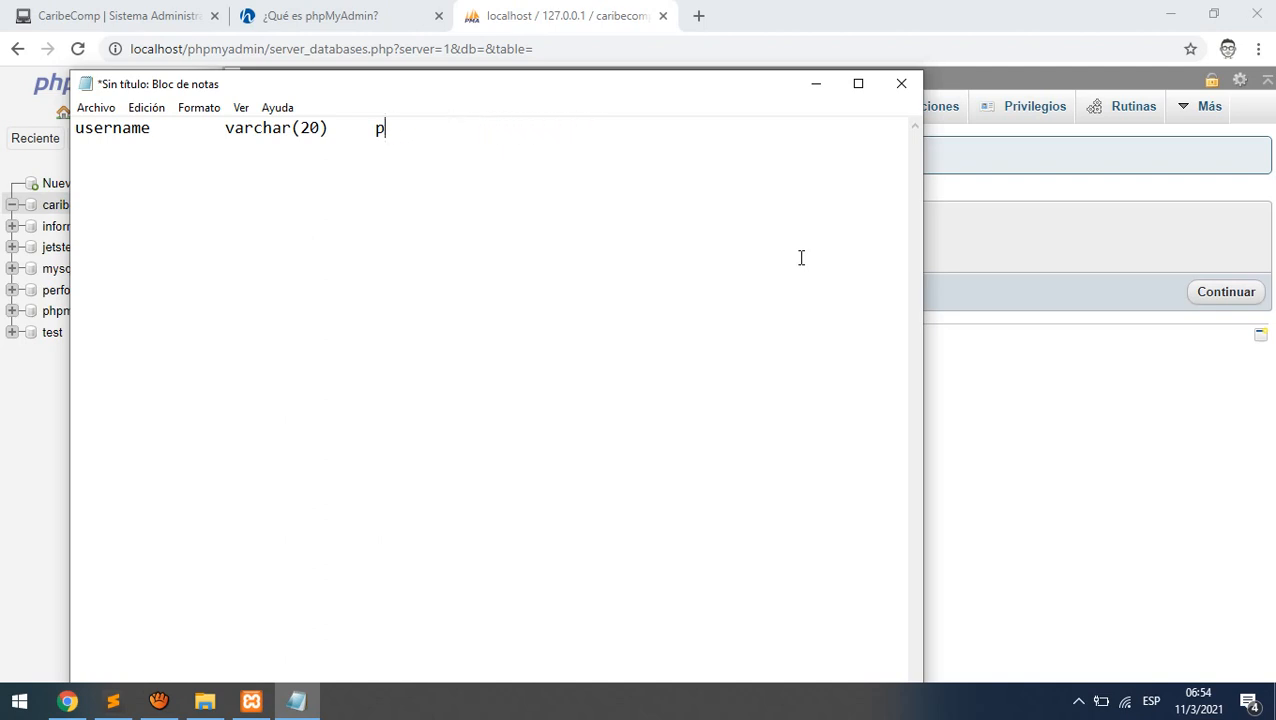
text(k)
key(Return)
- Add the password line with type varchar(200)
text(password)
key(Tab)
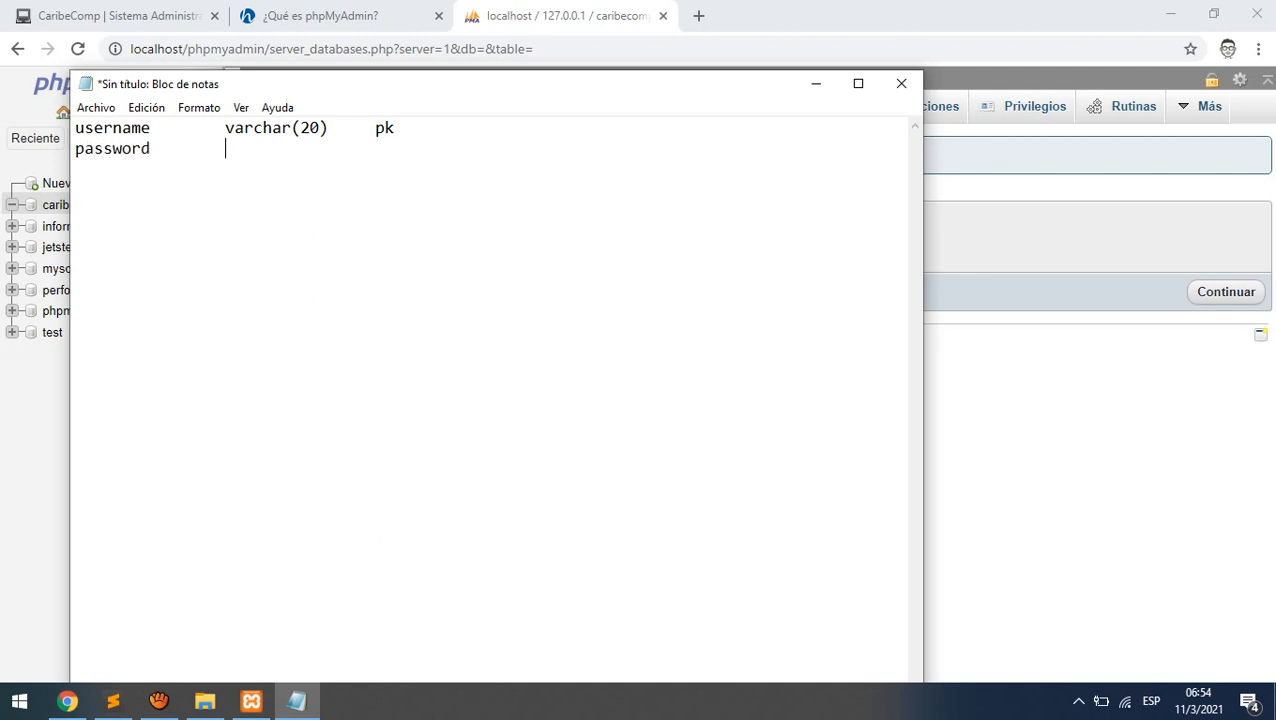
drag(156, 148, 83, 128)
click(245, 163)
click(254, 144)
text(varchar(200)
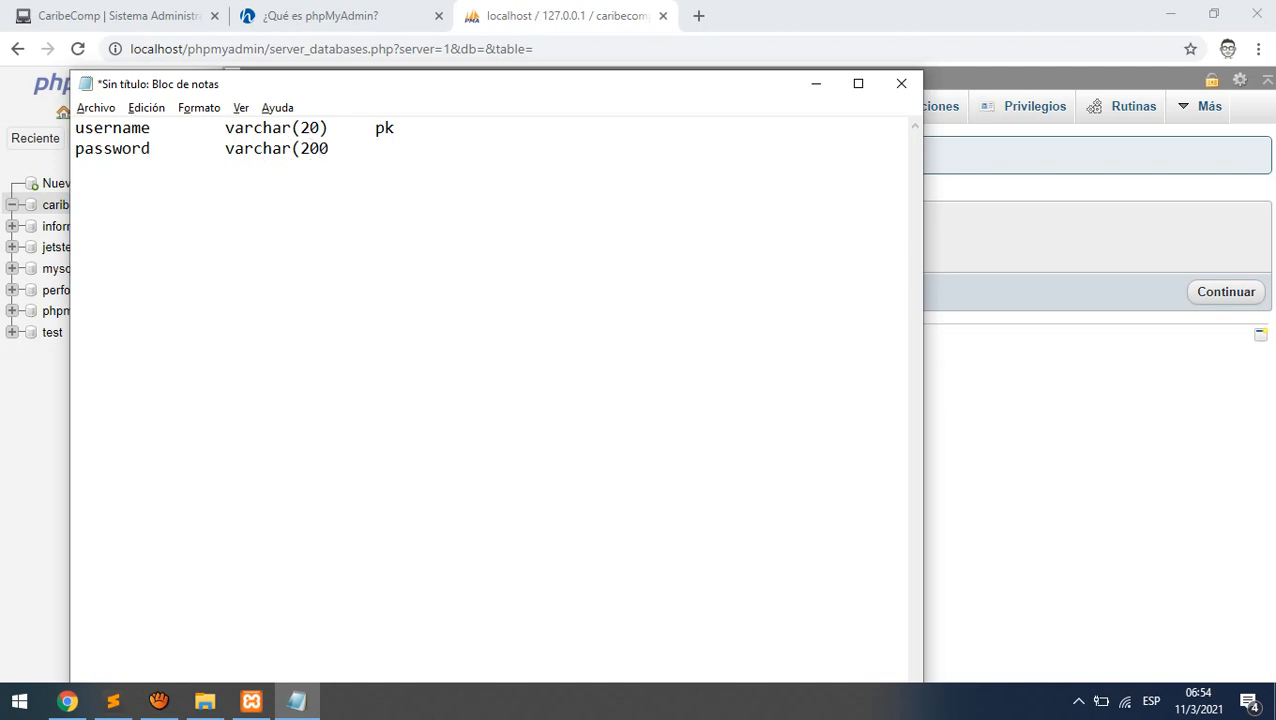
text())
drag(300, 148, 326, 148)
click(364, 155)
- Add a realname line with type varchar(100), then tab after pk on line 1
key(Return)
text(realnam)
key(BackSpace)
text(e)
key(Tab)
key(Tab)
key(BackSpace)
text(var)
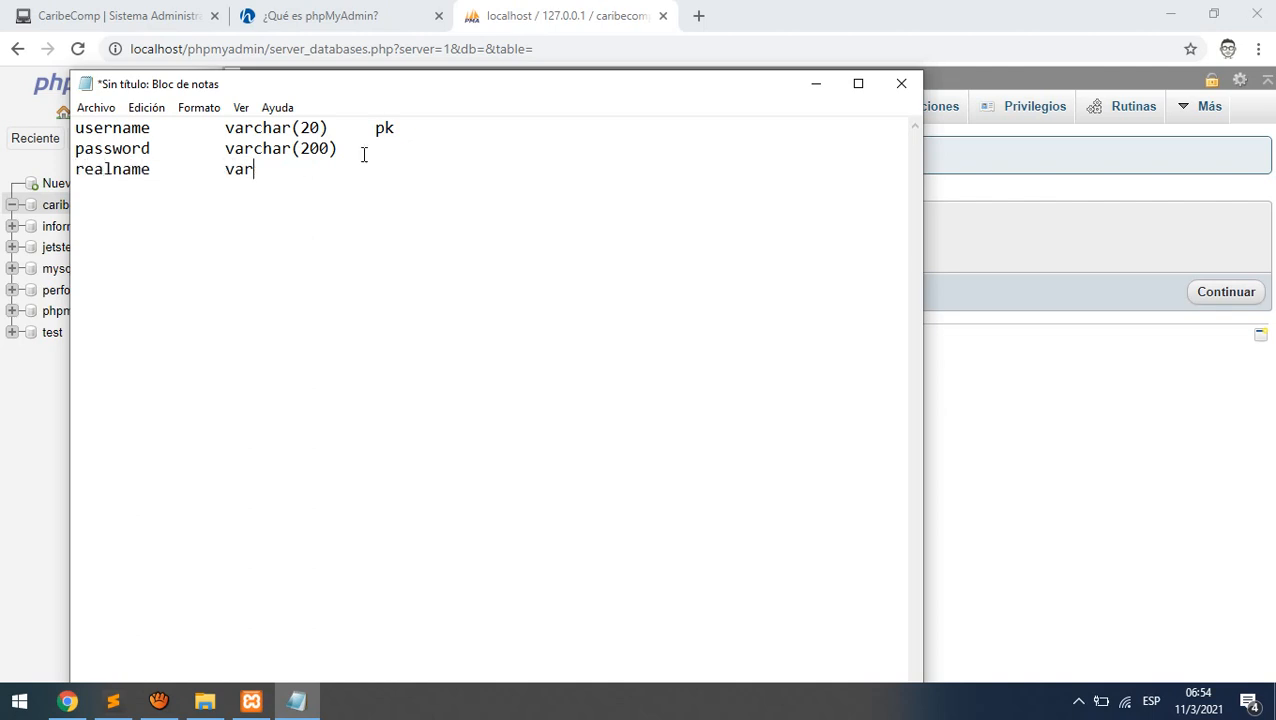
text(char(100))
key(Up)
key(Up)
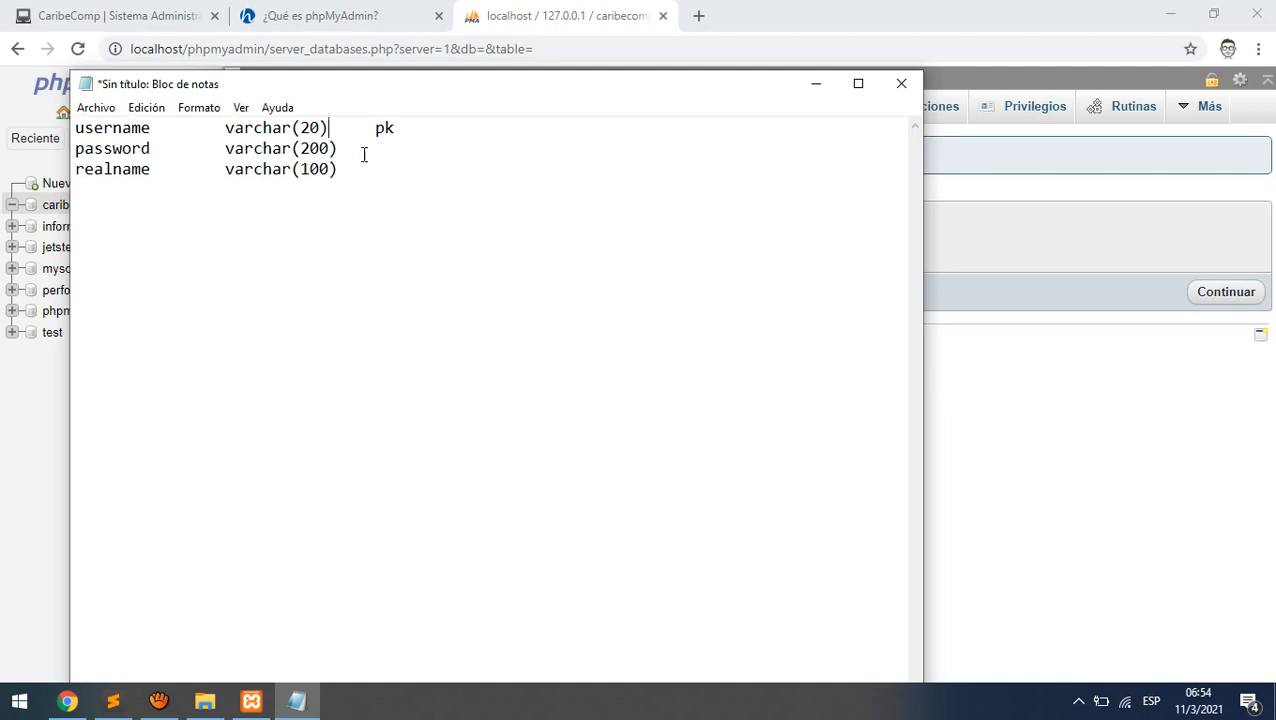
key(Right)
key(Right)
key(Right)
key(Tab)
- Add a sample username and sample password beside lines 1 and 2; remove a trial real name
key(Down)
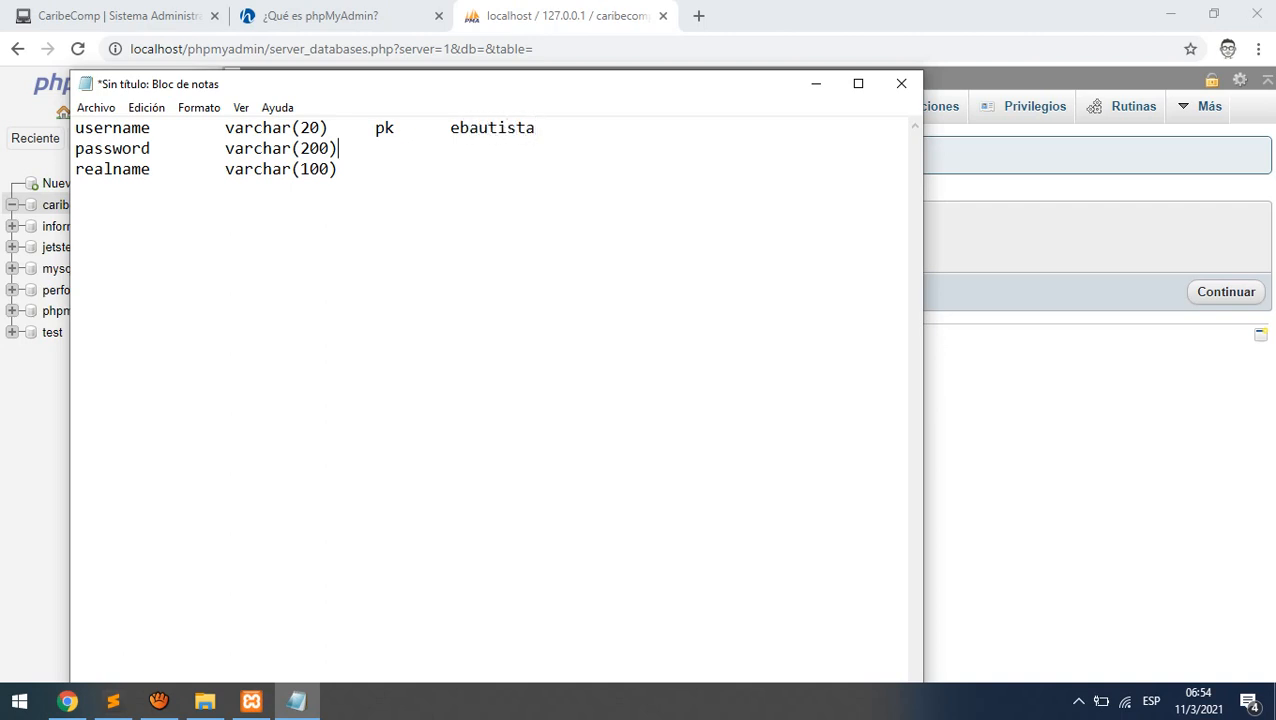
key(Tab)
key(Tab)
key(Tab)
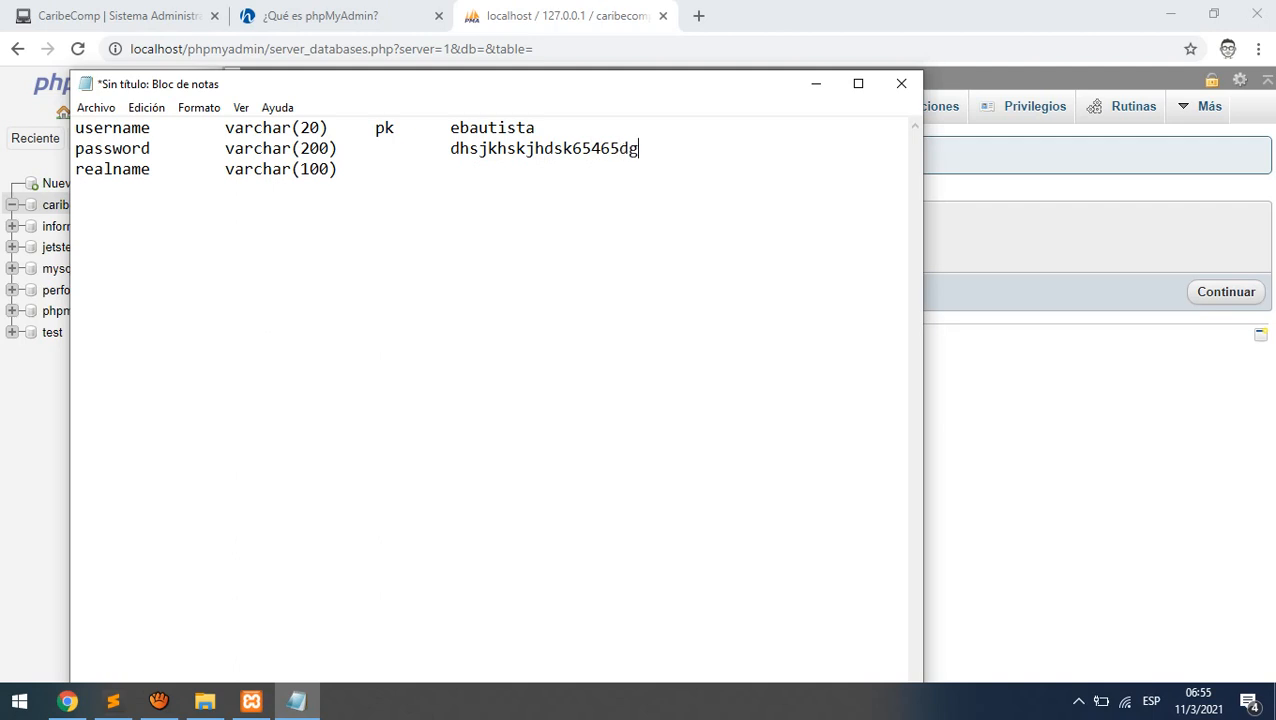
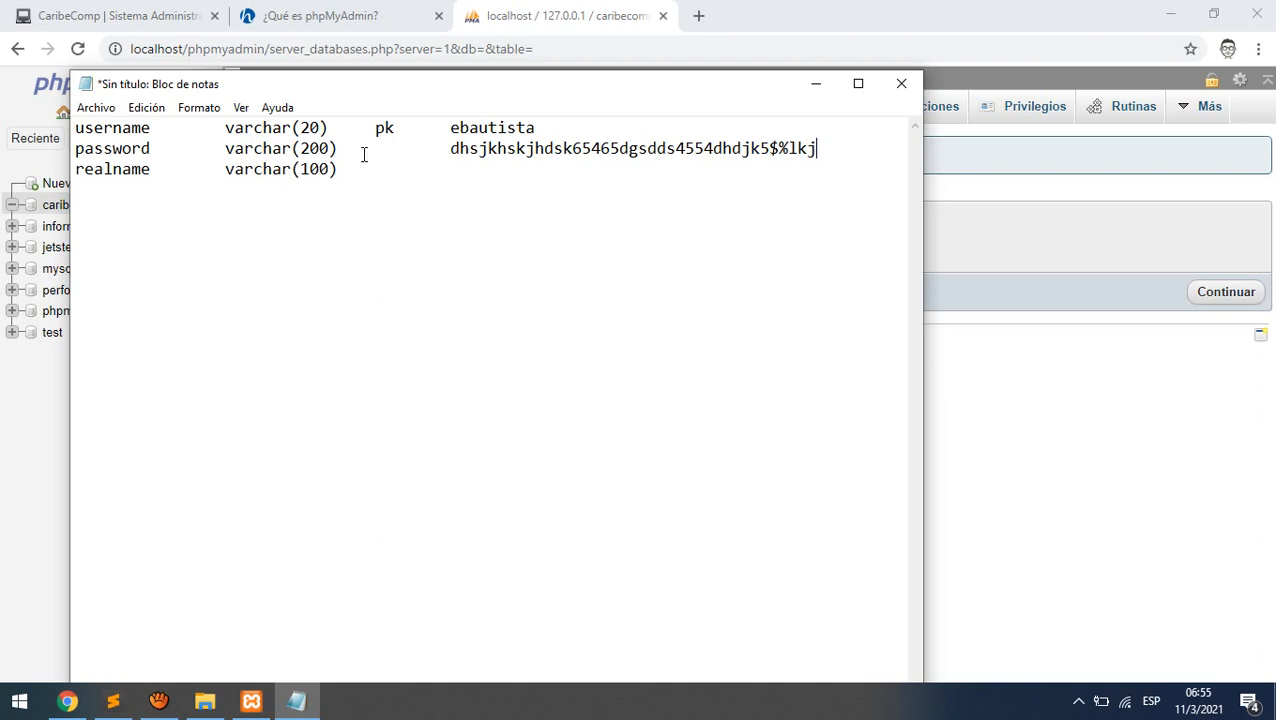
key(Down)
key(Tab)
key(Tab)
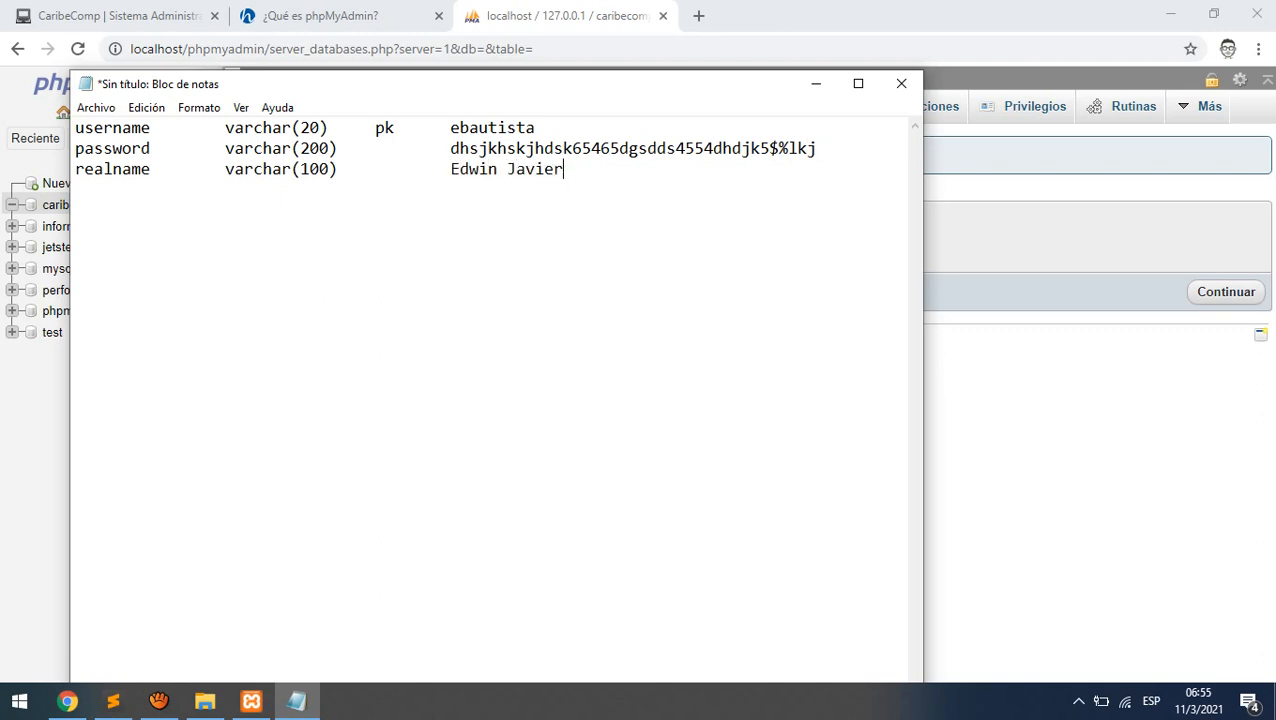
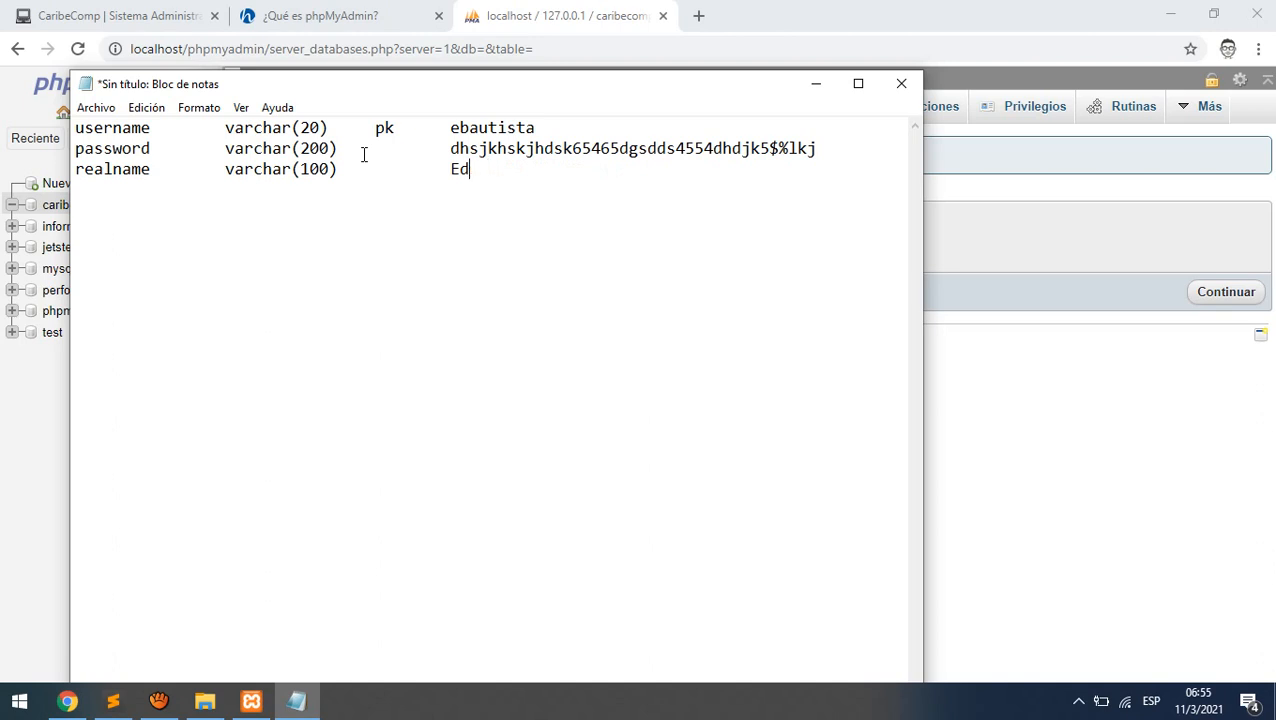
- Start a fourth plan line with the fechanac column name
key(Return)
text(fechanac)
key(Tab)
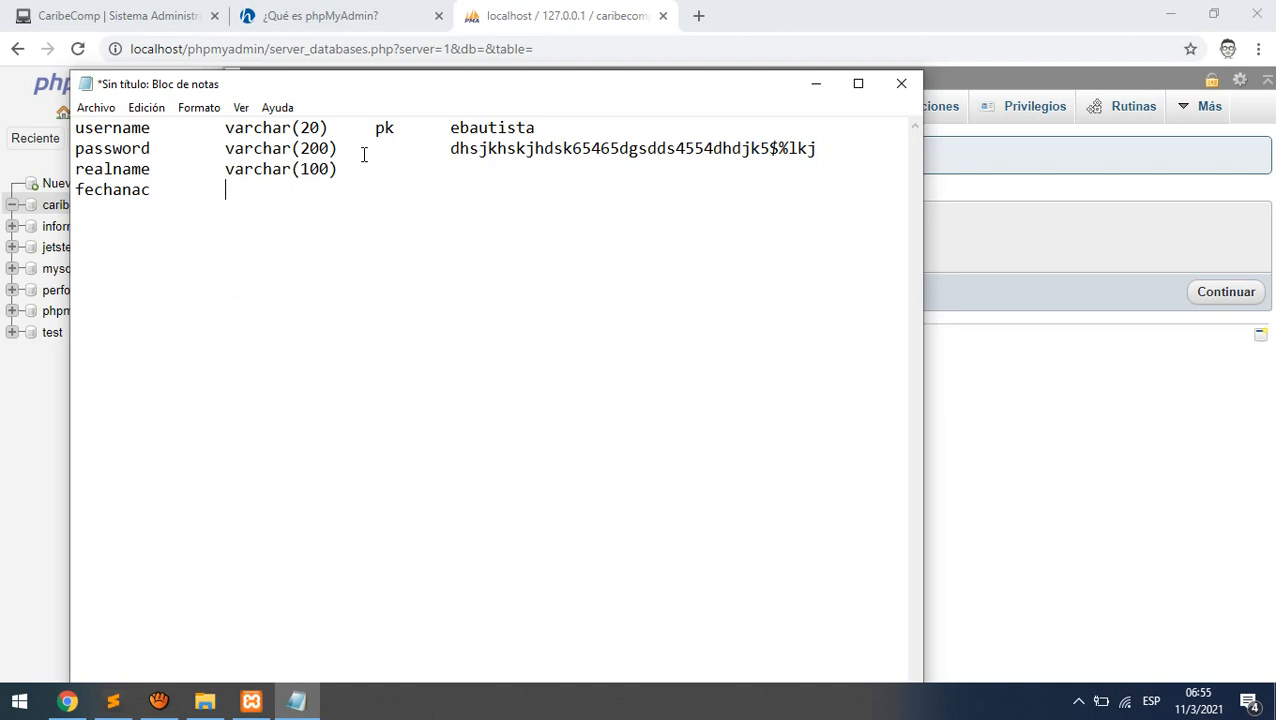
- Give fechanac the type date and add a genero line of type varchar(10)
text(date)
key(Return)
text(genero)
key(Tab)
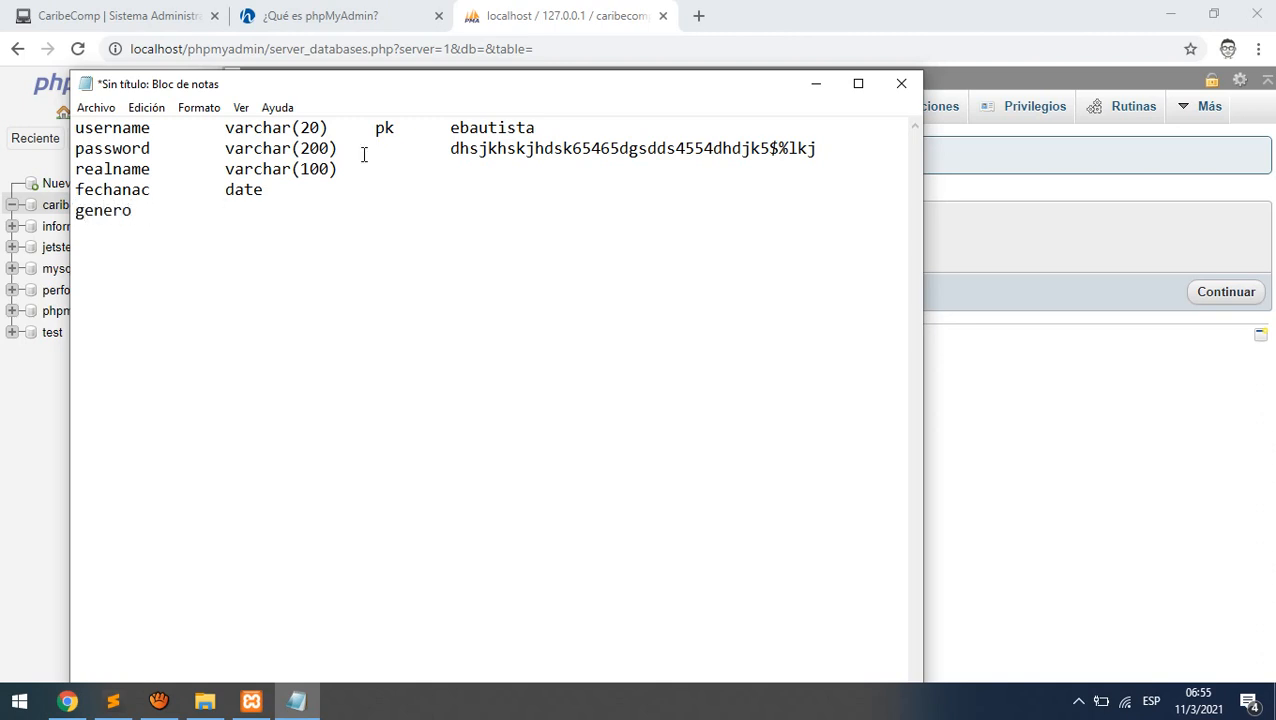
text(varchar(15))
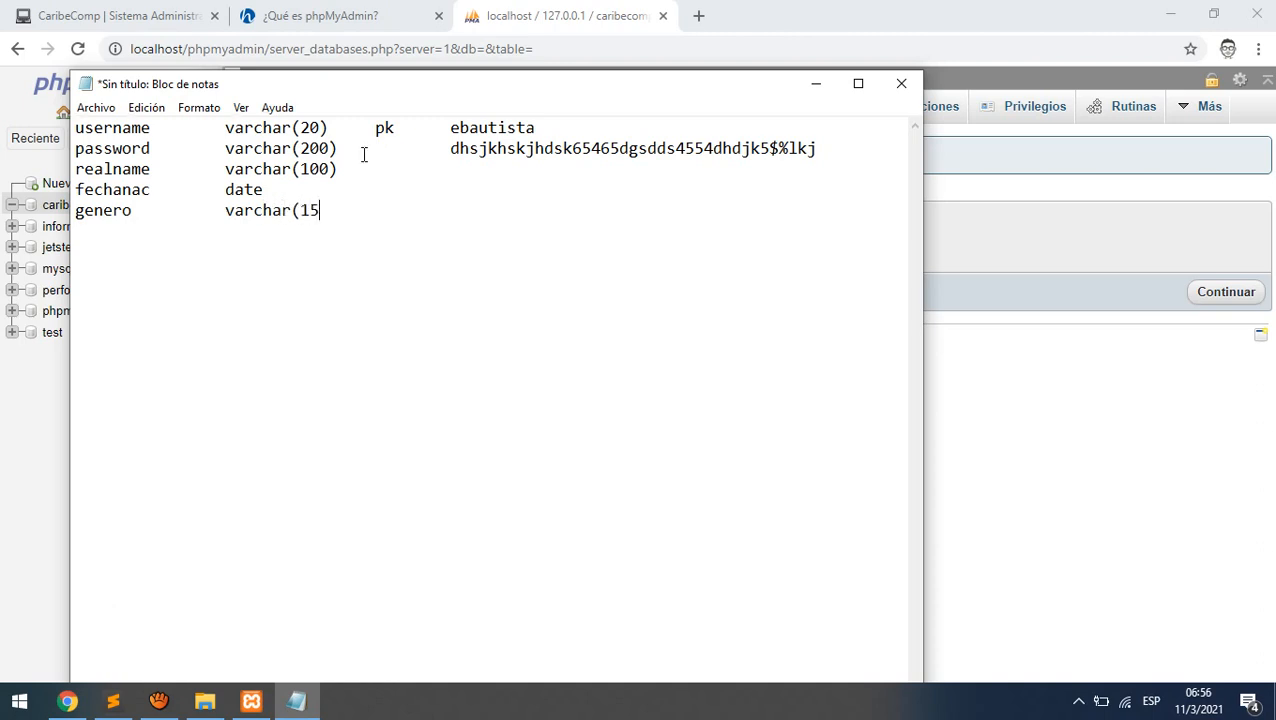
key(BackSpace)
key(BackSpace)
text(0))
key(Return)
- Type and remove a correo line, then return to the username name on line one
text(correo)
key(BackSpace)
key(BackSpace)
key(BackSpace)
key(BackSpace)
key(BackSpace)
key(BackSpace)
key(Up)
key(Up)
key(Up)
key(Up)
key(Up)
key(Right)
key(Right)
key(Right)
key(Right)
key(Right)
key(Right)
key(Right)
key(Right)
key(BackSpace)
key(BackSpace)
key(BackSpace)
key(BackSpace)
key(BackSpace)
- Rename the first three fields to usuario, clave and nombrereal
key(BackSpace)
text(uario)
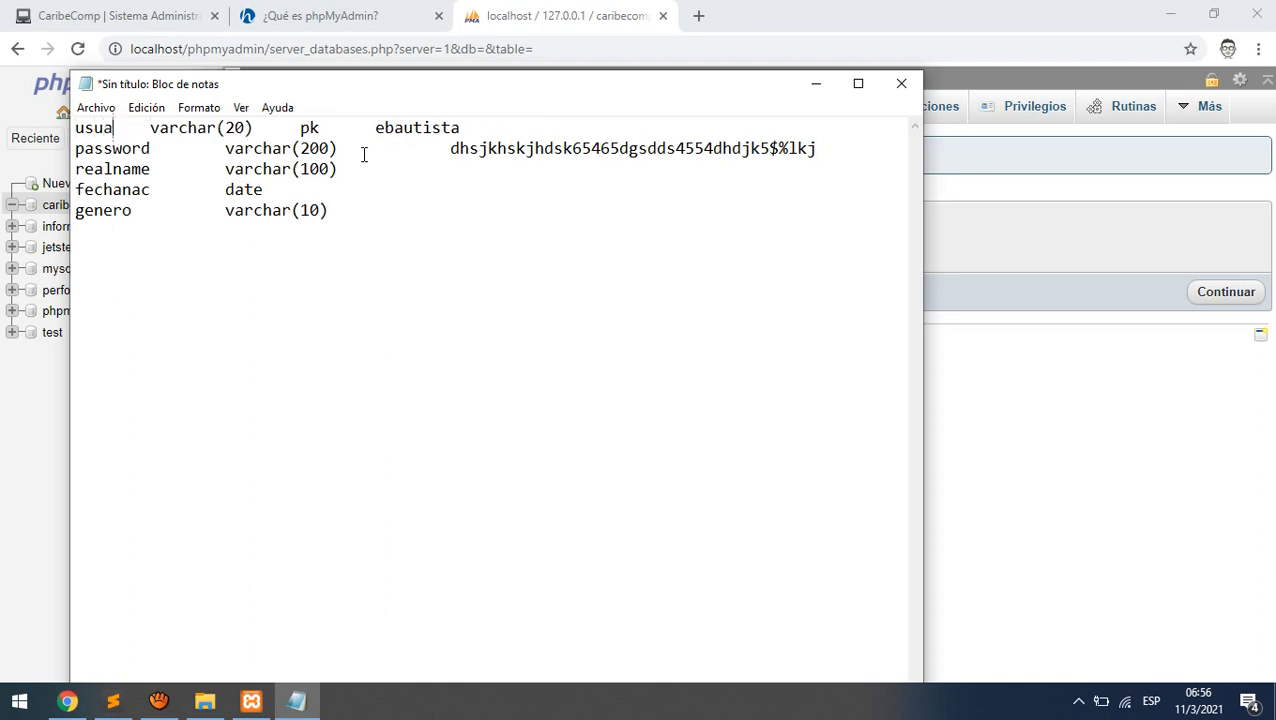
key(Tab)
key(Down)
key(BackSpace)
key(BackSpace)
key(BackSpace)
key(BackSpace)
key(BackSpace)
key(BackSpace)
key(BackSpace)
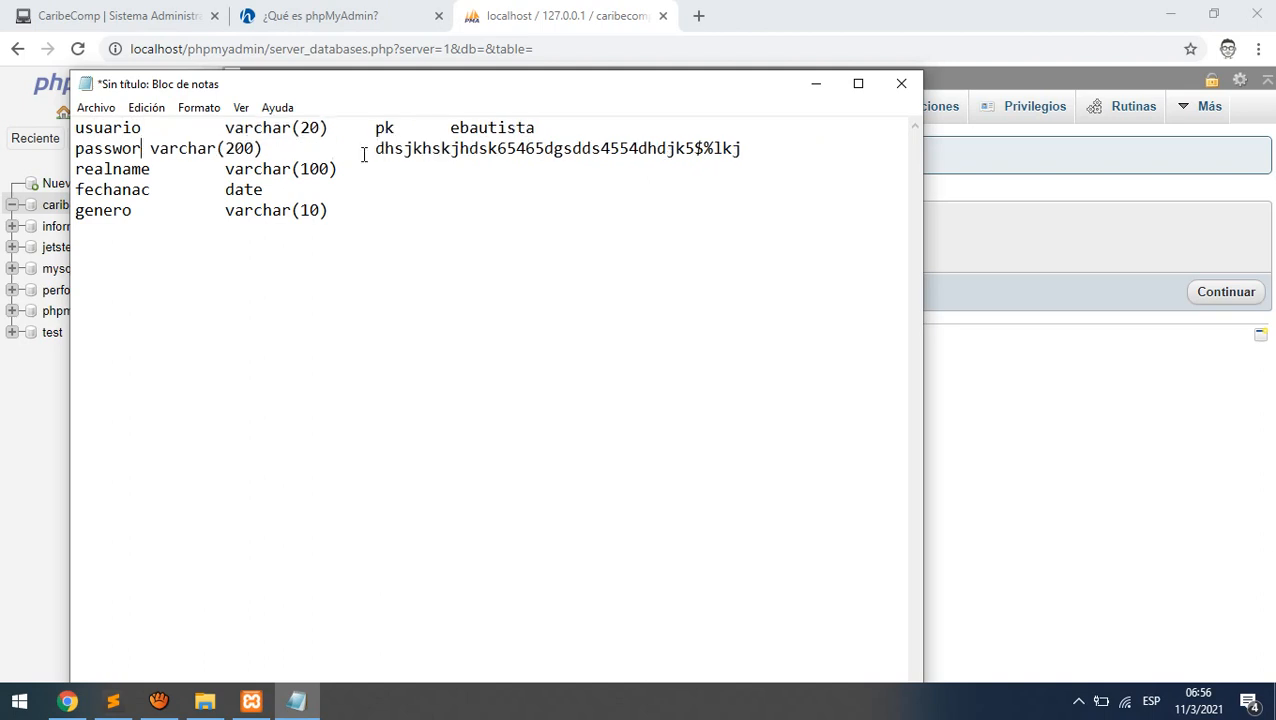
key(BackSpace)
text(clave)
key(Tab)
key(Down)
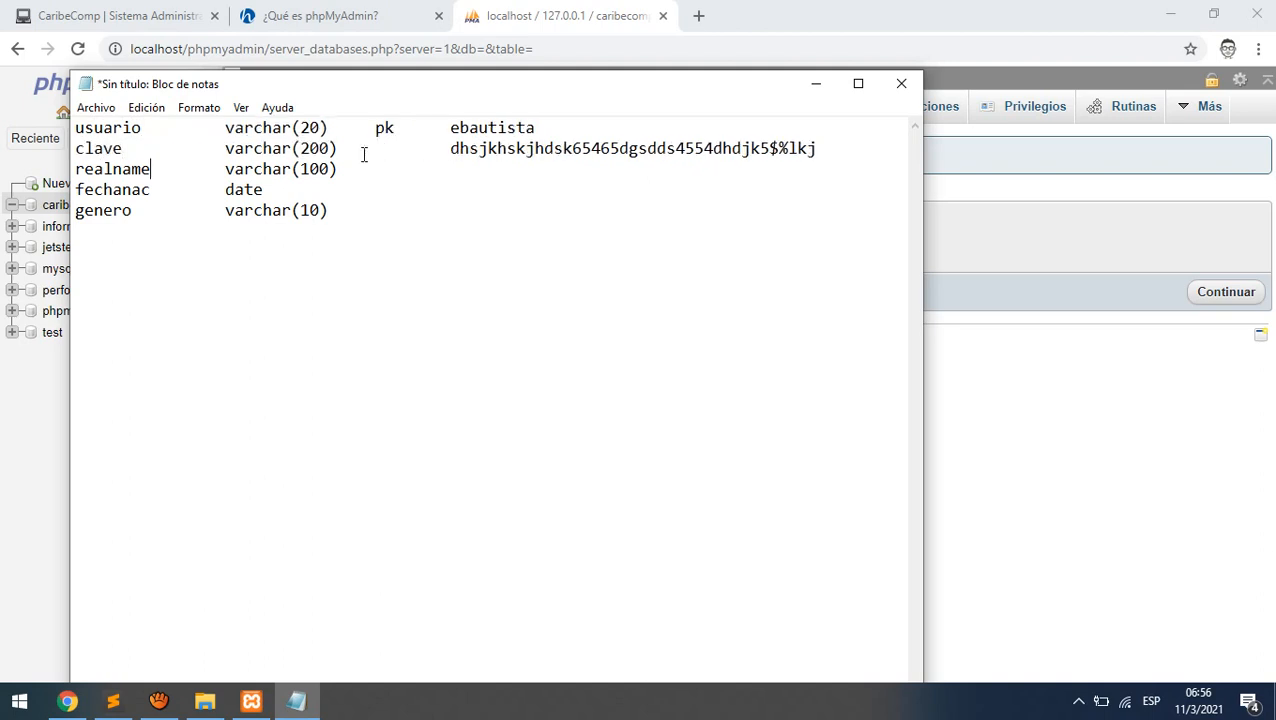
key(BackSpace)
key(BackSpace)
key(BackSpace)
key(BackSpace)
key(BackSpace)
key(BackSpace)
key(BackSpace)
key(BackSpace)
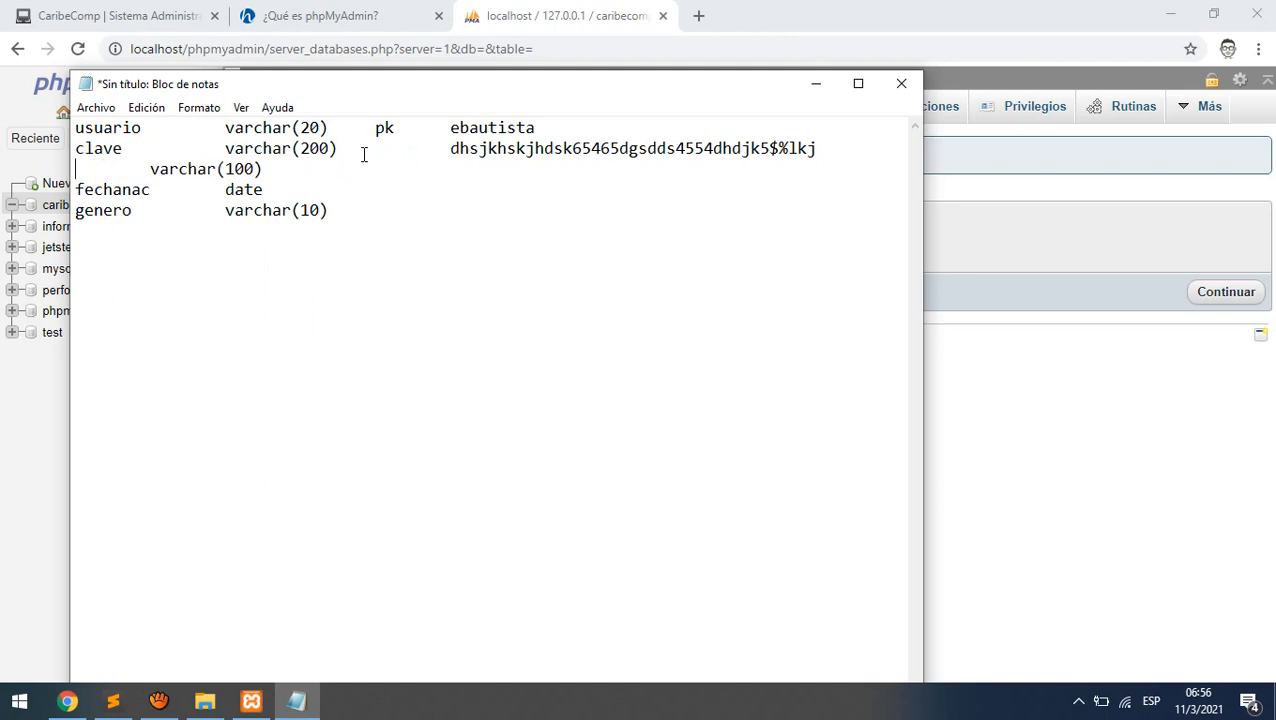
text(nombrereal)
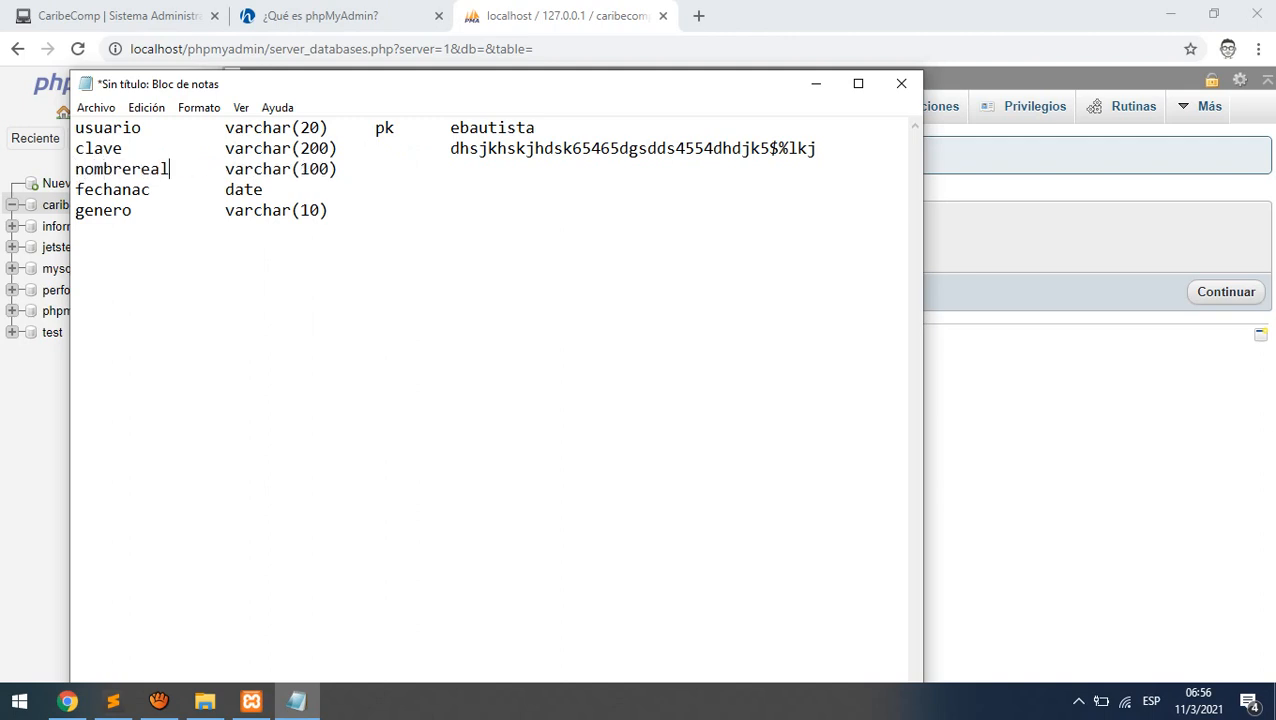
- Add a correo field of type varchar(200) below genero
key(Down)
key(Down)
key(Return)
text(correo)
key(Tab)
text(varchar)
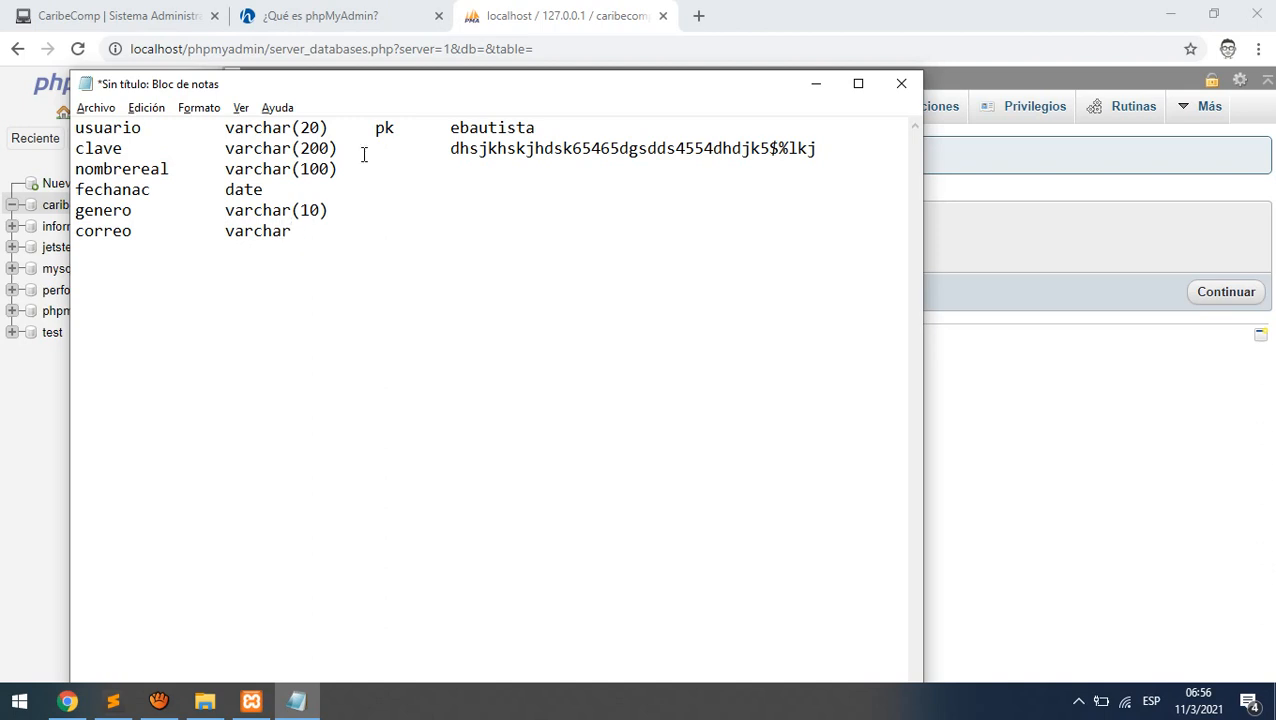
text((200)
- Add a registro field of type timestamp defaulting to current_timestamp
text(inserte)
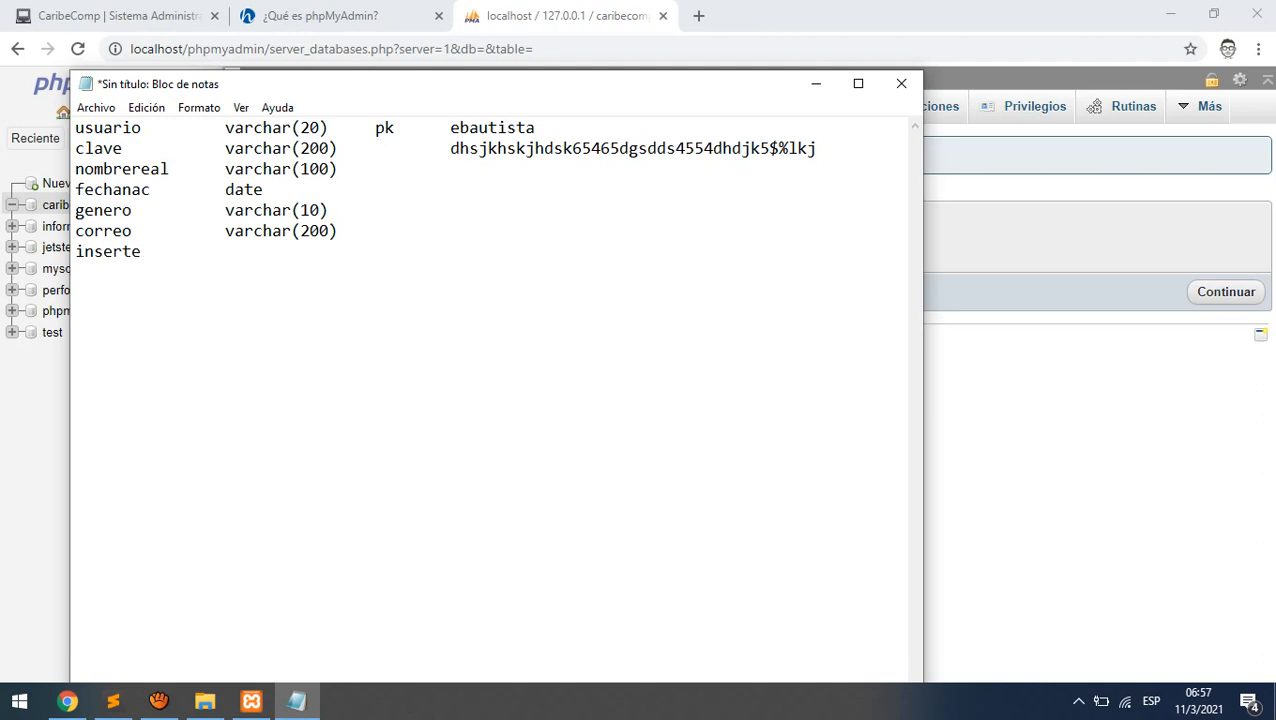
key(BackSpace)
key(BackSpace)
key(BackSpace)
key(BackSpace)
key(BackSpace)
key(BackSpace)
key(BackSpace)
text(resgir)
key(BackSpace)
key(BackSpace)
key(BackSpace)
key(BackSpace)
text(gistro	timest)
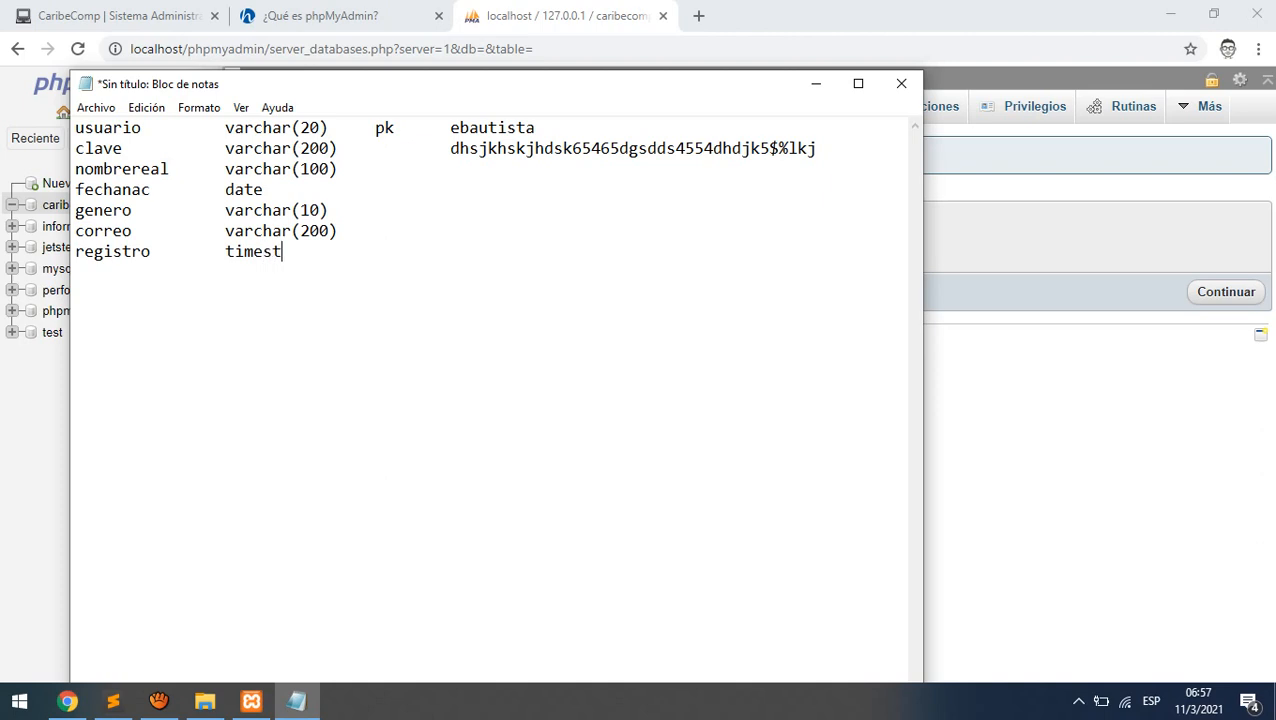
text(amp)
key(Tab)
text(current_time)
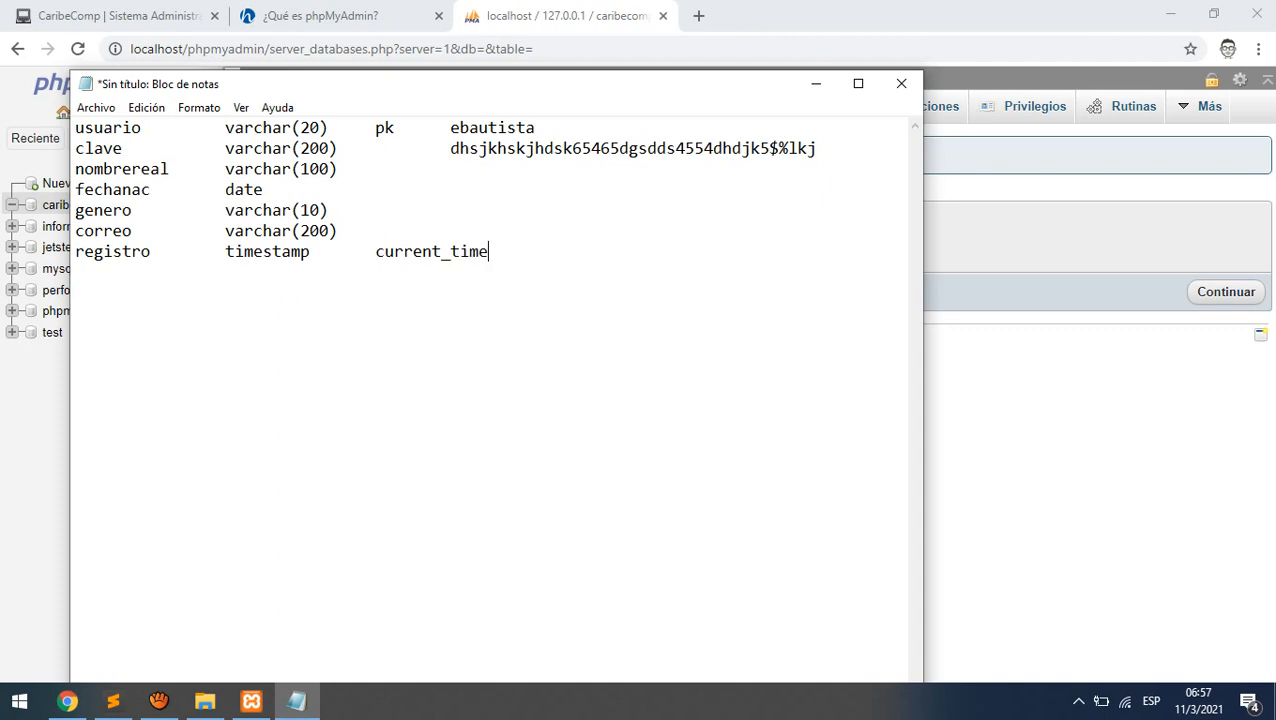
text(stamp)
- Review the field list, then move the Notepad window aside to reveal phpMyAdmin
drag(79, 133, 594, 252)
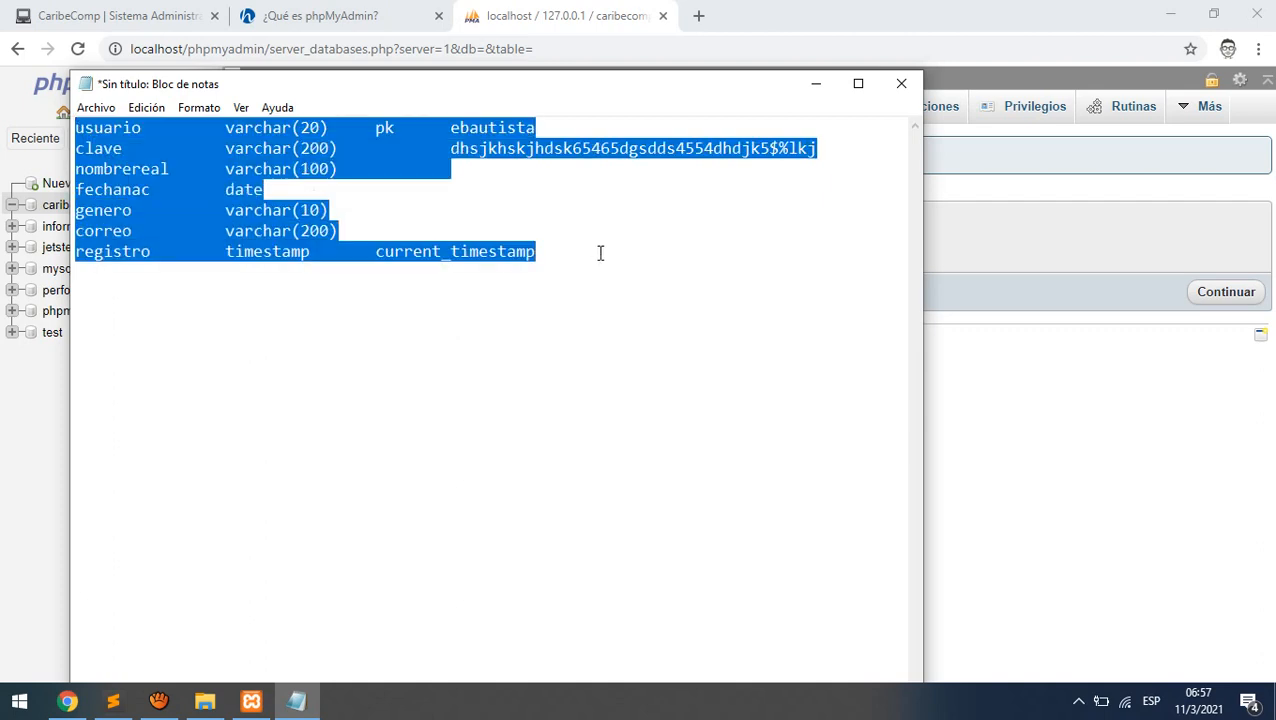
click(584, 256)
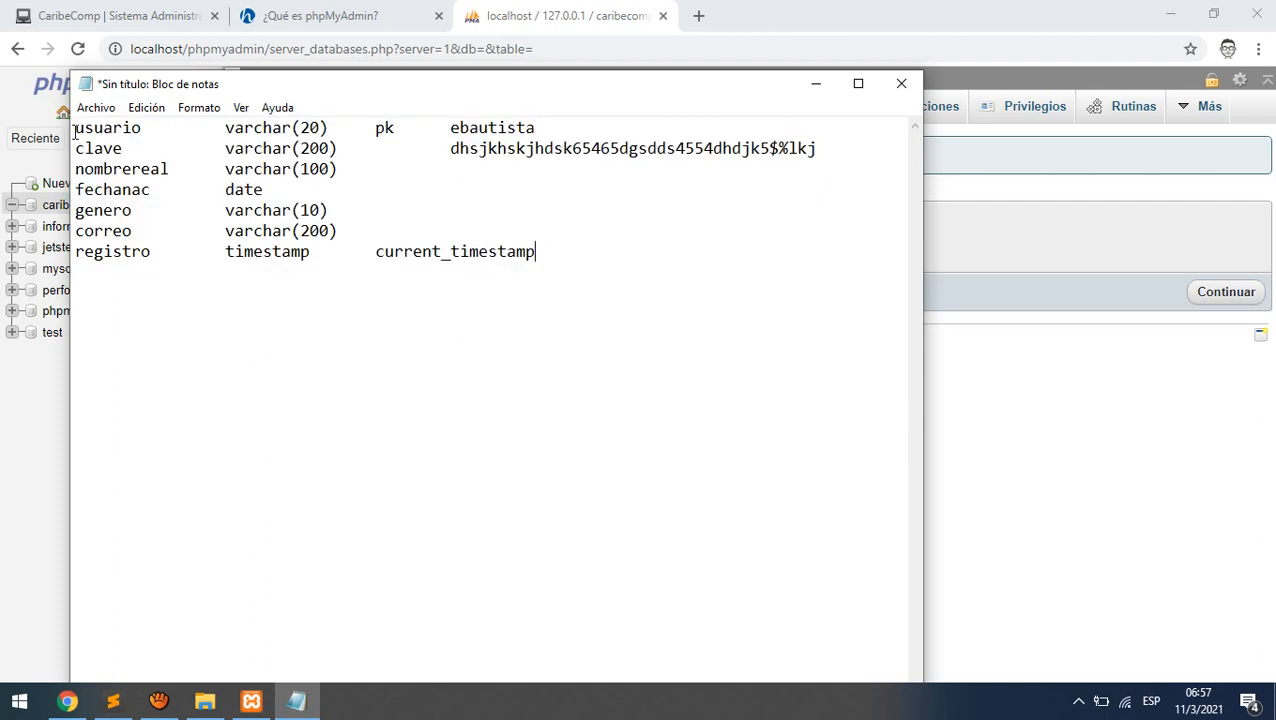
drag(76, 133, 200, 172)
drag(84, 190, 178, 192)
drag(86, 212, 155, 232)
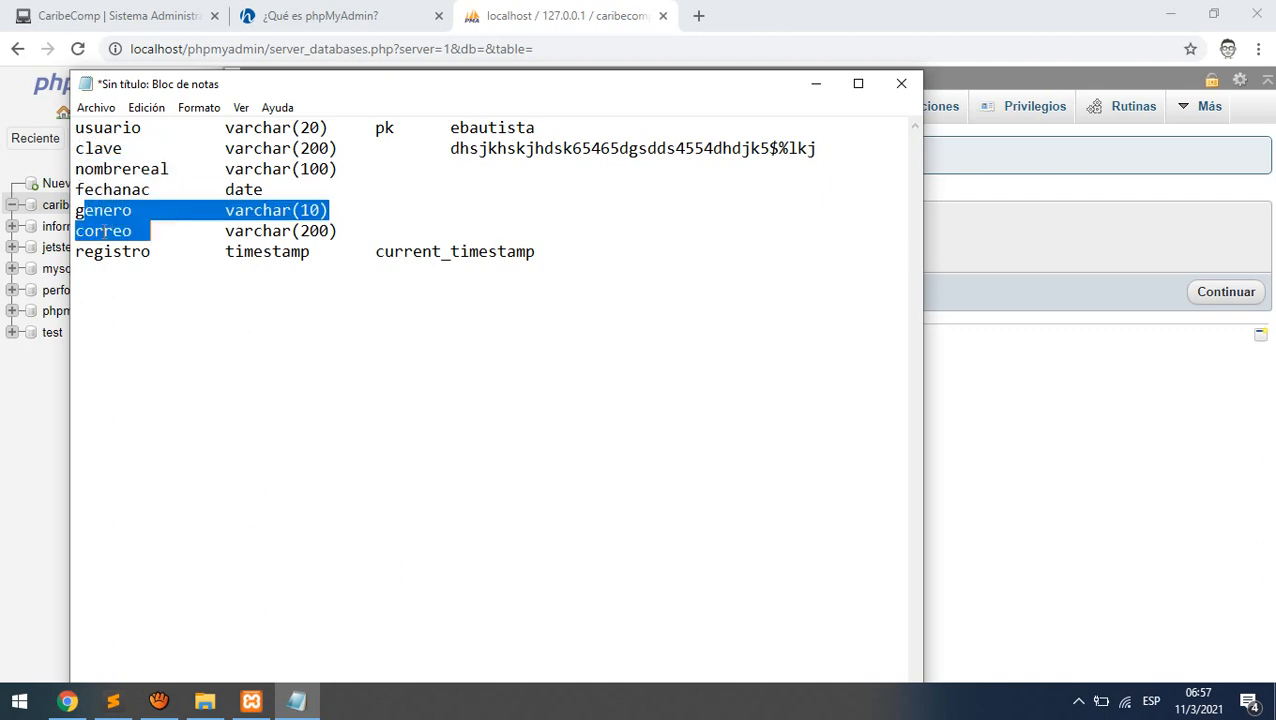
click(124, 252)
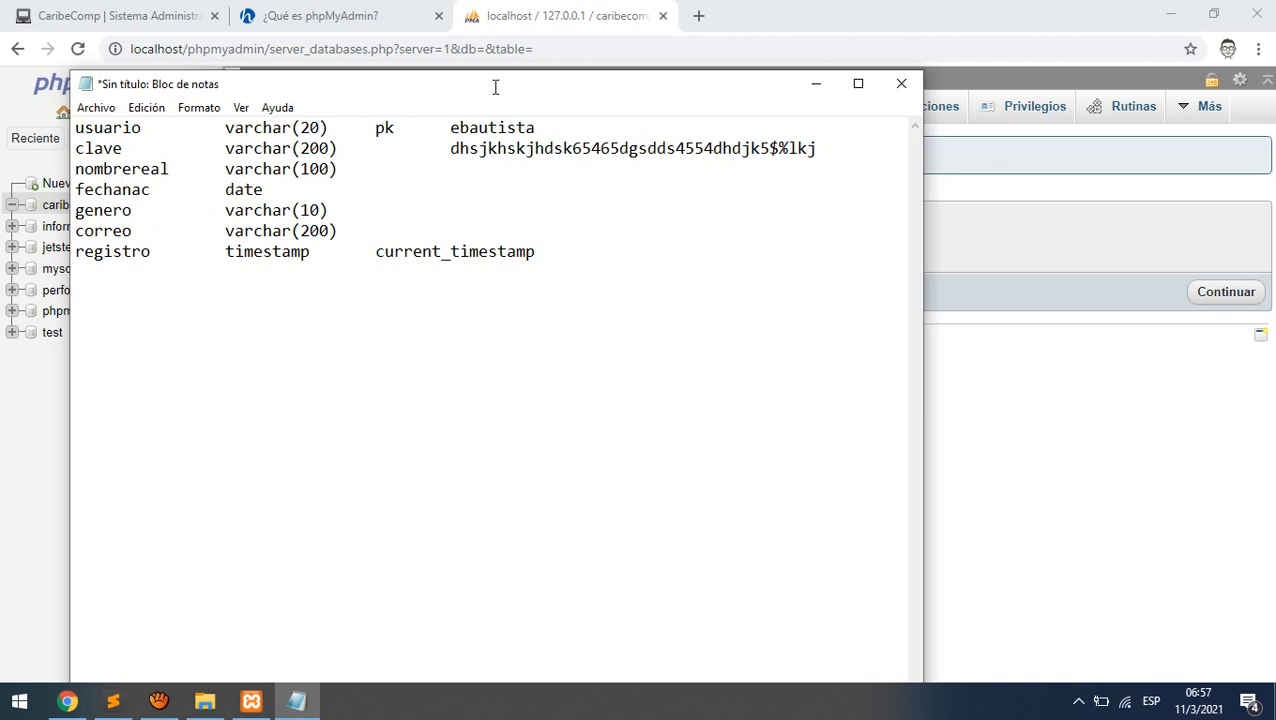
drag(490, 84, 1275, 88)
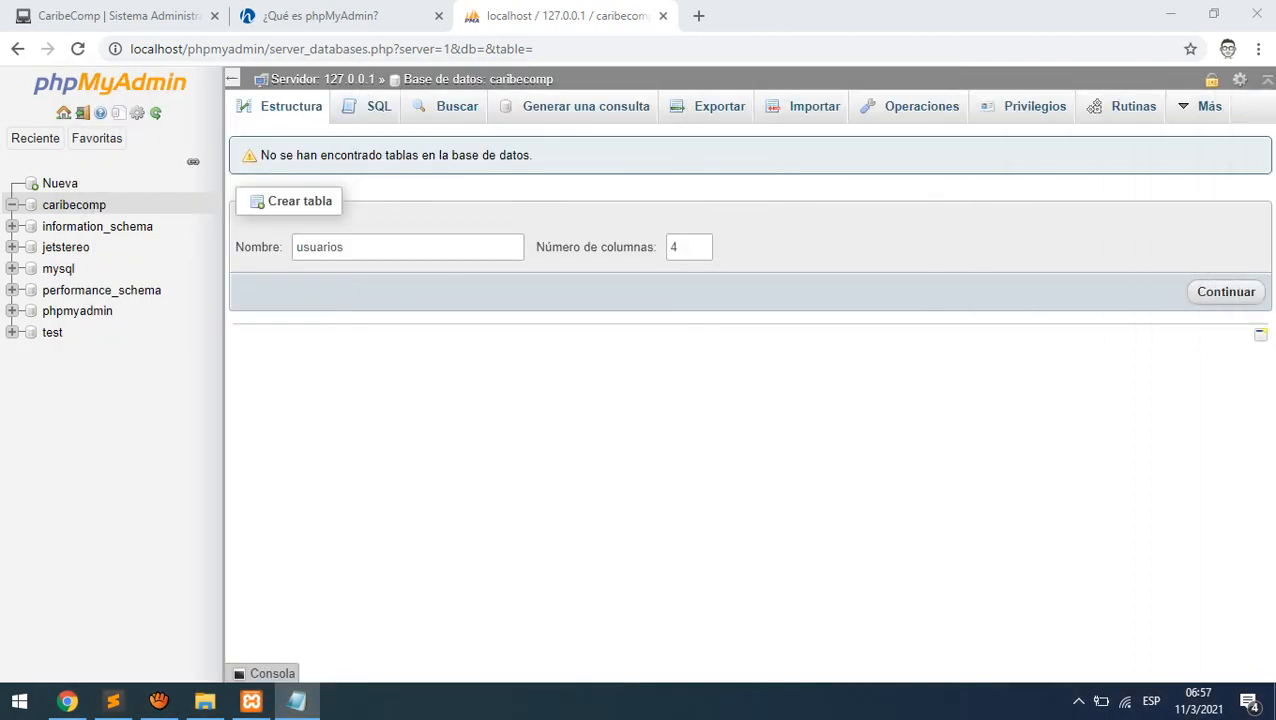
- Name the new table usuarios, raise its column count to 7, and continue
click(345, 240)
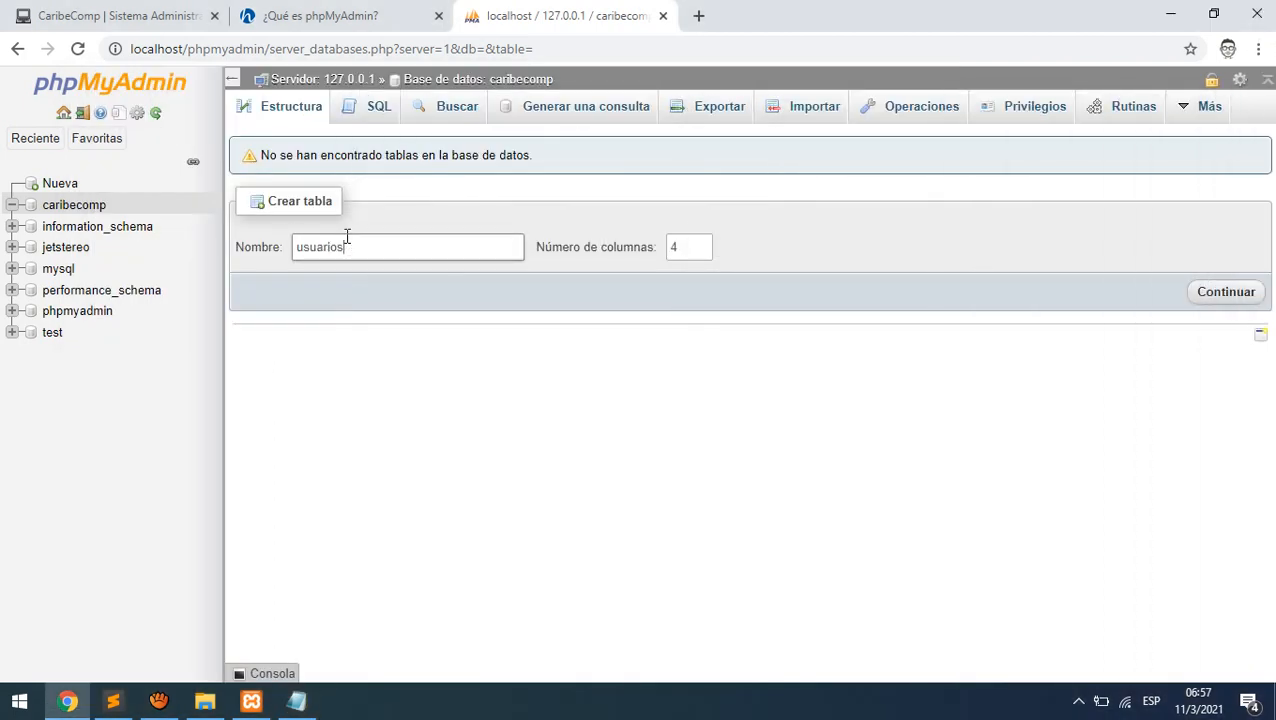
click(701, 244)
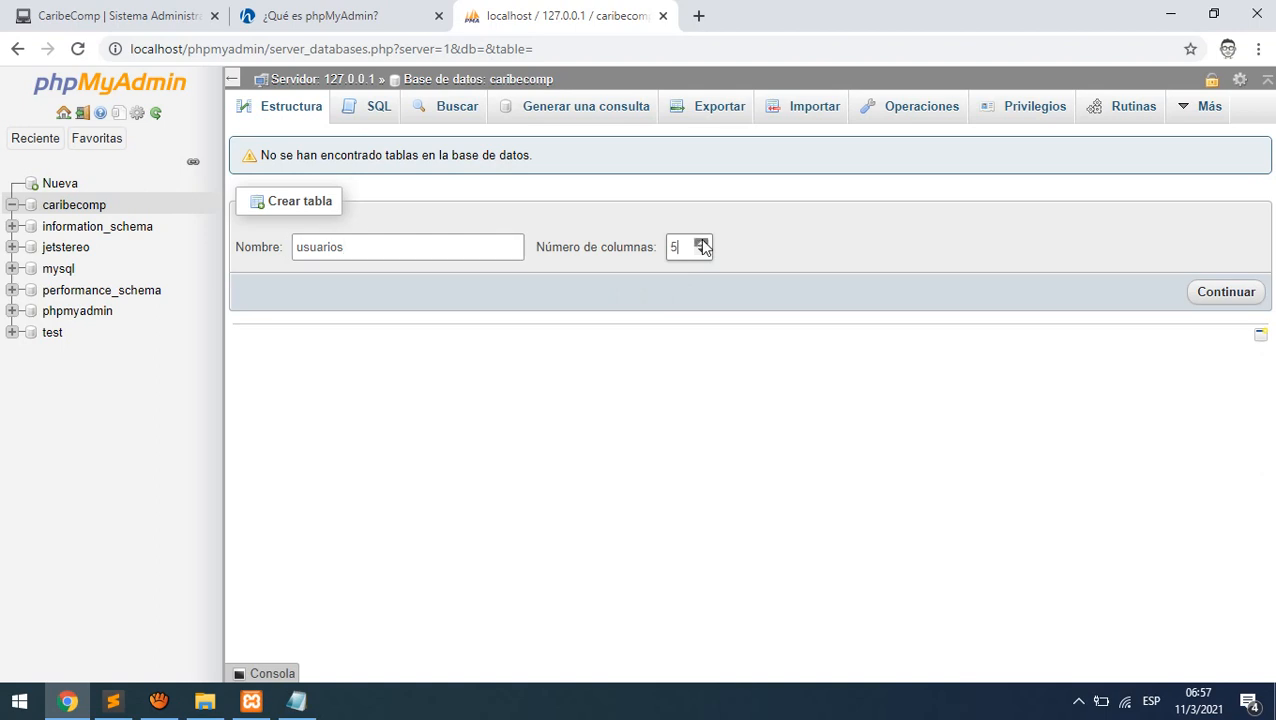
click(701, 244)
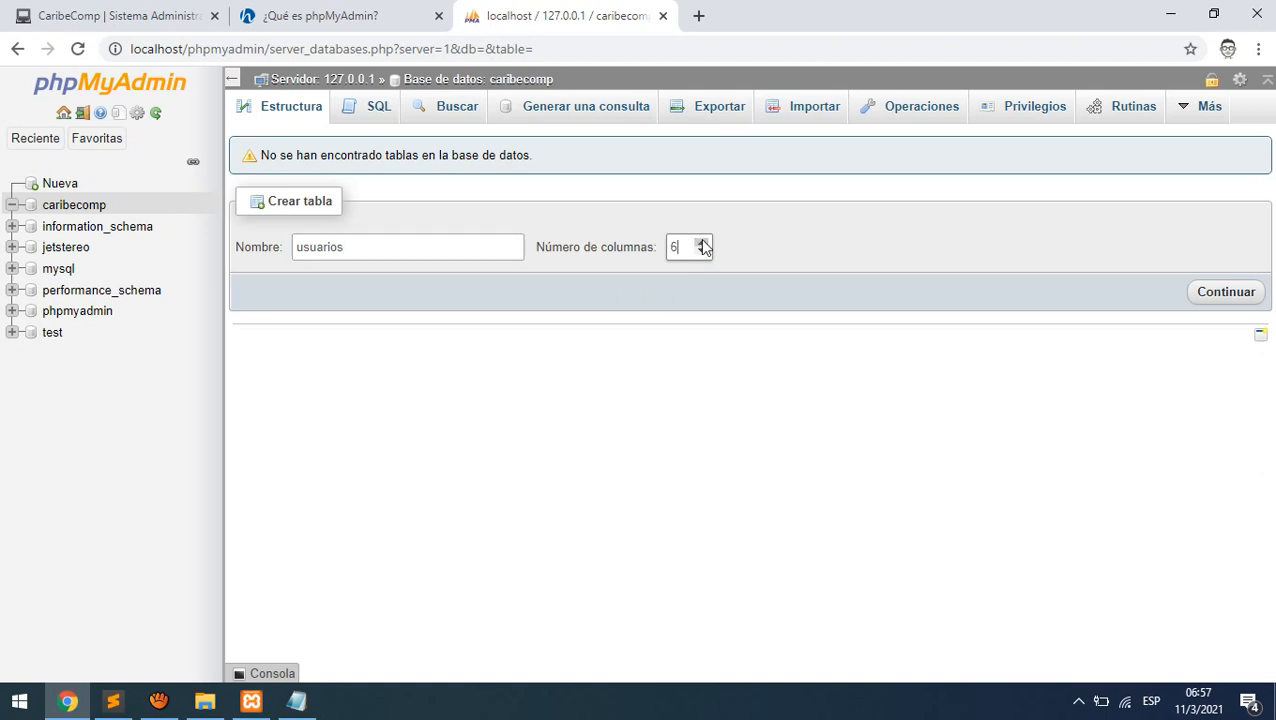
click(1211, 300)
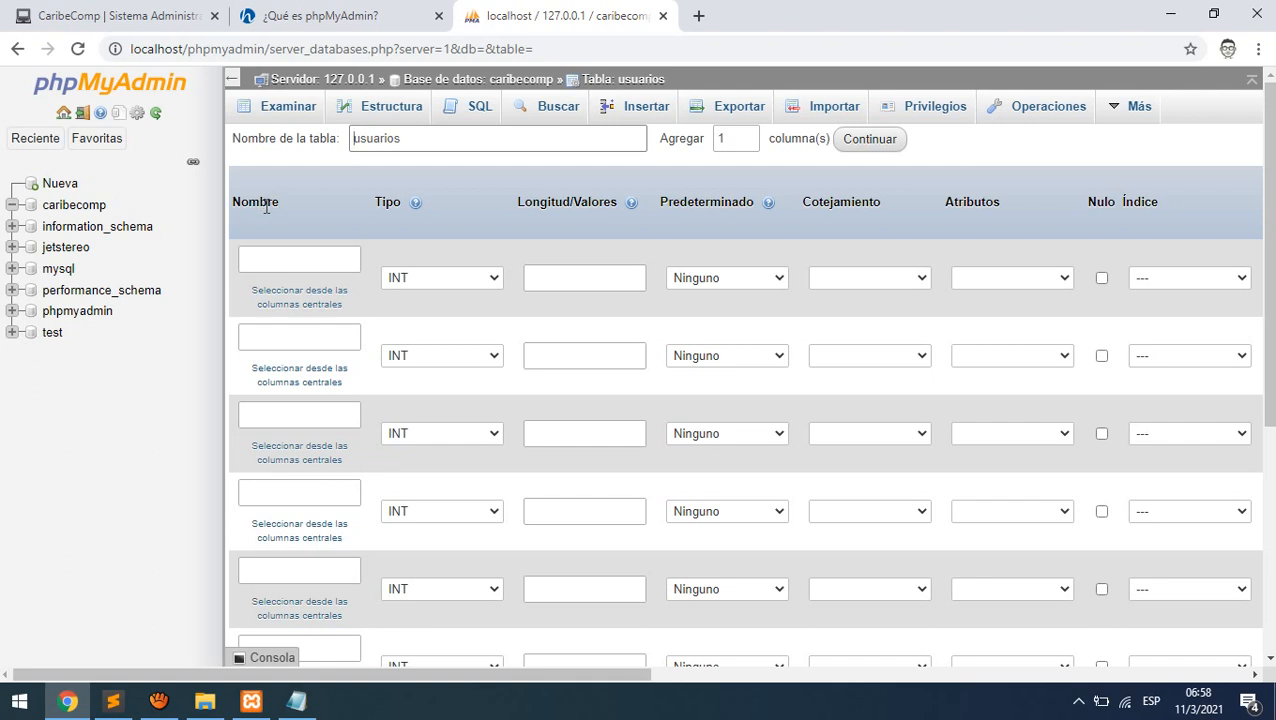
- Name the first column usuario with type VARCHAR and length 20
click(268, 259)
click(479, 242)
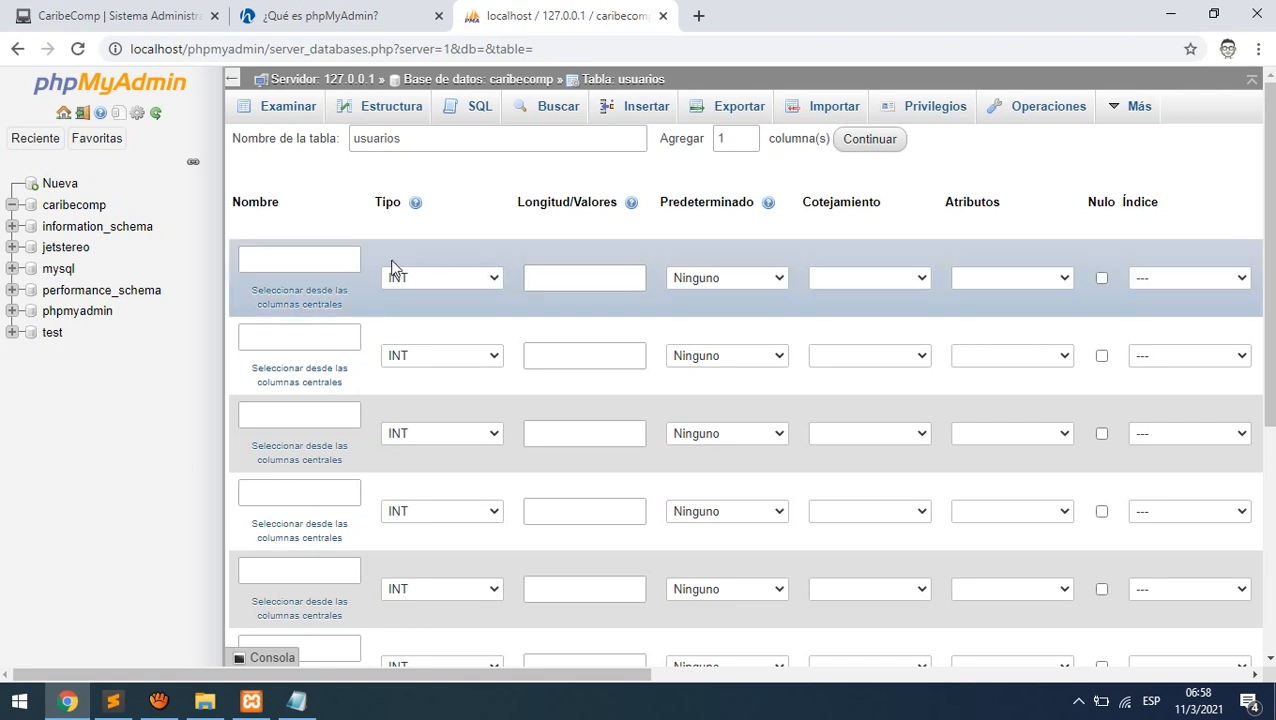
click(311, 258)
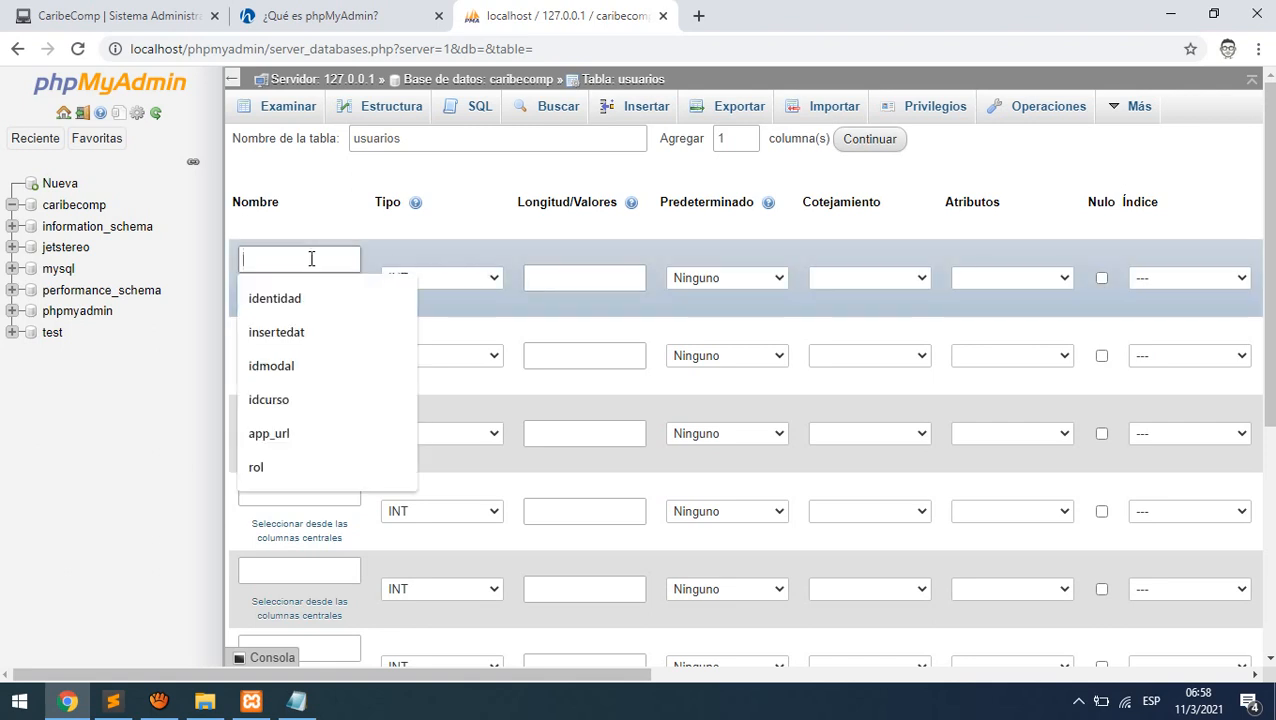
text(usuario)
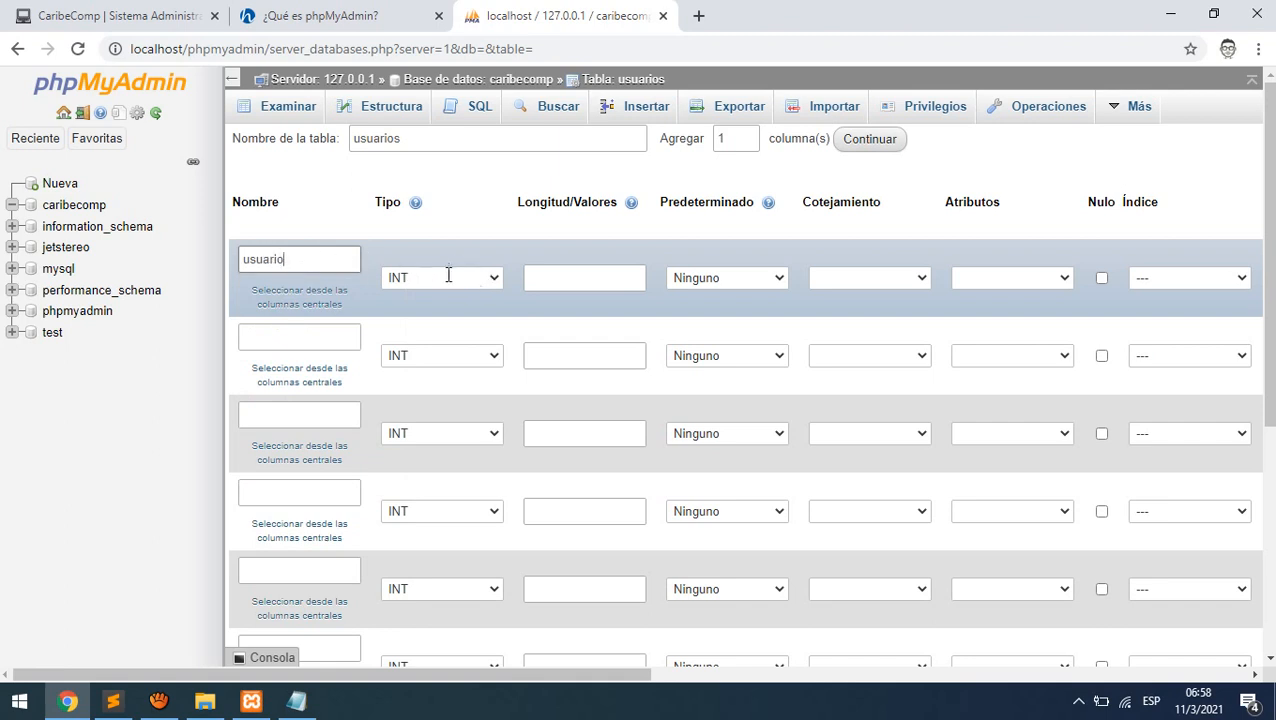
click(478, 278)
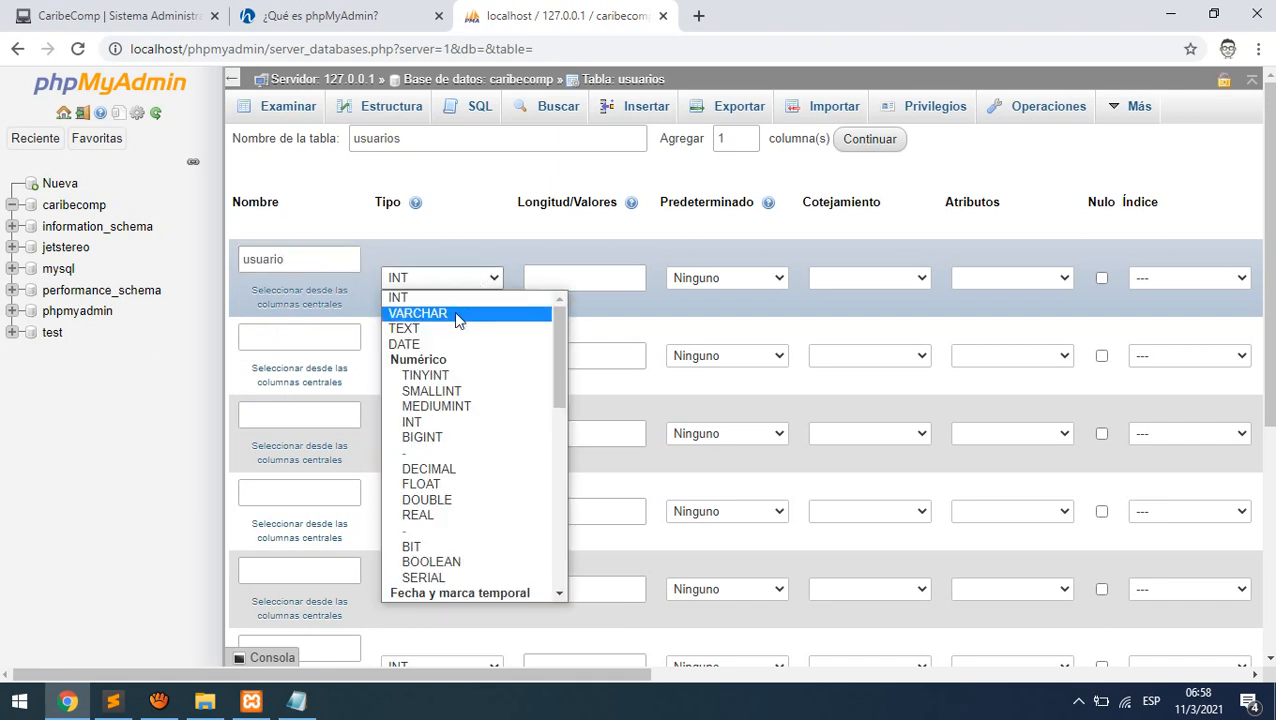
click(454, 313)
click(601, 274)
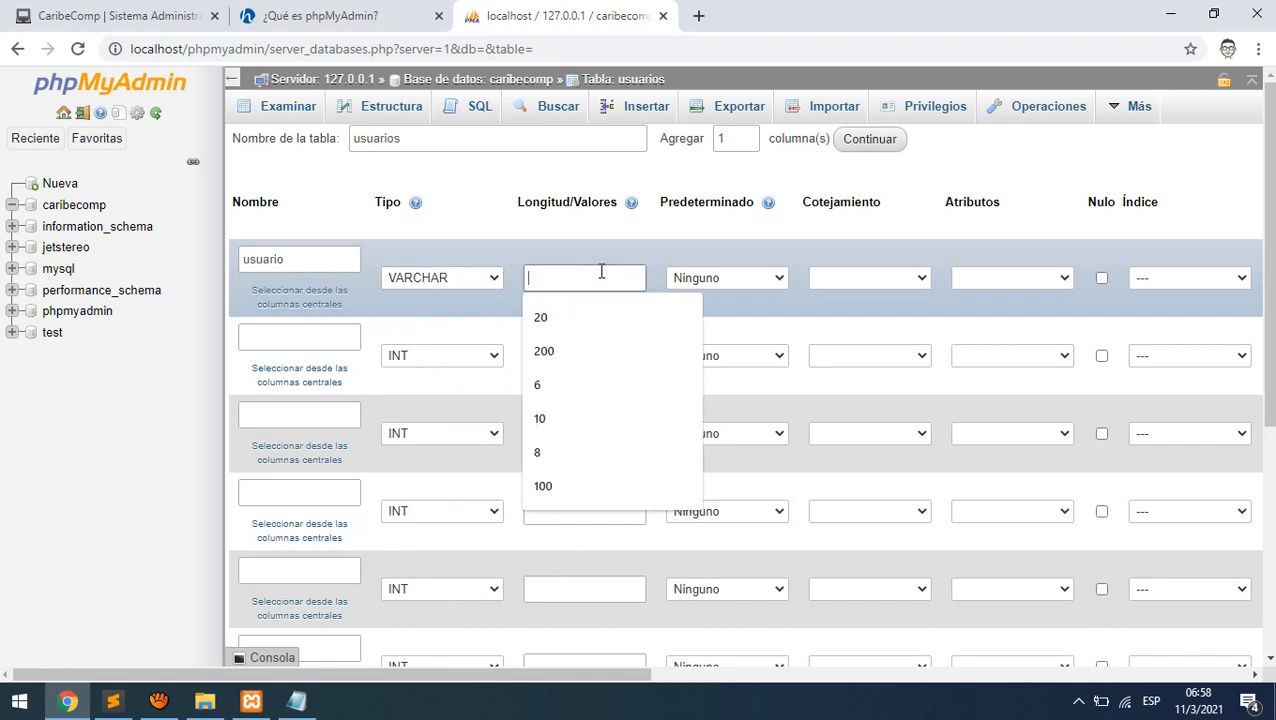
text(20)
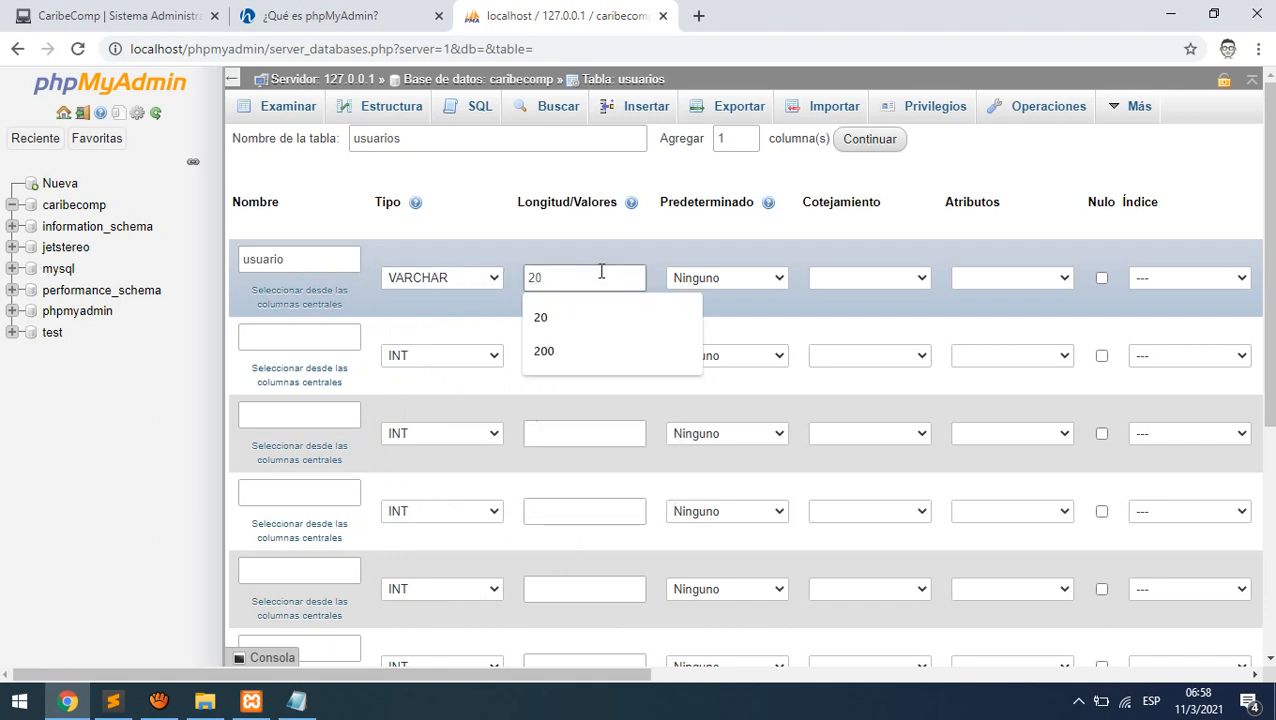
click(738, 263)
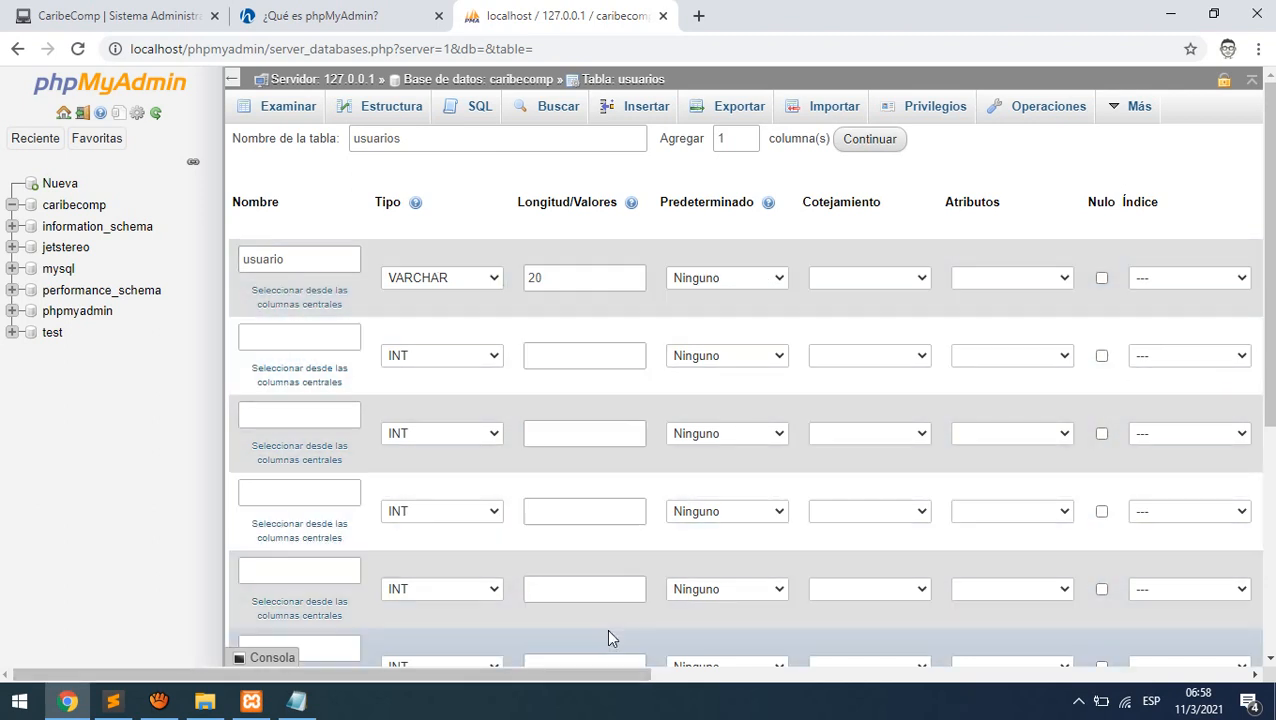
drag(584, 683, 705, 690)
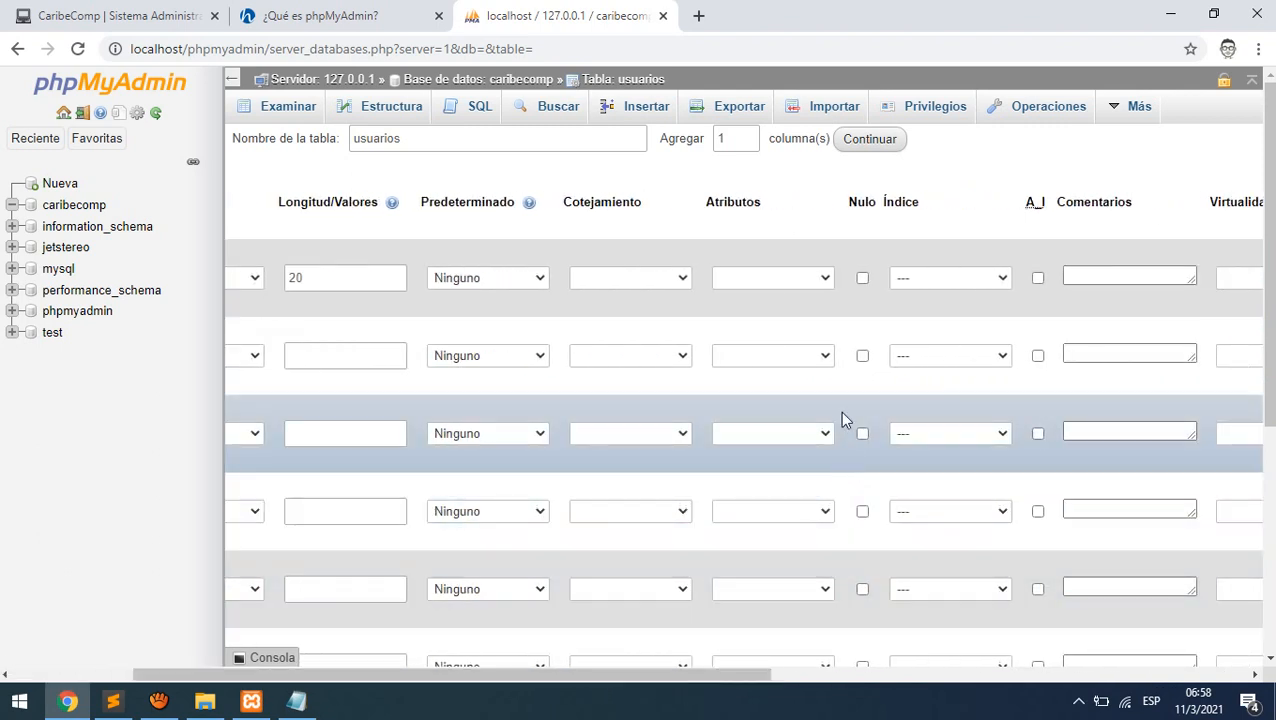
- Set usuario's index to PRIMARY and confirm the index dialog
click(1001, 283)
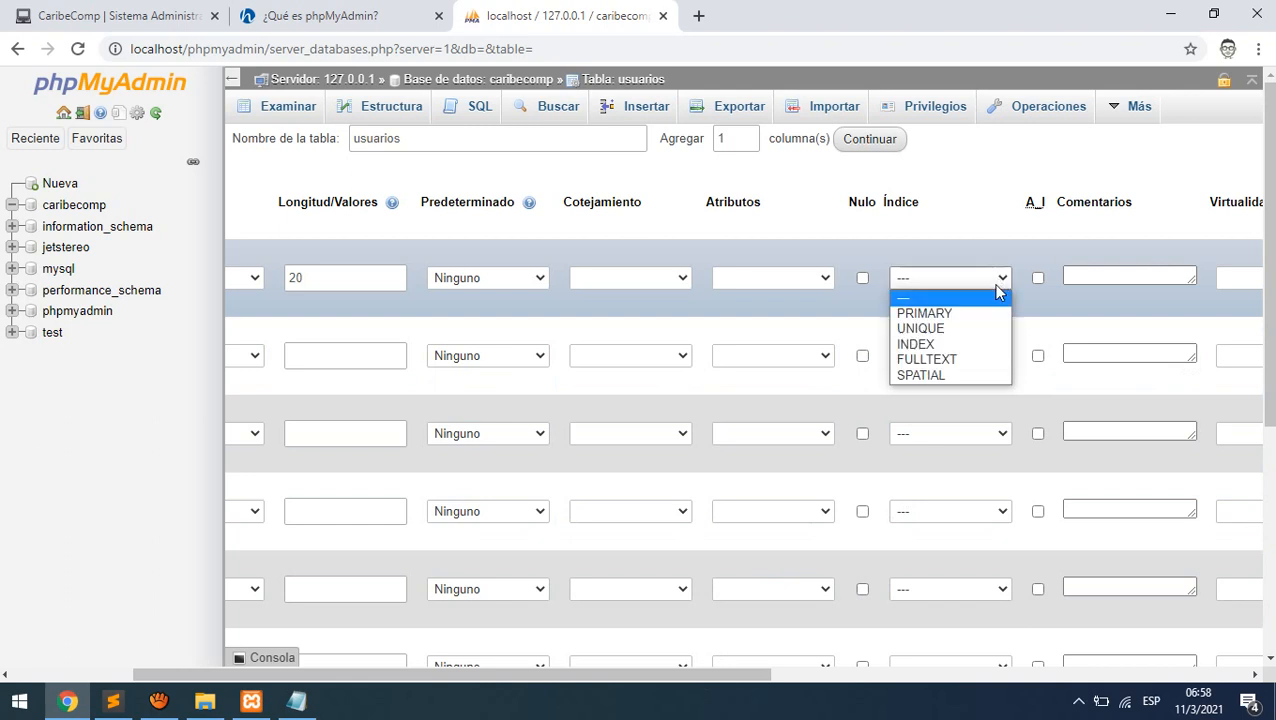
click(924, 313)
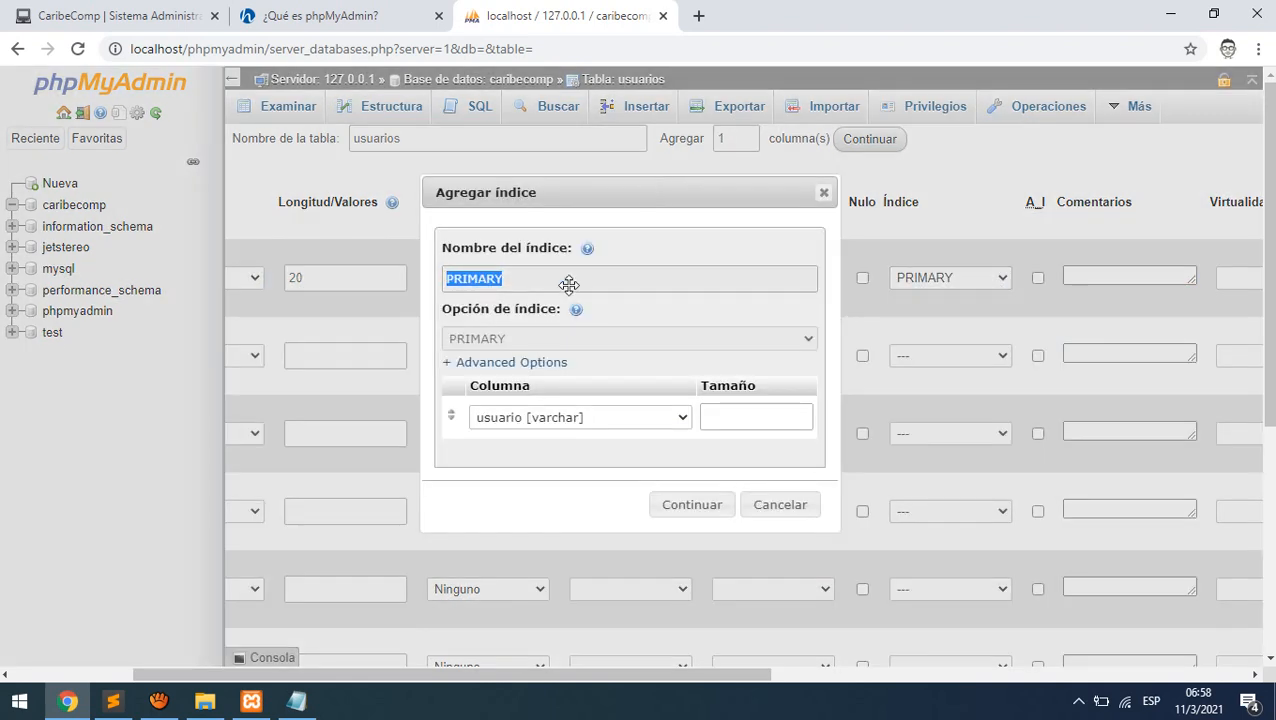
click(694, 508)
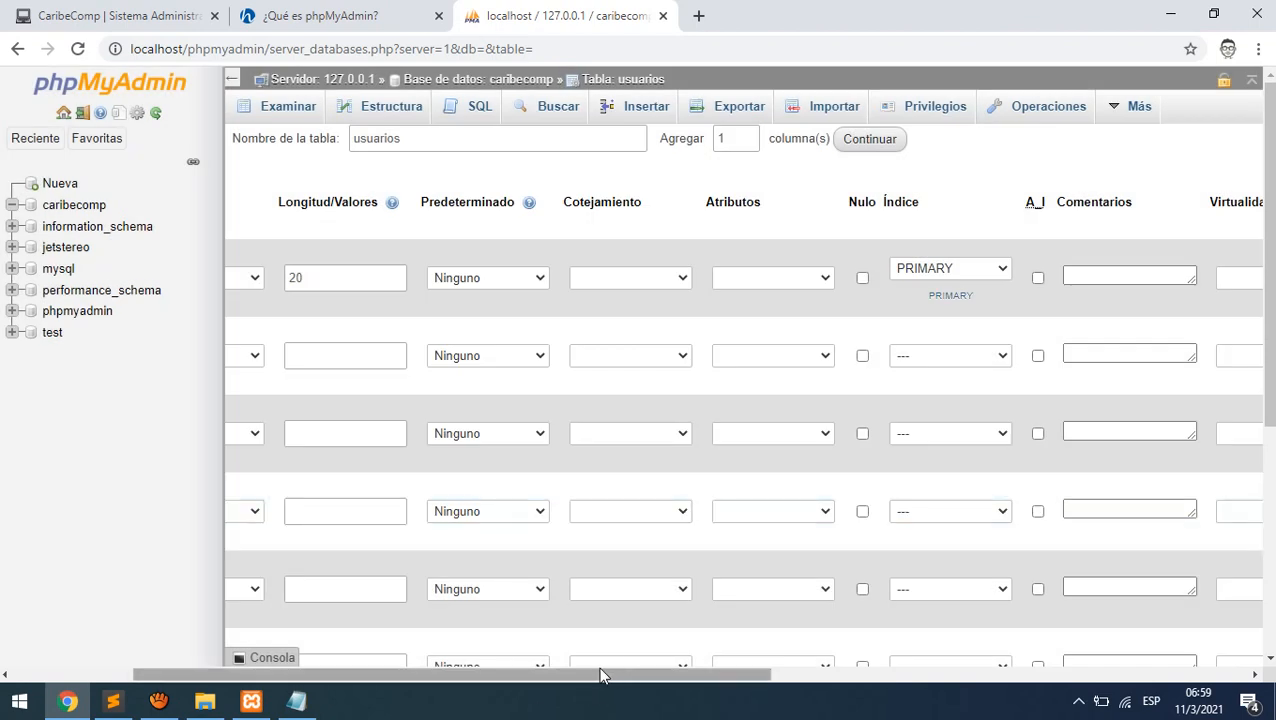
drag(598, 675, 320, 677)
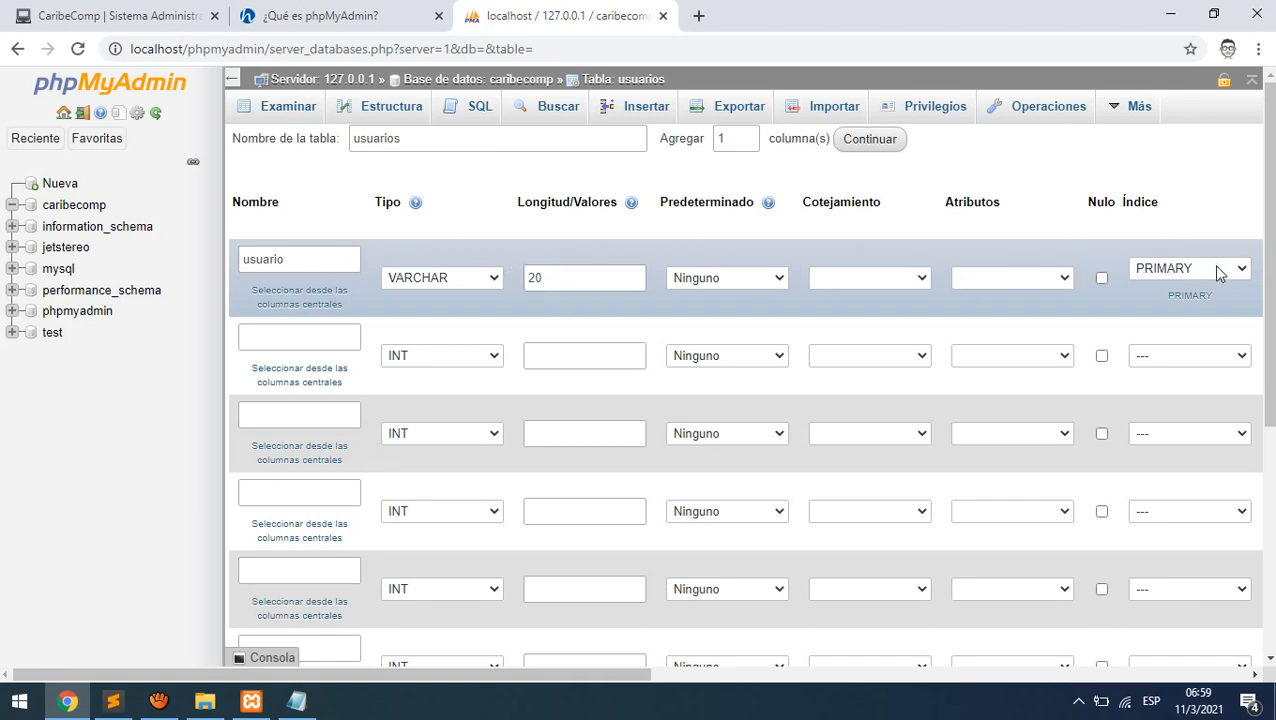
- Define clave as VARCHAR(200) and nombrereal as VARCHAR(100)
click(279, 337)
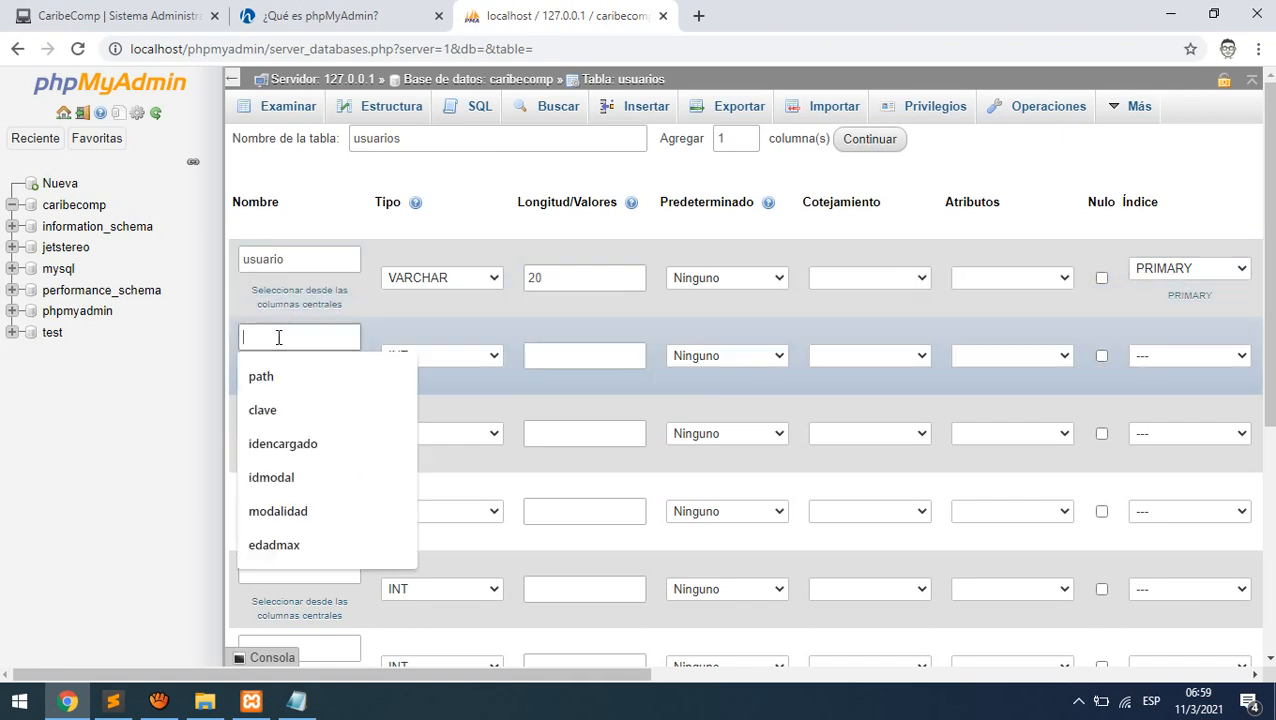
text(clave)
click(445, 356)
click(440, 386)
click(571, 360)
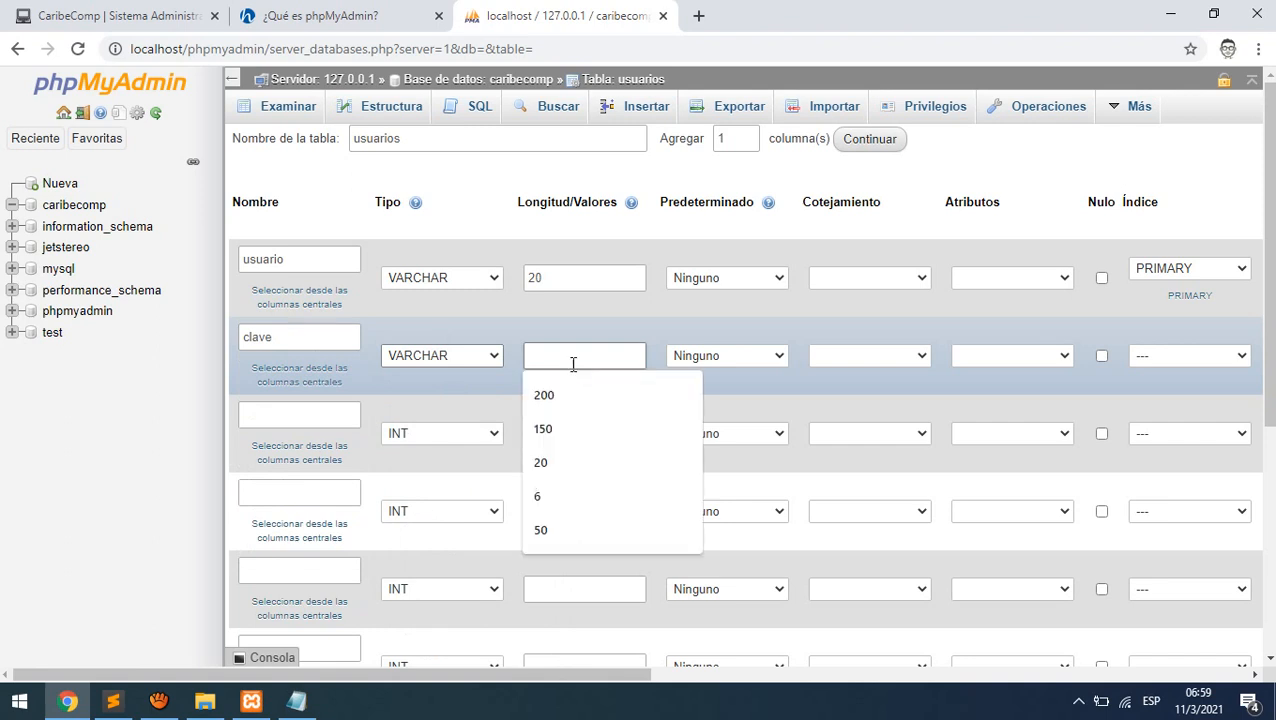
text(200)
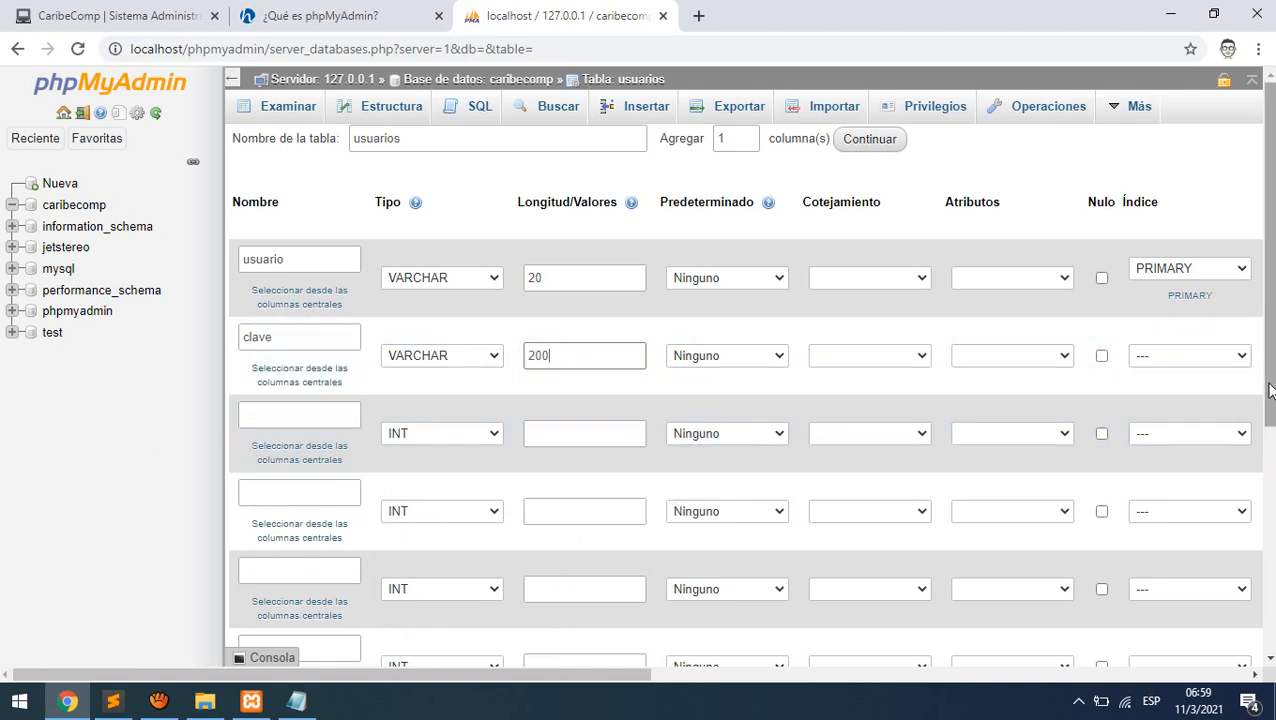
click(292, 416)
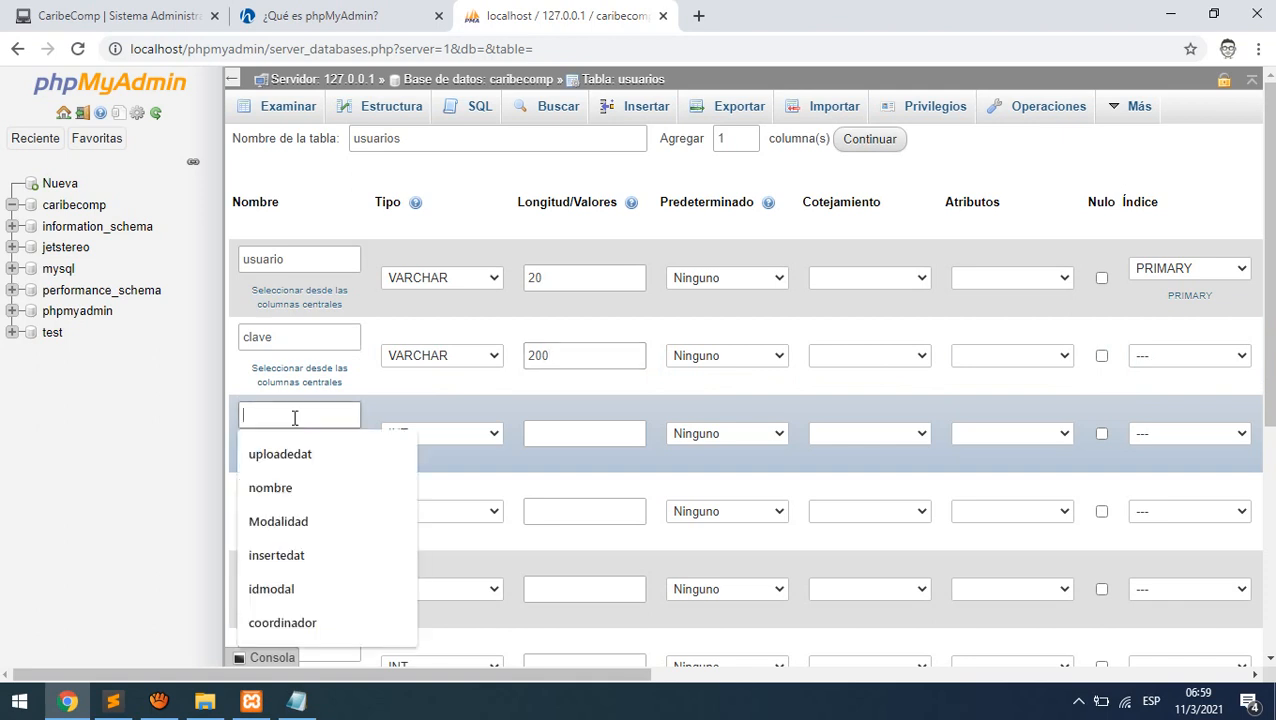
text(nombrereal)
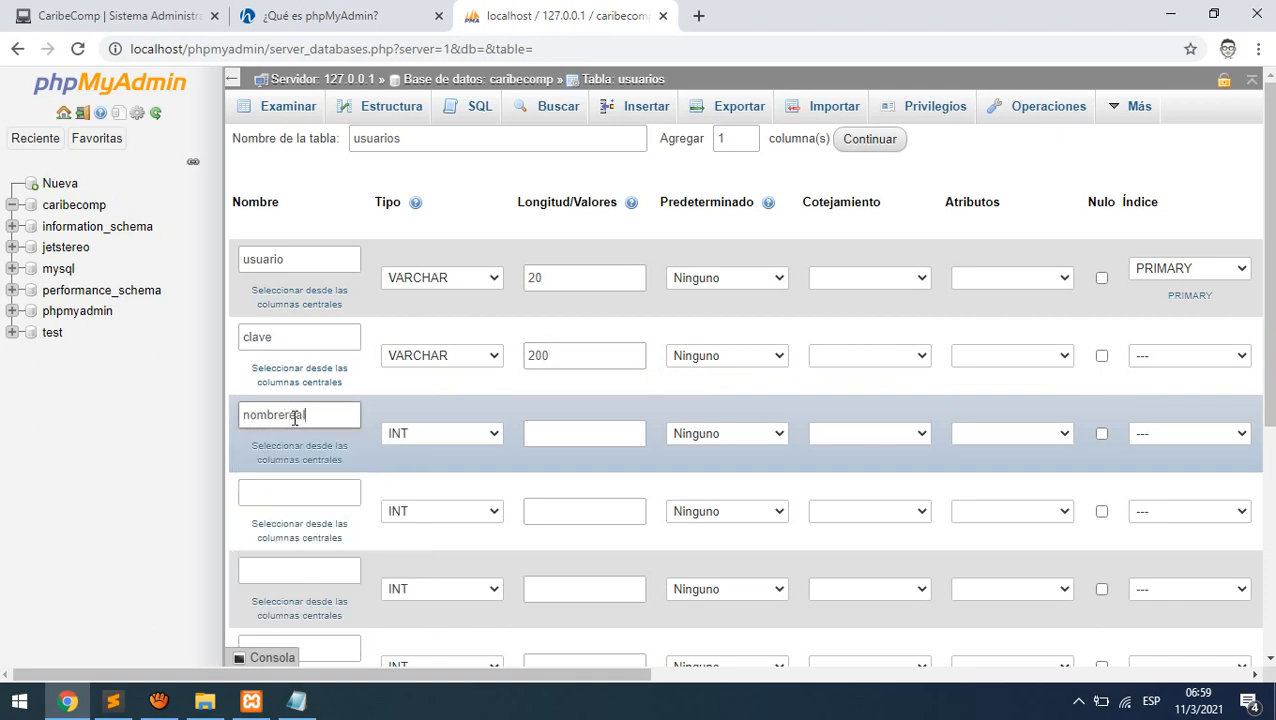
click(485, 434)
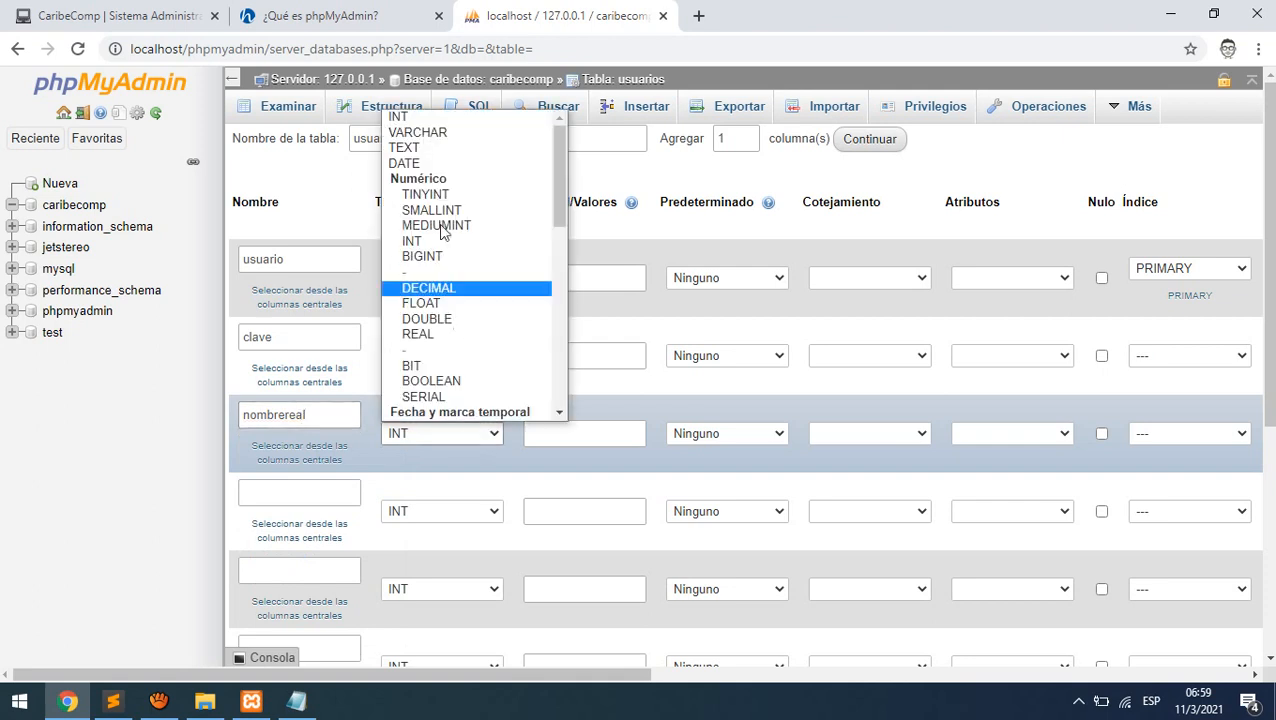
click(443, 133)
click(585, 434)
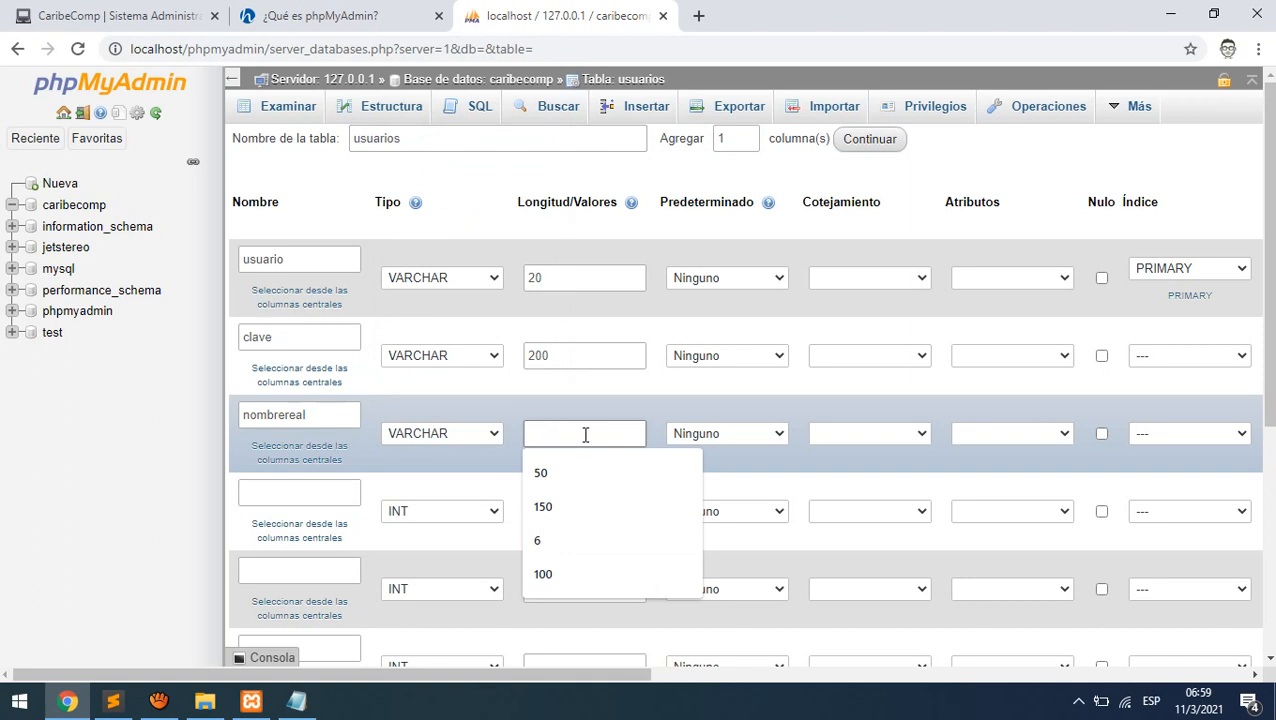
text(100)
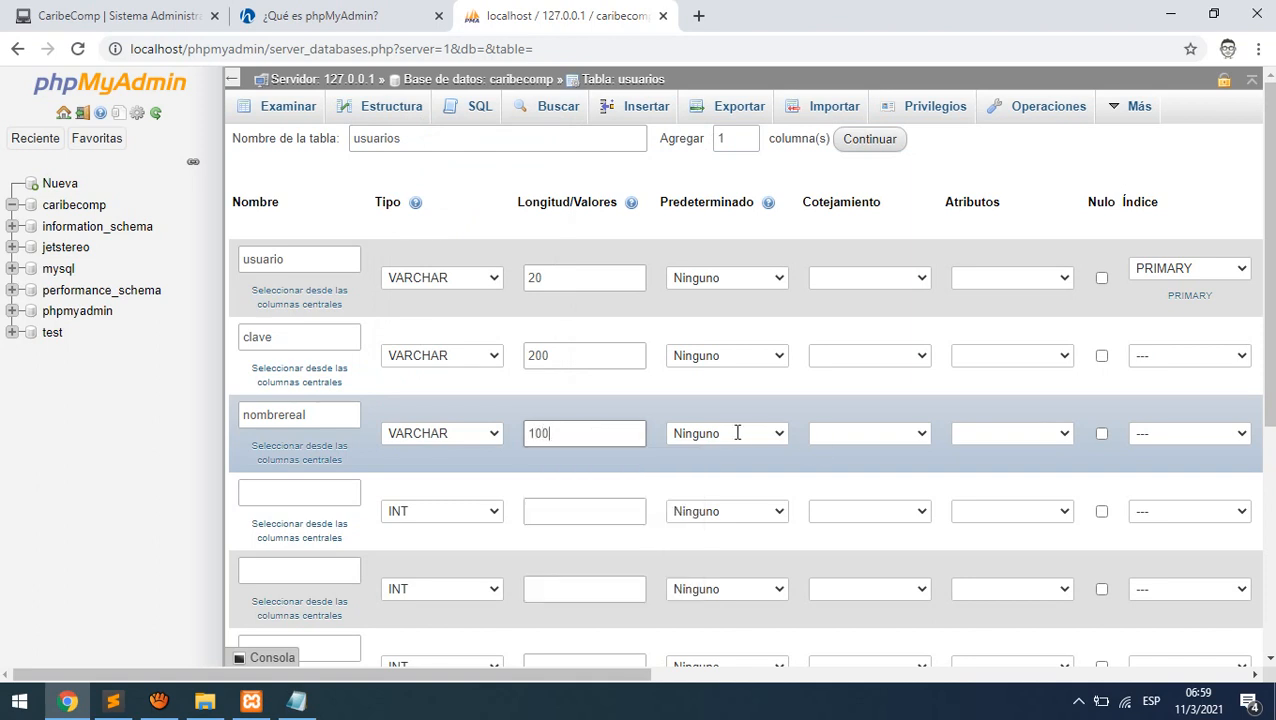
- Define fechanac as DATE and genero as VARCHAR(10)
click(318, 487)
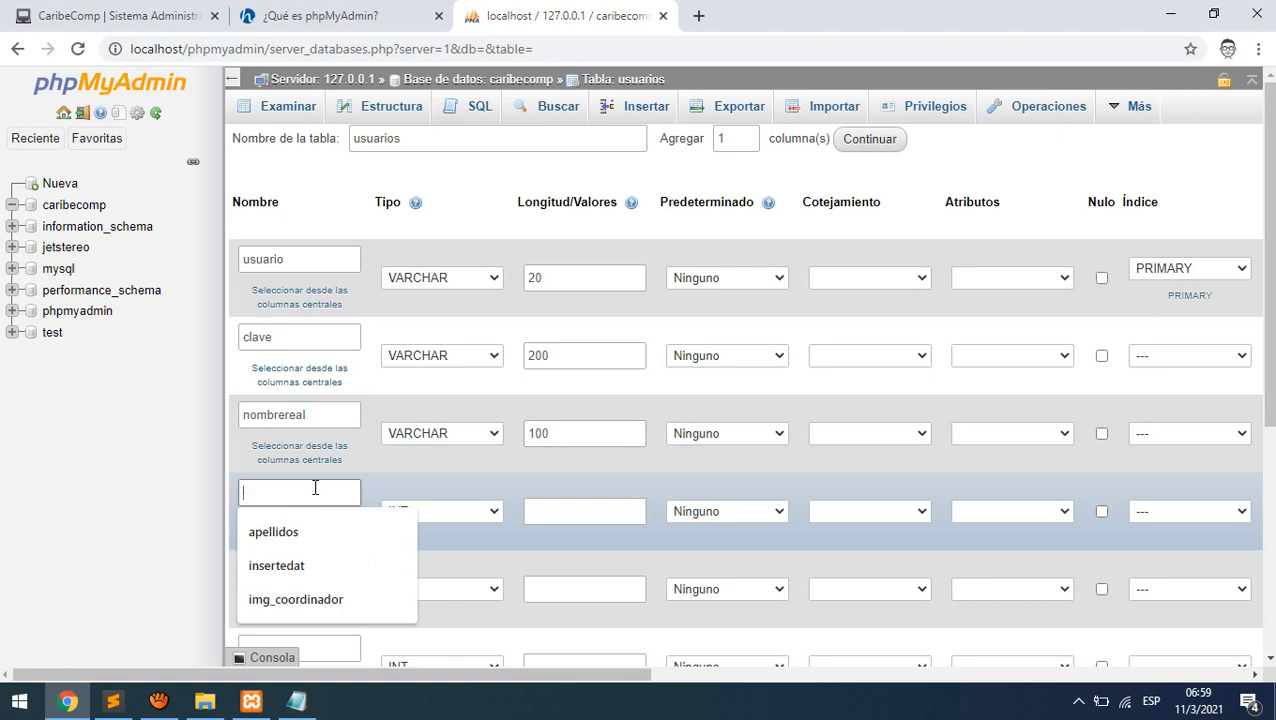
text(fechanac)
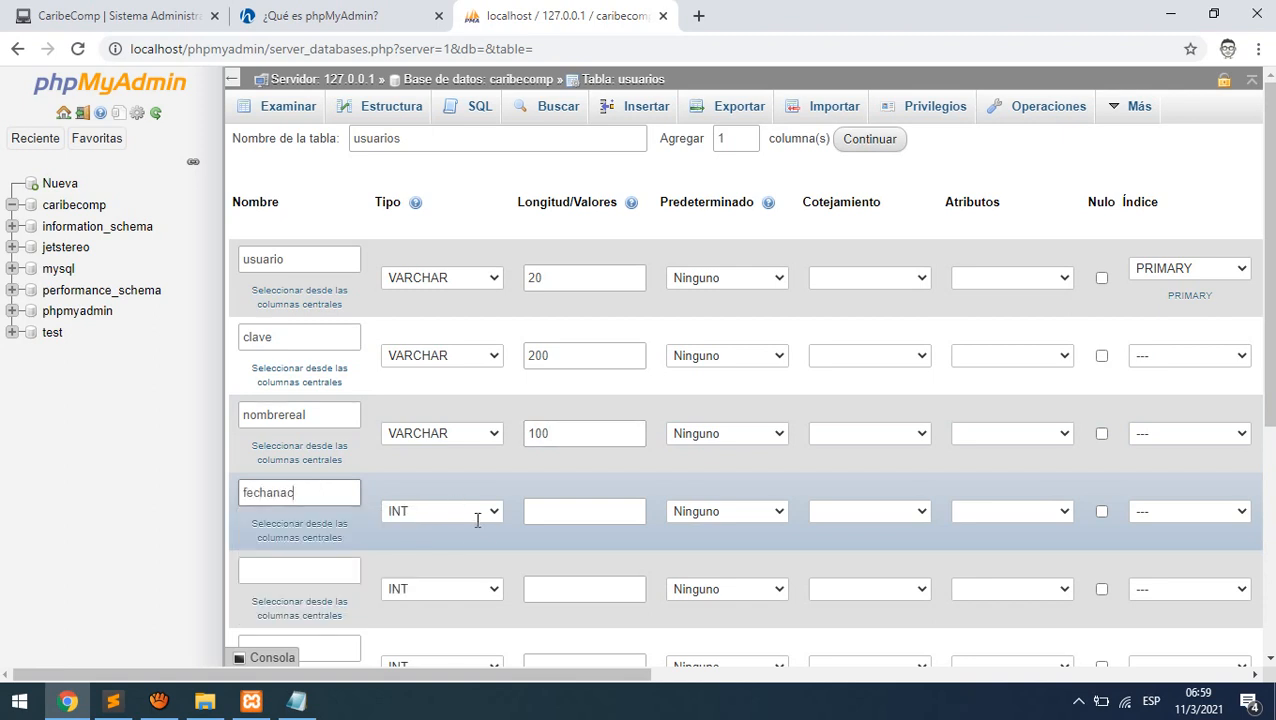
click(475, 518)
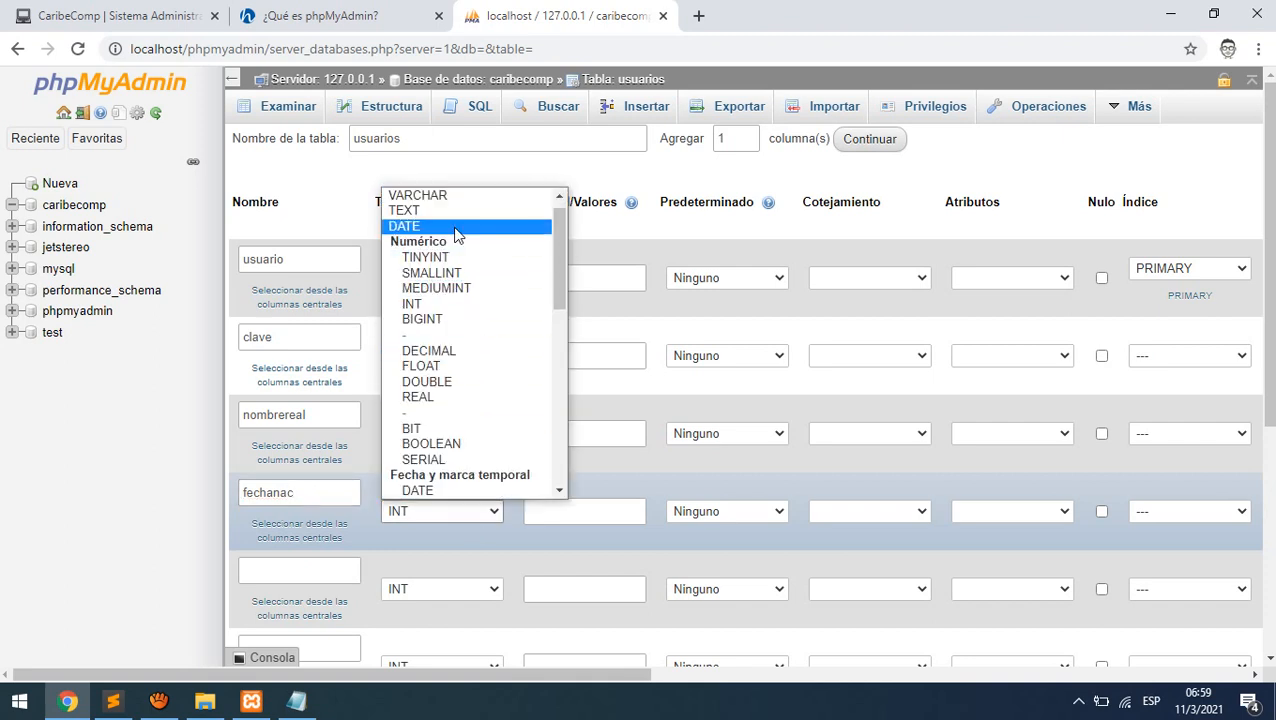
click(443, 227)
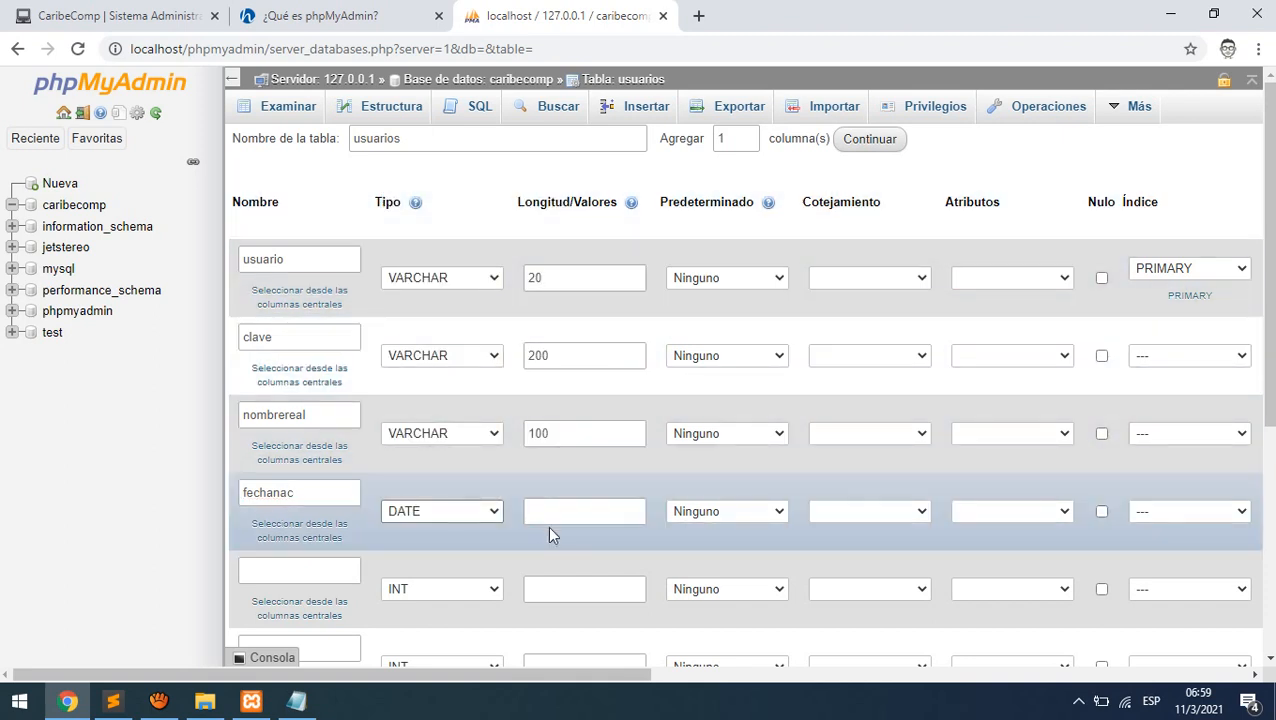
scroll(888, 535, down, 1)
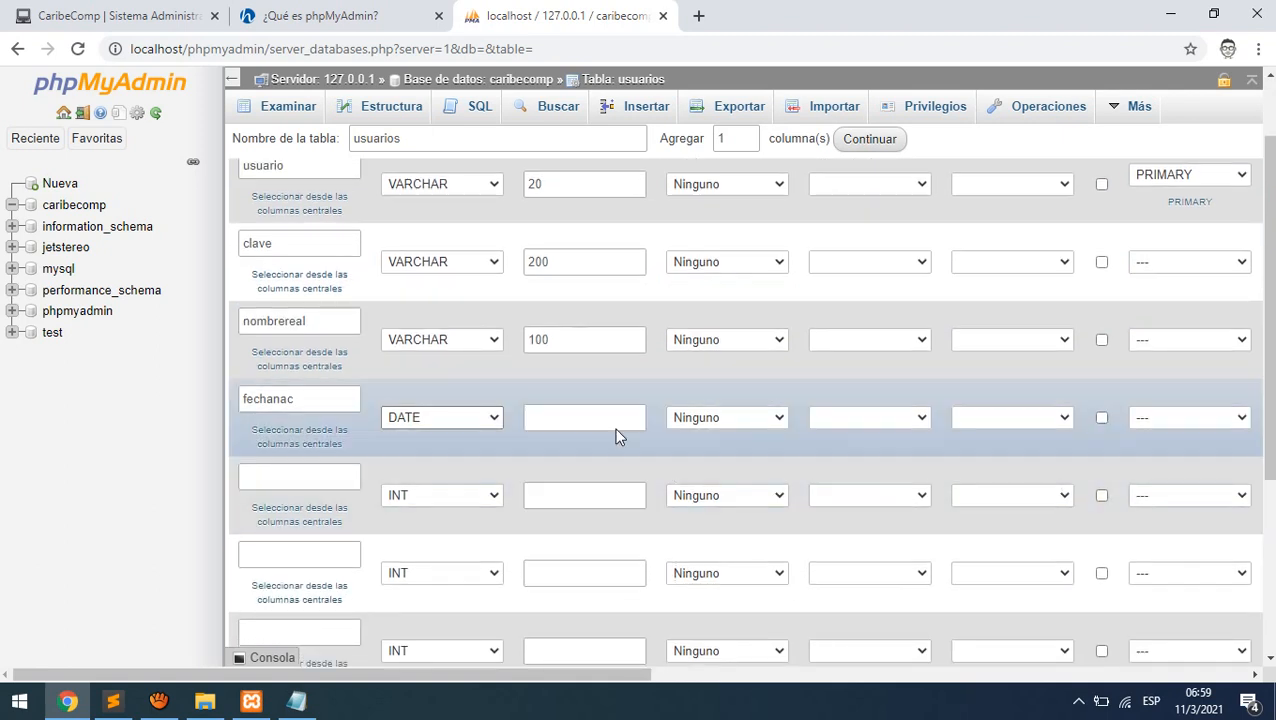
click(283, 480)
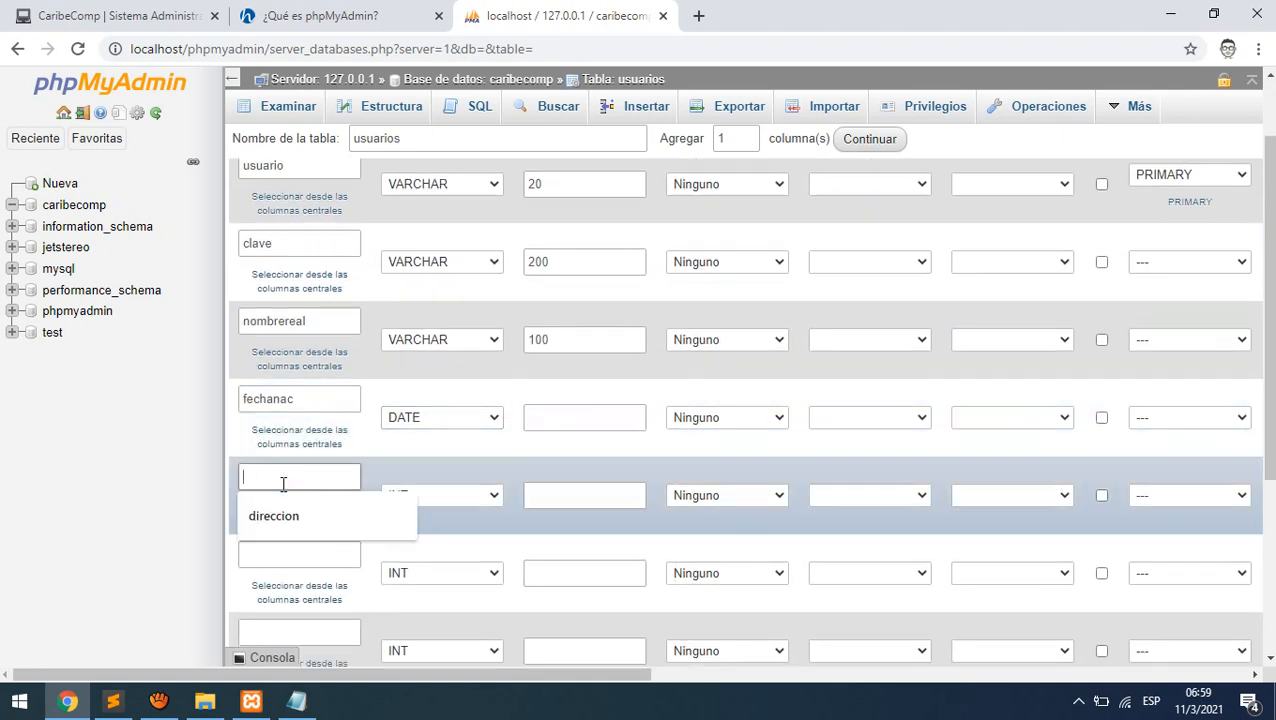
text(genero)
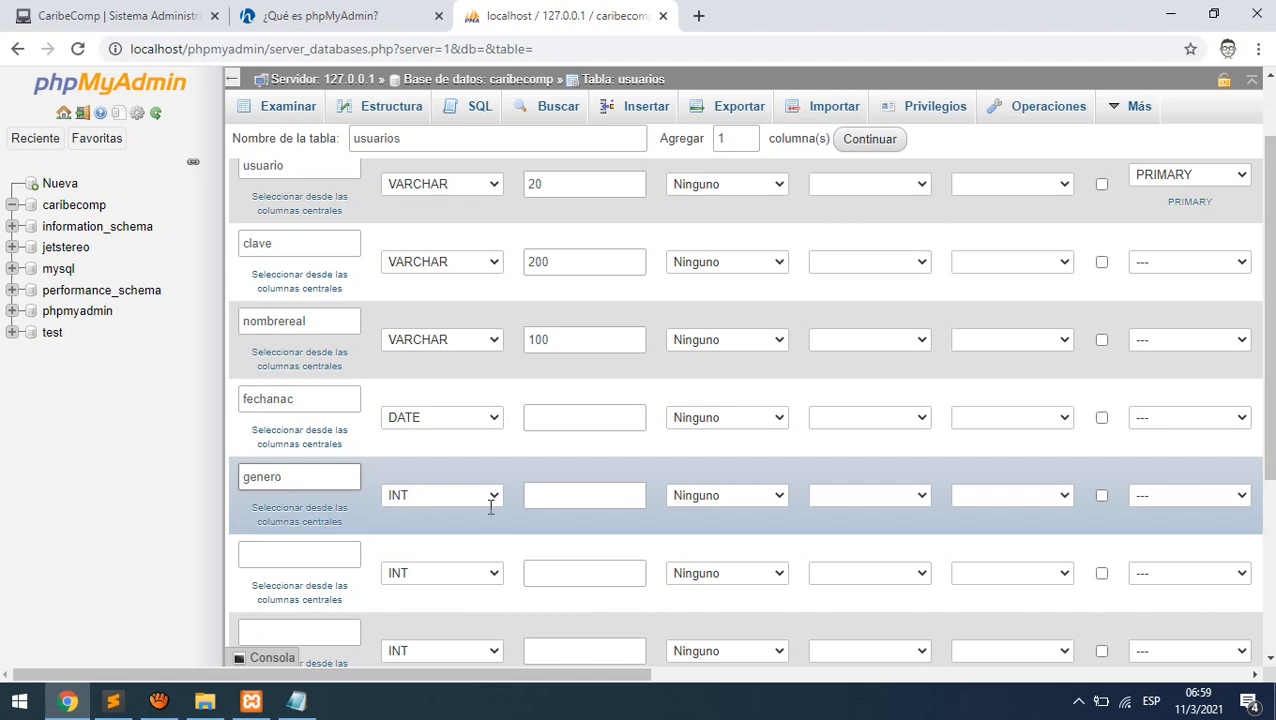
click(489, 505)
click(560, 462)
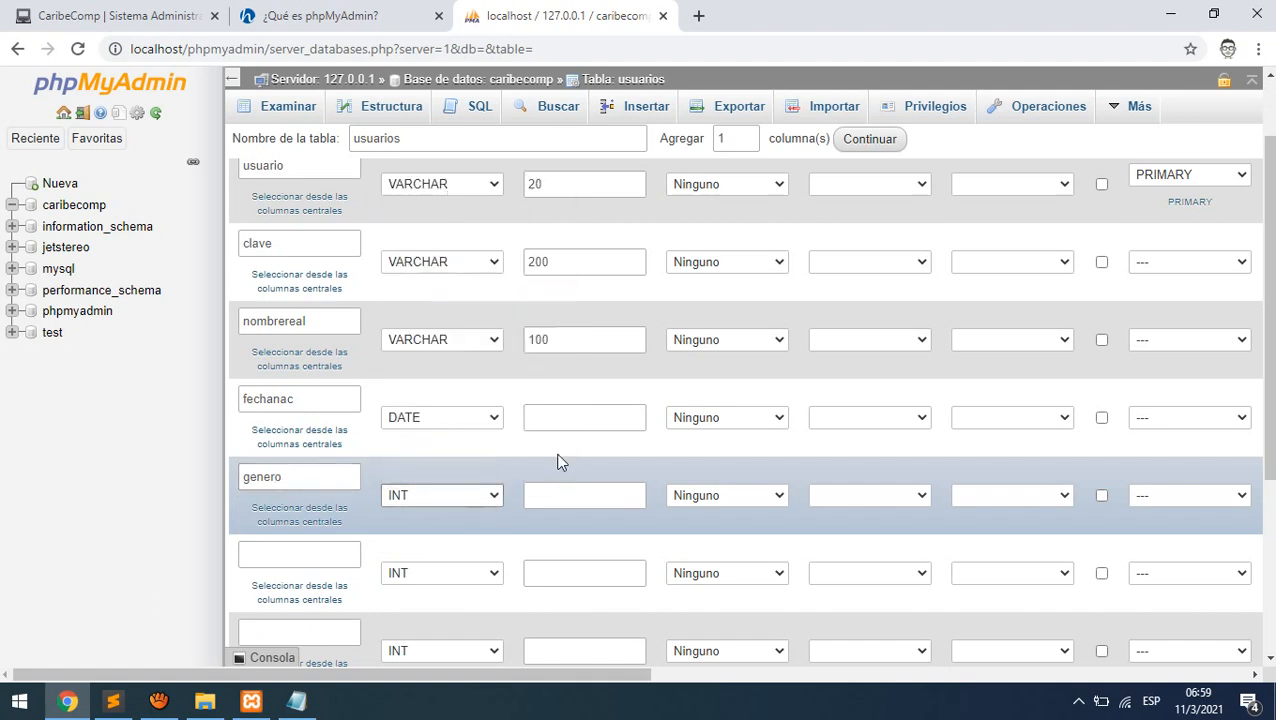
key(v)
click(561, 492)
text(10)
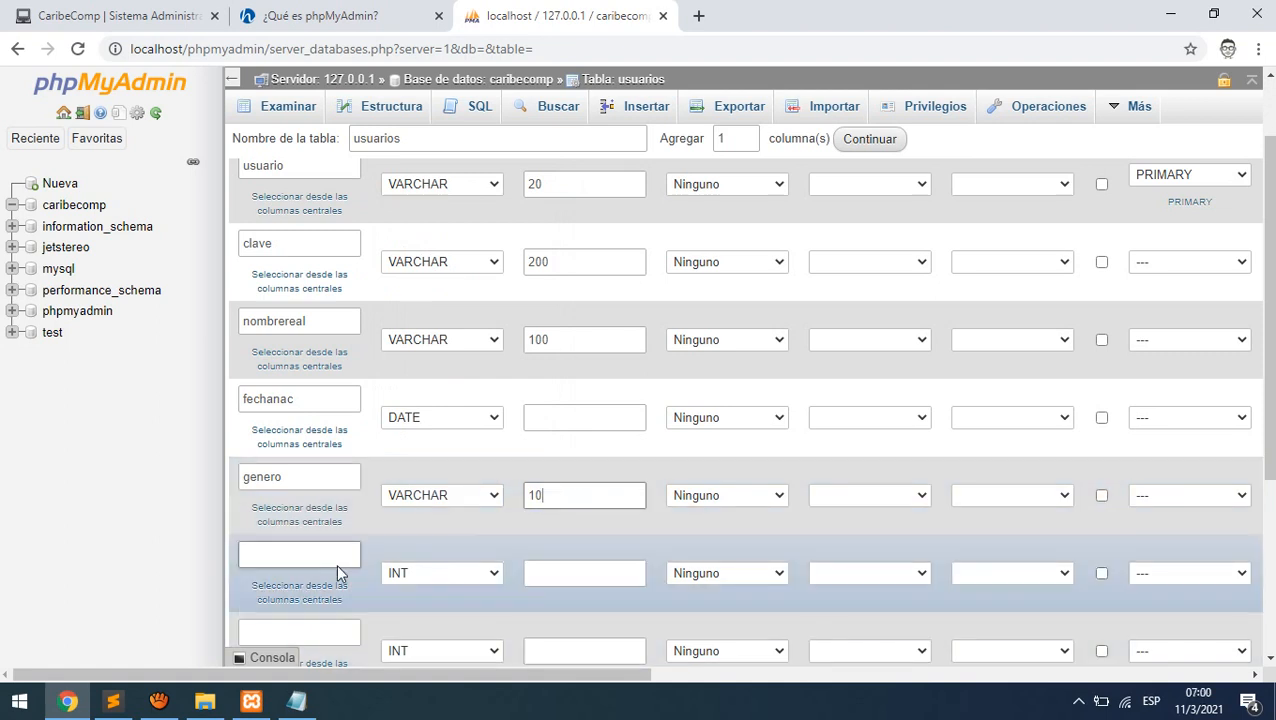
- Define the sixth column correo as VARCHAR(200)
click(338, 563)
text(c)
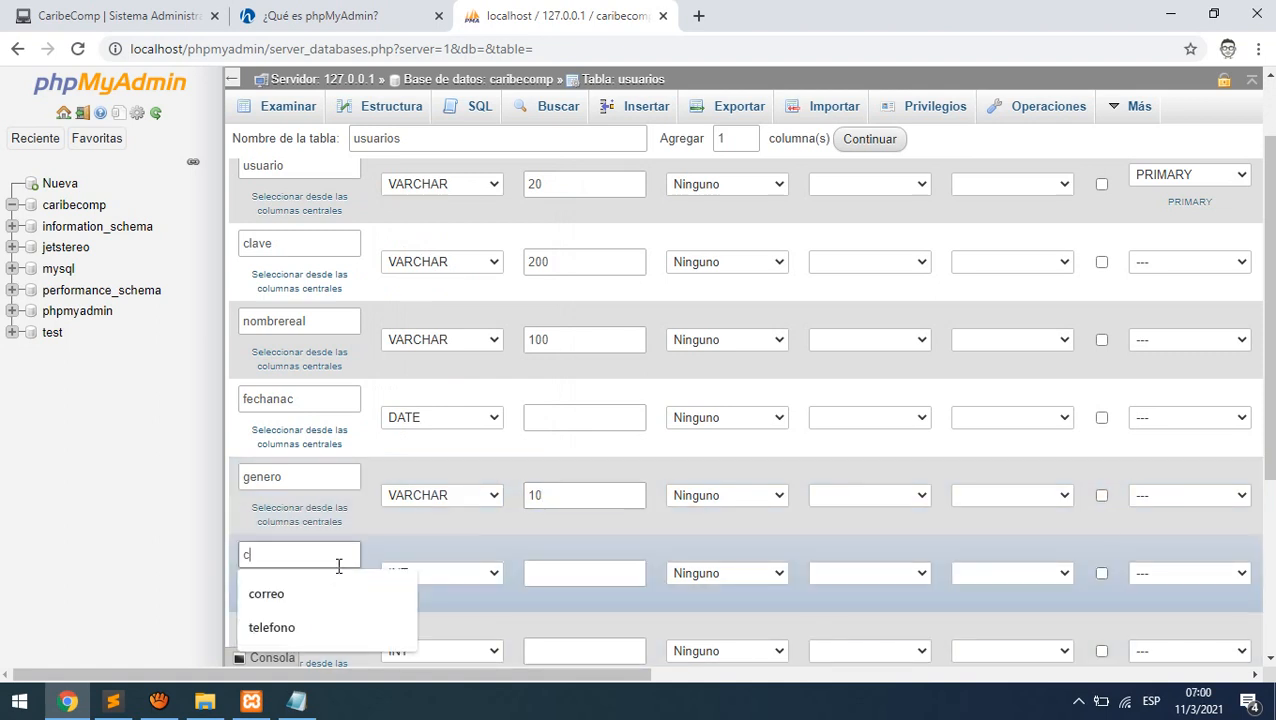
text(orreo)
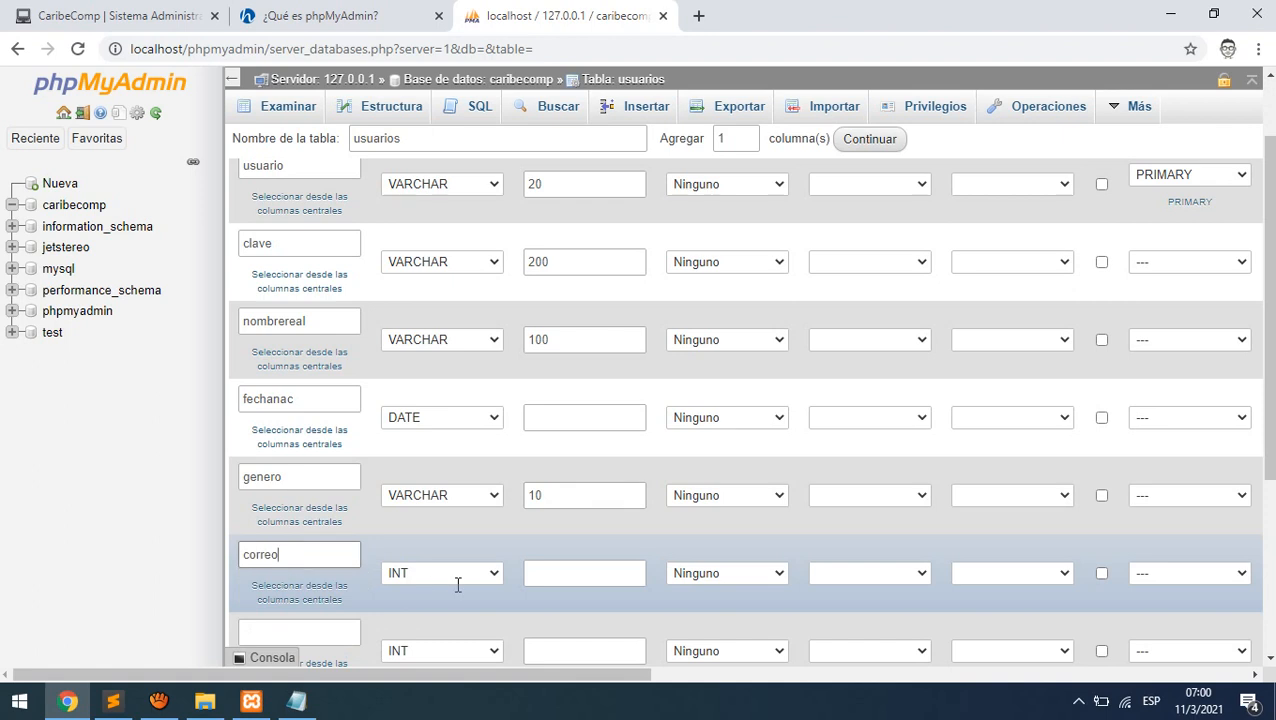
click(457, 580)
click(447, 271)
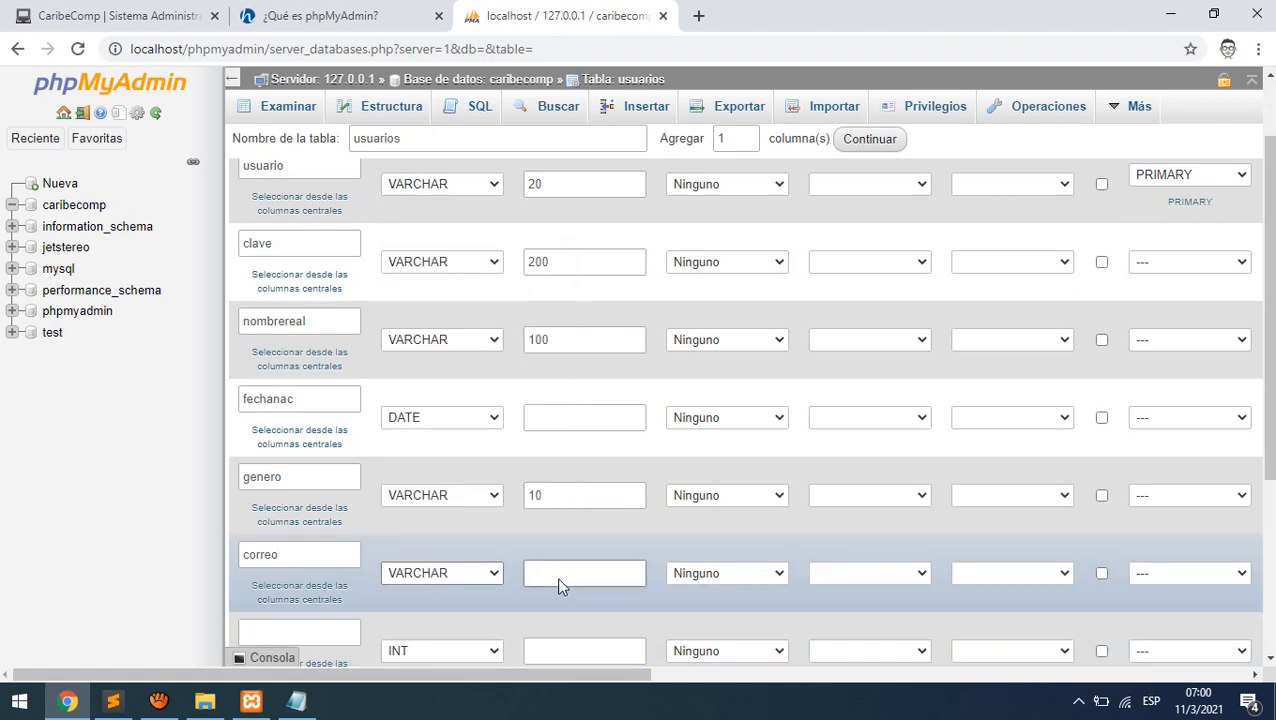
click(560, 577)
text(200)
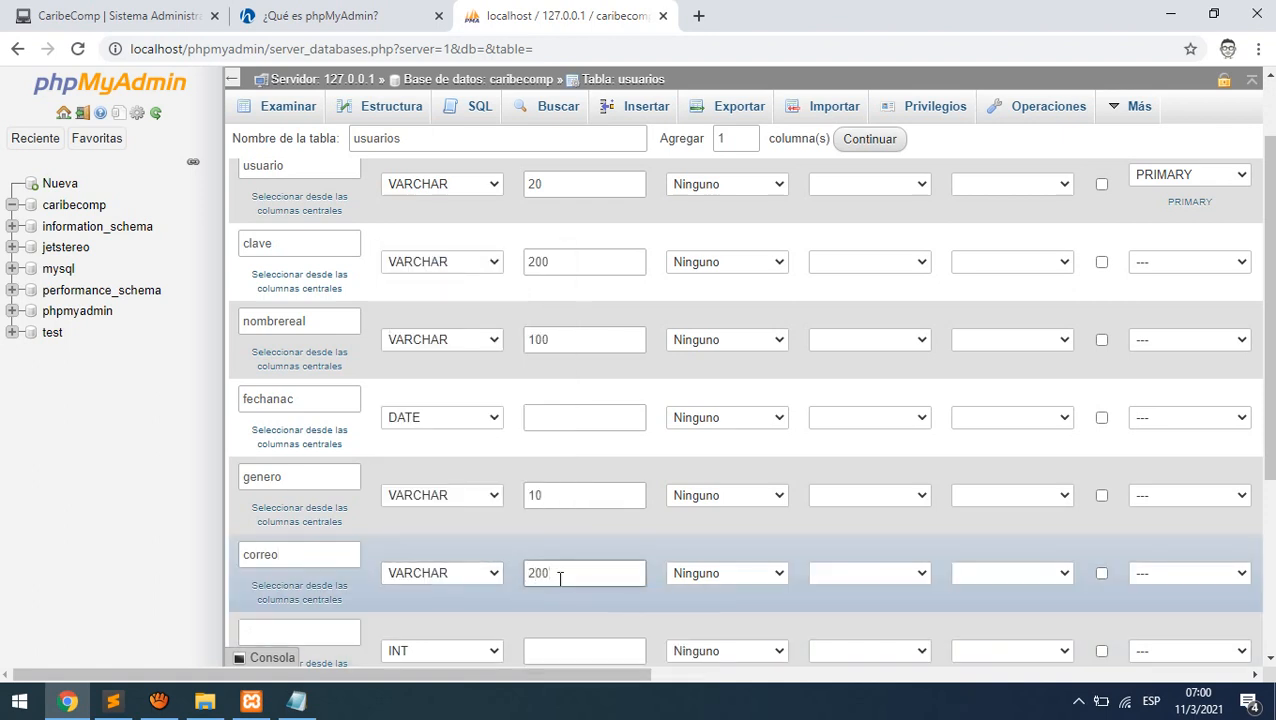
scroll(535, 544, down, 2)
click(282, 456)
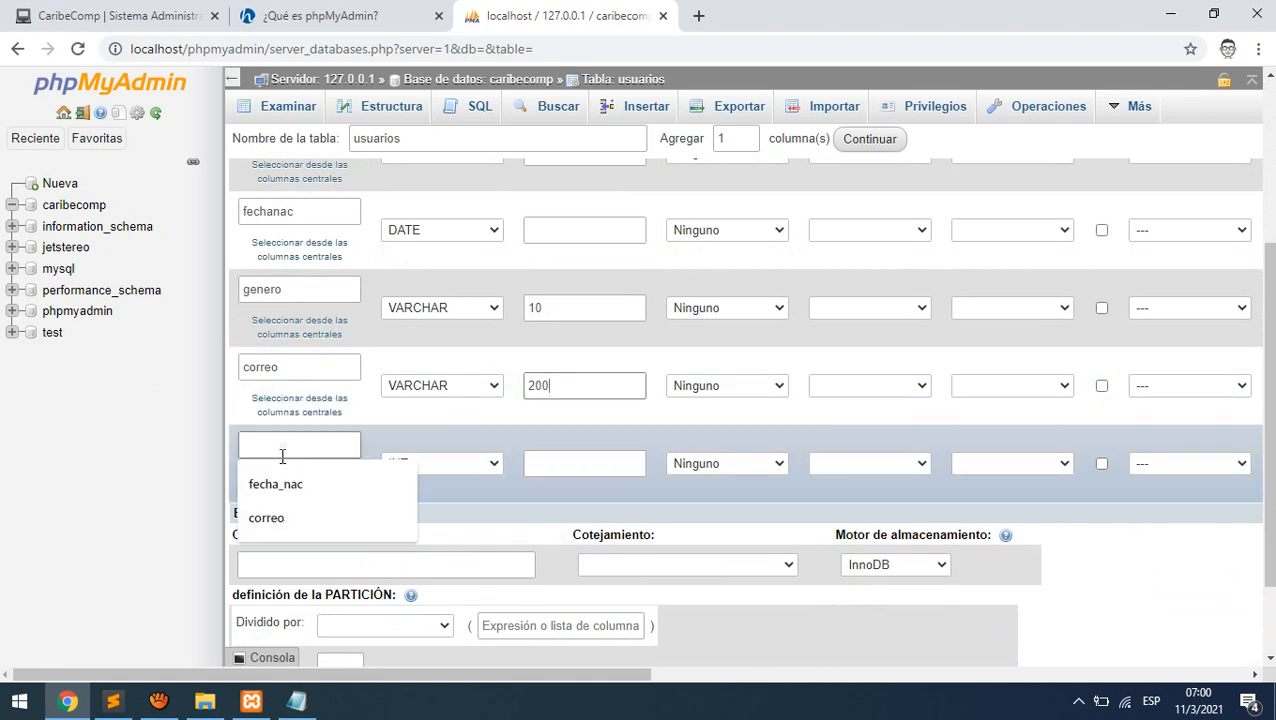
- Name the last column registro, type TIMESTAMP, default CURRENT_TIMESTAMP, and save the usuarios table
text(registro)
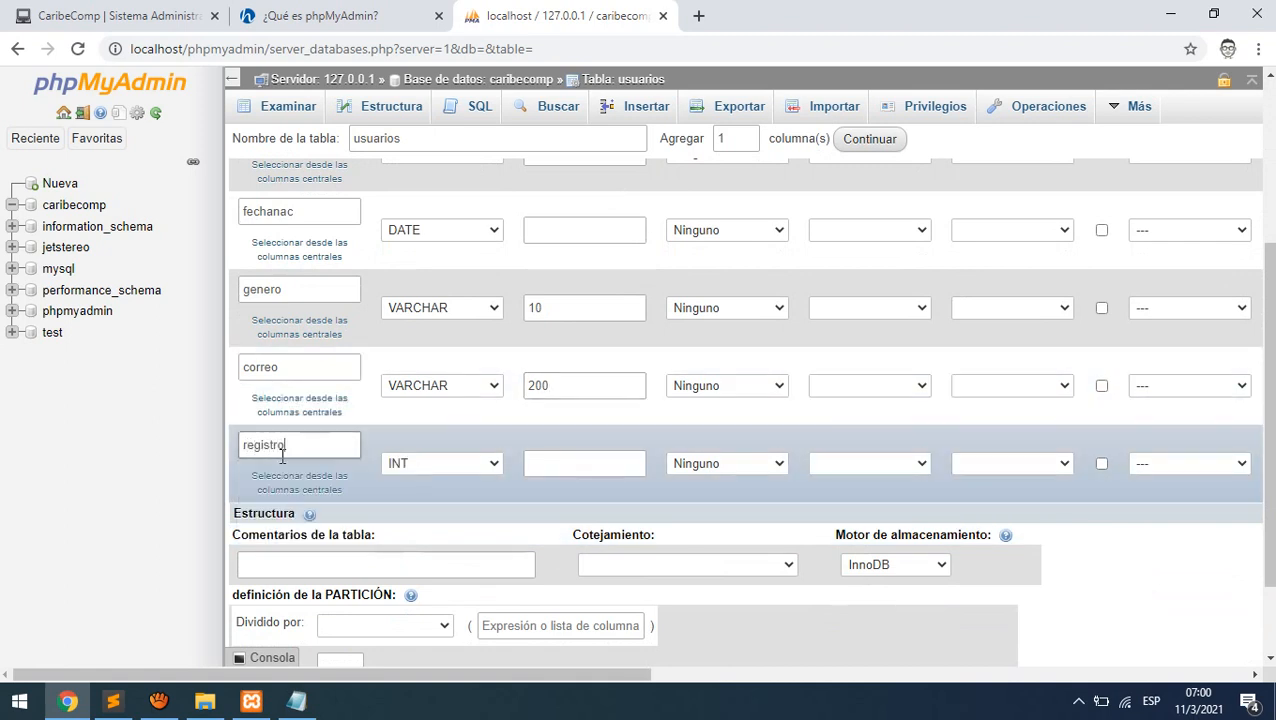
click(492, 465)
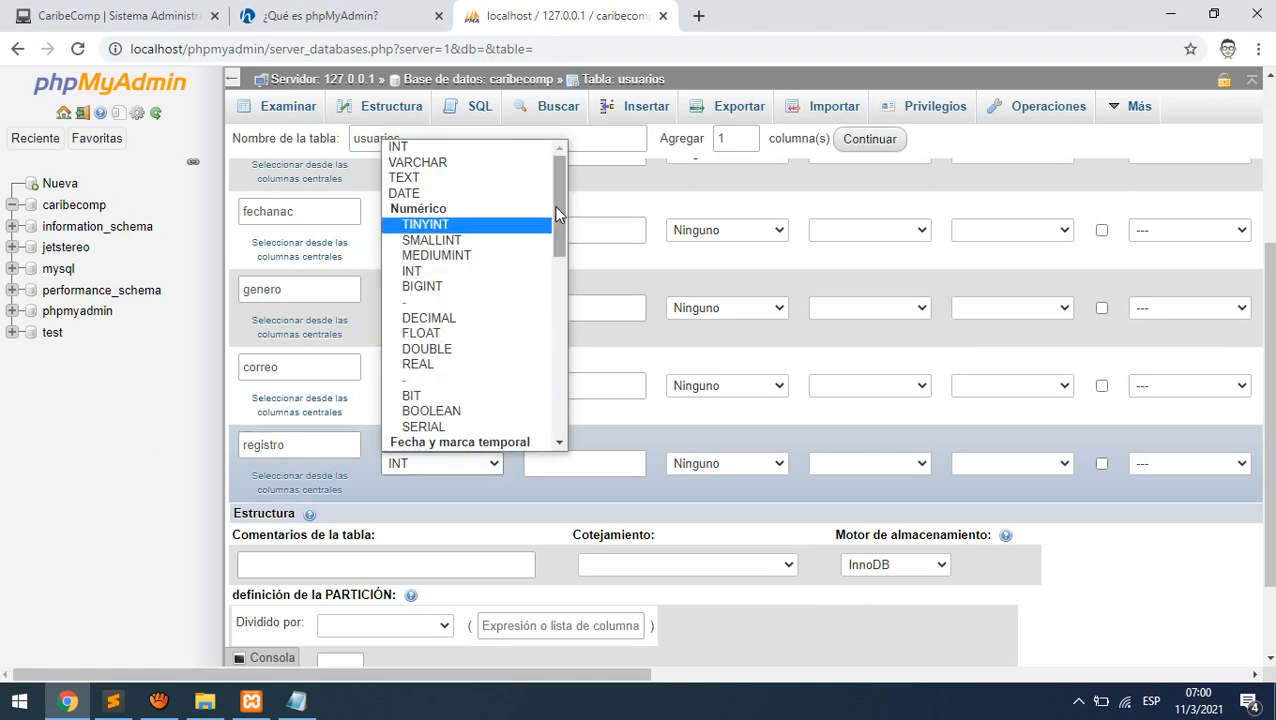
drag(557, 208, 548, 261)
click(448, 338)
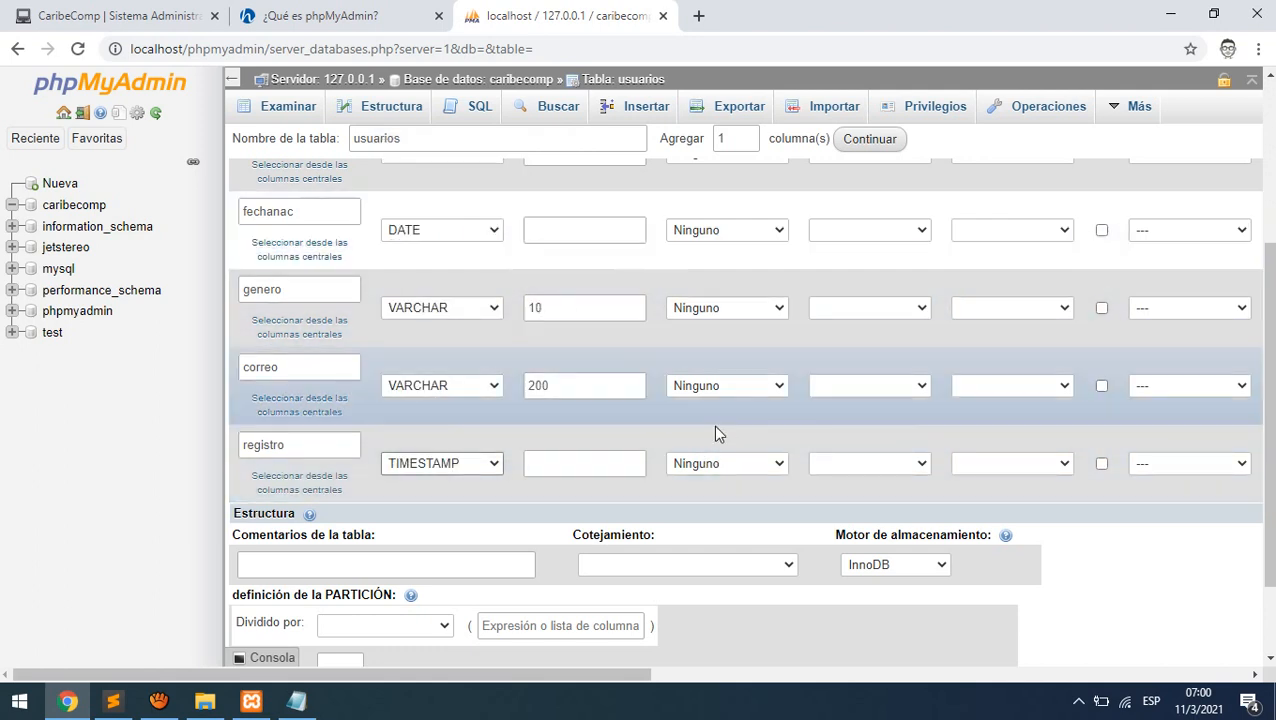
click(772, 466)
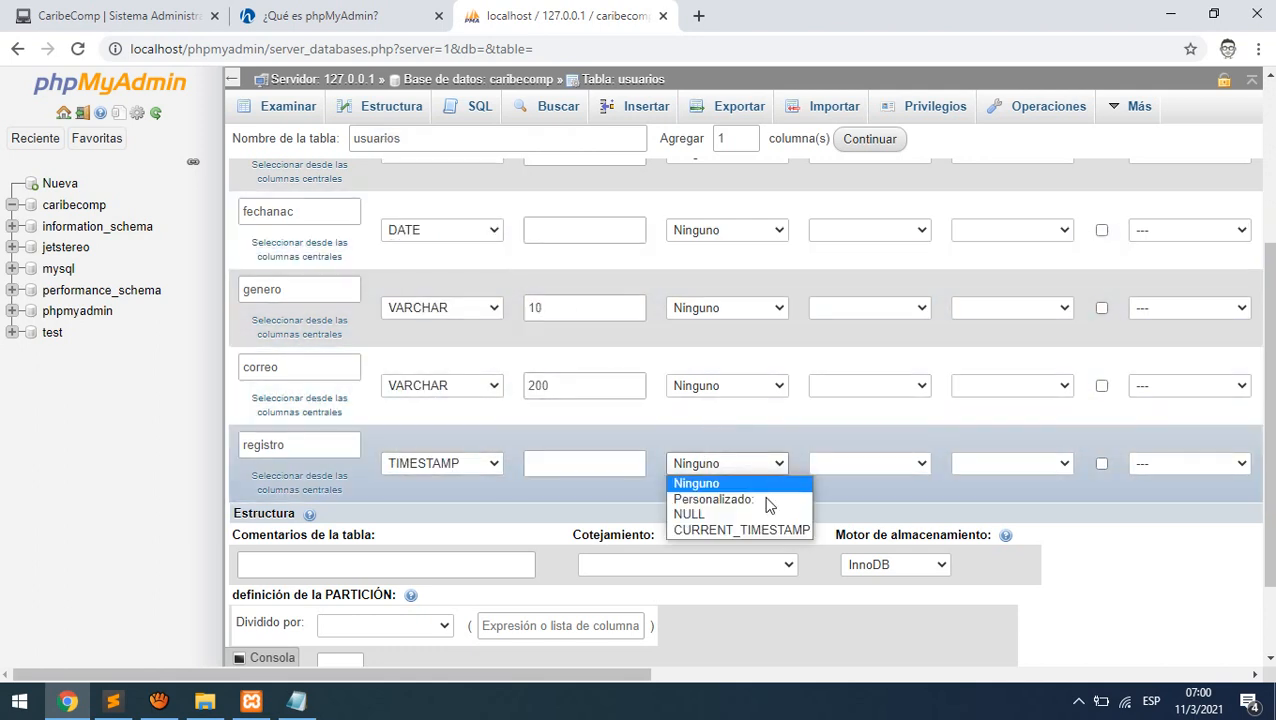
click(760, 530)
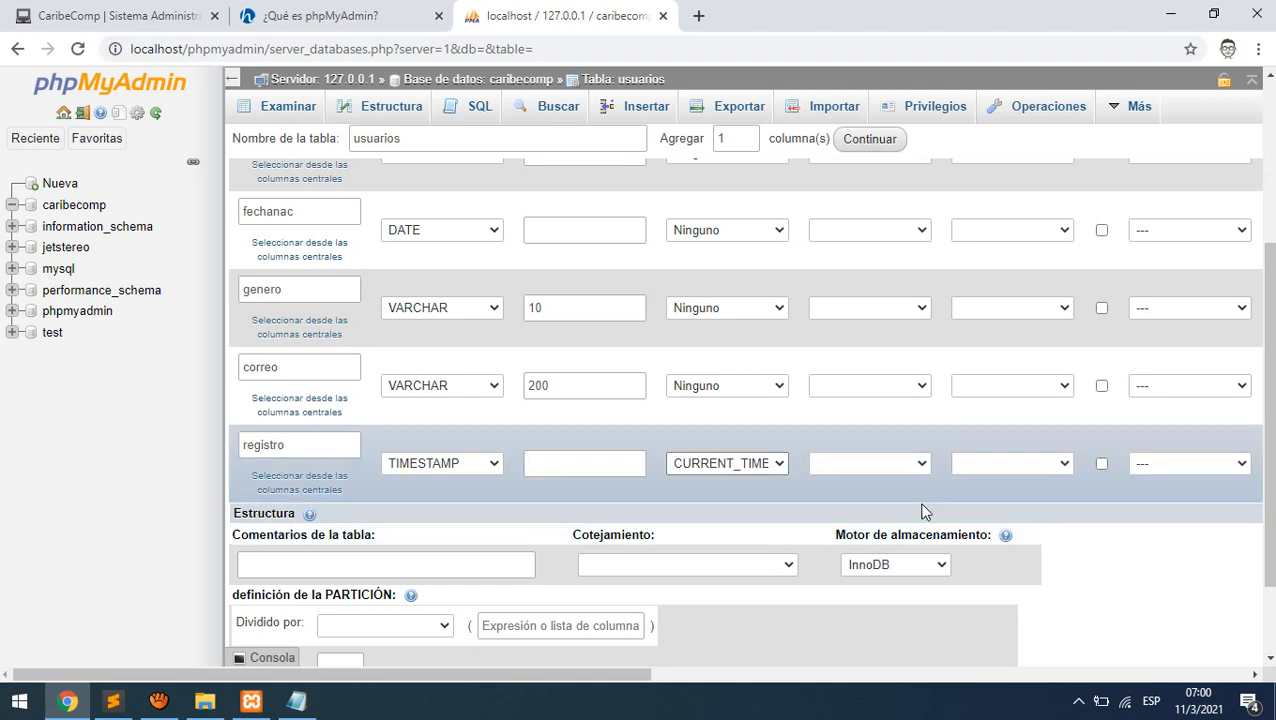
scroll(921, 513, down, 2)
click(1211, 604)
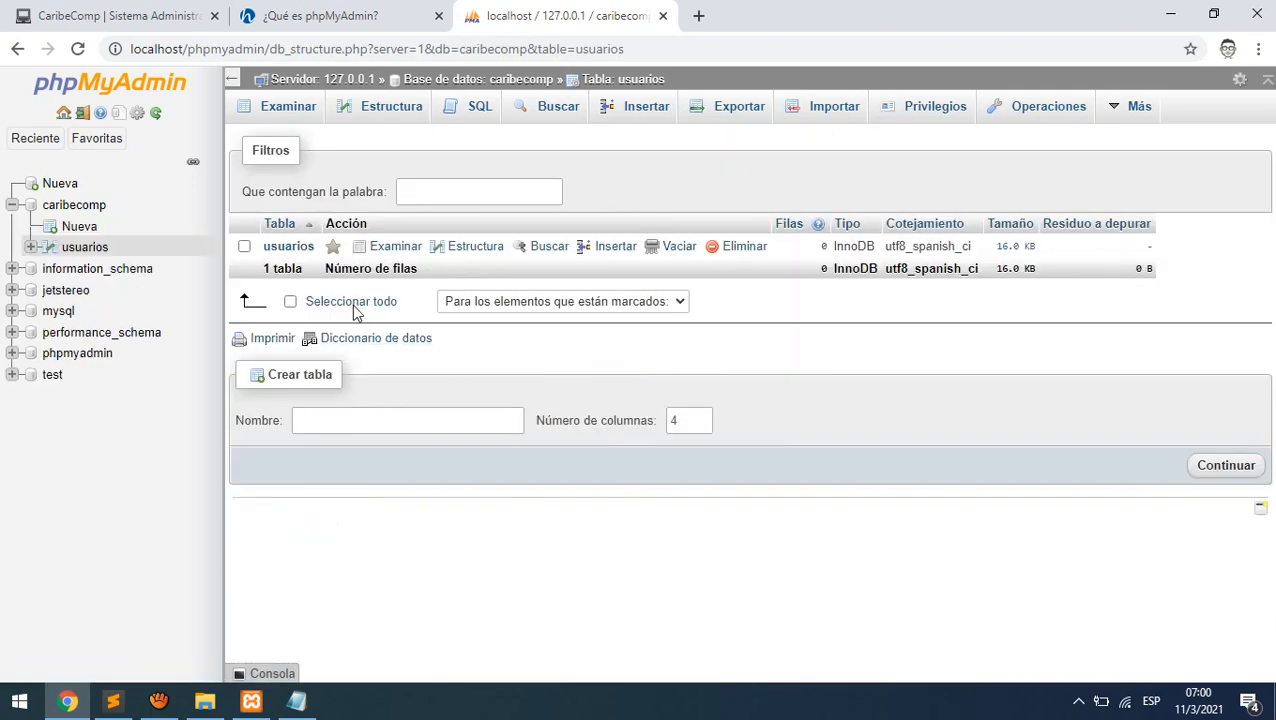
click(268, 247)
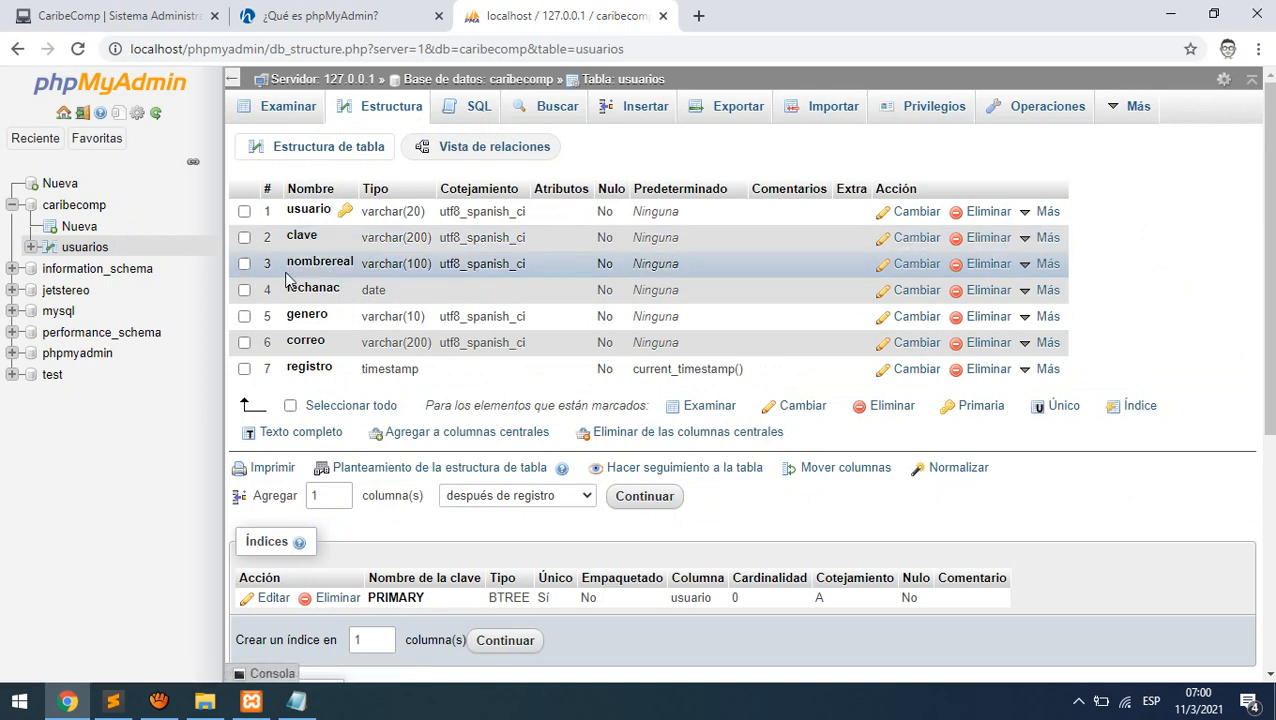
click(62, 207)
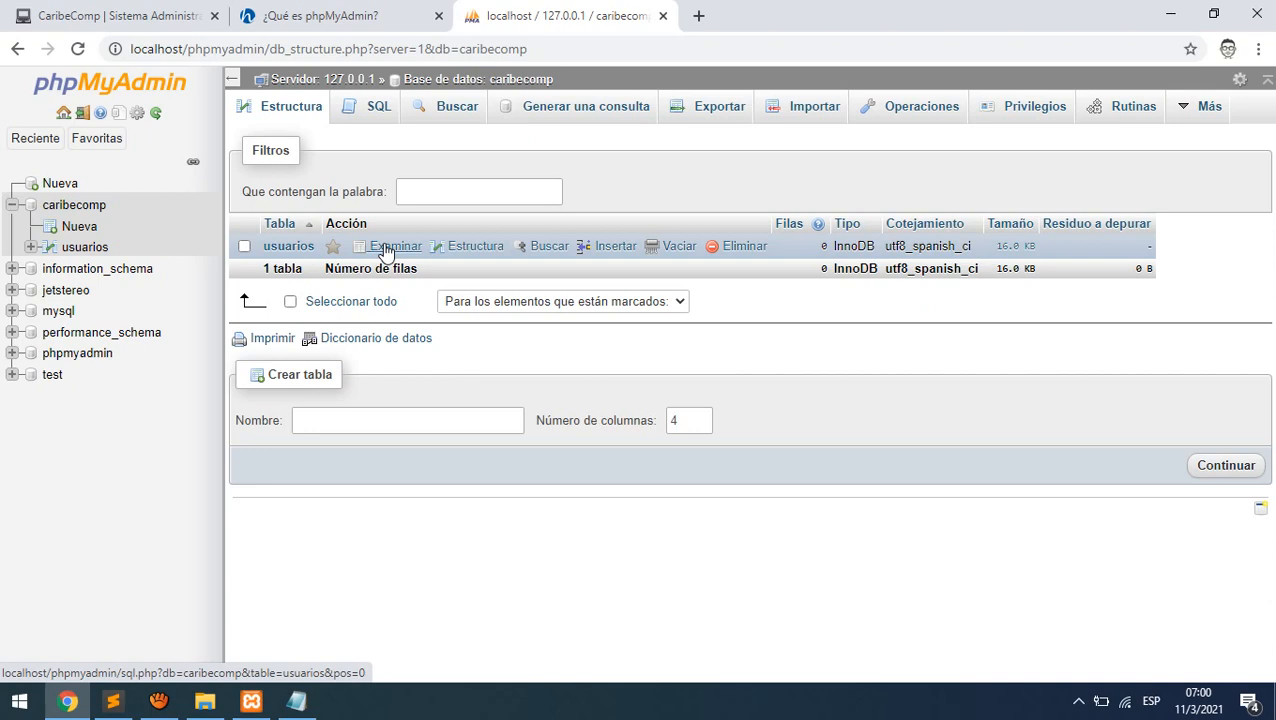
click(477, 247)
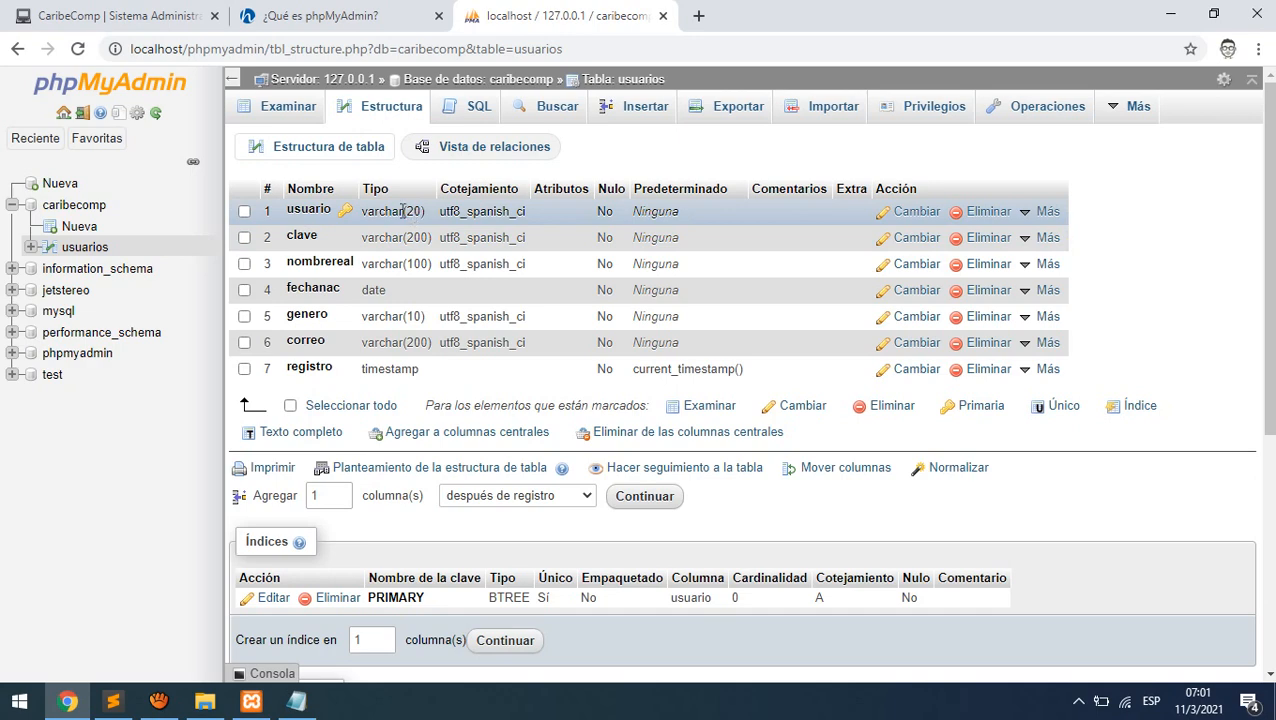
click(300, 148)
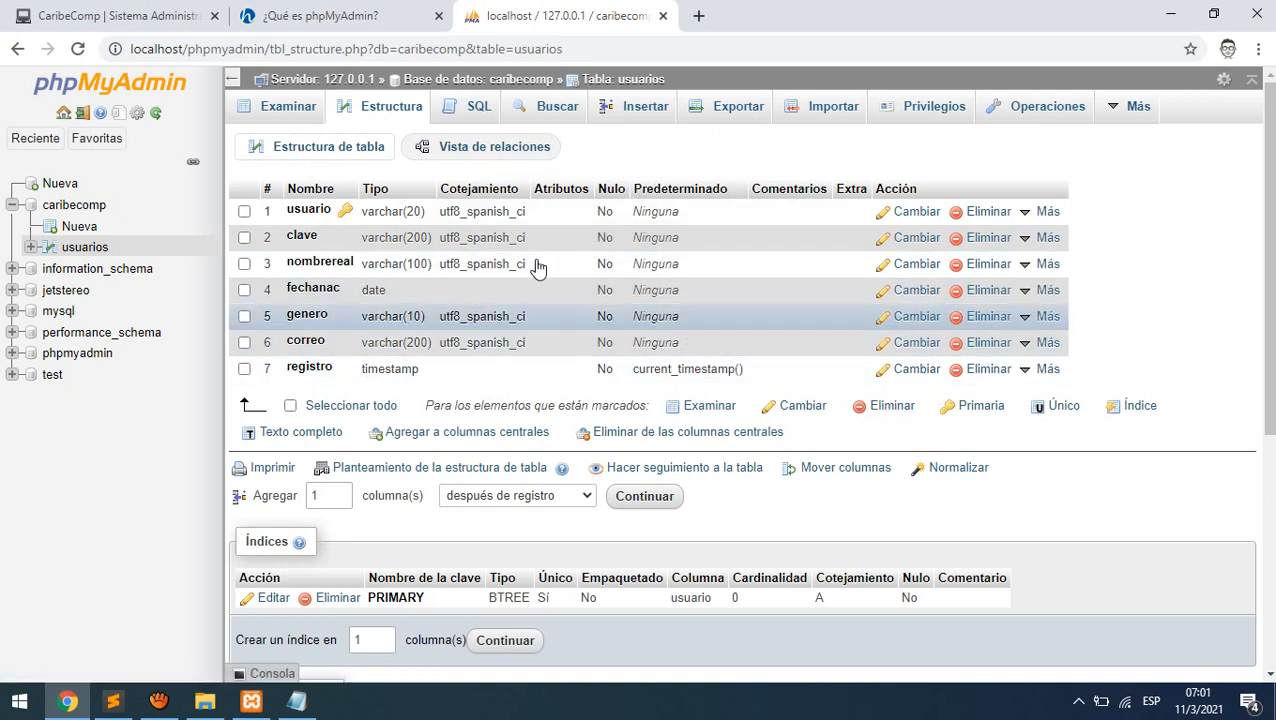
click(88, 208)
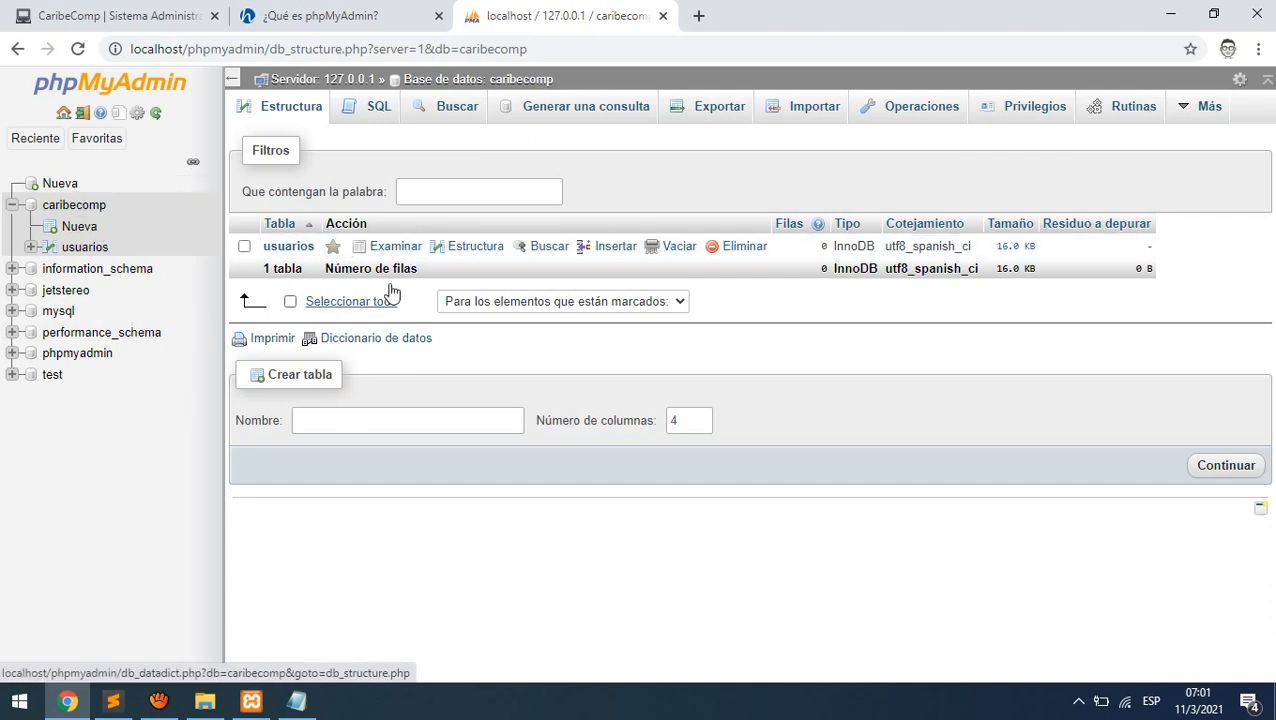
- Reload caribecomp's table list and enter categorias as the new table name
click(80, 207)
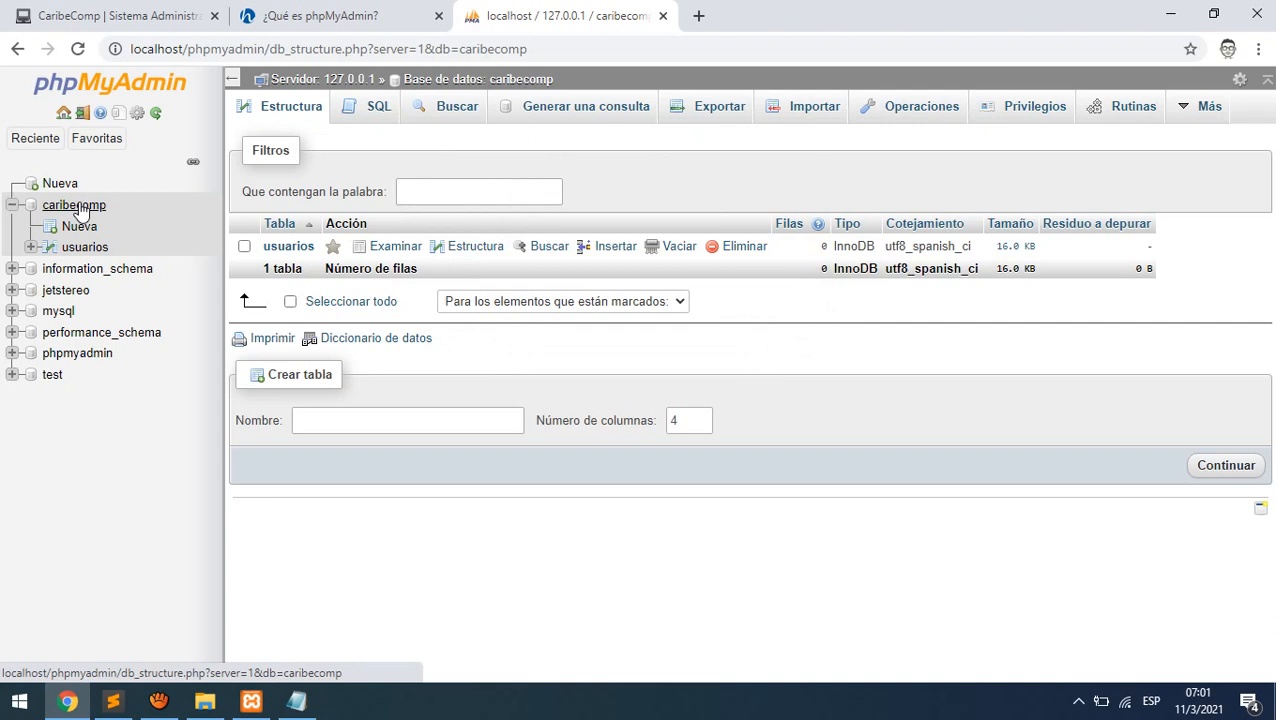
click(396, 422)
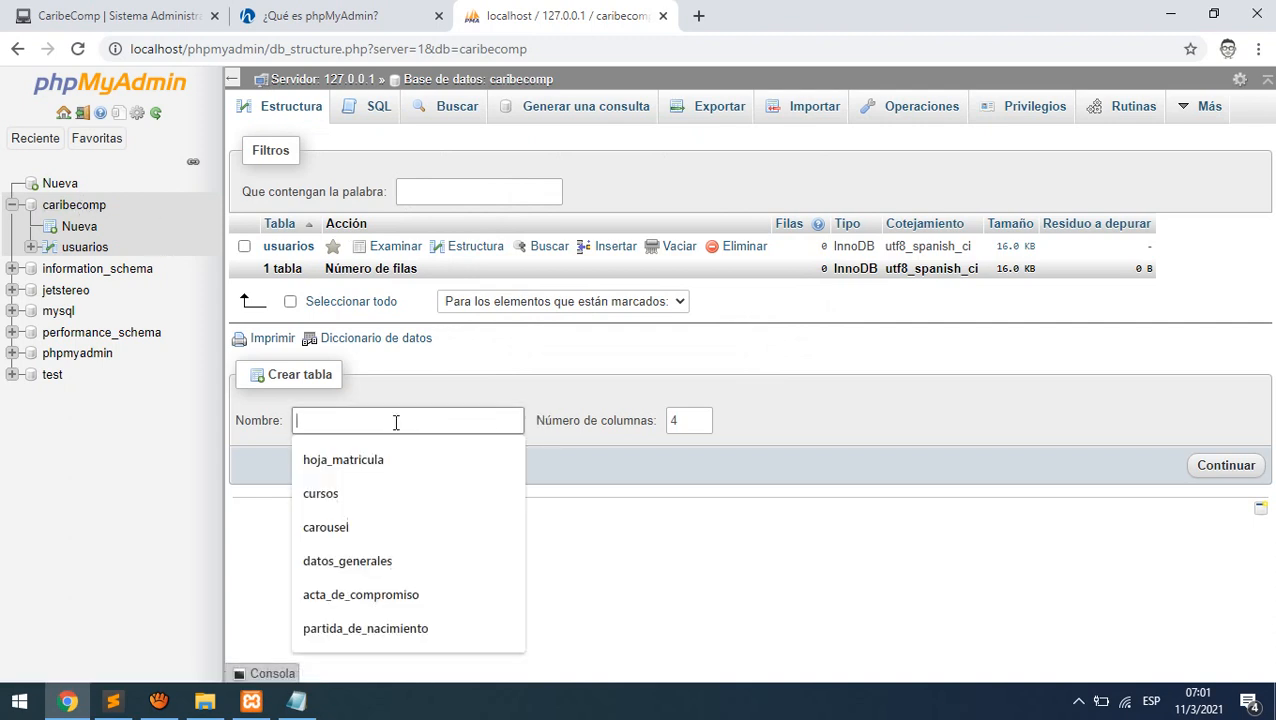
click(407, 388)
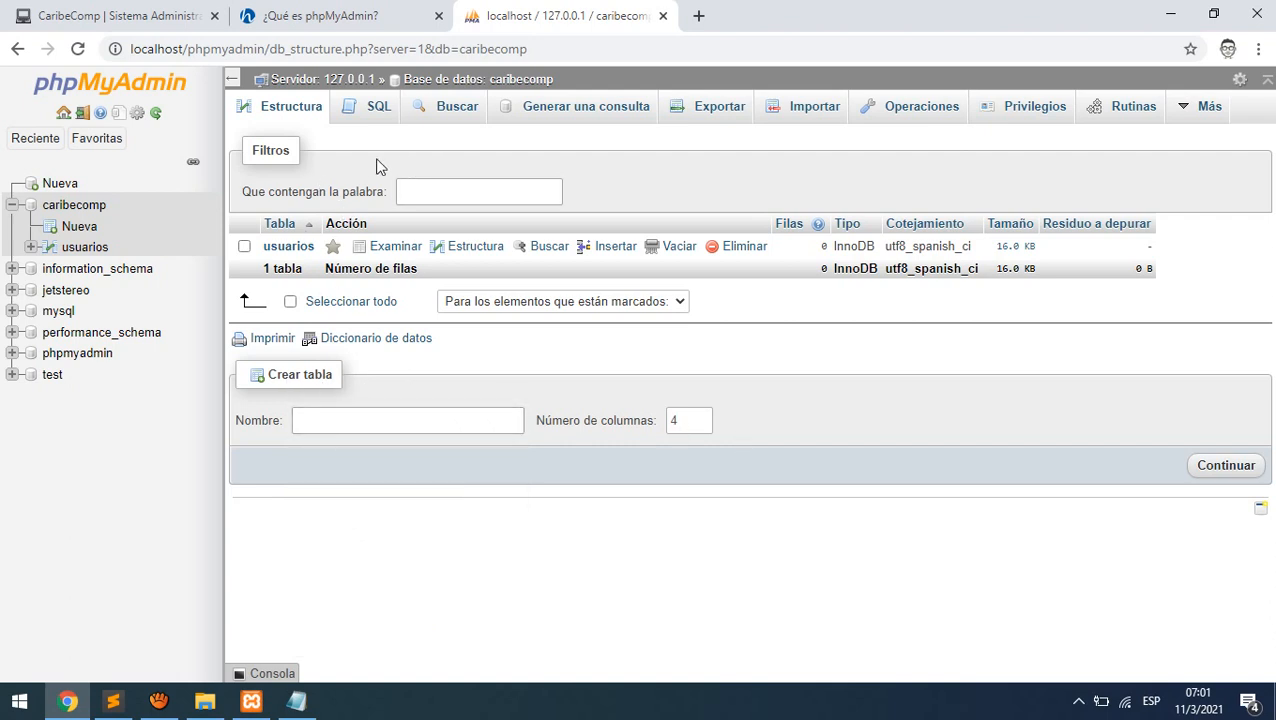
click(370, 419)
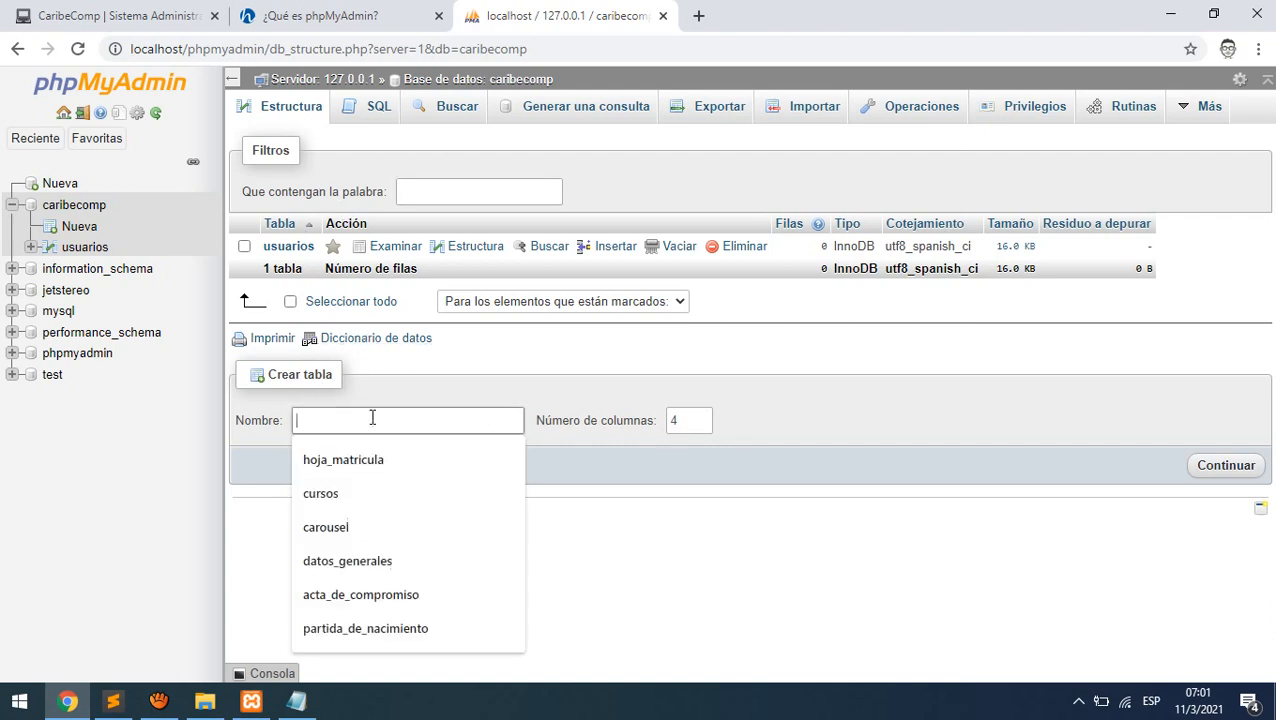
text(categorias)
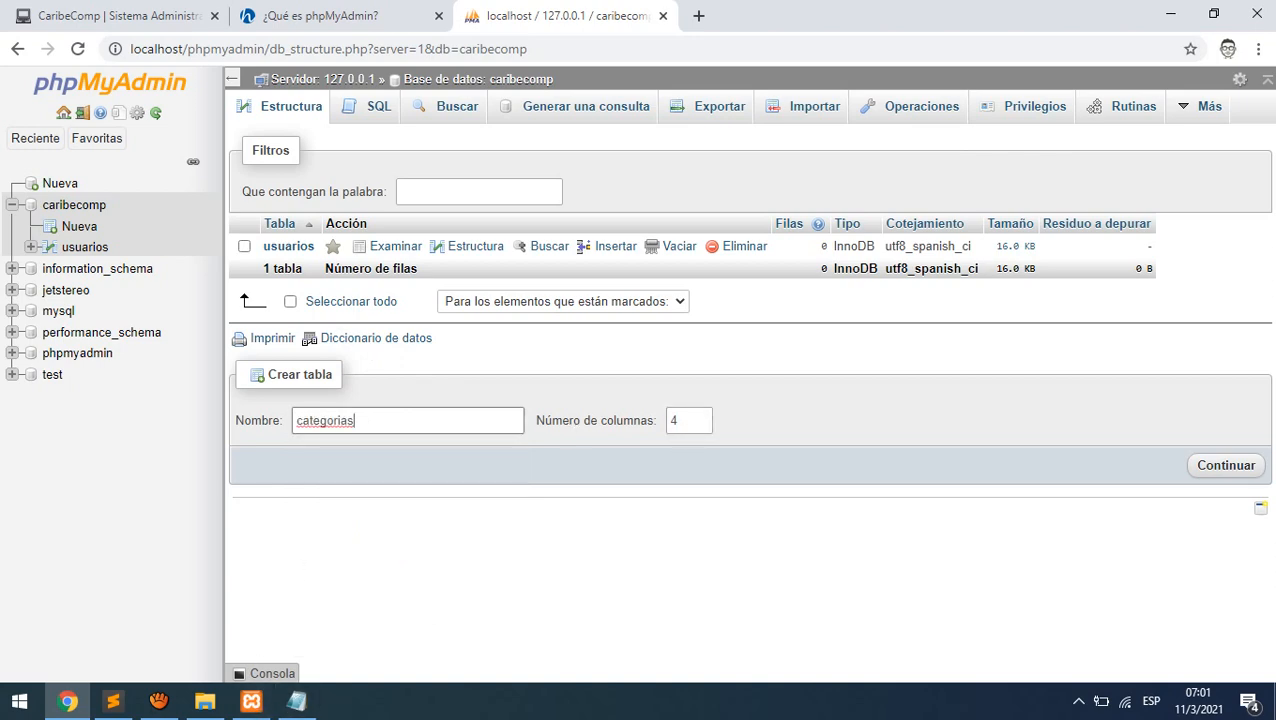
click(297, 701)
- Below the usuarios notes, add an id line with type int and pk ai
drag(646, 60, 448, 44)
click(618, 217)
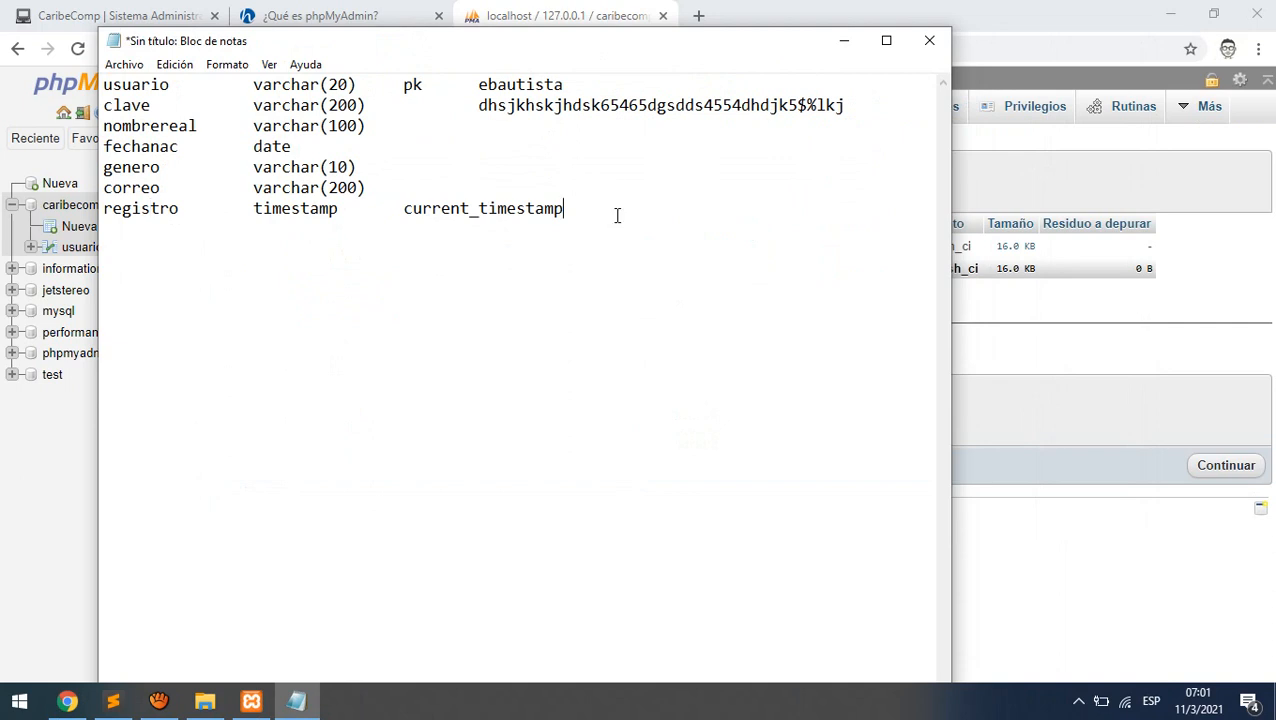
key(Return)
key(Return)
text(id)
text(cate)
key(BackSpace)
key(BackSpace)
key(BackSpace)
key(BackSpace)
key(Tab)
key(Tab)
text(int)
key(Tab)
text(pk ai)
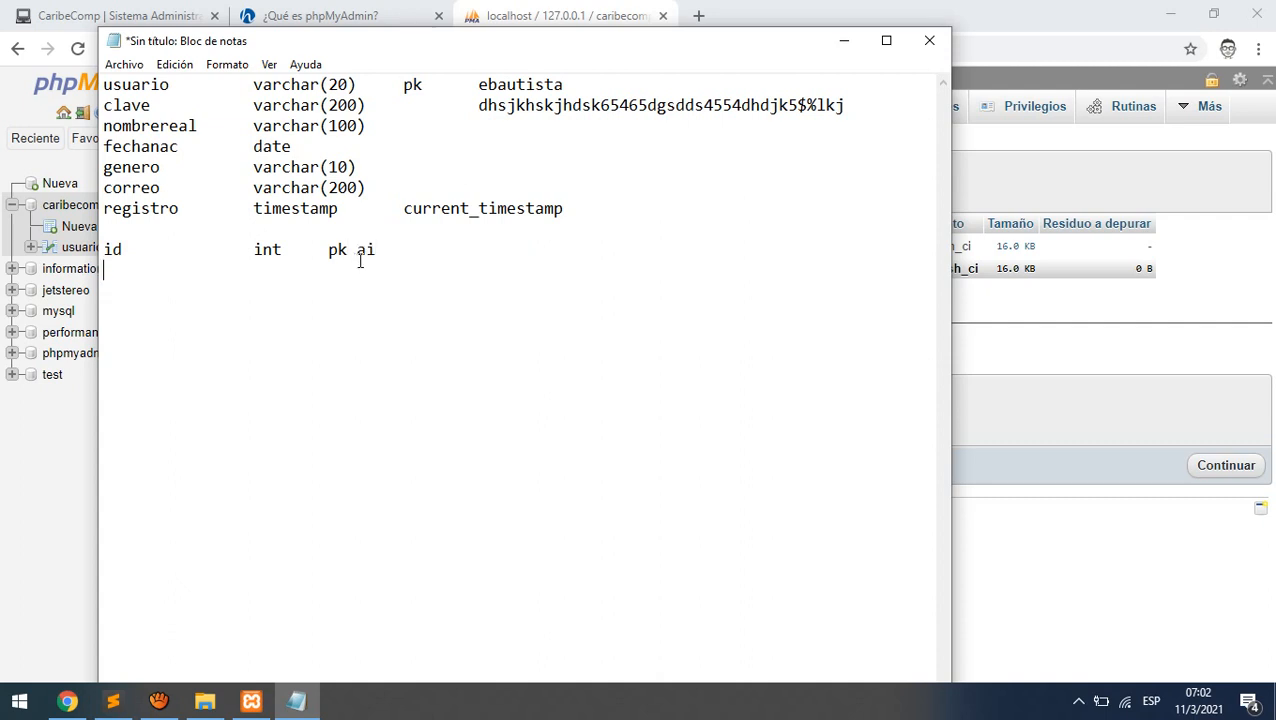
- Add a categoria line of type varchar(100) and realign the columns
double_click(112, 249)
click(416, 253)
double_click(370, 251)
drag(253, 85, 362, 86)
click(397, 248)
key(Return)
text(categoria)
key(Tab)
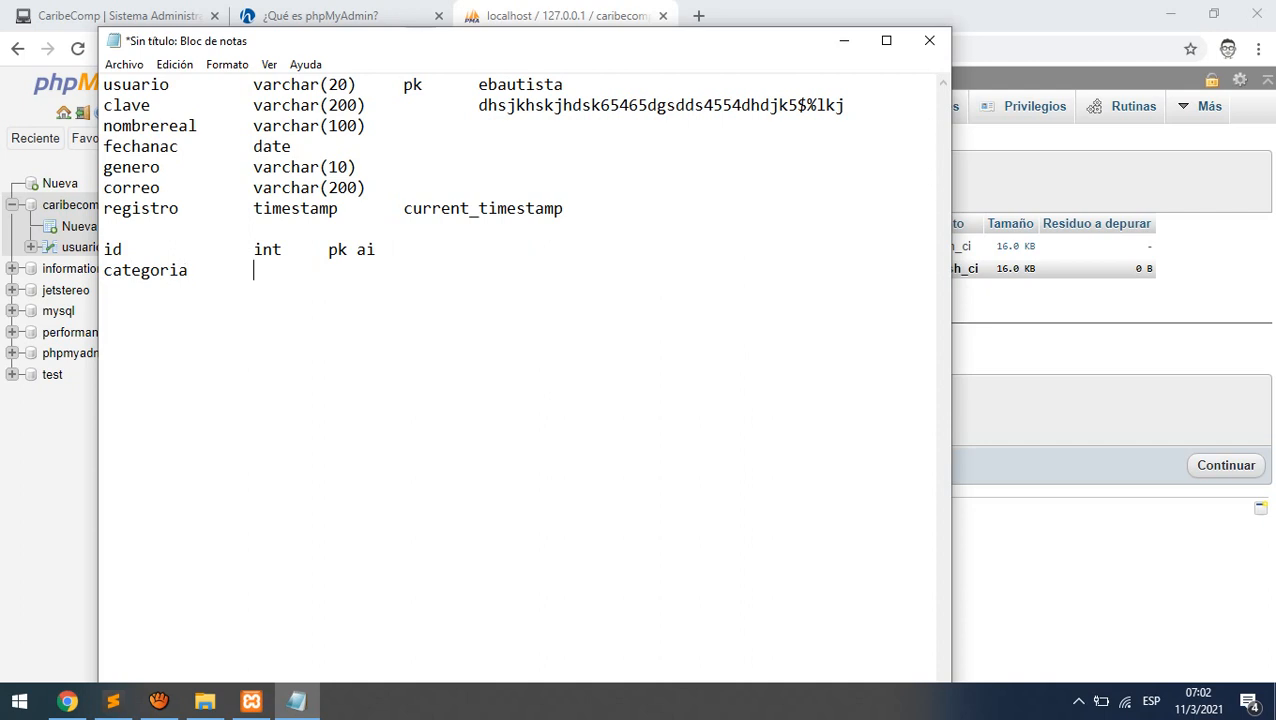
text(varchar(100)
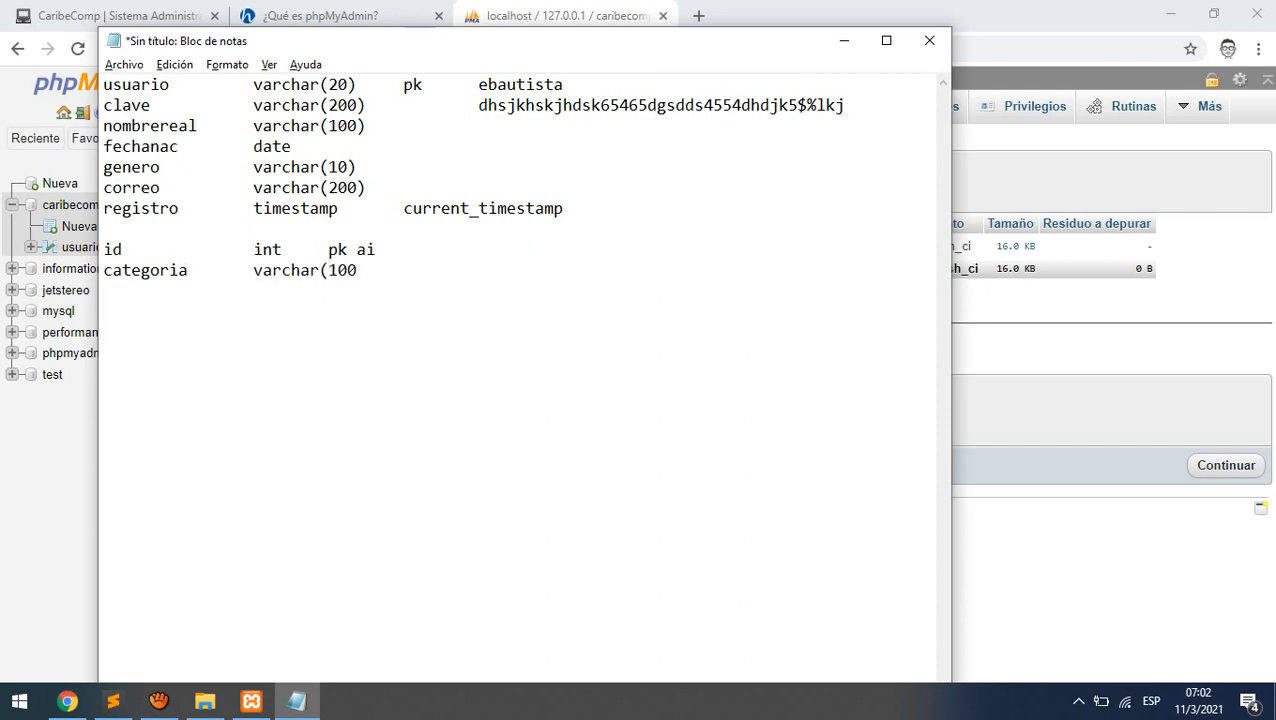
text())
click(327, 250)
key(Tab)
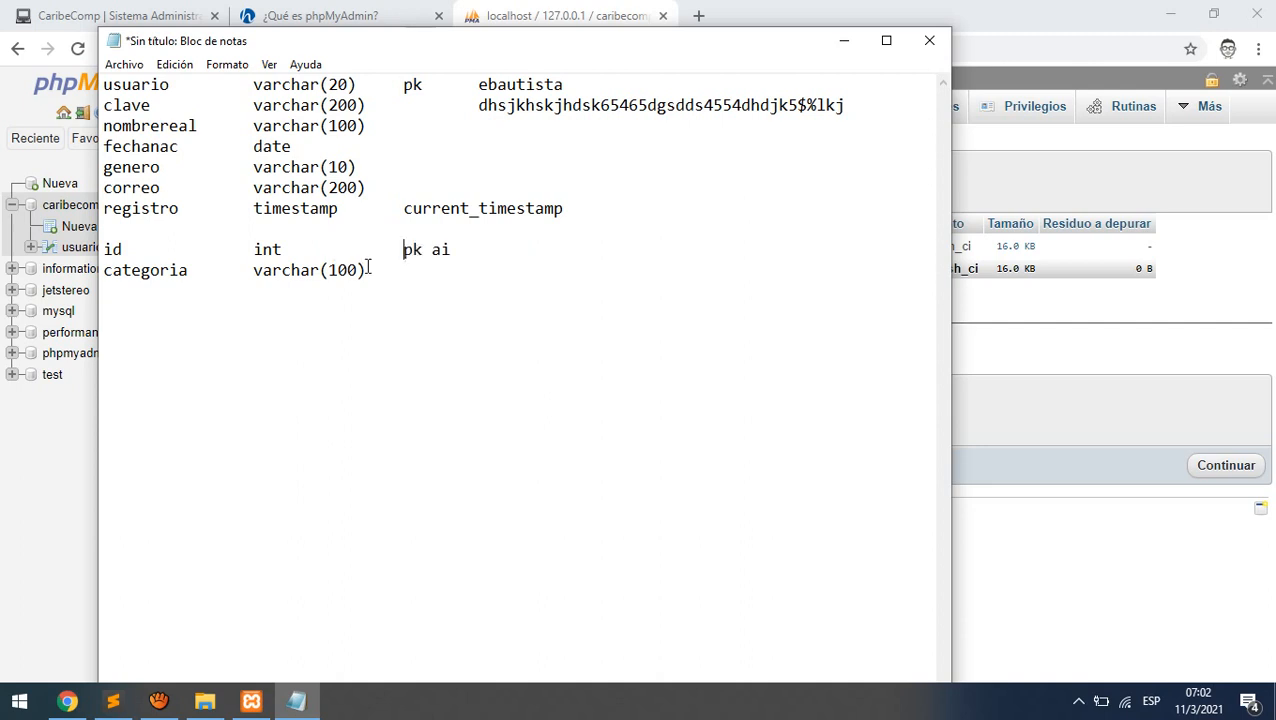
click(367, 270)
key(Tab)
- Add a registro line of type timestamp defaulting to current_timestamp
key(Return)
text(registro)
key(Tab)
key(Tab)
key(BackSpace)
text(timest)
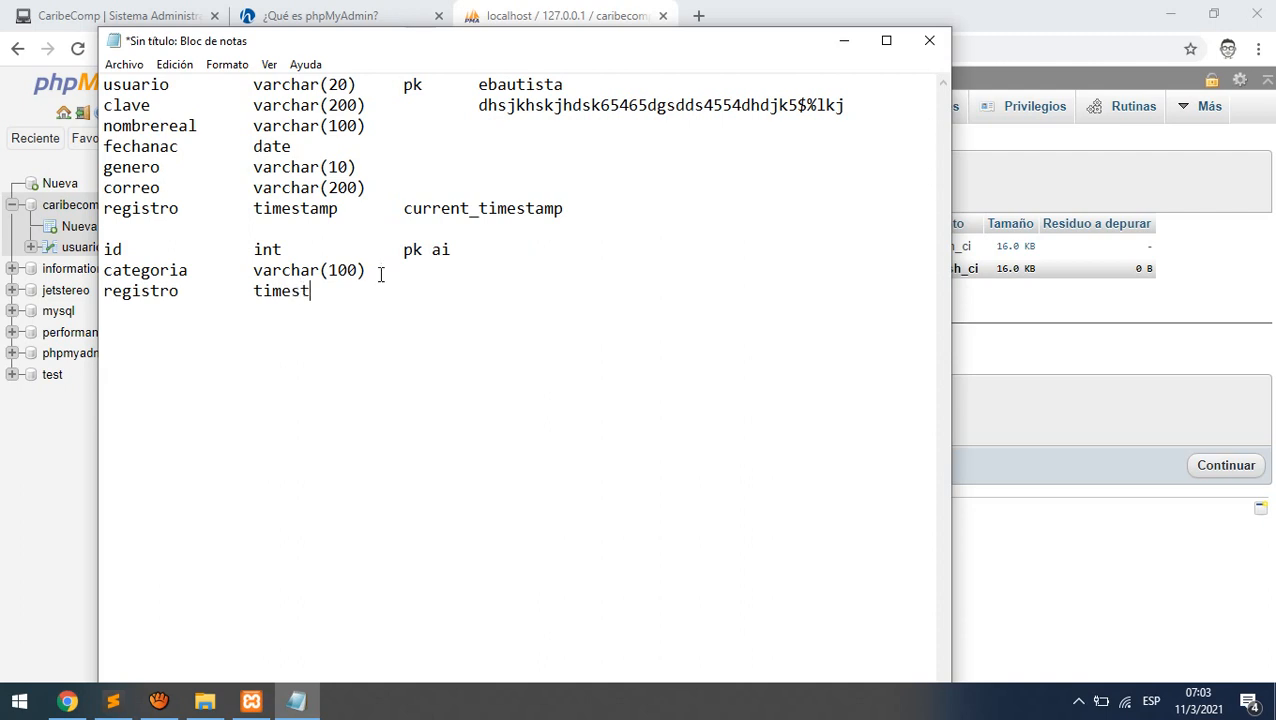
text(amp)
key(Tab)
text(current)
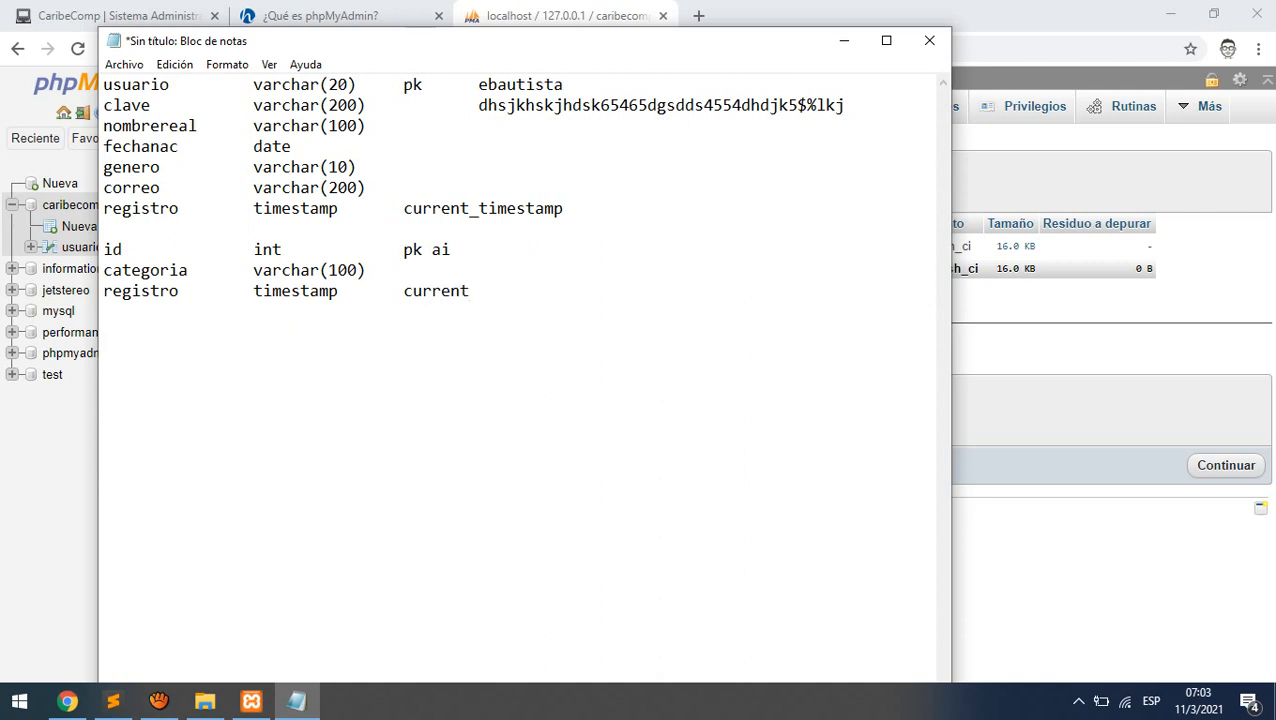
text(_timestamp)
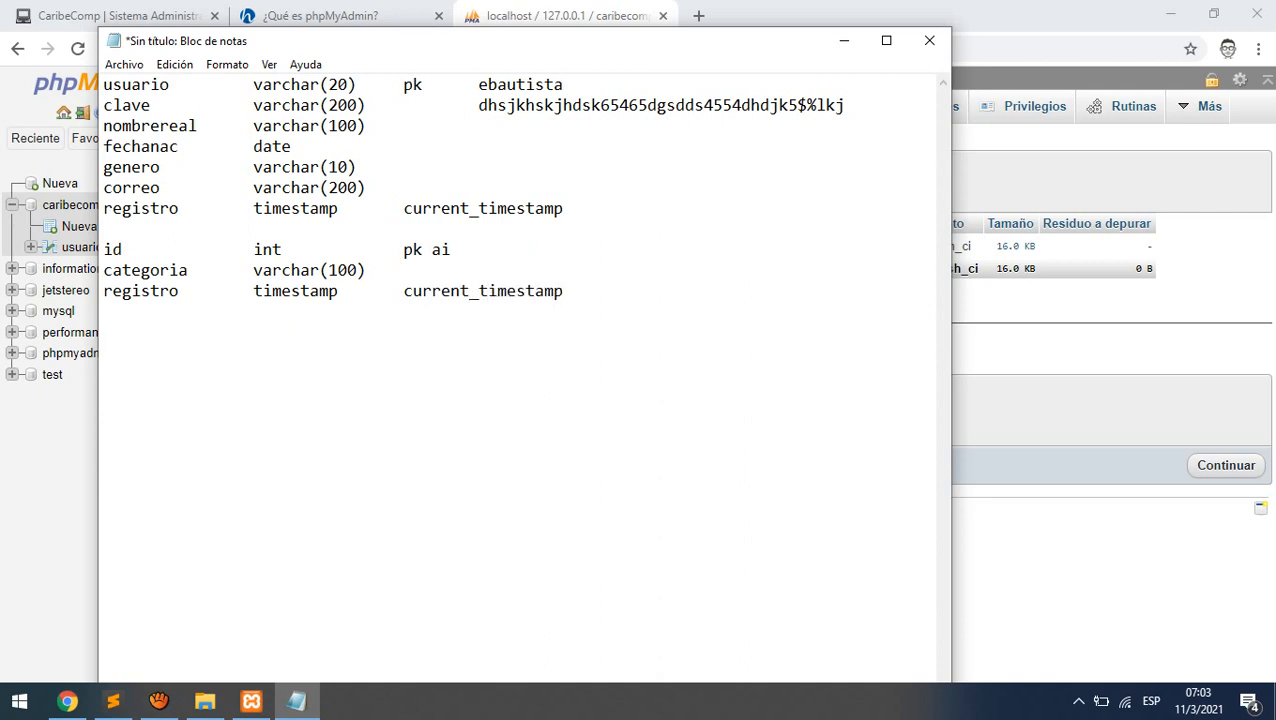
- Back in phpMyAdmin, set the categorias table to 3 columns
click(843, 40)
double_click(379, 431)
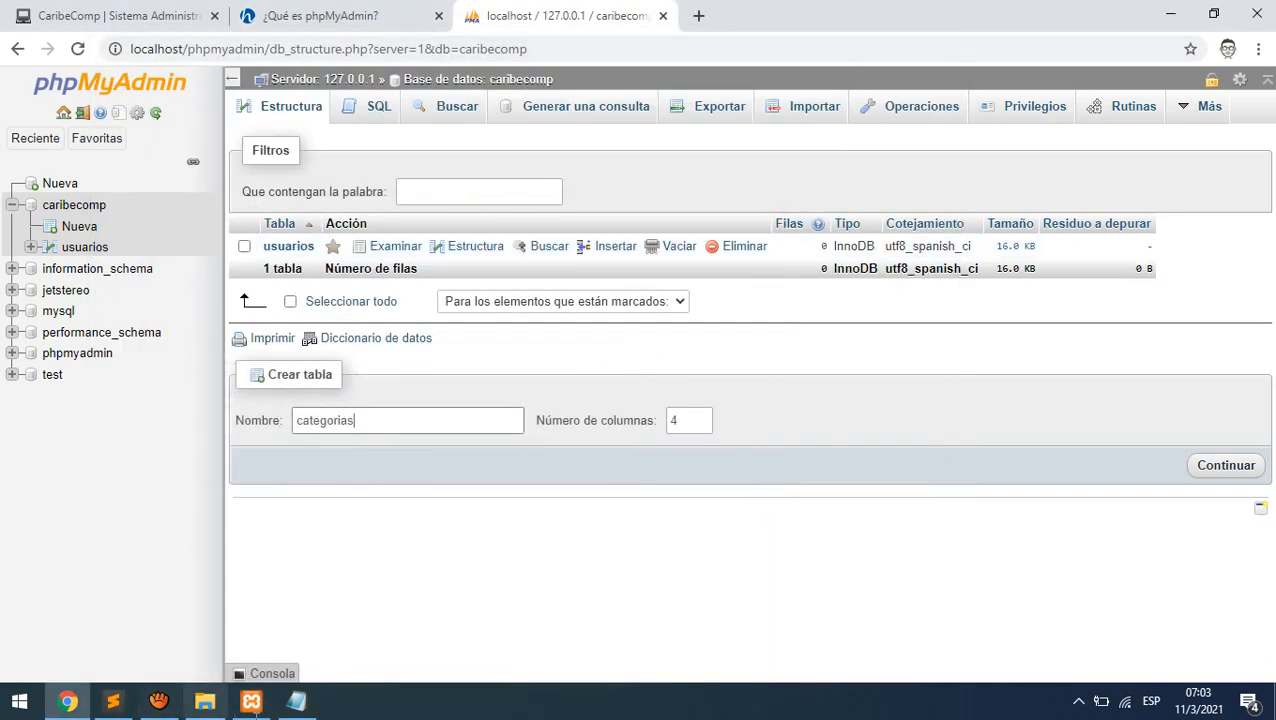
click(296, 700)
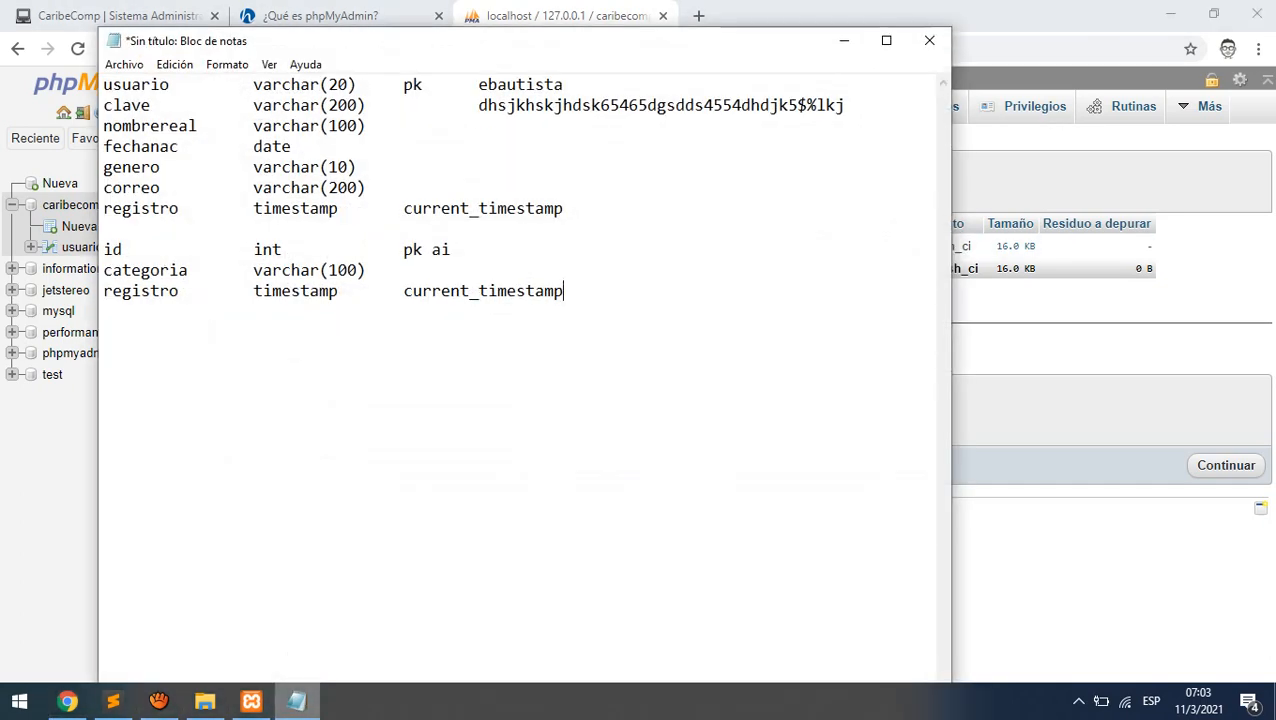
click(296, 700)
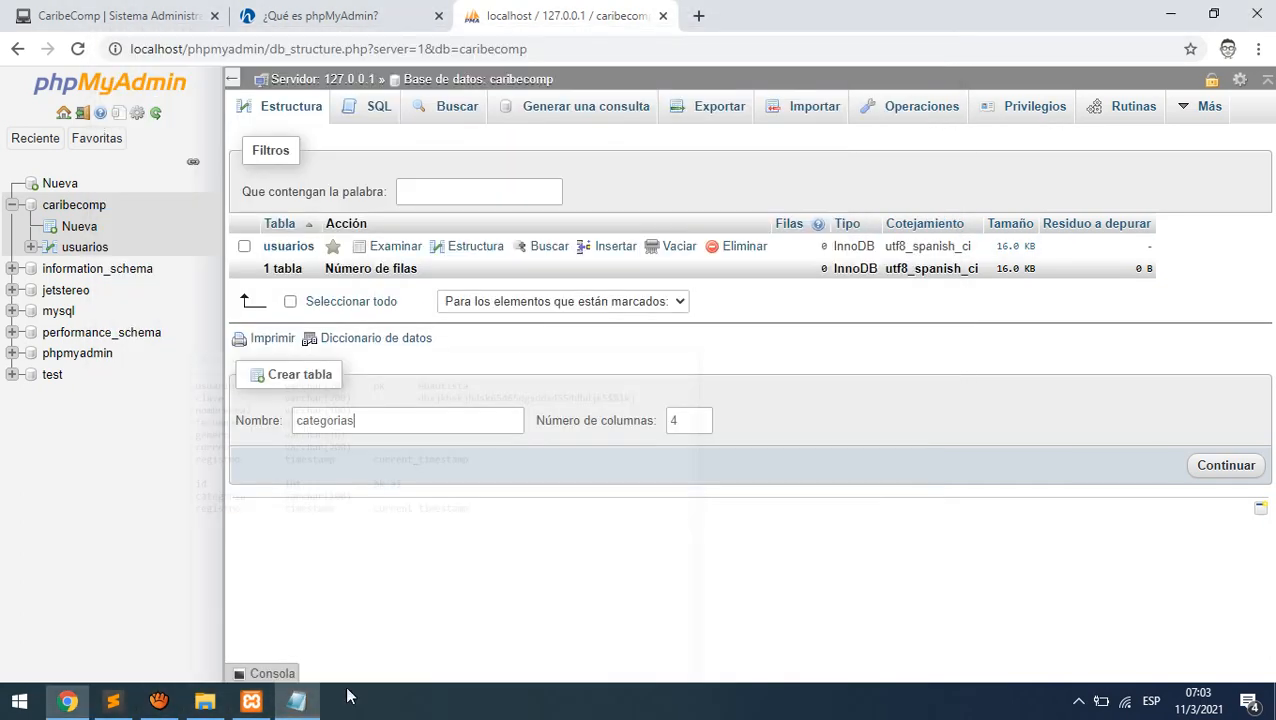
click(703, 425)
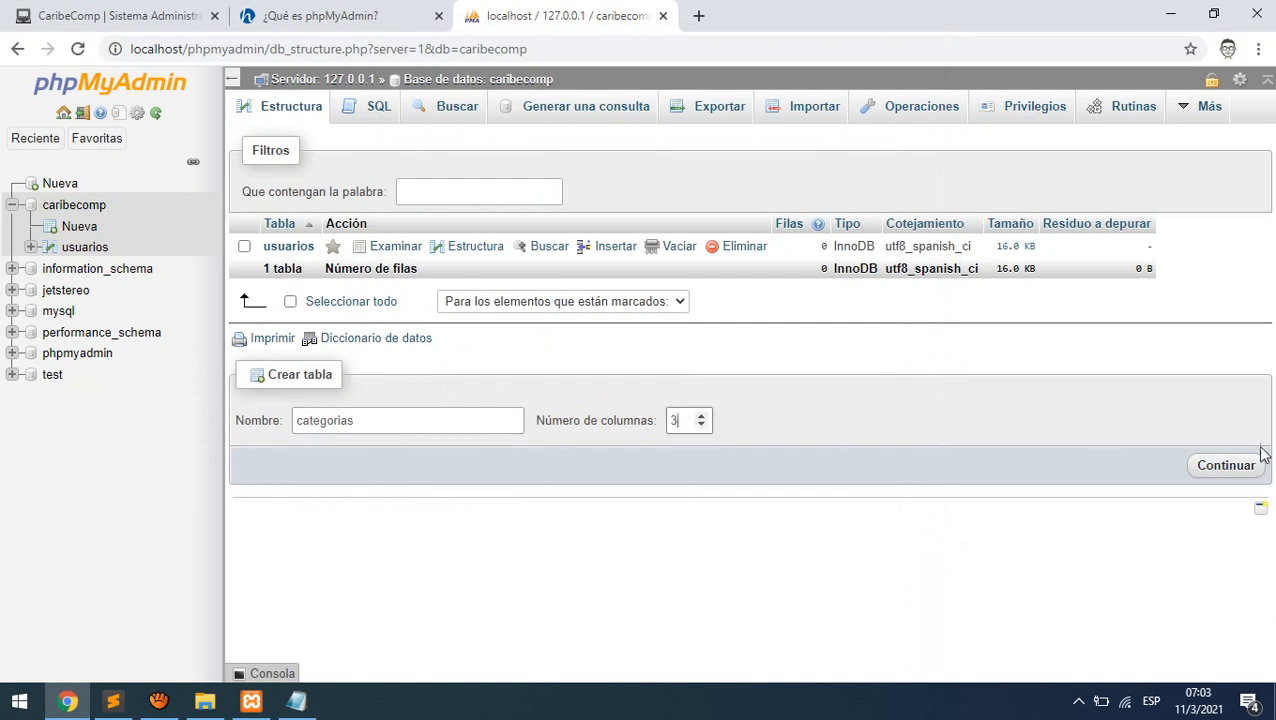
- Define the first column as id, an INT auto-increment primary key
click(1228, 466)
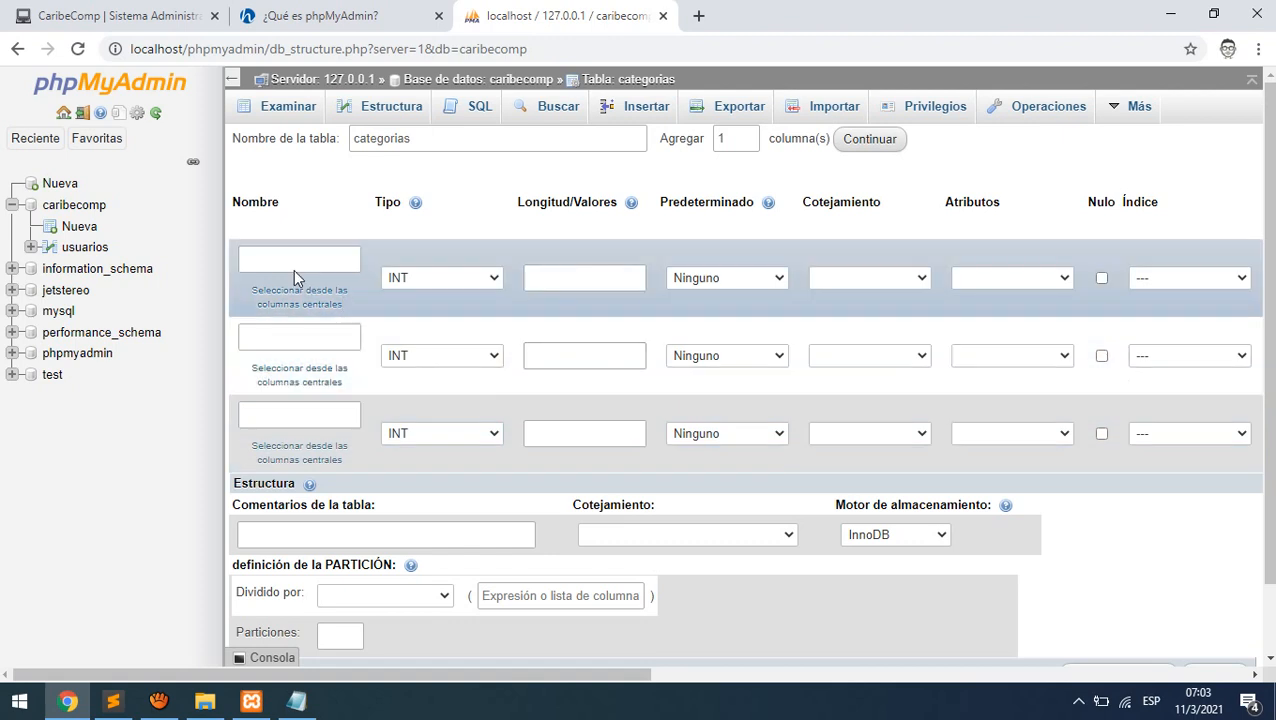
click(293, 262)
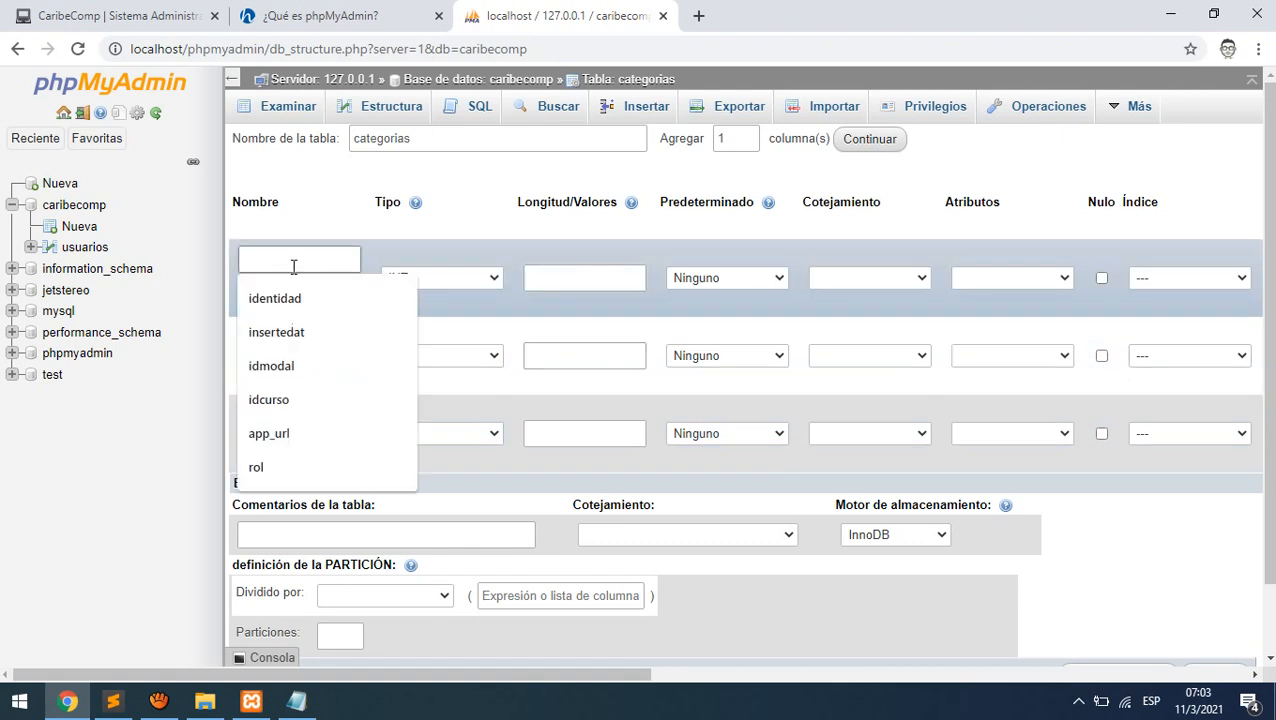
text(id)
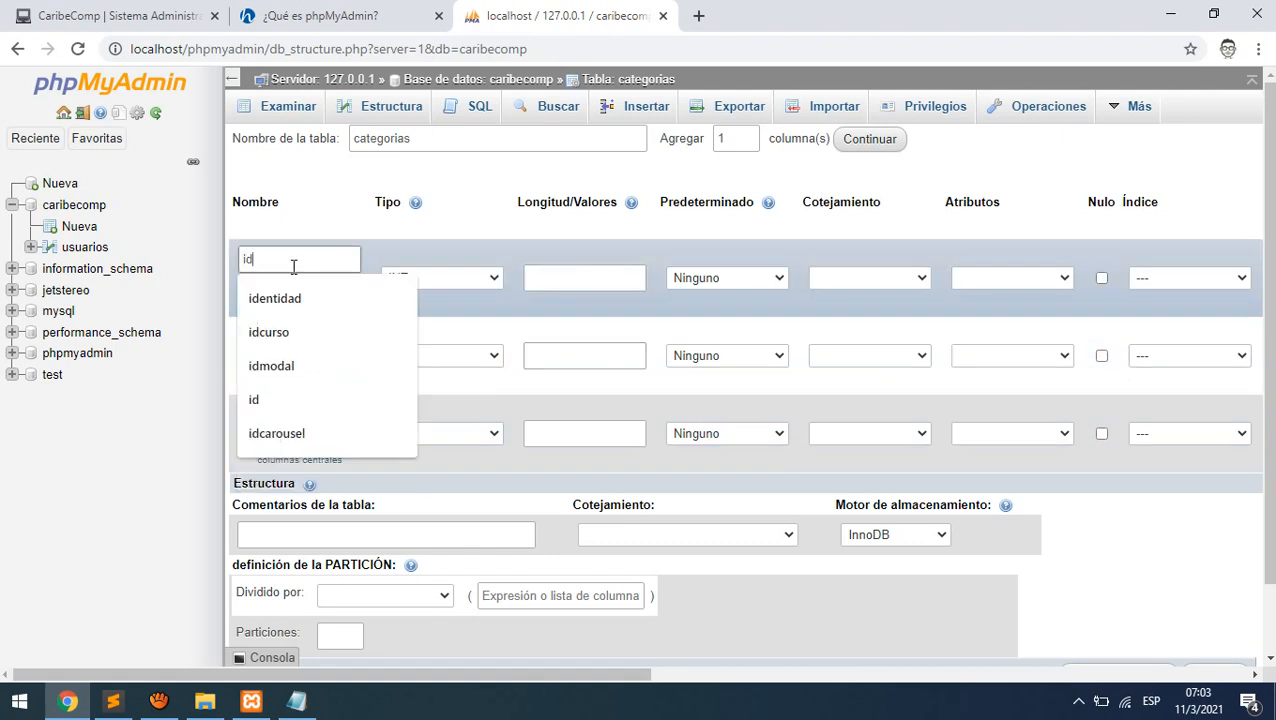
click(493, 277)
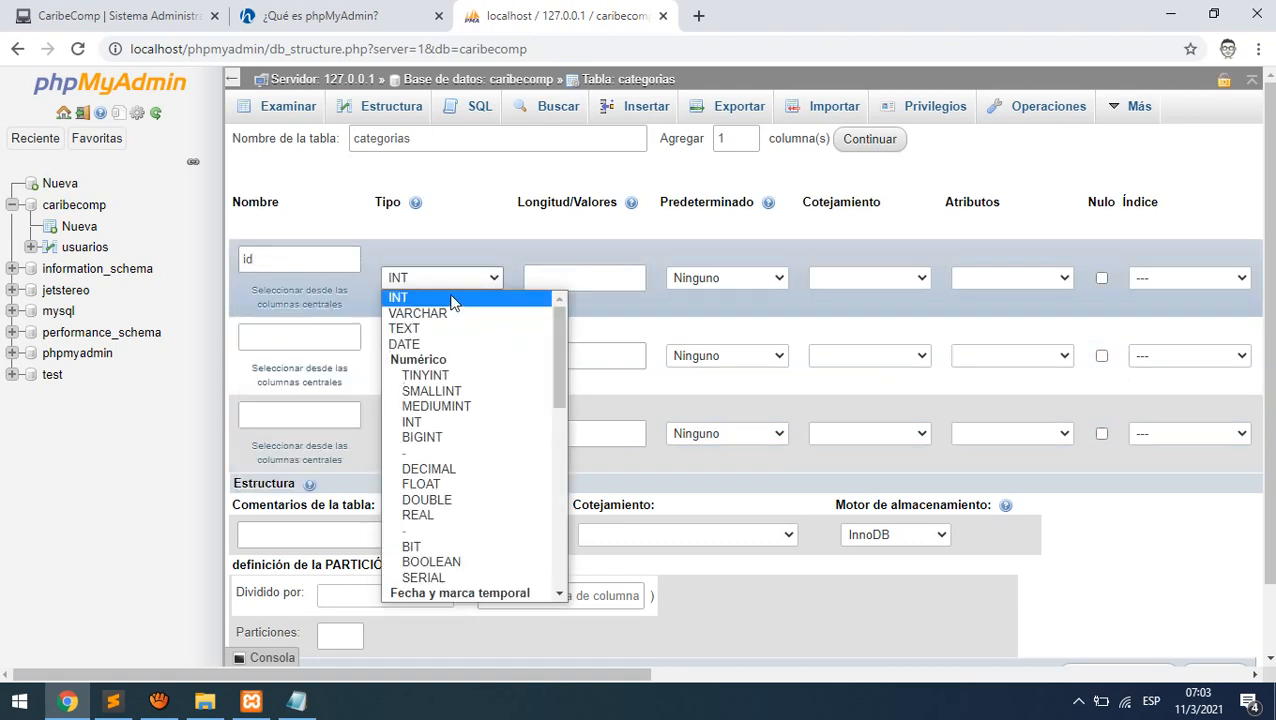
click(447, 293)
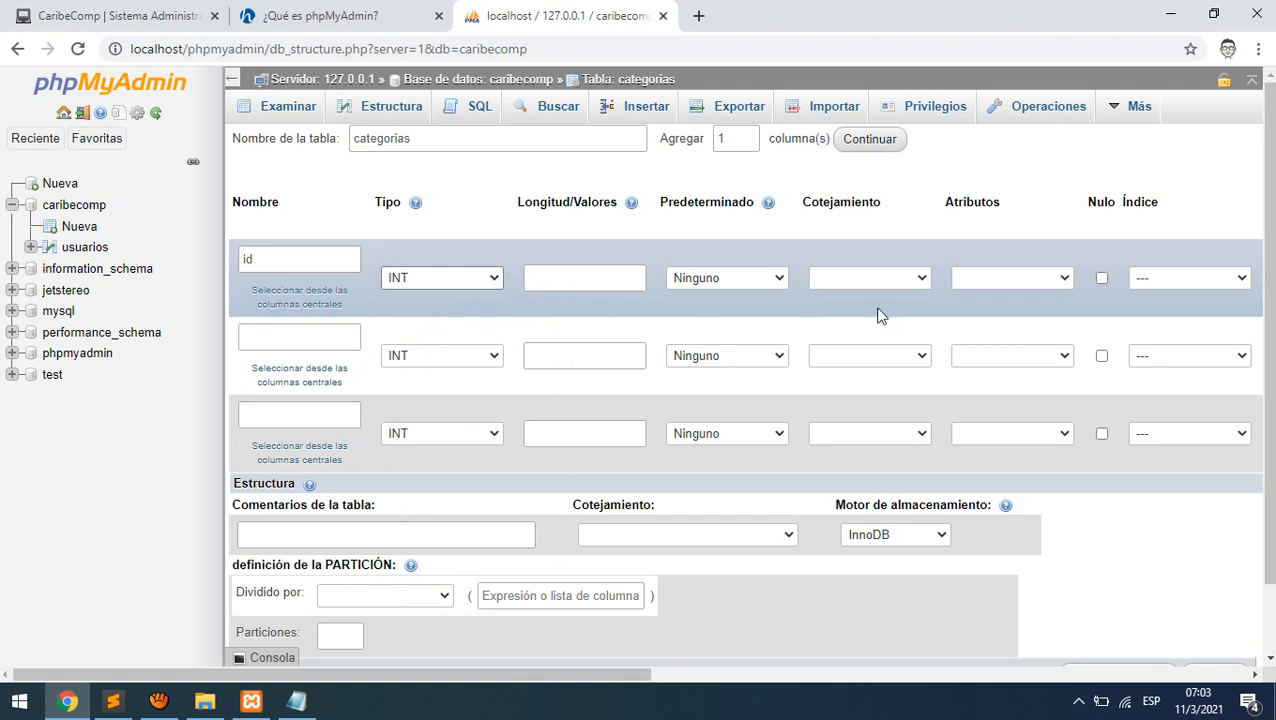
click(1174, 282)
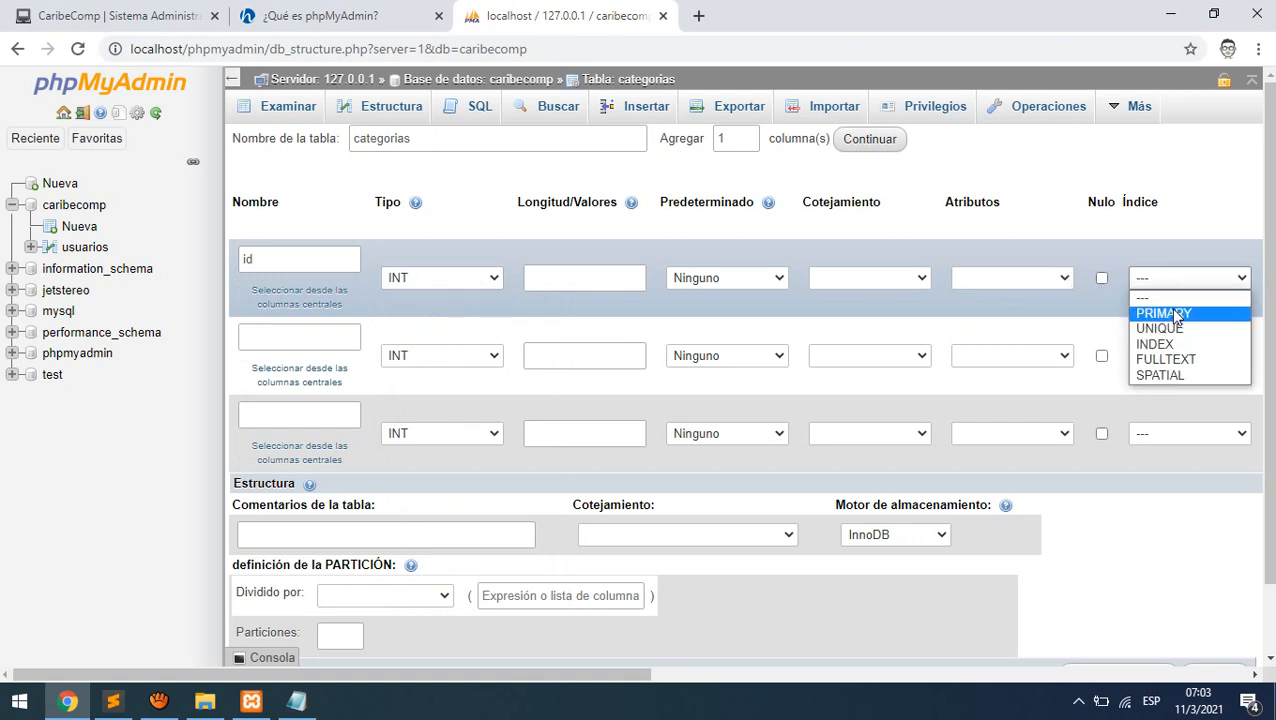
click(1164, 313)
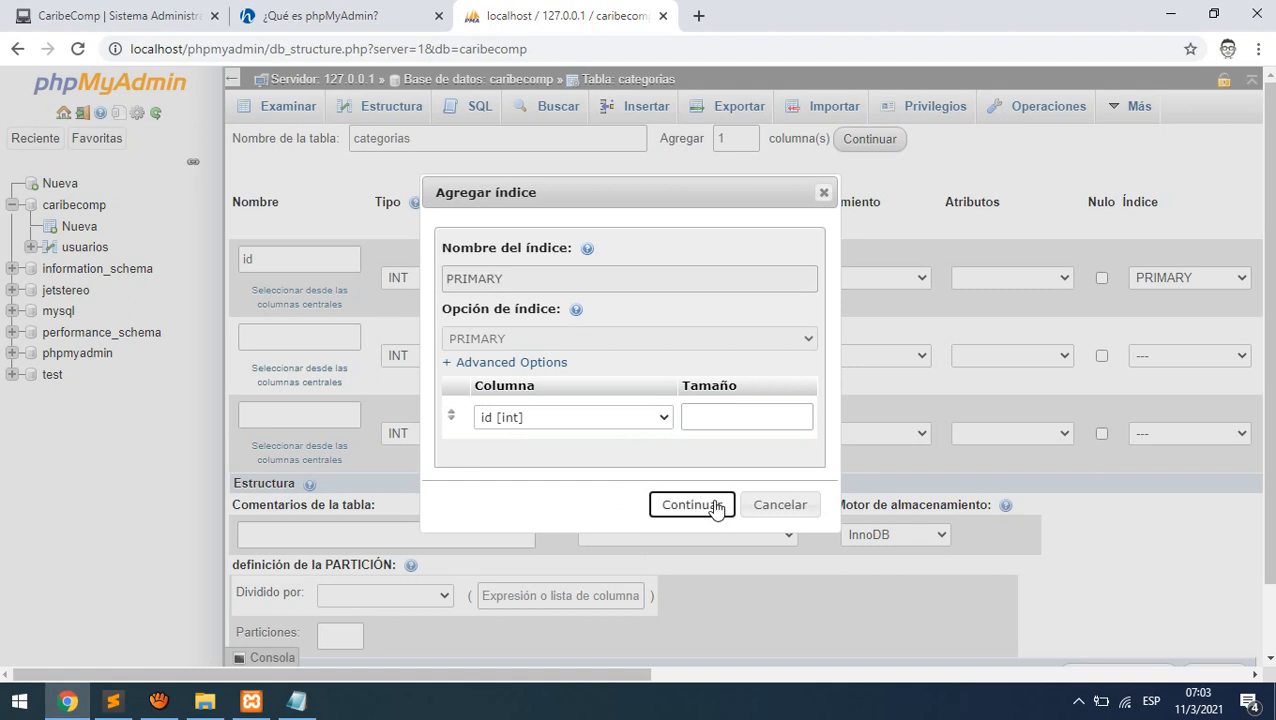
click(715, 508)
drag(635, 684, 733, 686)
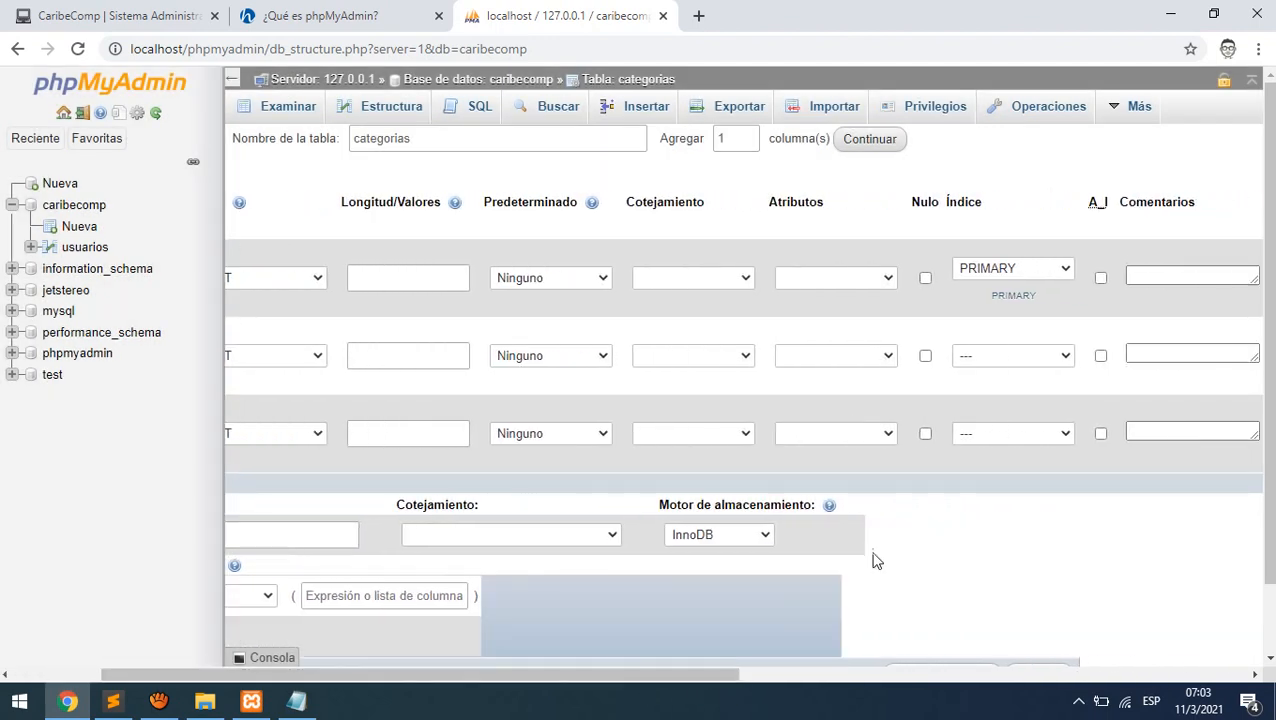
click(1100, 278)
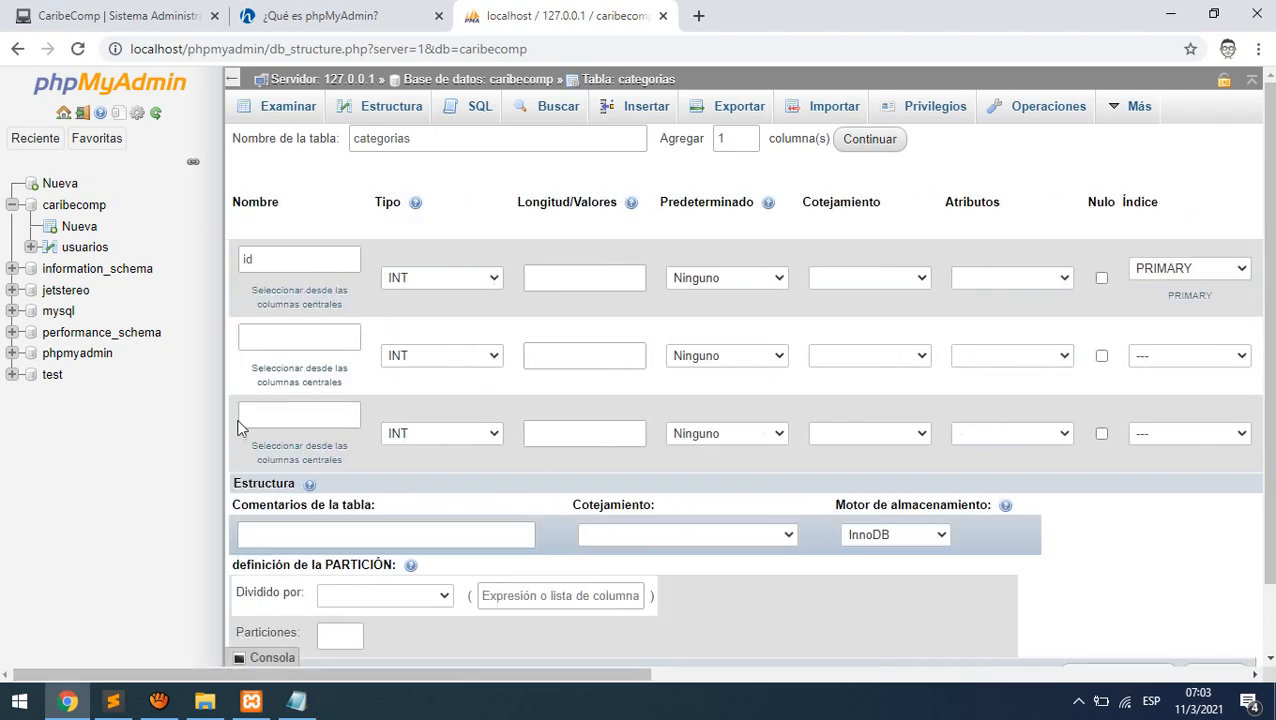
- Name the second column categoria with type VARCHAR and length 100
click(270, 334)
text(categoria)
click(296, 700)
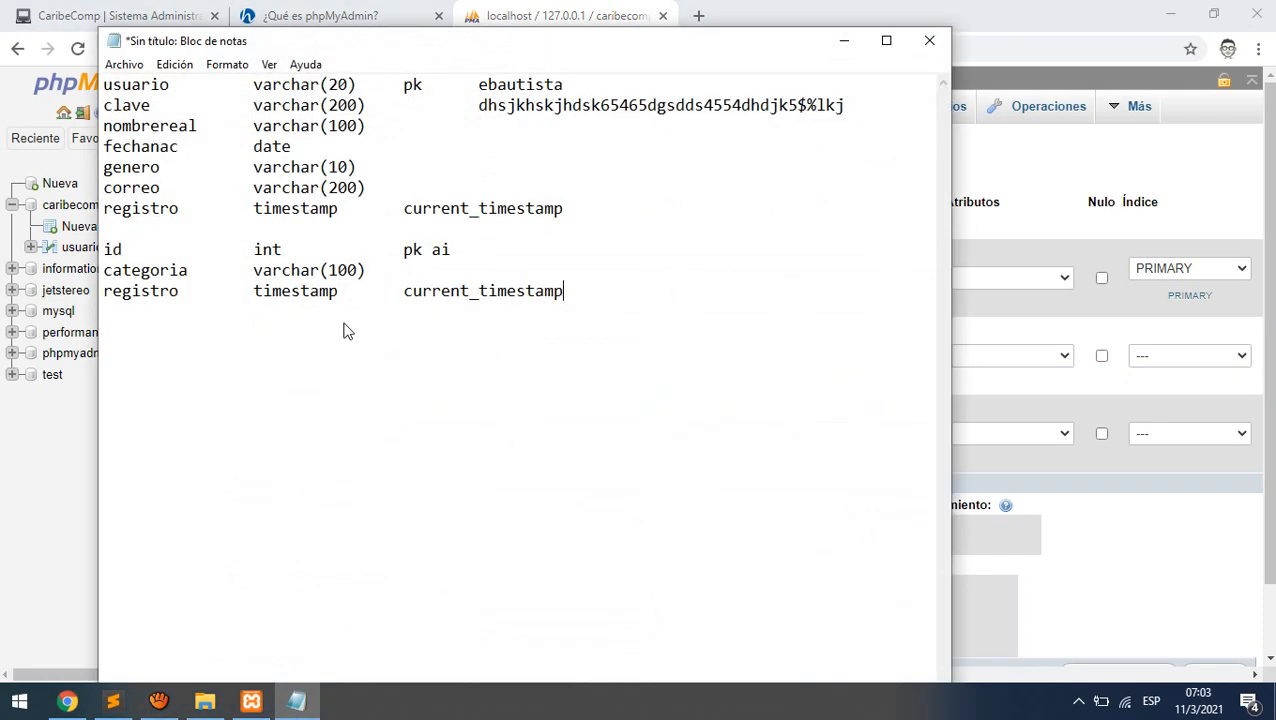
click(843, 40)
click(482, 357)
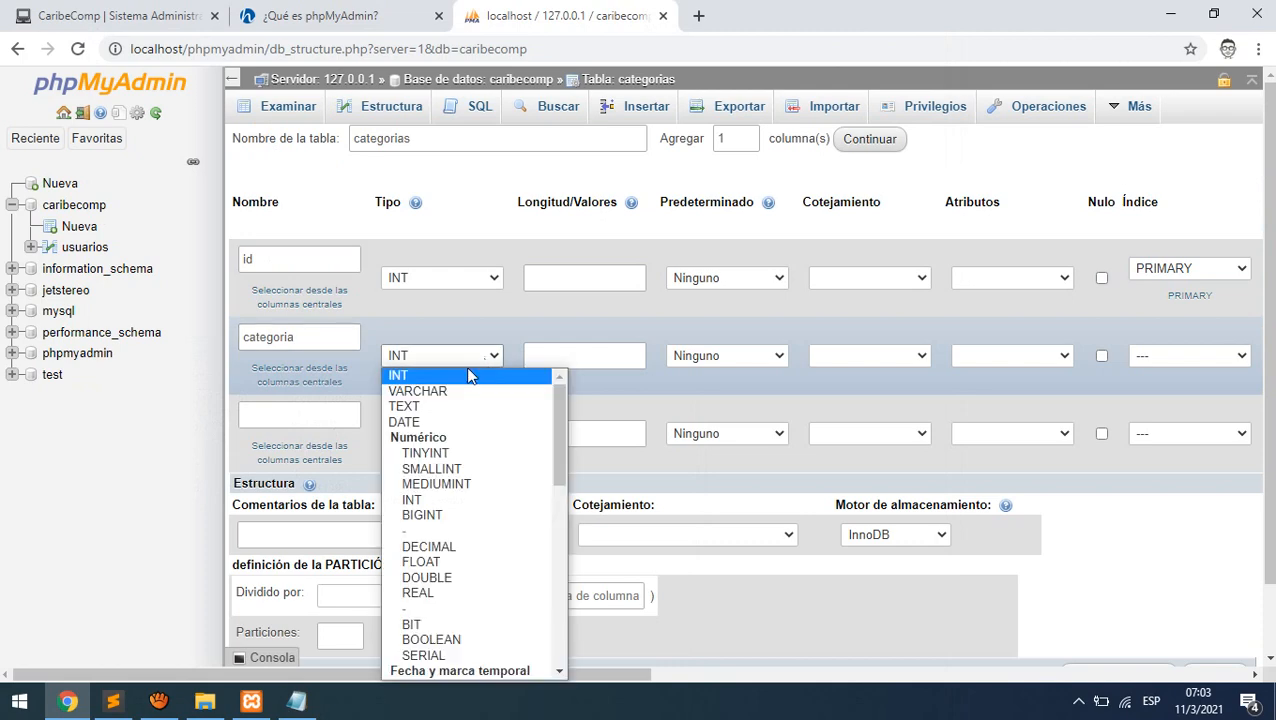
click(452, 390)
click(597, 356)
text(10)
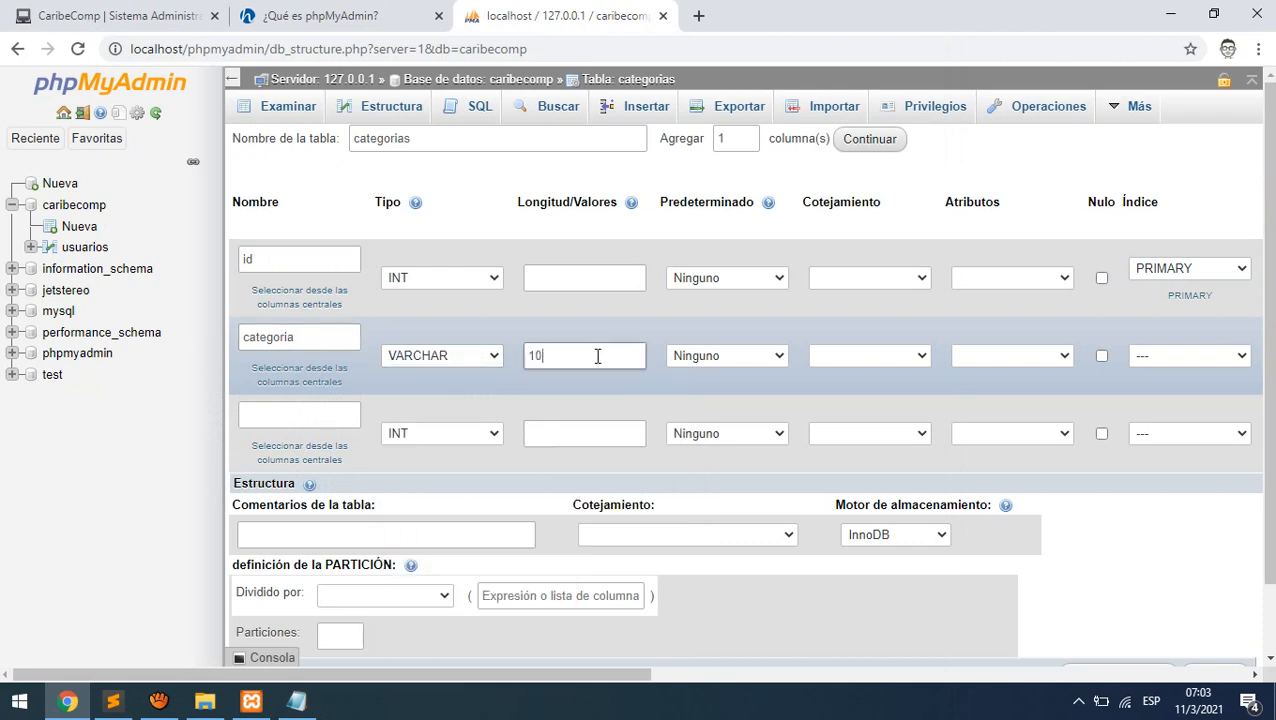
text(0)
- Define the third column registro as TIMESTAMP defaulting to CURRENT_TIMESTAMP
click(264, 416)
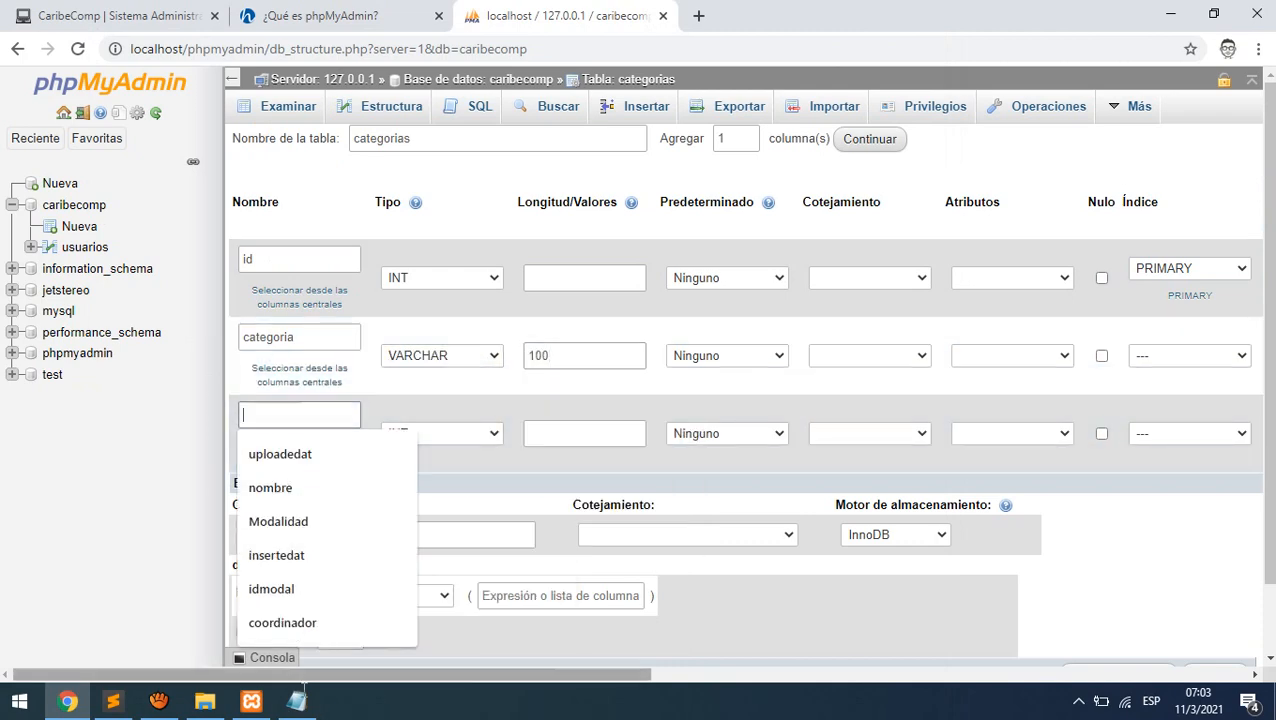
click(297, 701)
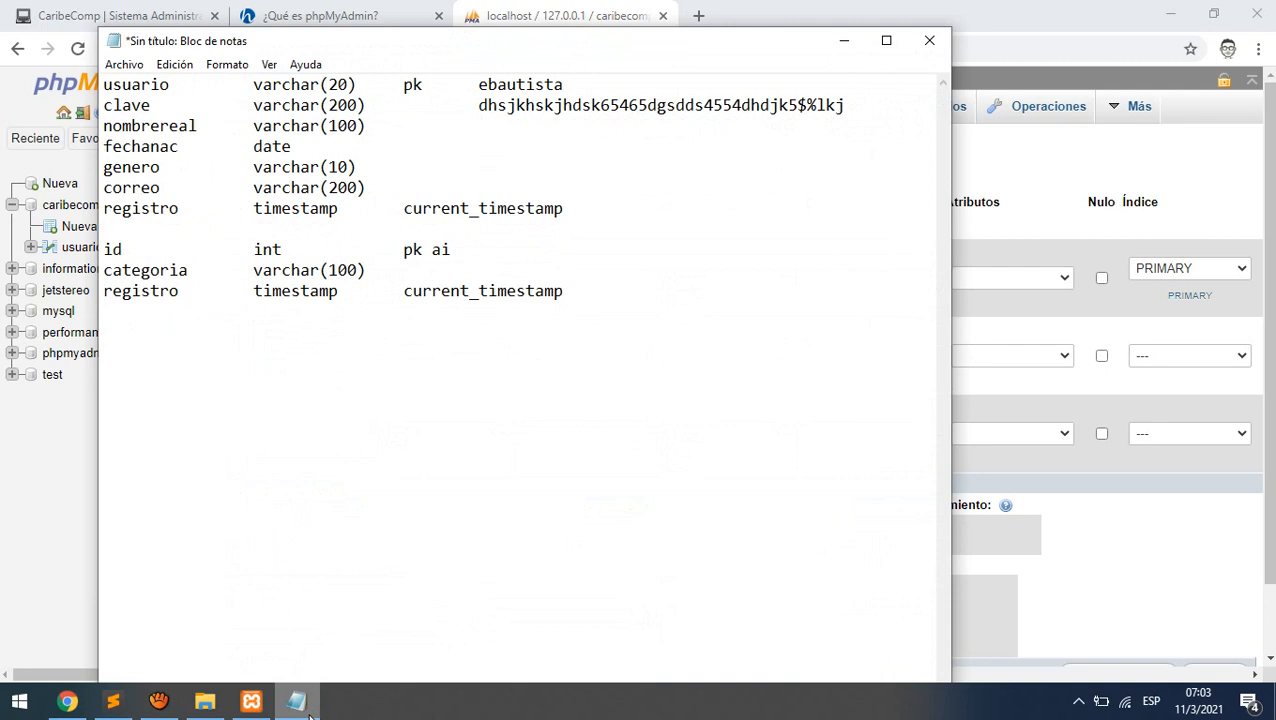
click(309, 716)
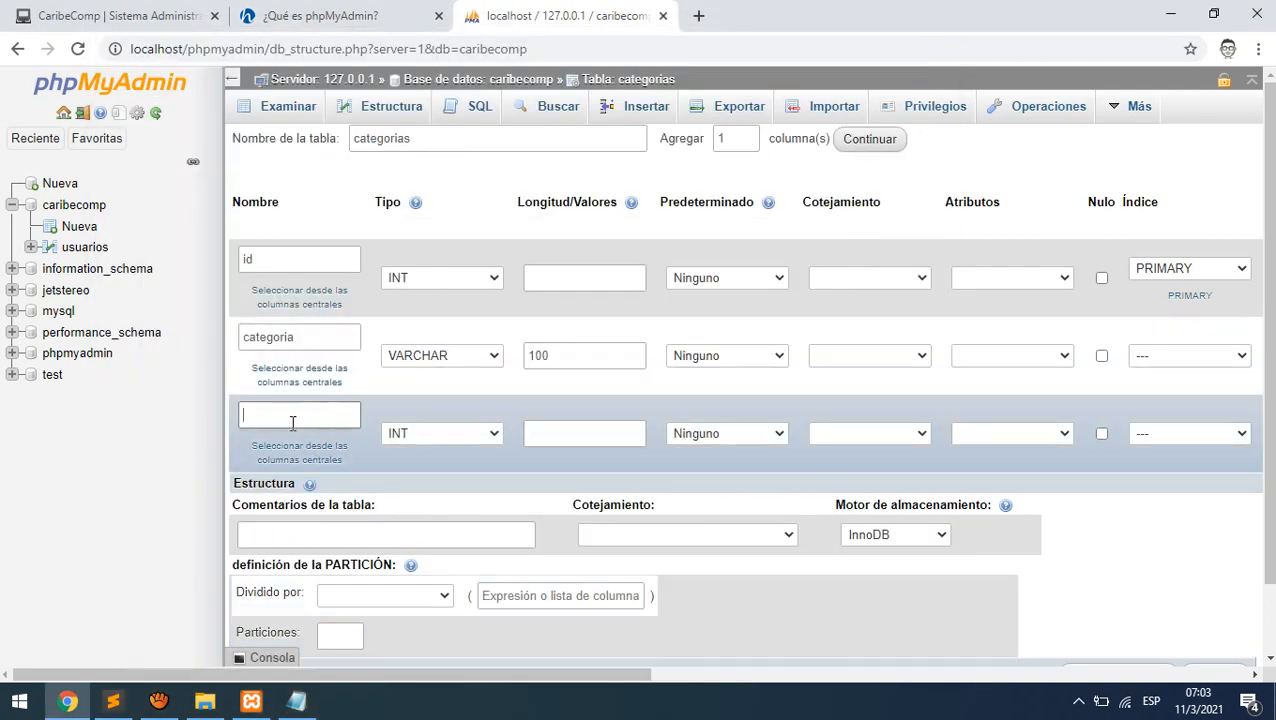
text(registro)
click(444, 430)
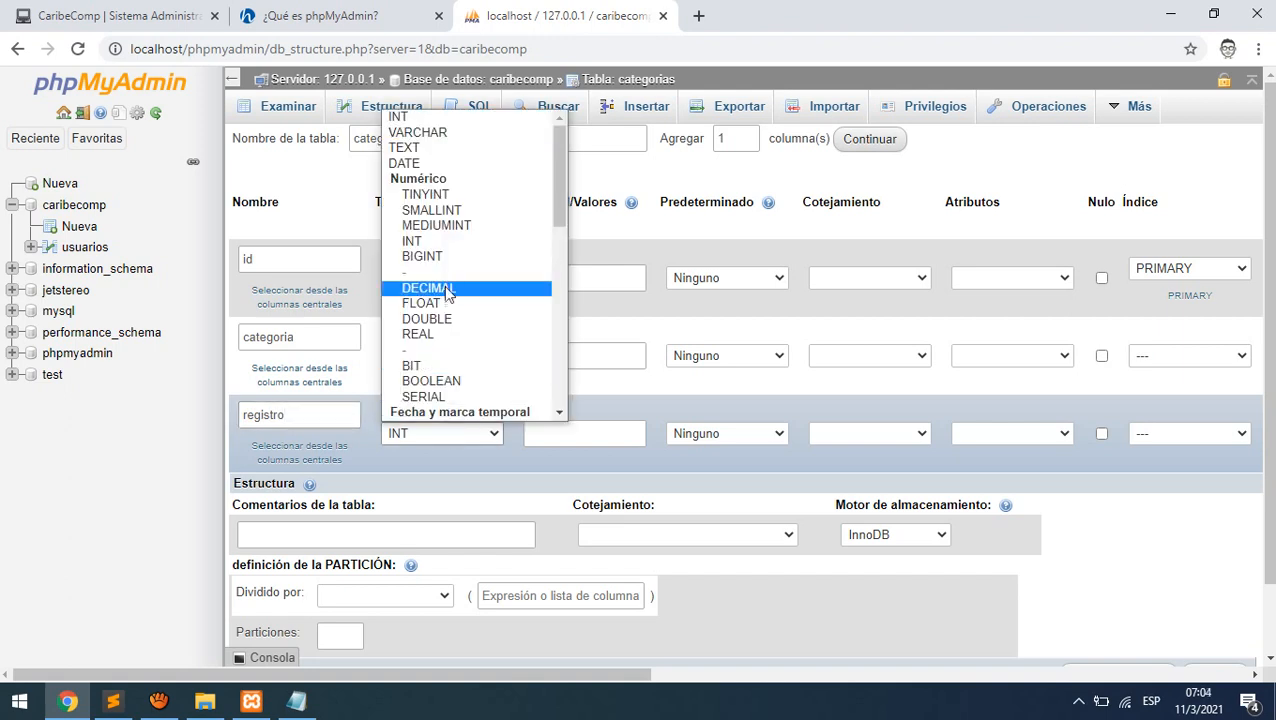
scroll(447, 283, down, 1)
scroll(447, 283, down, 3)
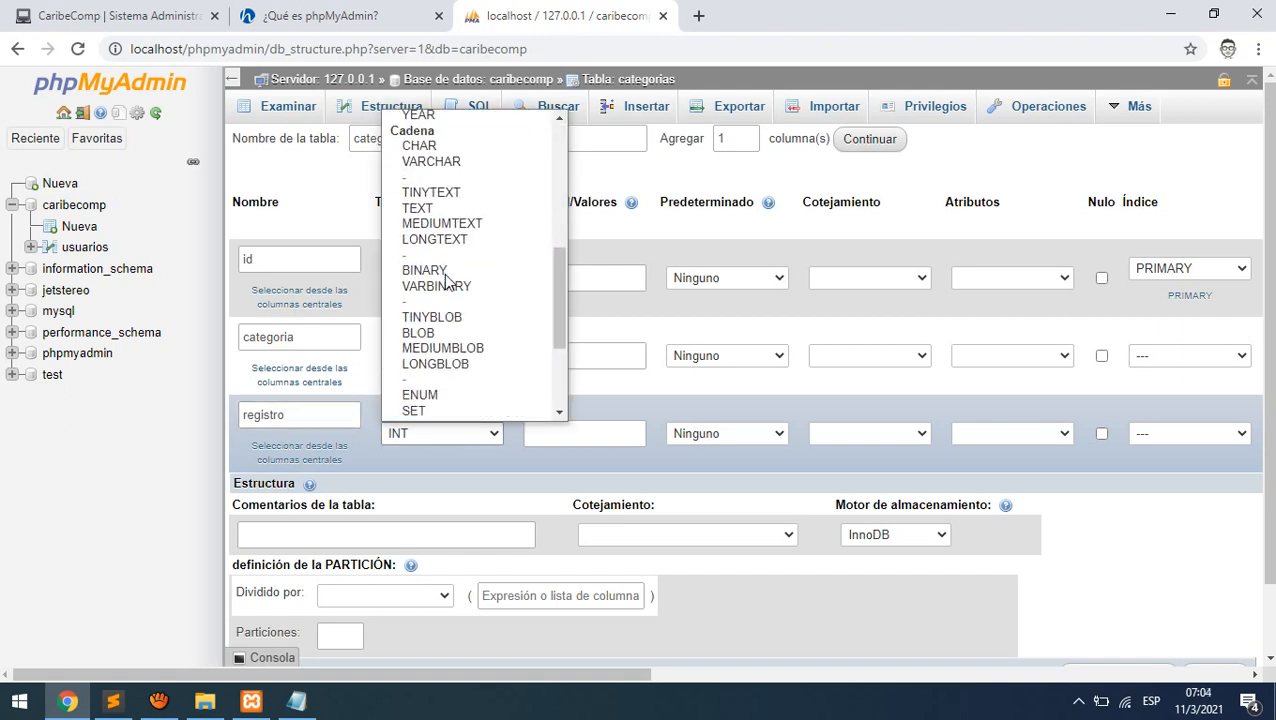
scroll(446, 281, down, 3)
scroll(446, 281, up, 6)
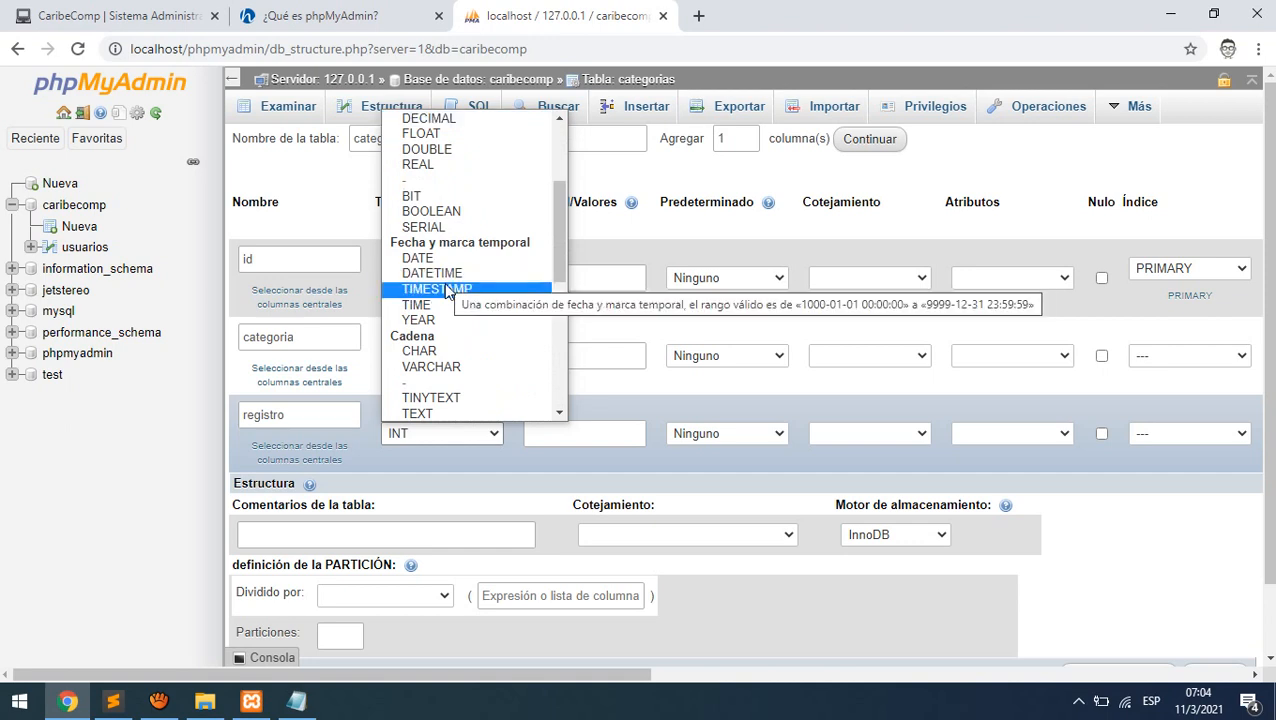
click(447, 289)
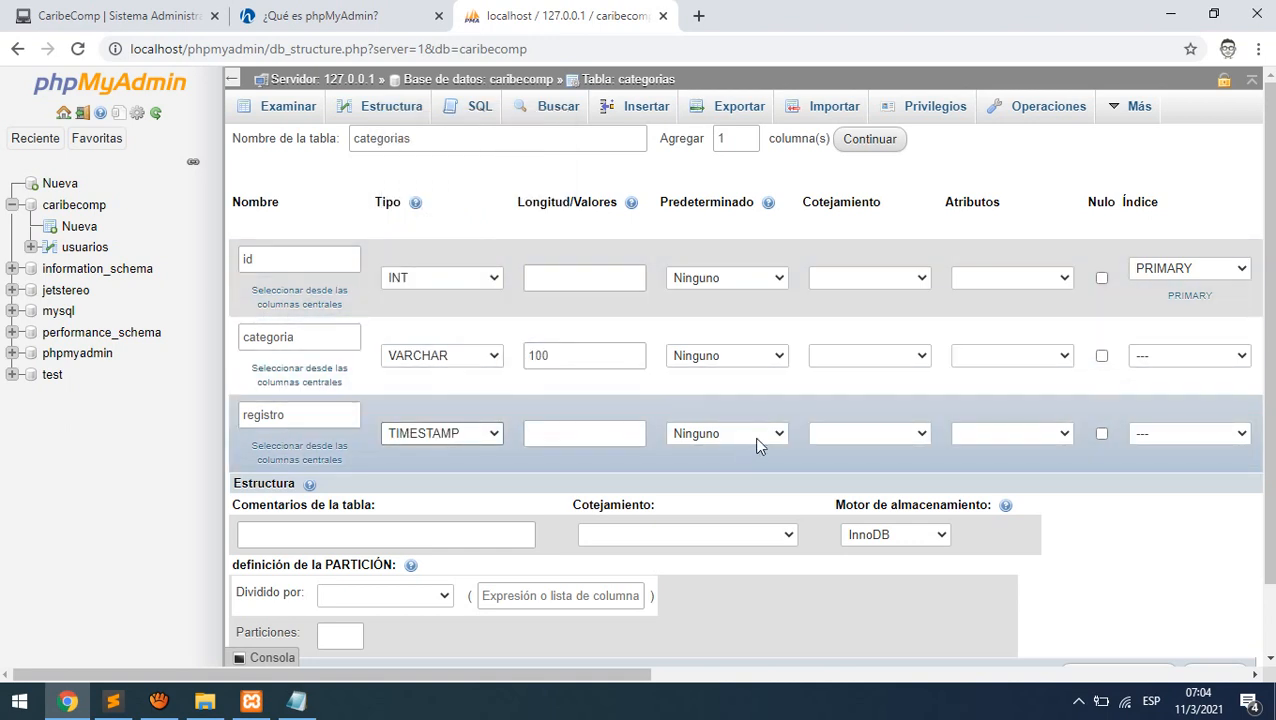
click(757, 445)
click(732, 499)
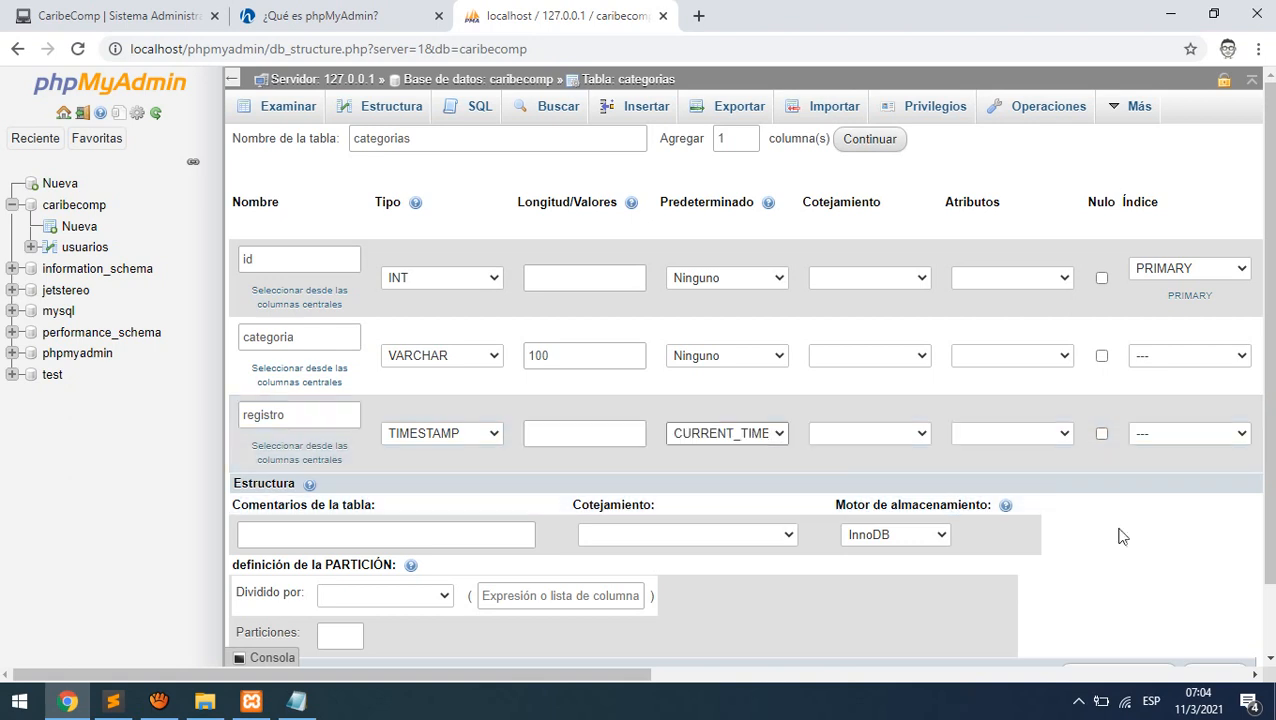
scroll(1092, 570, down, 2)
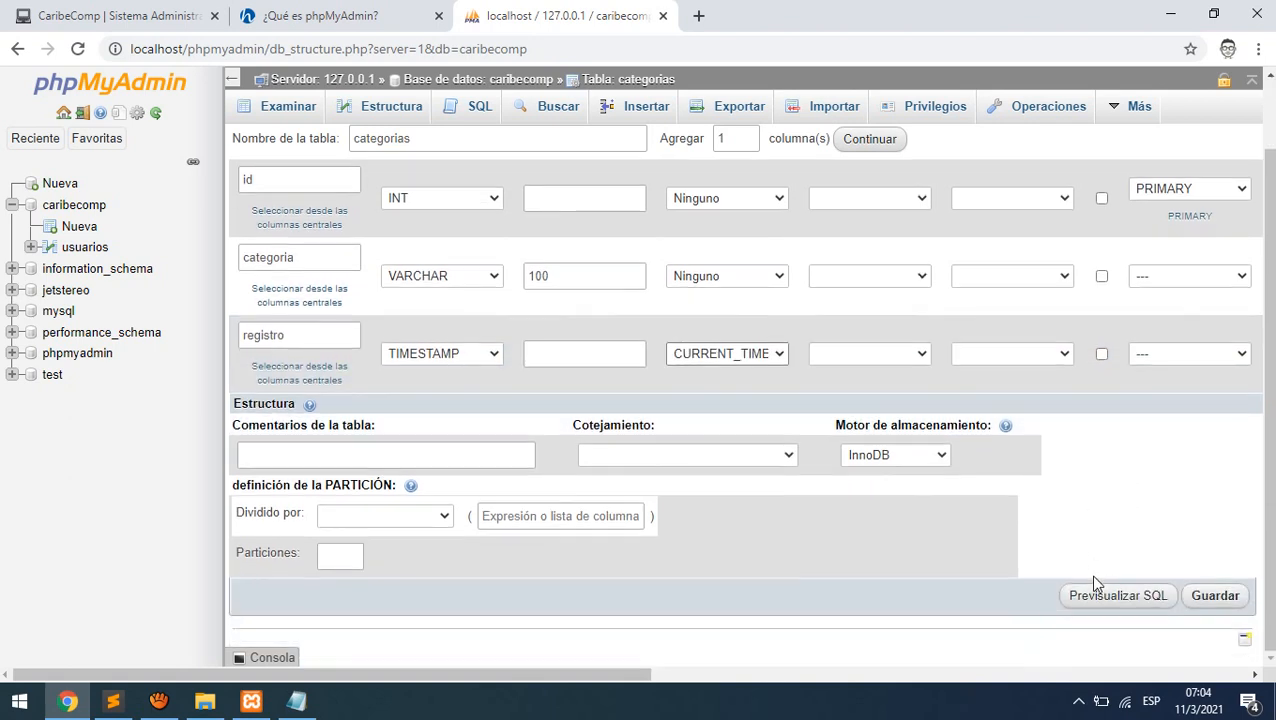
- Save the categorias table, browse its empty rows, then view its column structure
click(1203, 597)
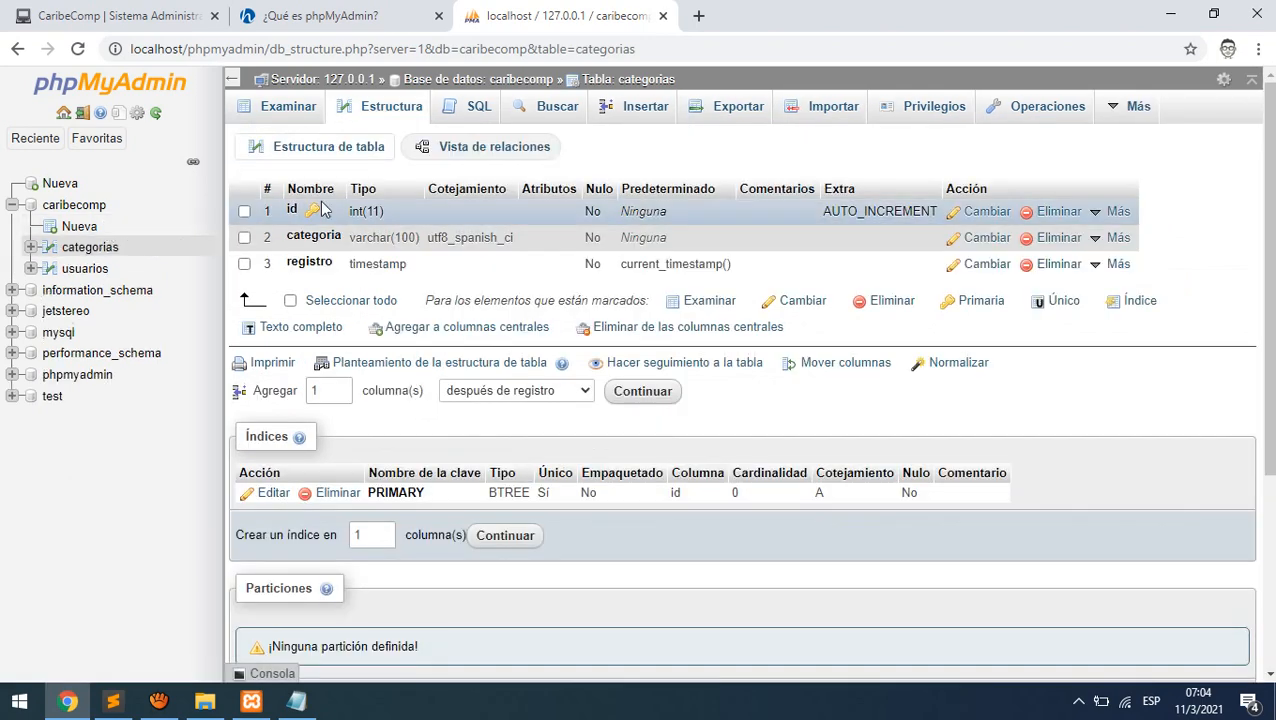
click(76, 206)
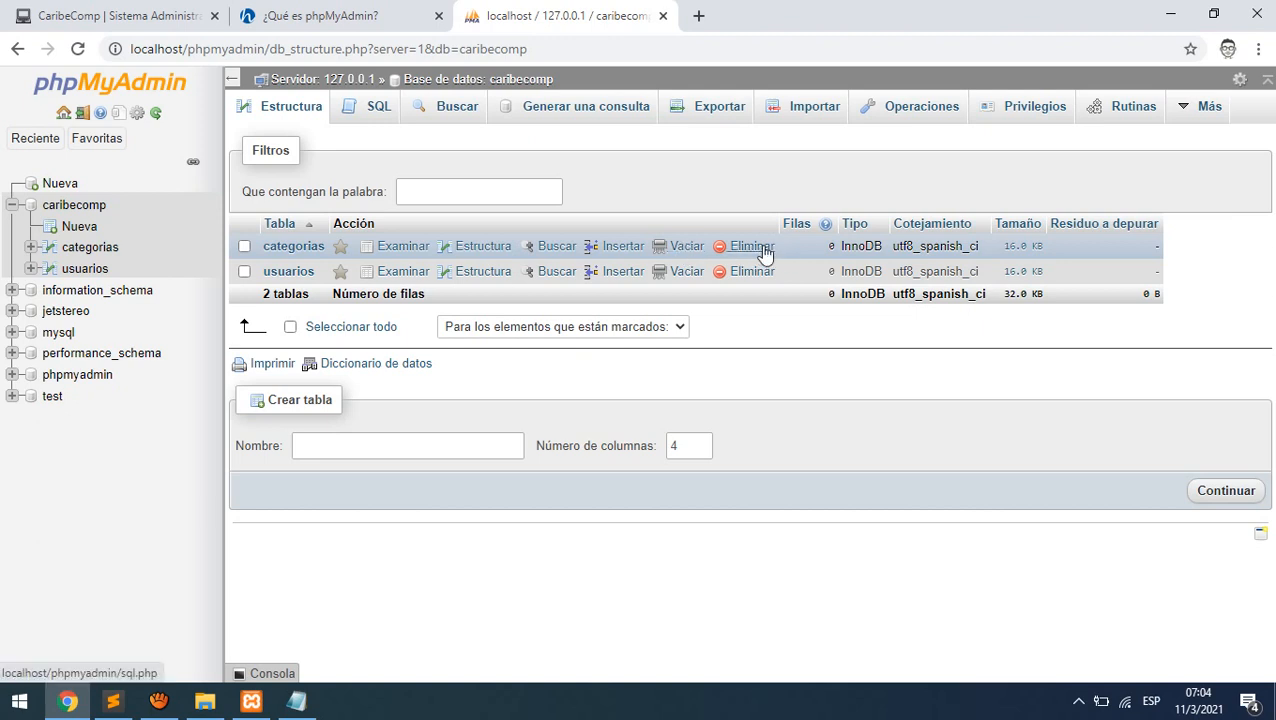
click(406, 258)
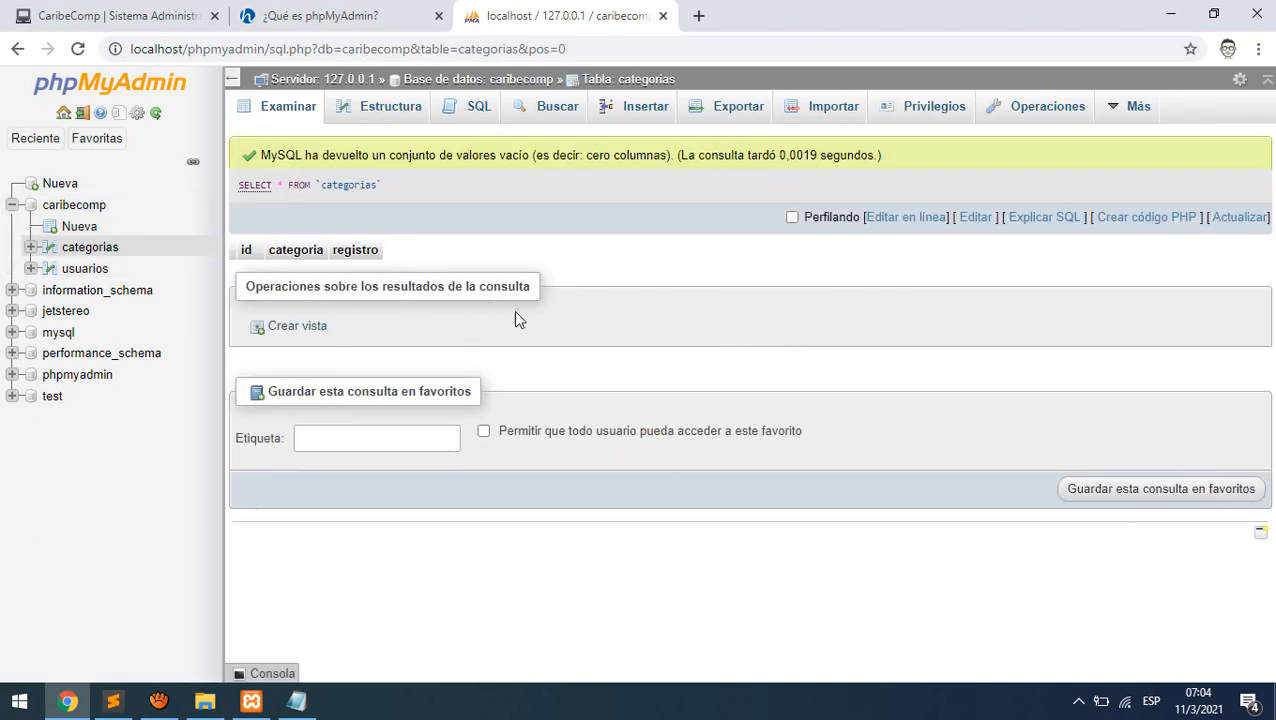
click(78, 206)
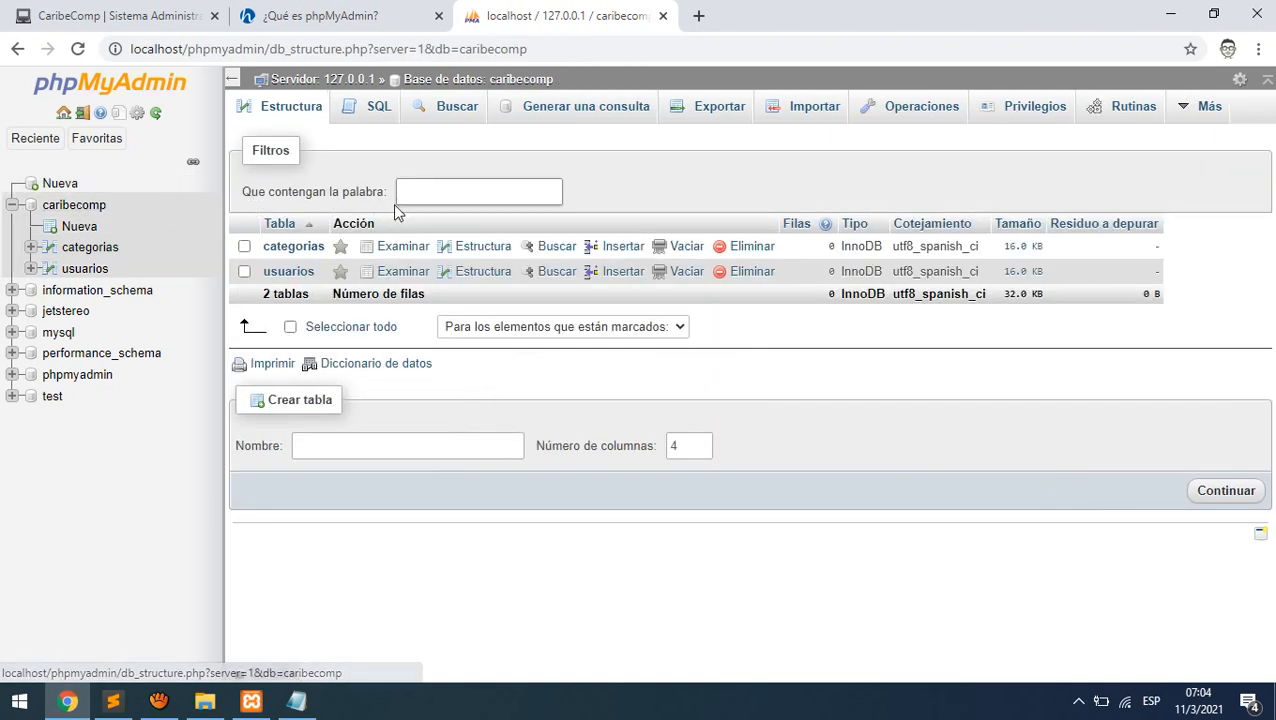
click(481, 249)
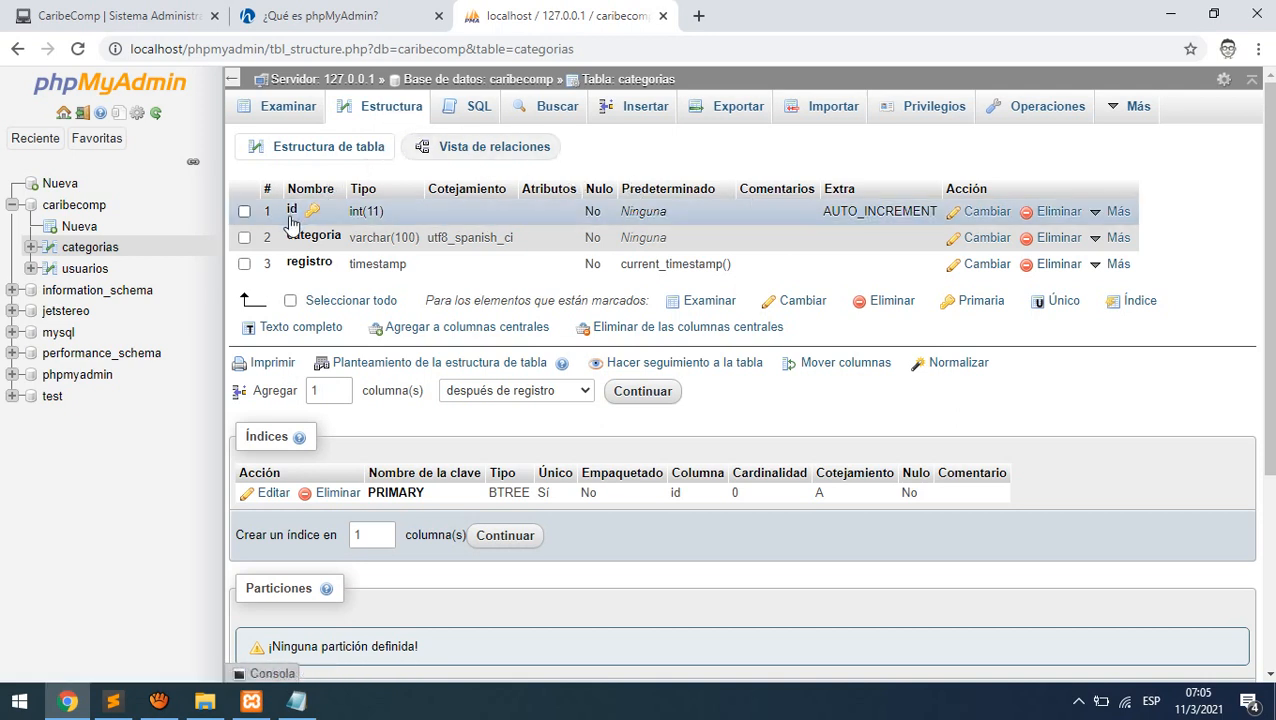
- Rename the id column to codigo
click(987, 212)
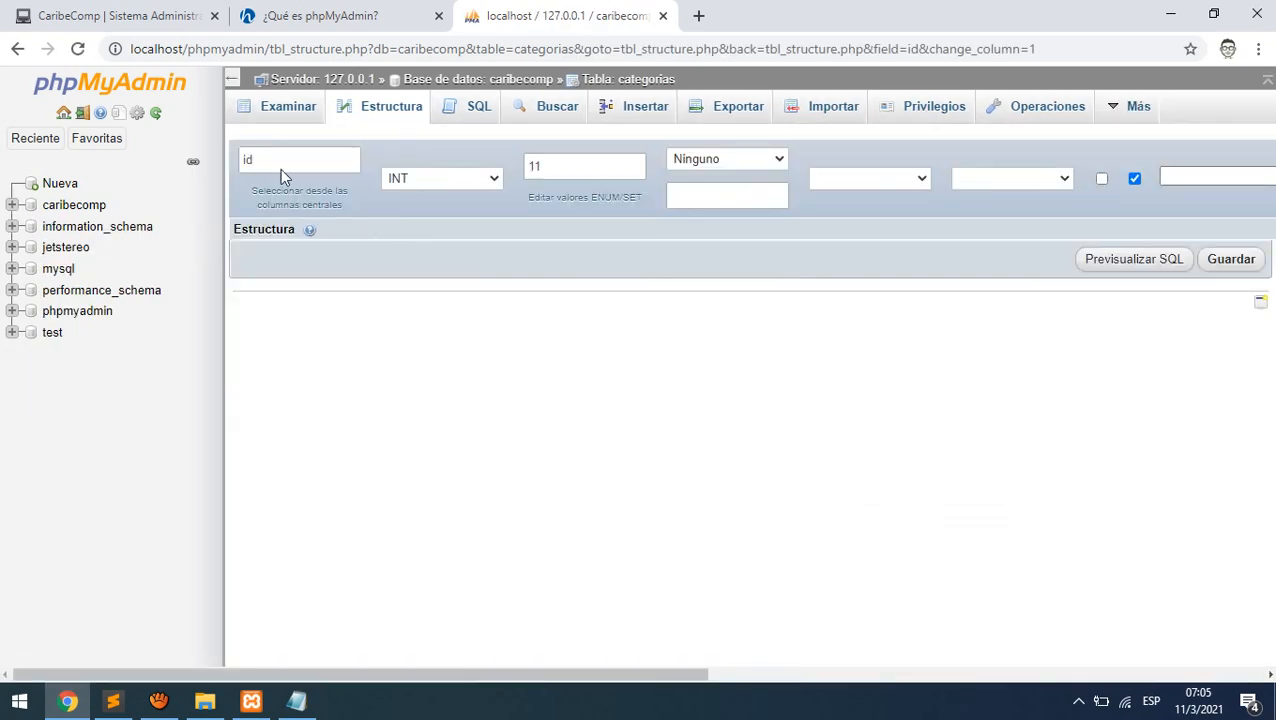
drag(281, 169, 209, 160)
drag(270, 214, 227, 217)
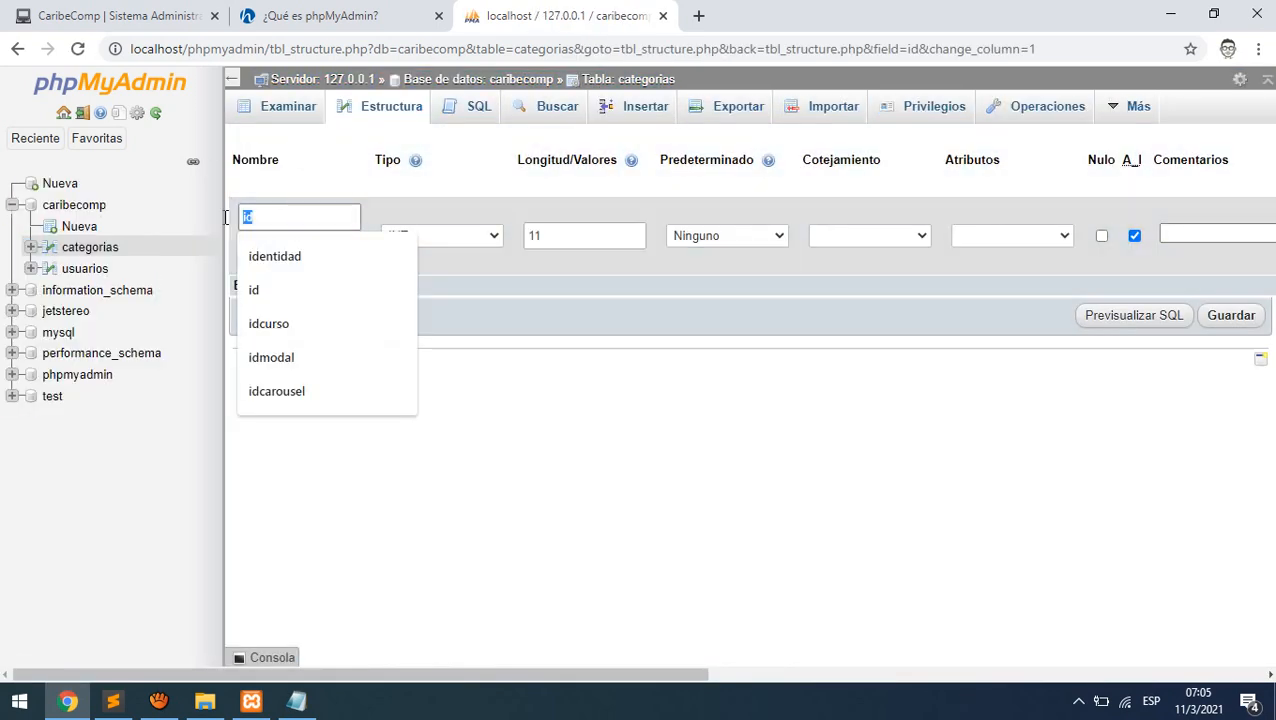
text(codigo)
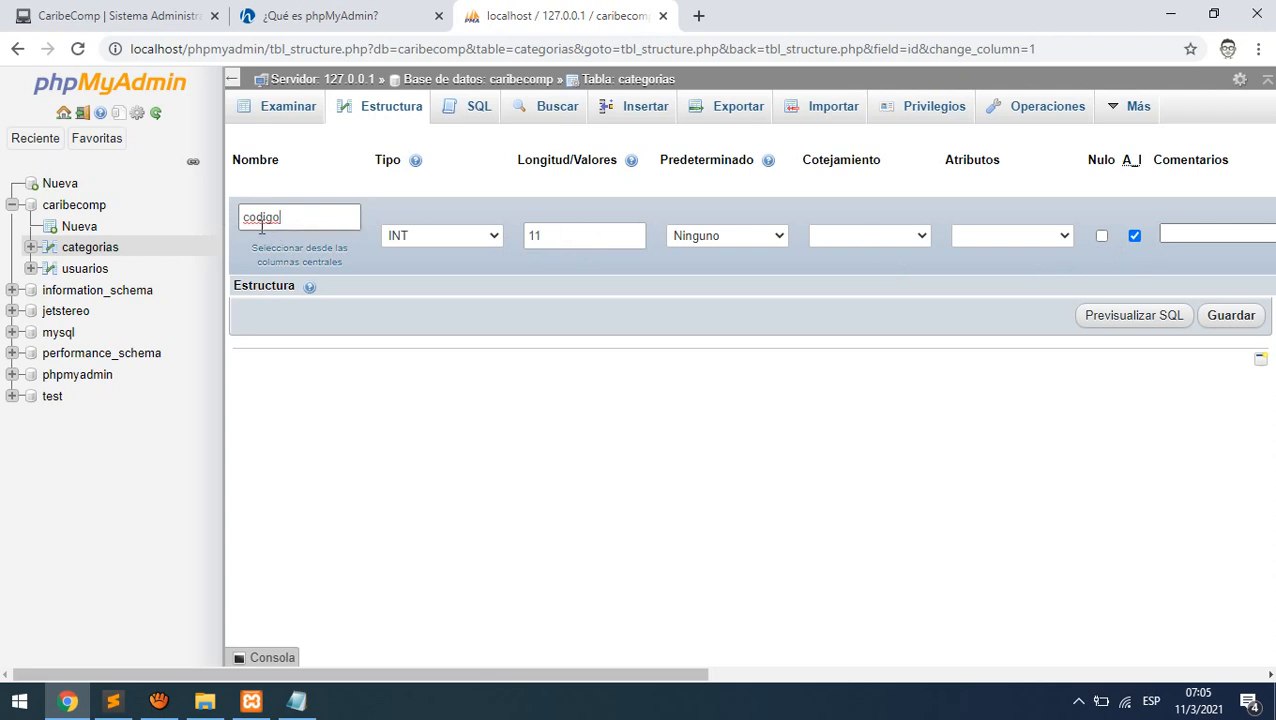
click(1220, 319)
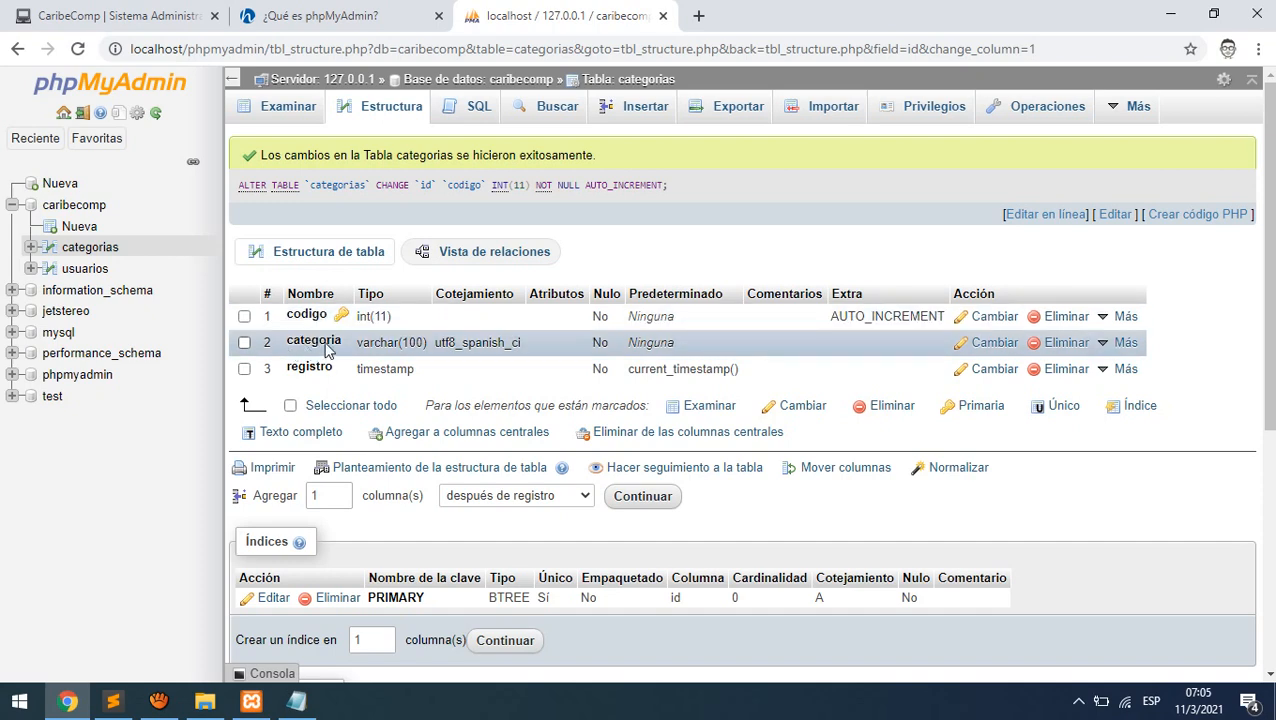
- Rename the categoria column to nombrecategoria
click(995, 346)
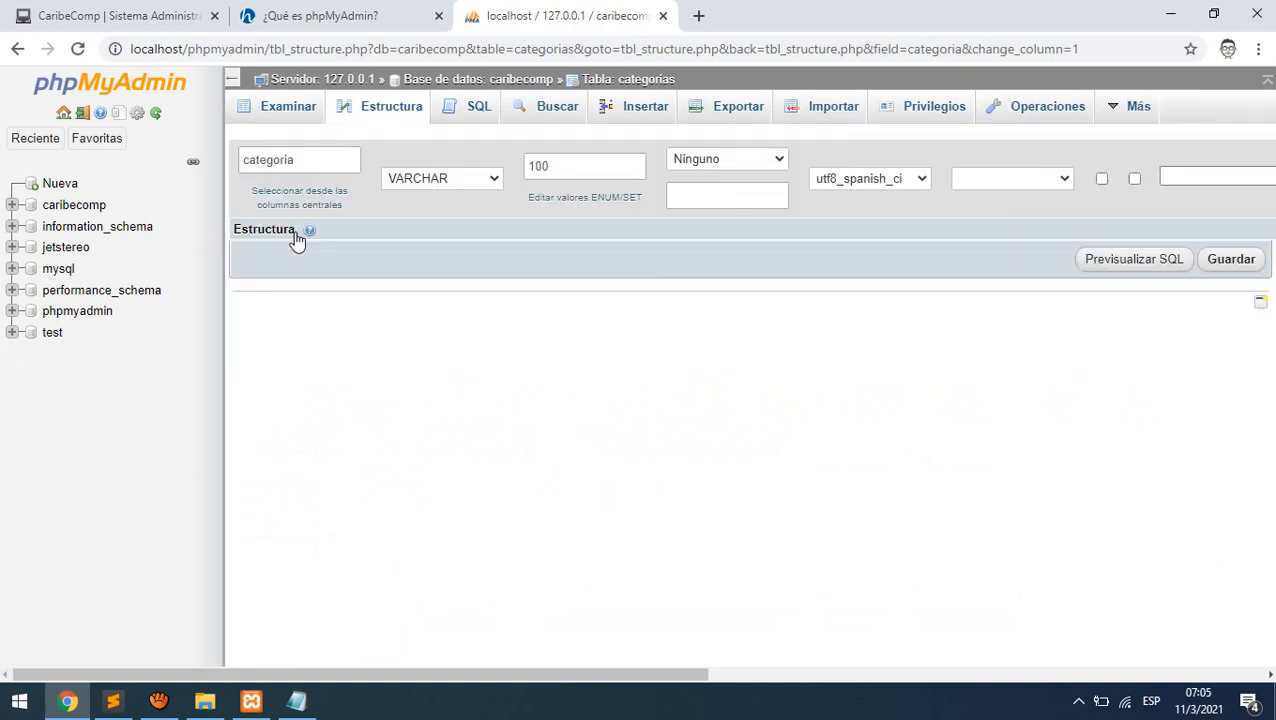
click(249, 218)
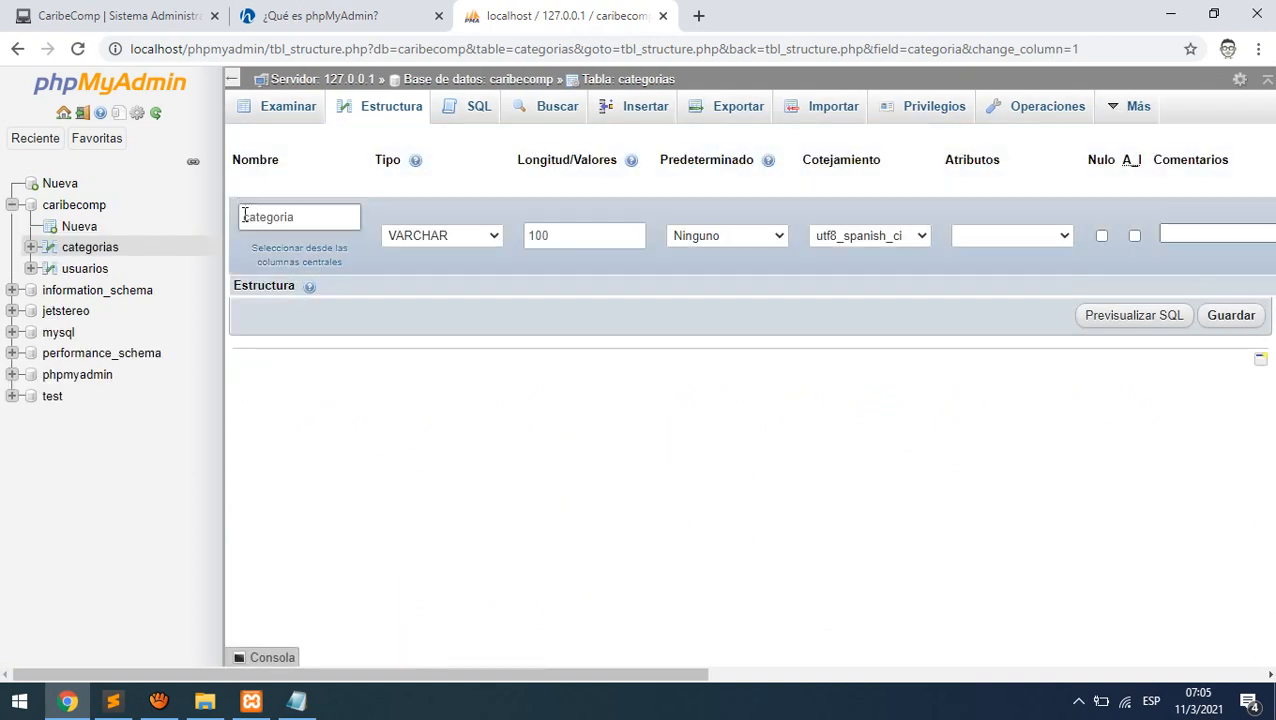
text(nombre)
click(1234, 317)
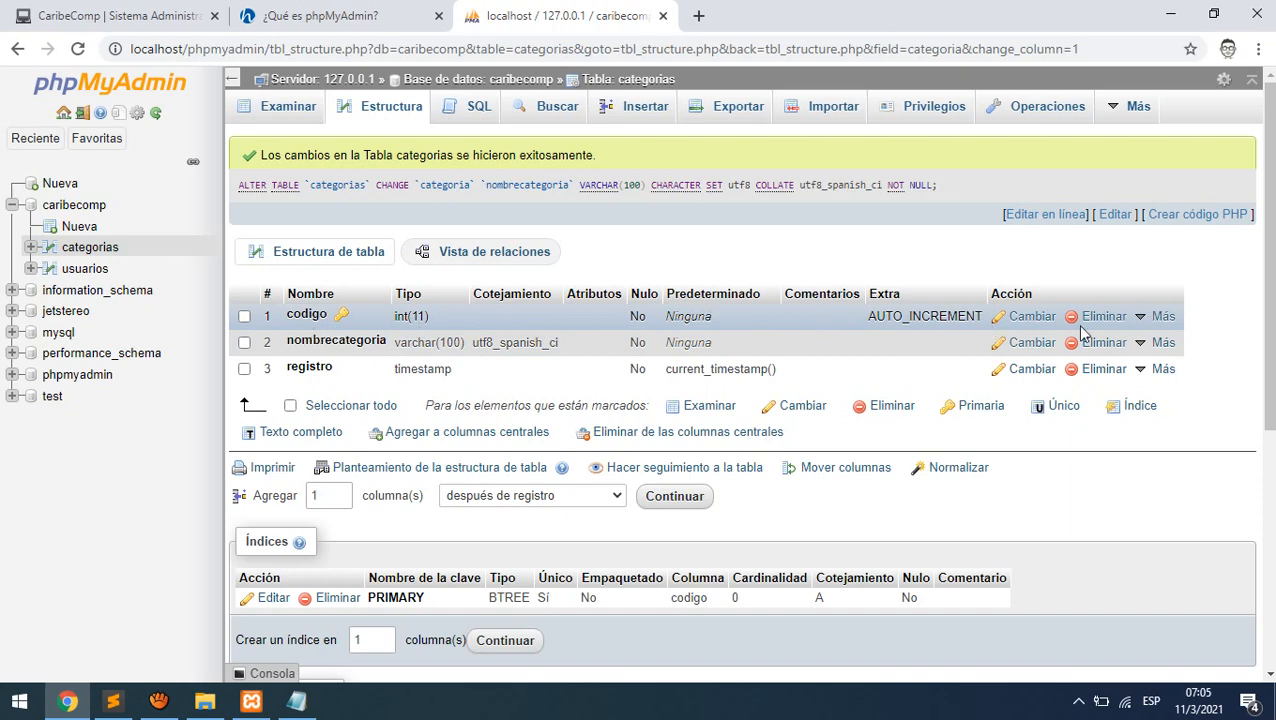
click(1028, 318)
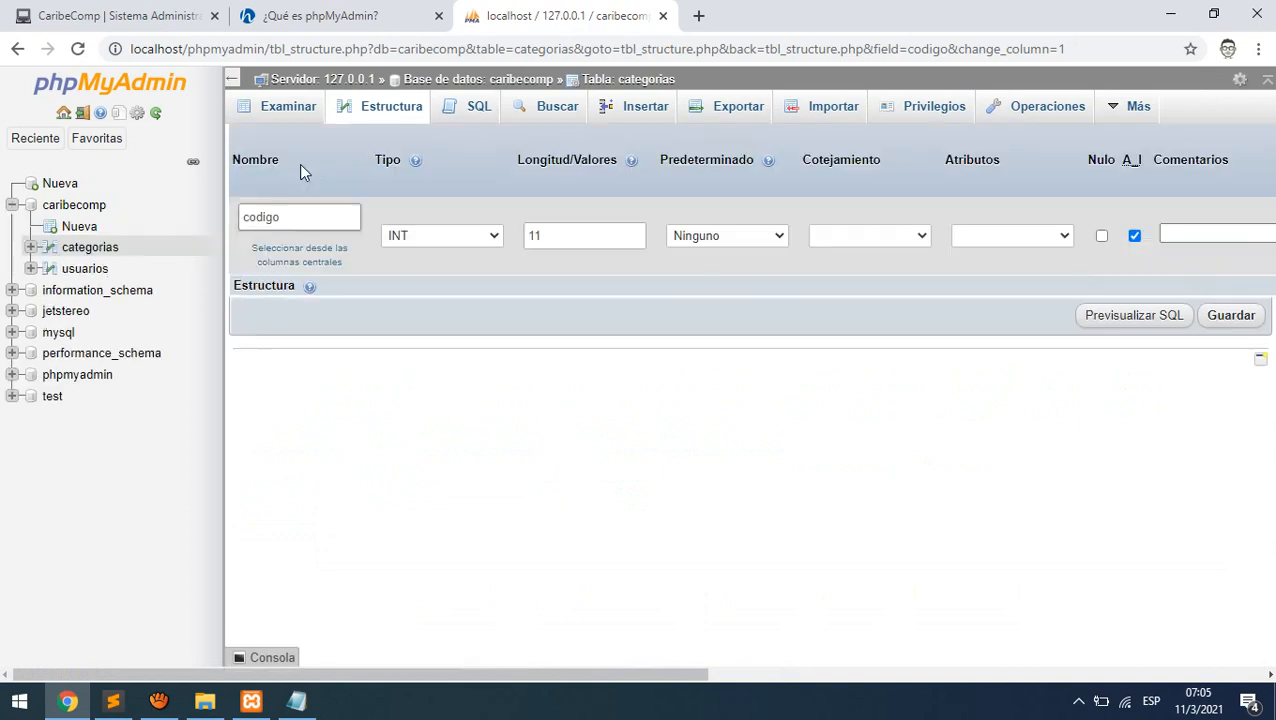
- Rename the codigo column back to id
drag(299, 163, 230, 197)
click(311, 226)
double_click(311, 226)
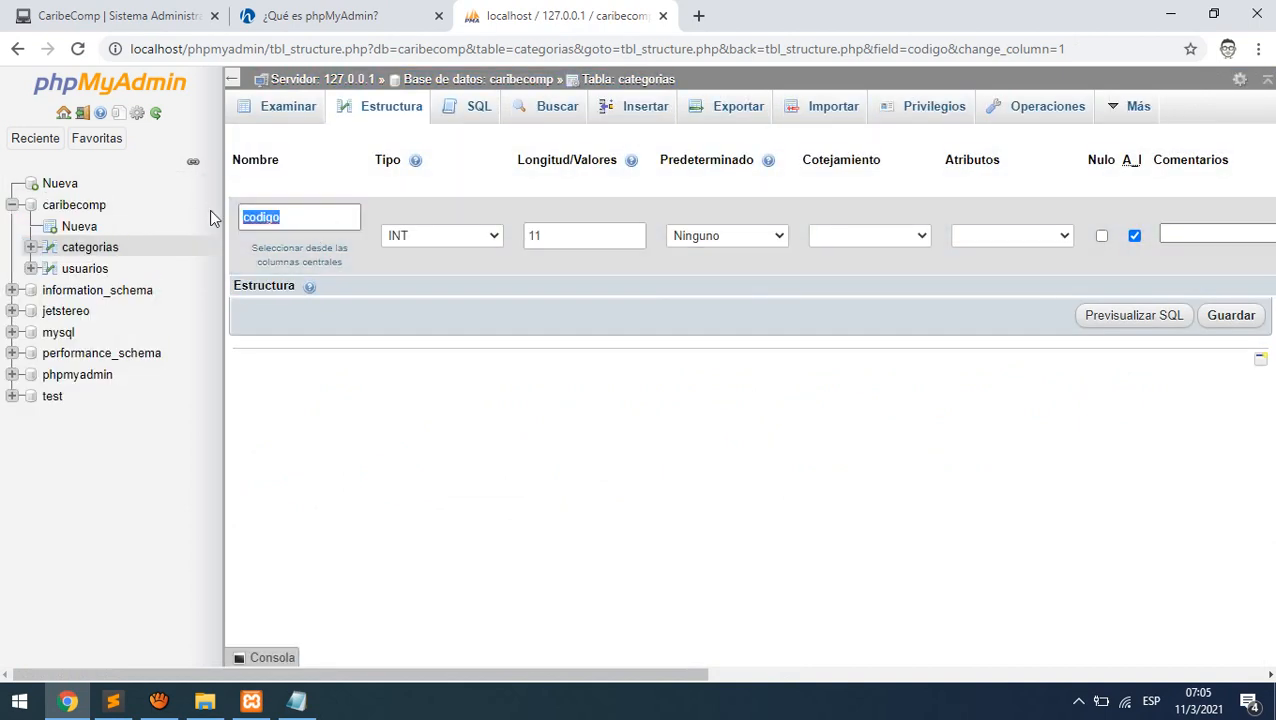
text(id)
click(672, 438)
click(1231, 318)
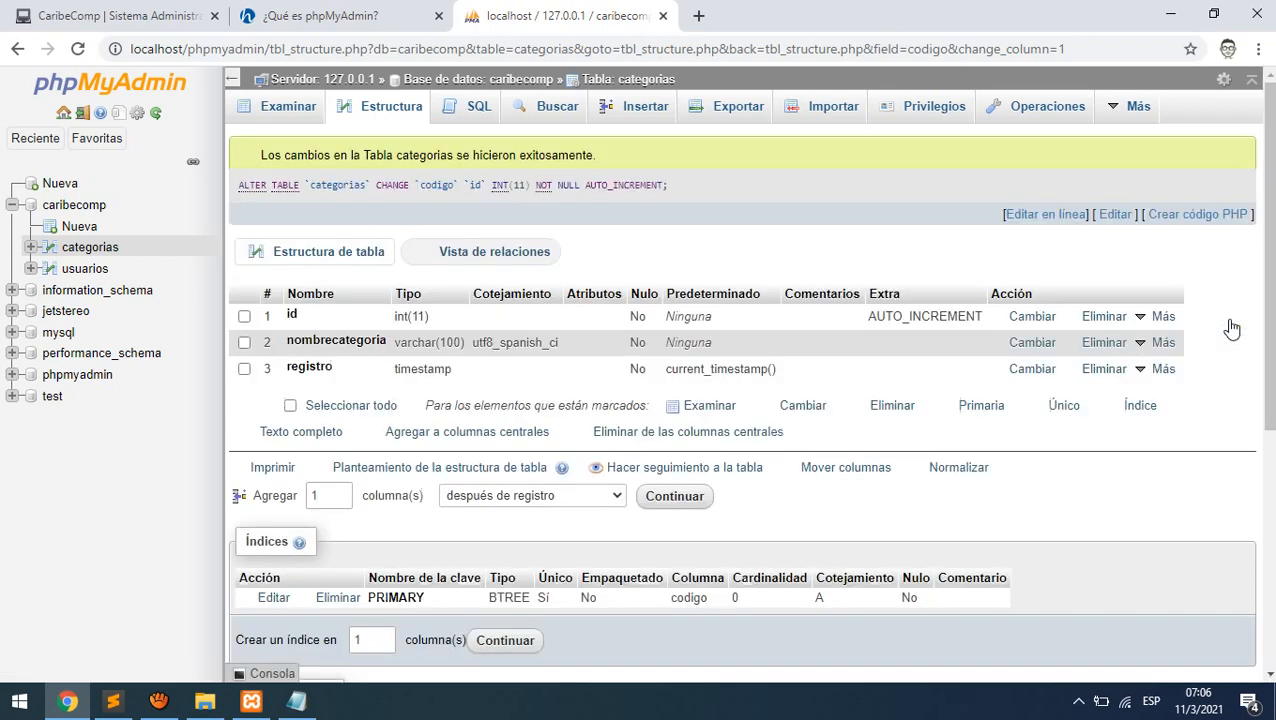
- Rename the nombrecategoria column to categoria
click(1031, 345)
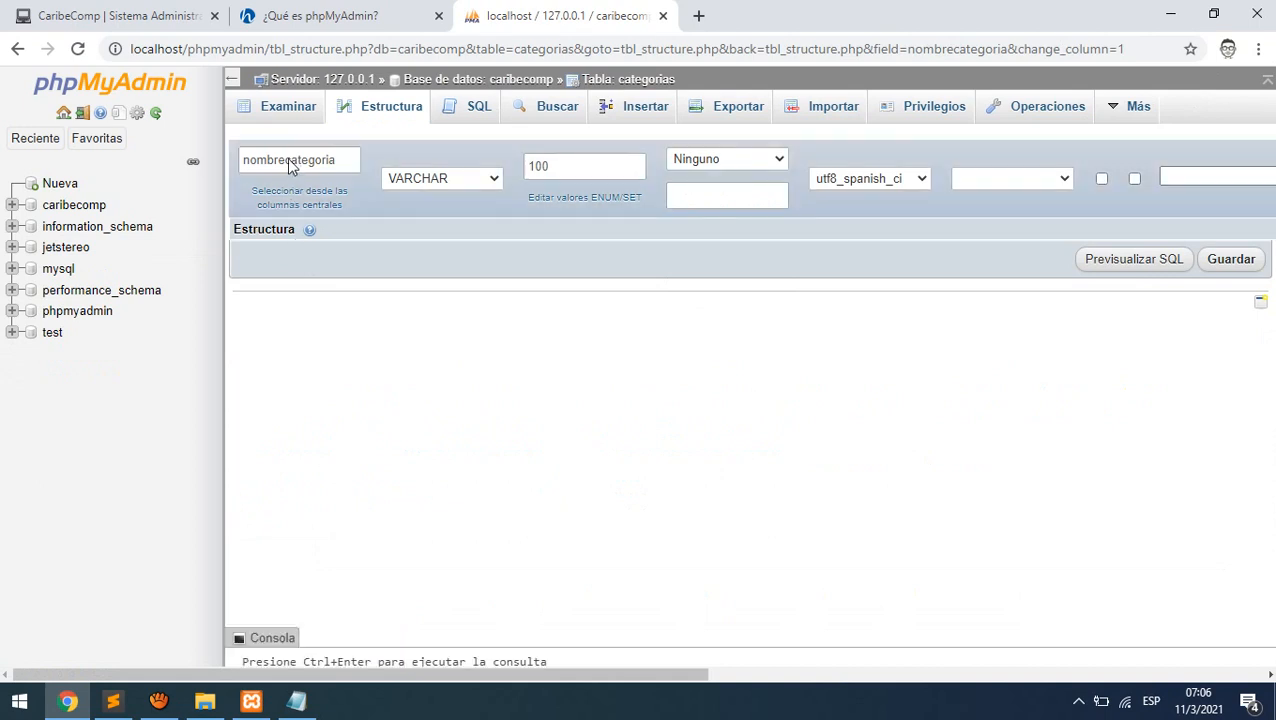
drag(287, 219, 199, 225)
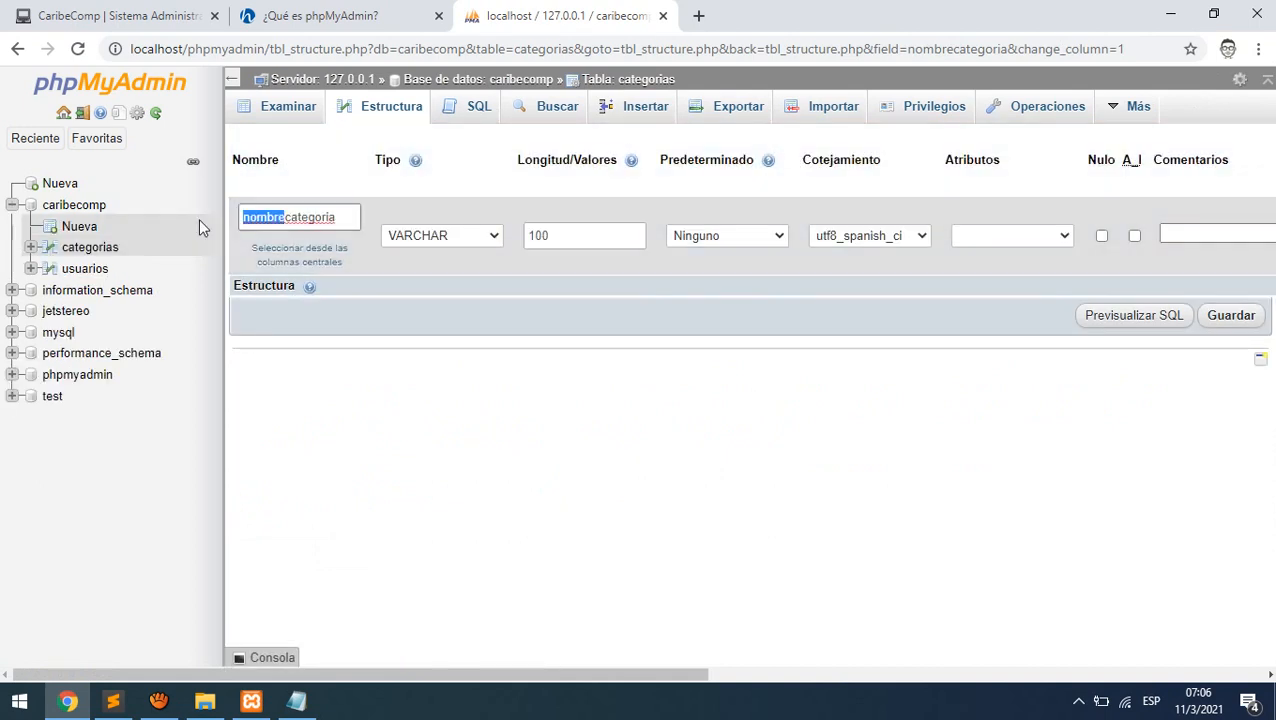
key(BackSpace)
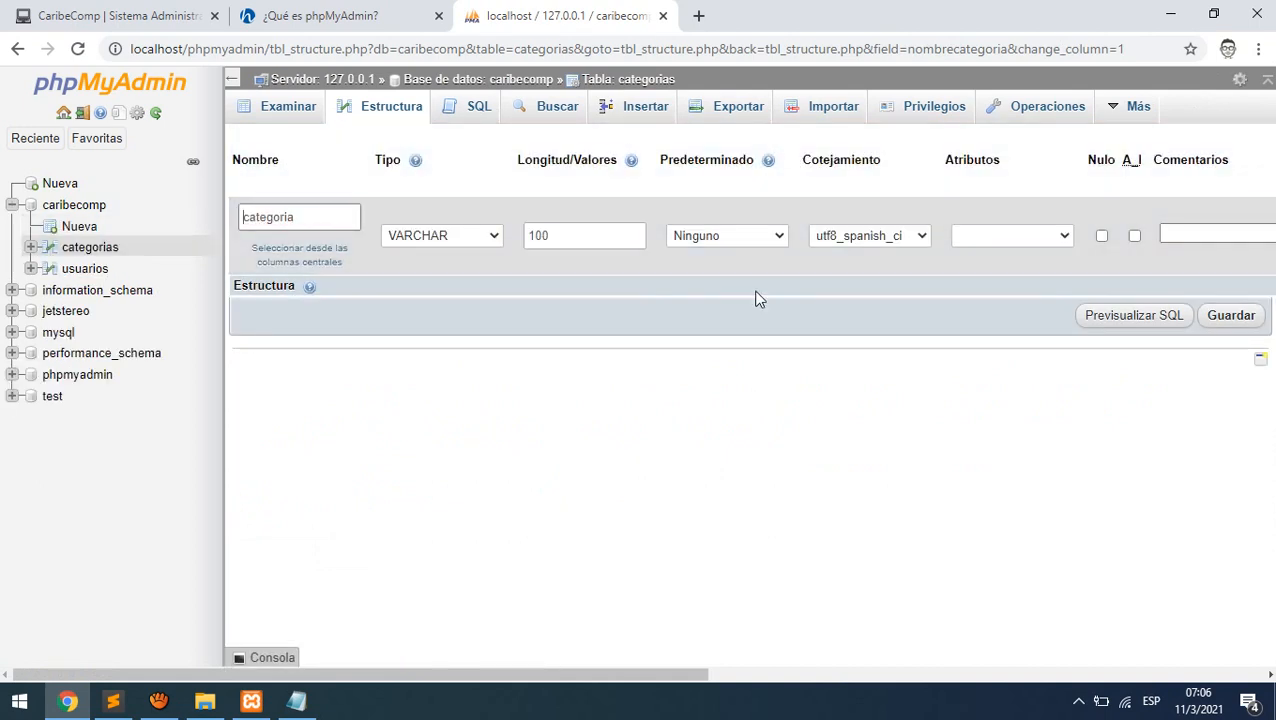
click(1228, 318)
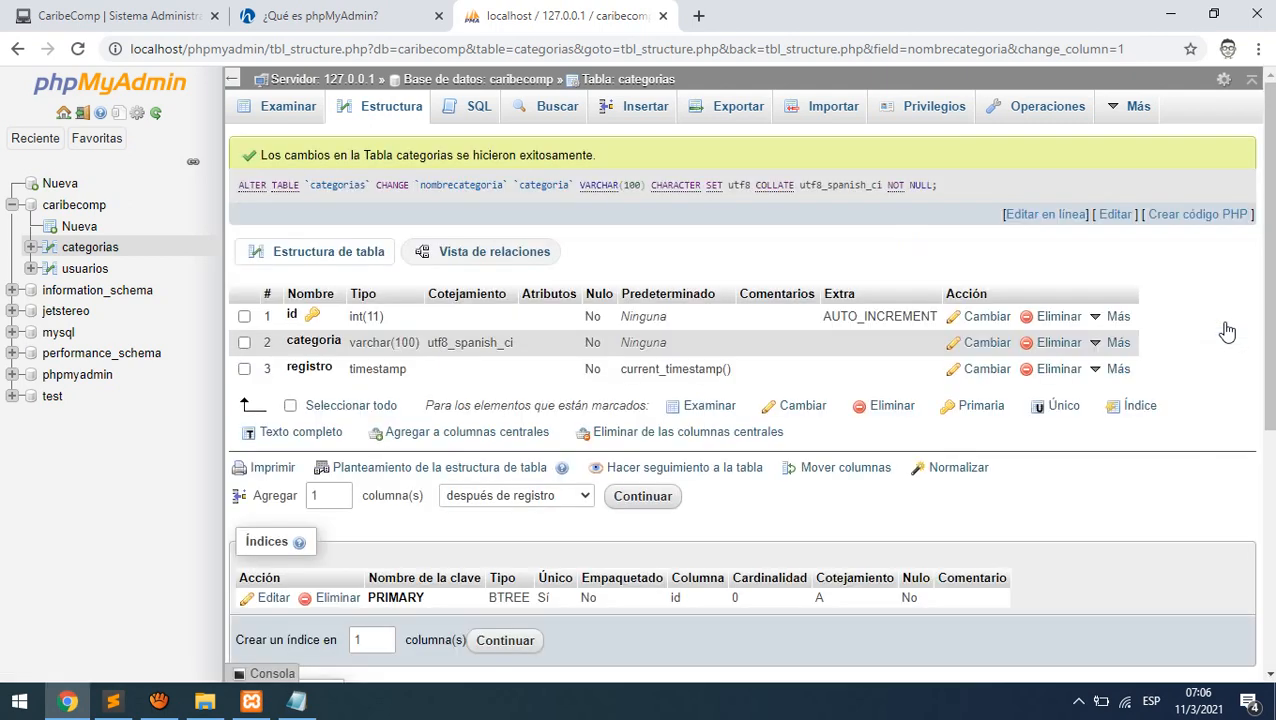
- Drop the registro column and prepare to add one column after categoria
click(1059, 370)
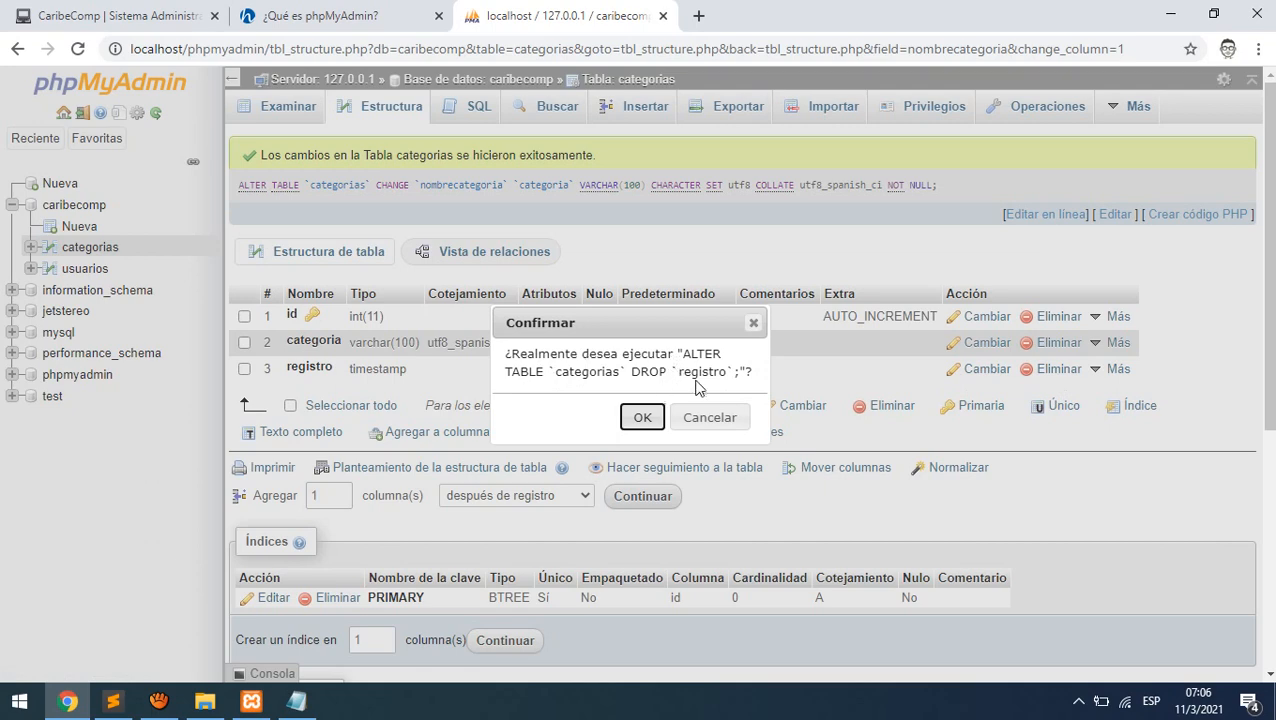
click(642, 418)
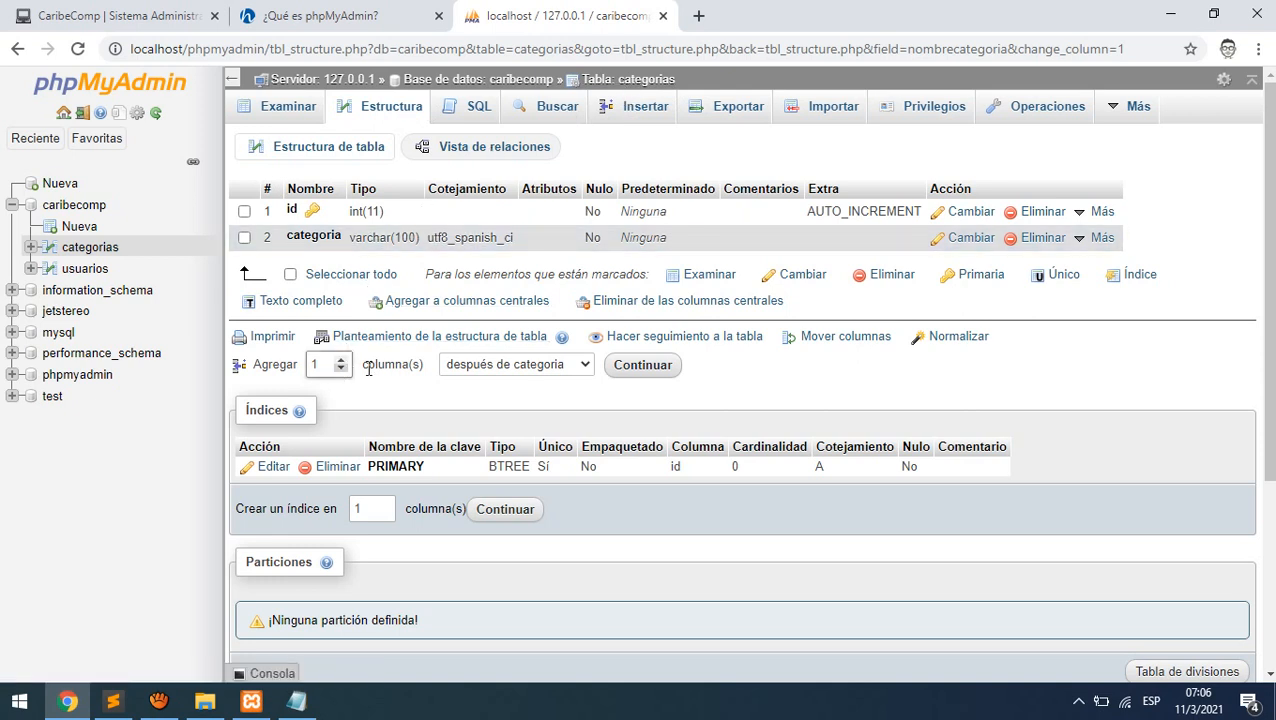
click(527, 365)
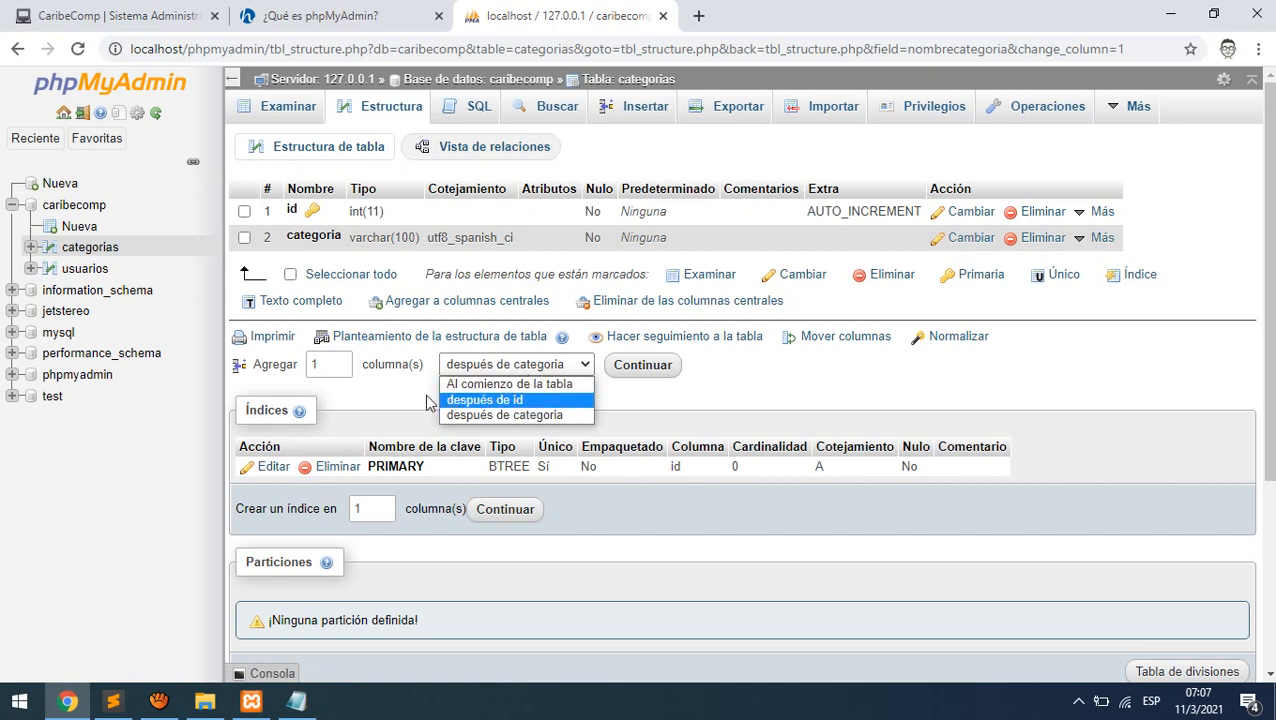
double_click(313, 364)
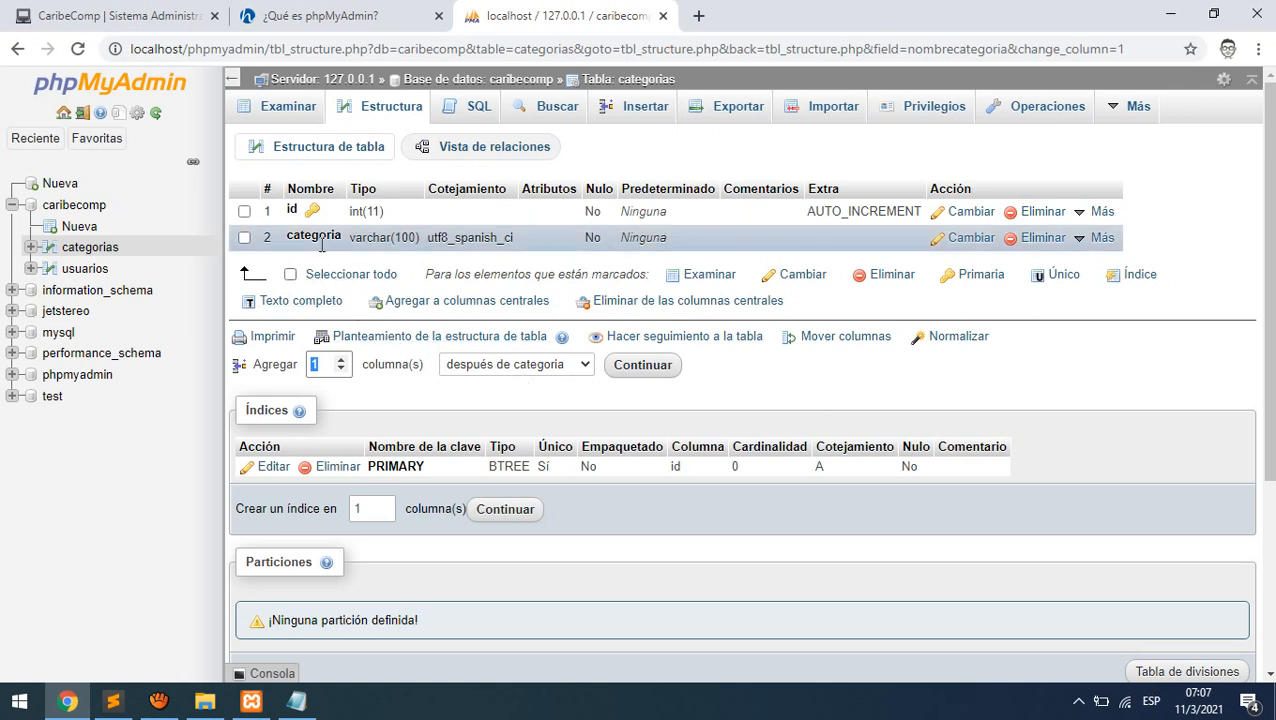
- Add registro as a TIMESTAMP column defaulting to CURRENT_TIMESTAMP, then return to Structure
click(636, 370)
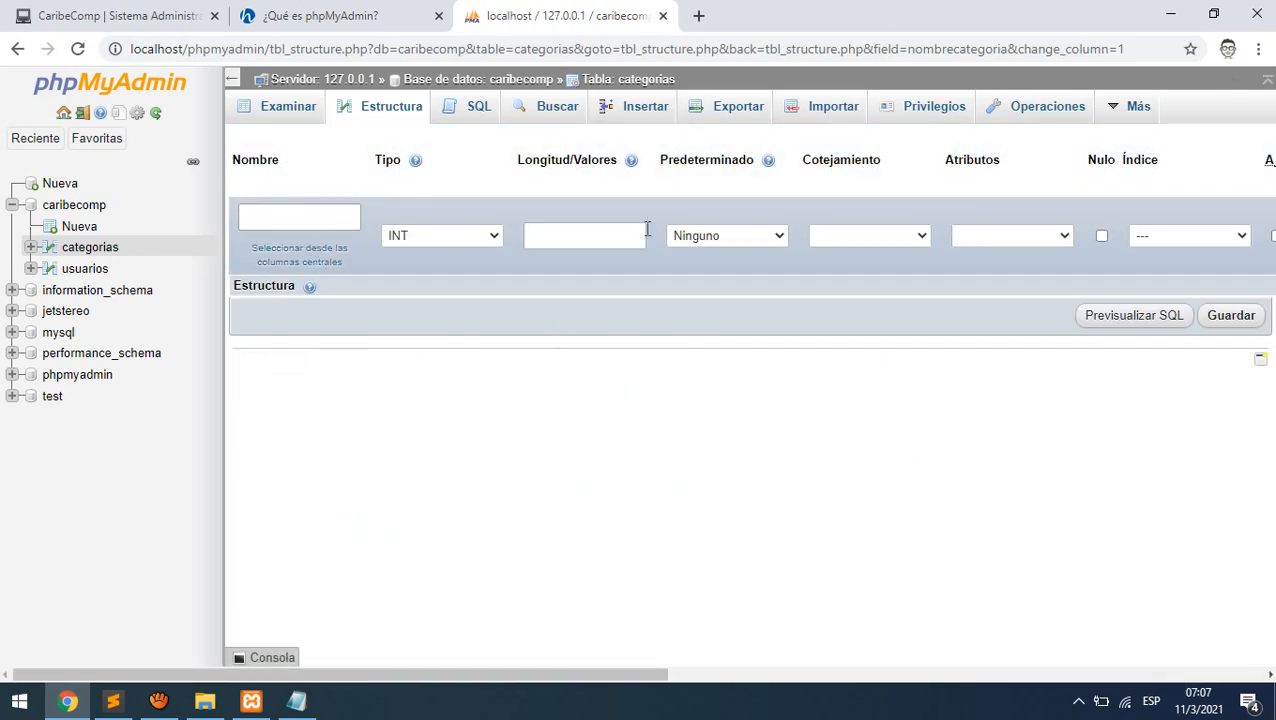
click(278, 217)
text(registro)
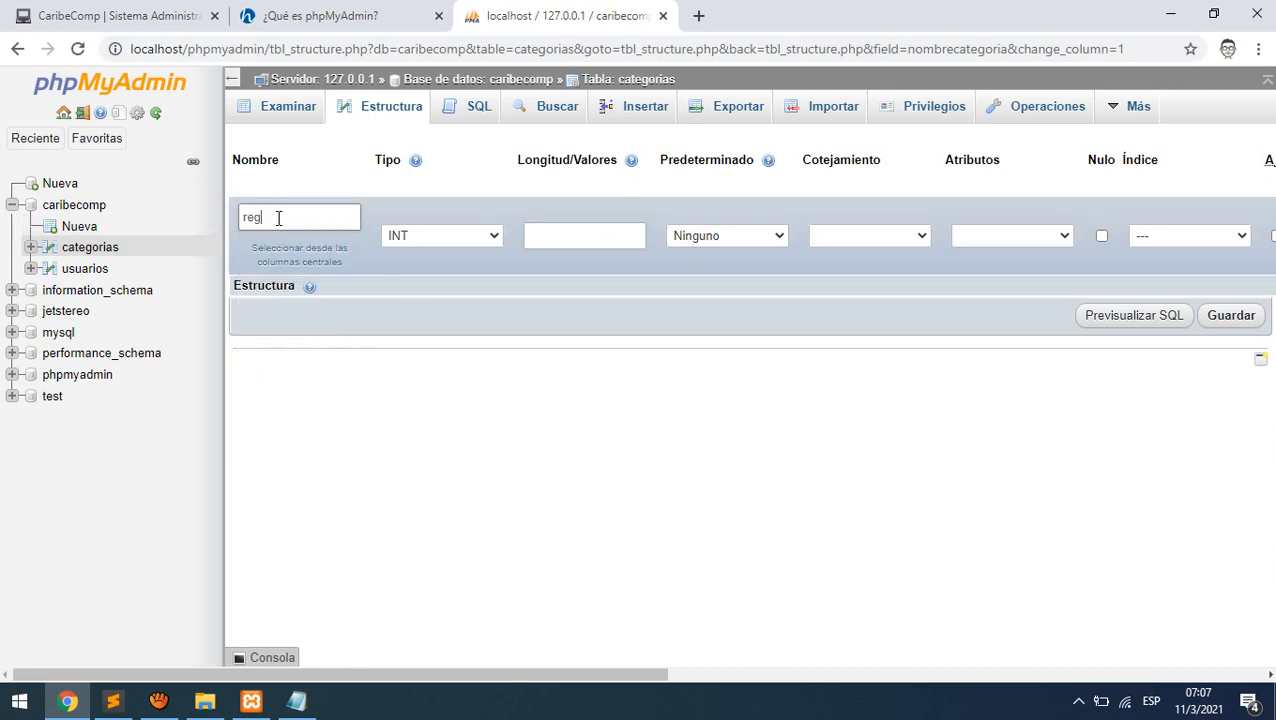
click(408, 236)
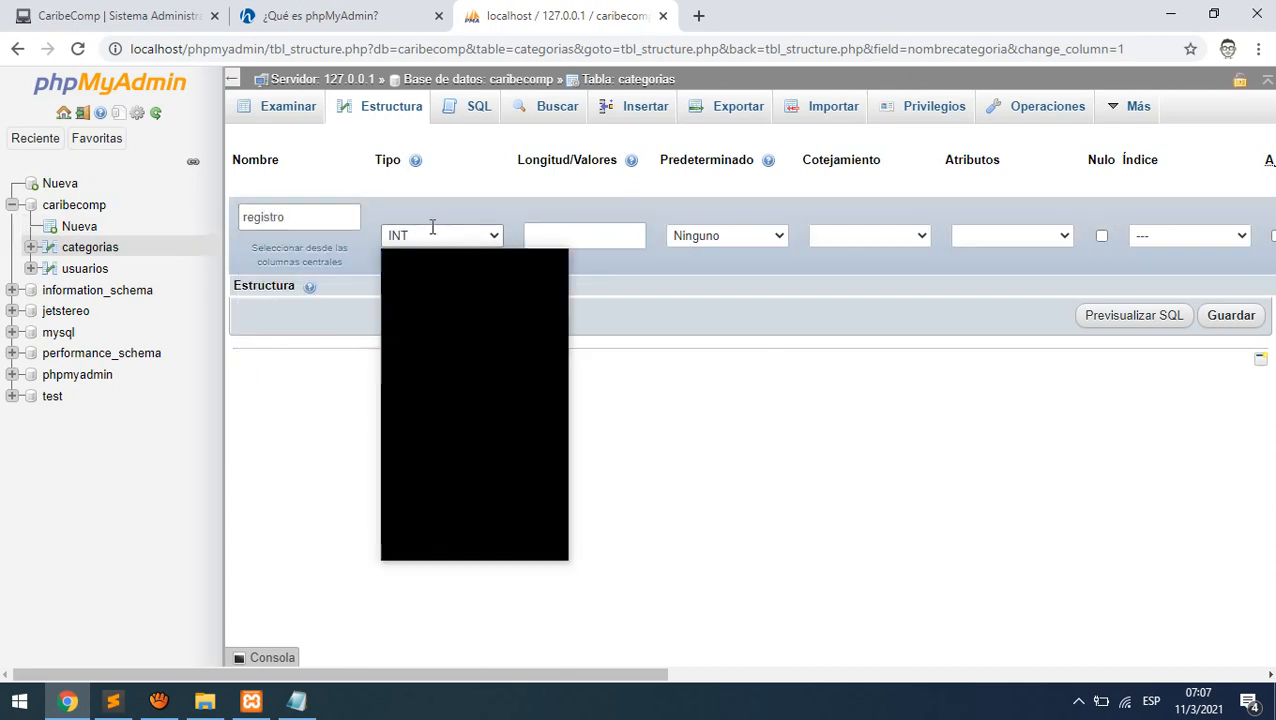
scroll(462, 450, down, 2)
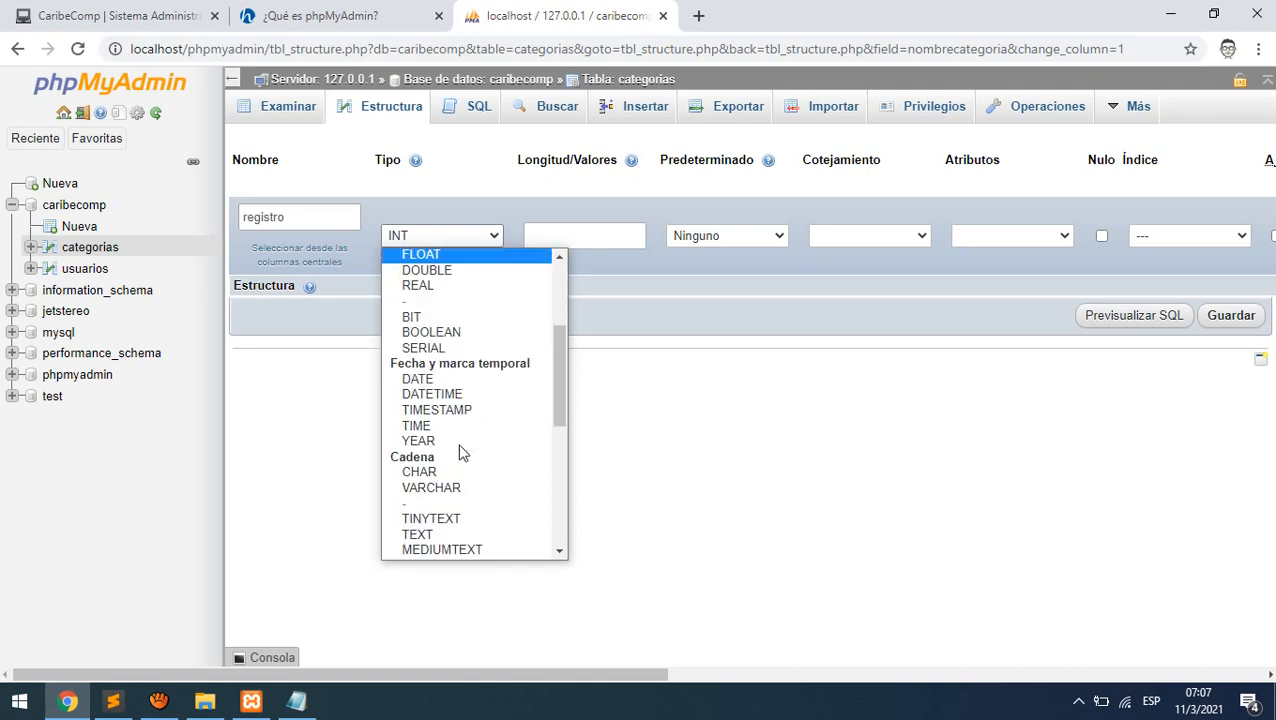
click(472, 411)
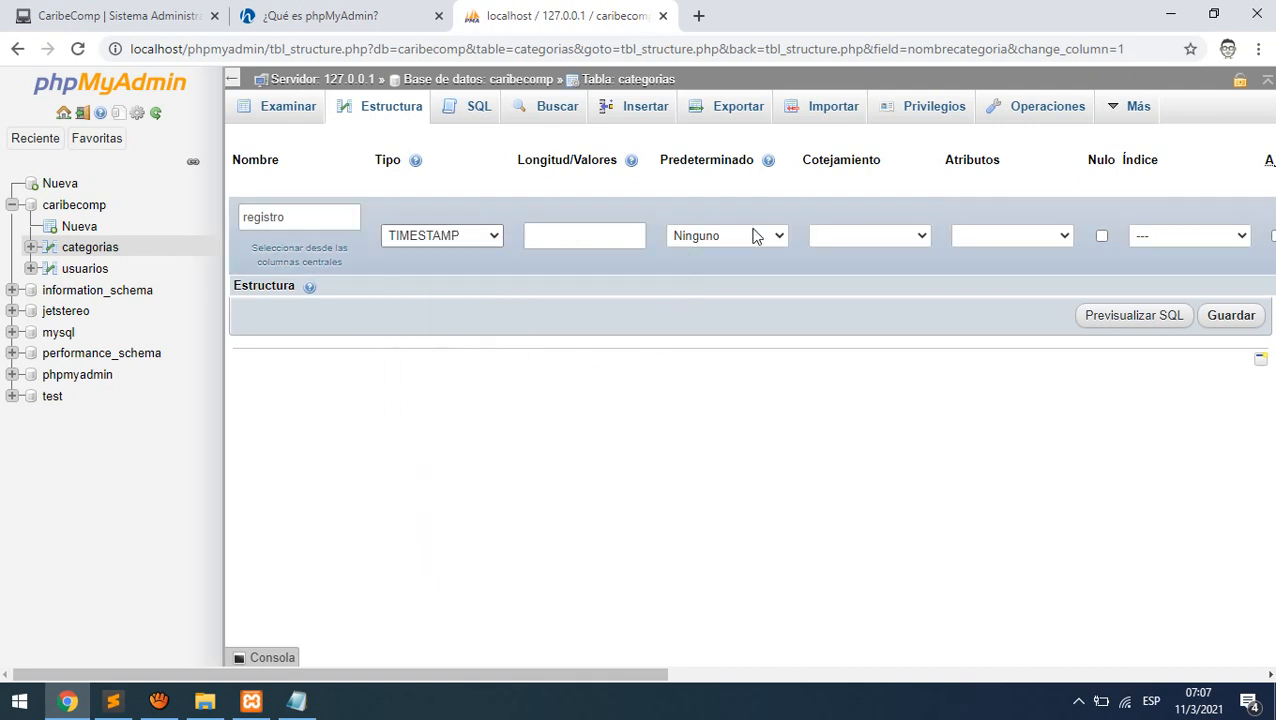
click(755, 235)
click(718, 298)
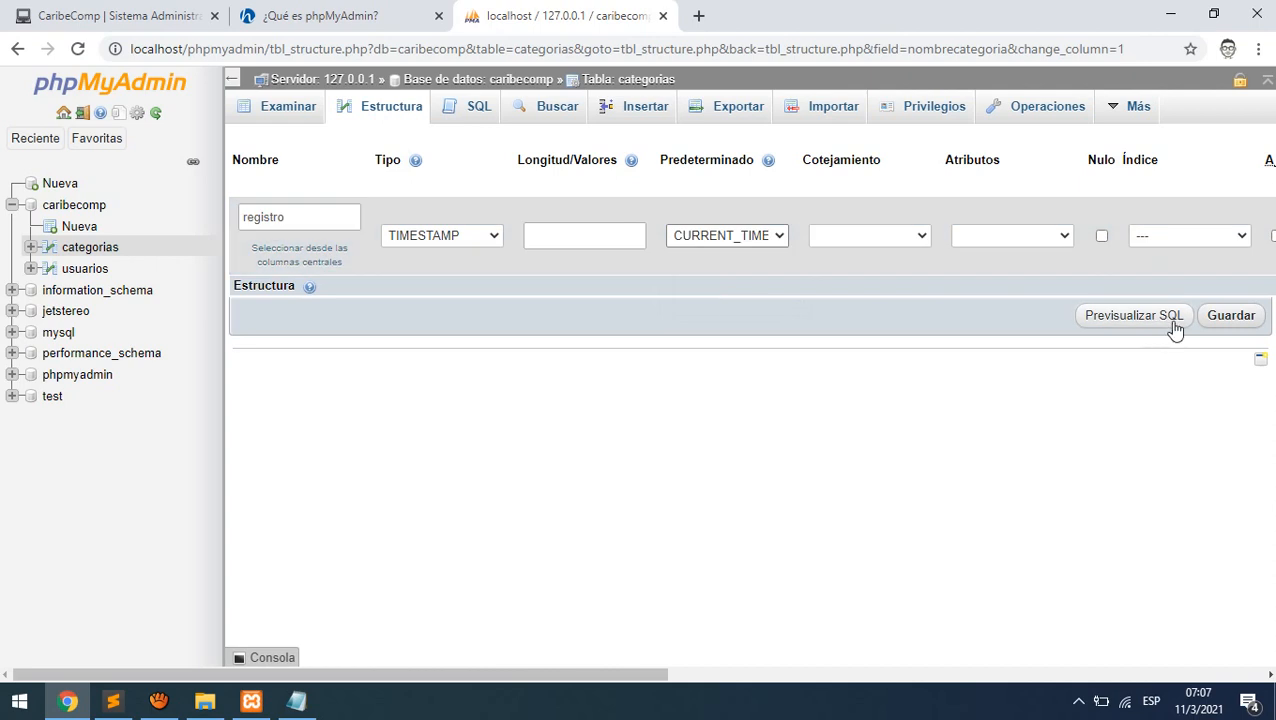
click(1229, 318)
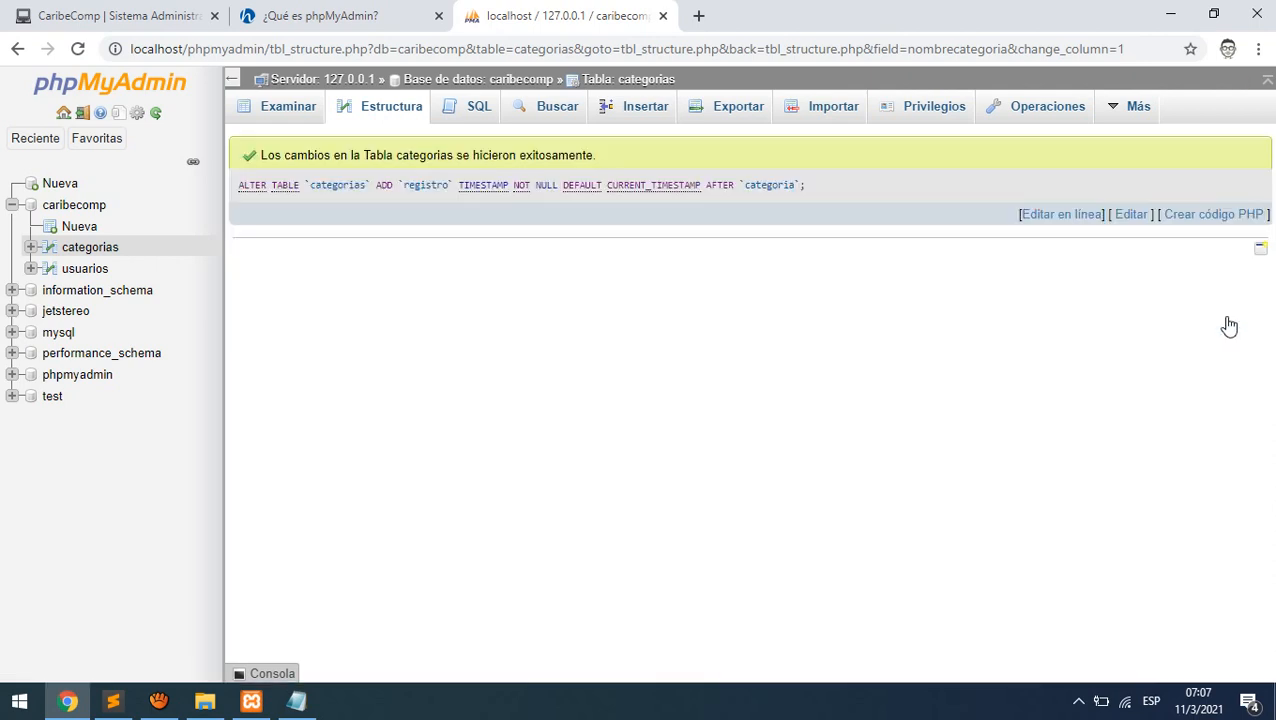
click(410, 110)
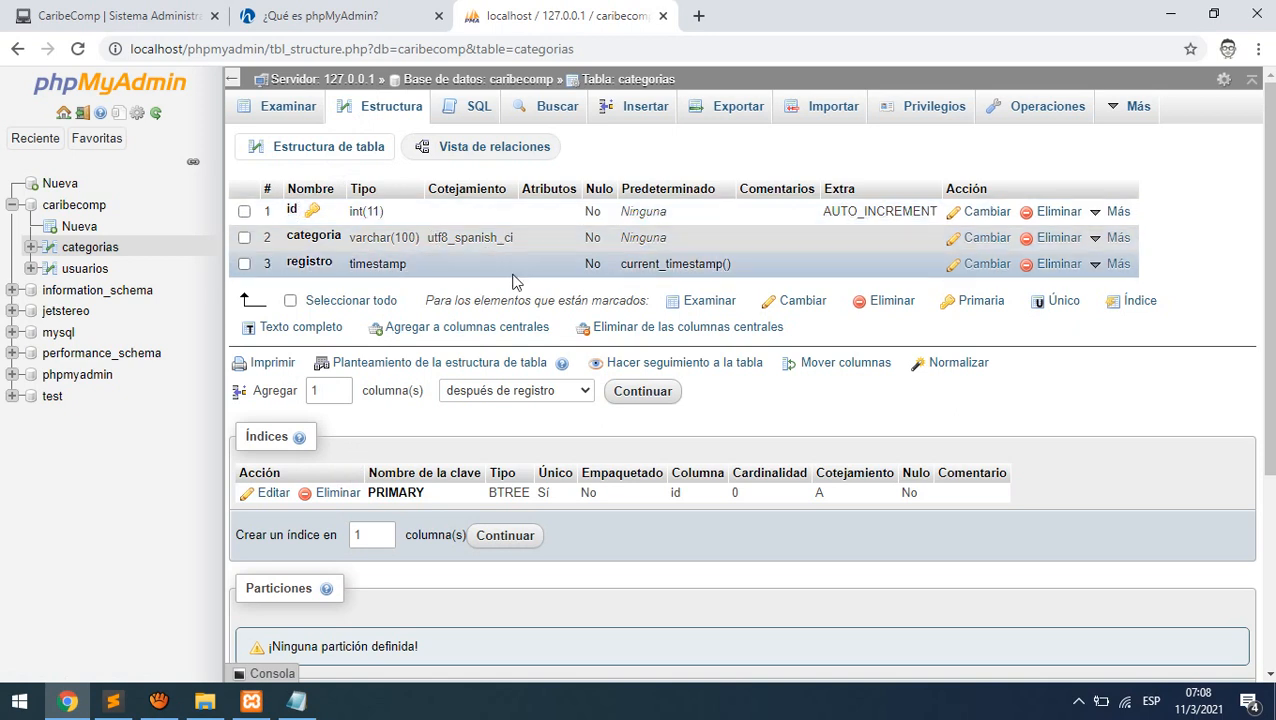
- Replace the default SQL with insert into categoria(null, 'Impresoras',null)
click(487, 111)
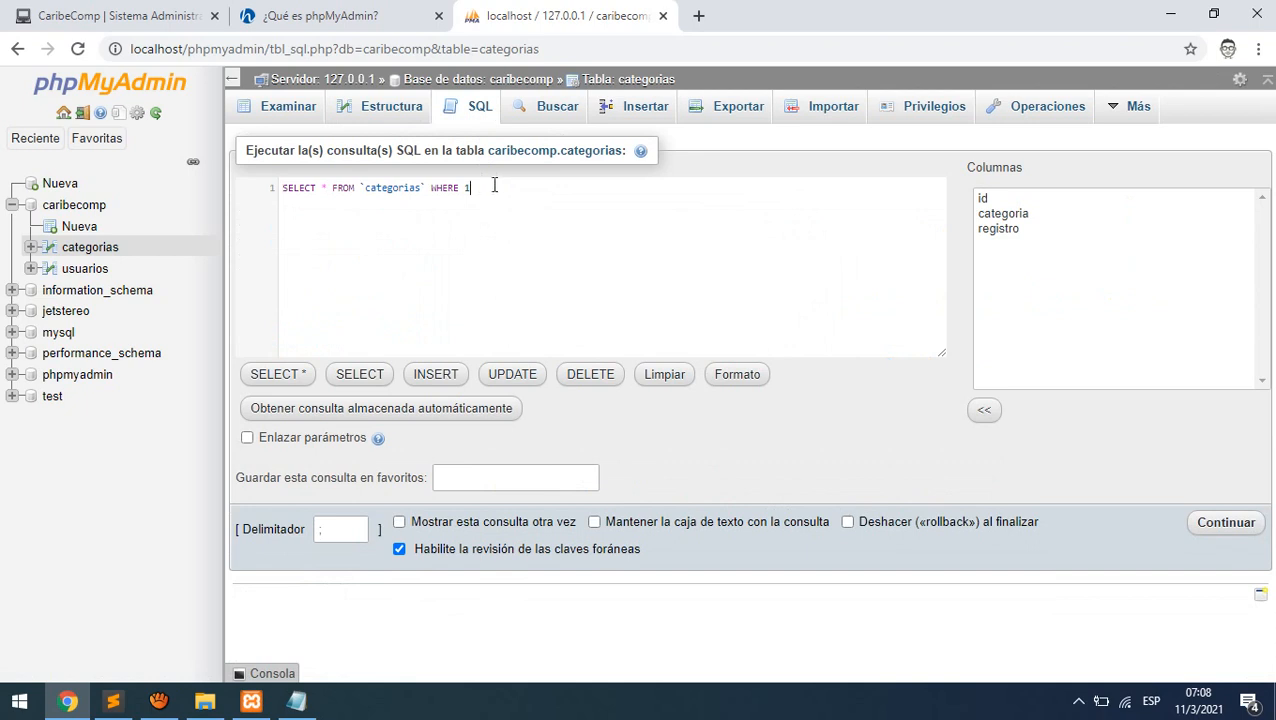
drag(493, 185, 230, 180)
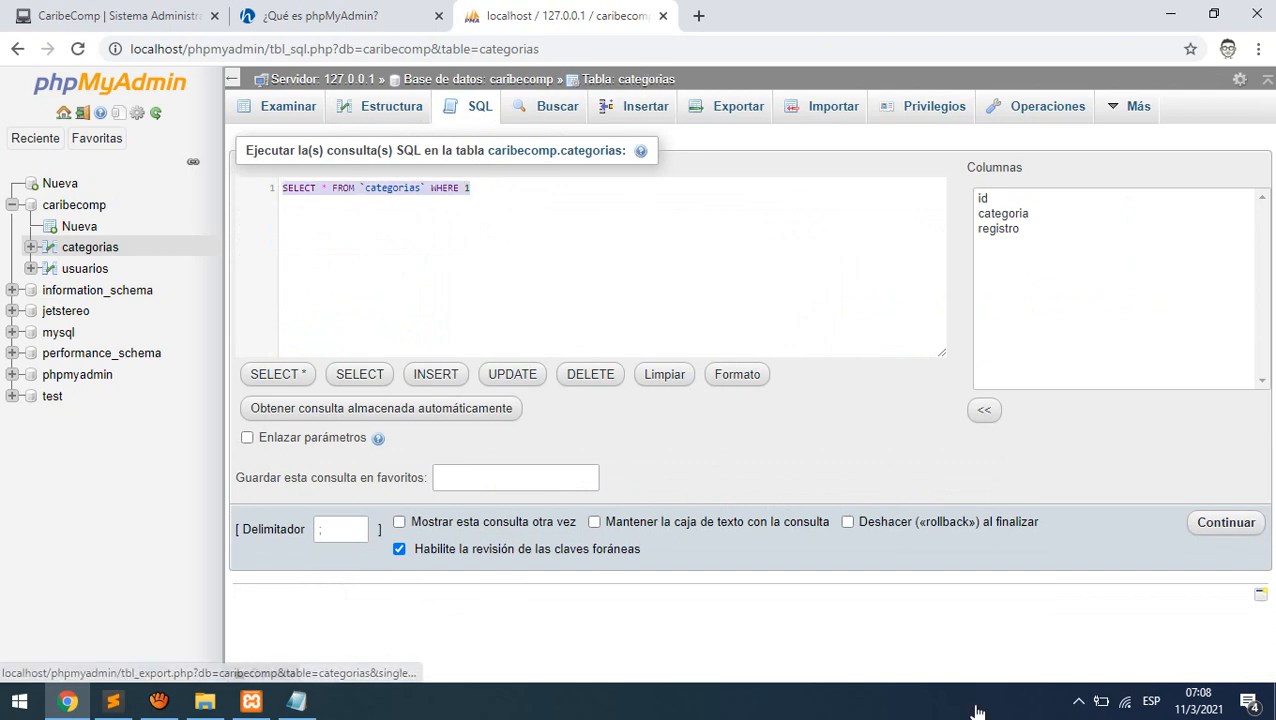
key(BackSpace)
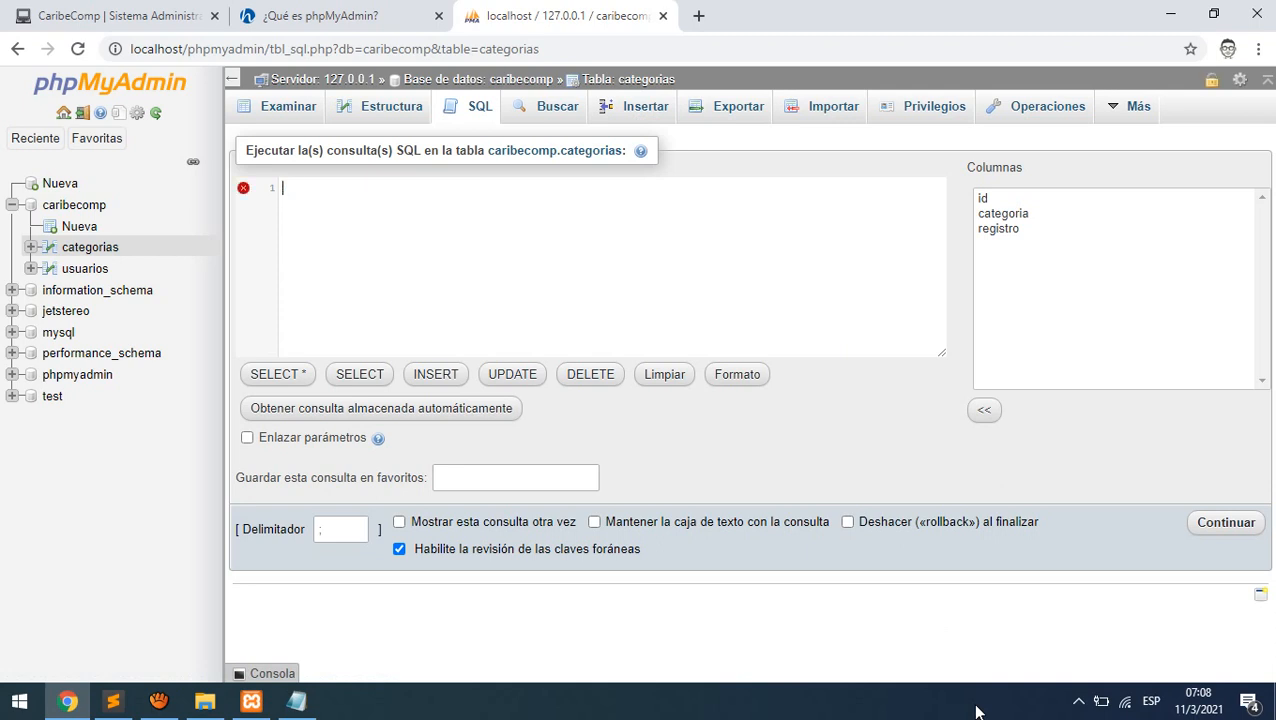
text(inser)
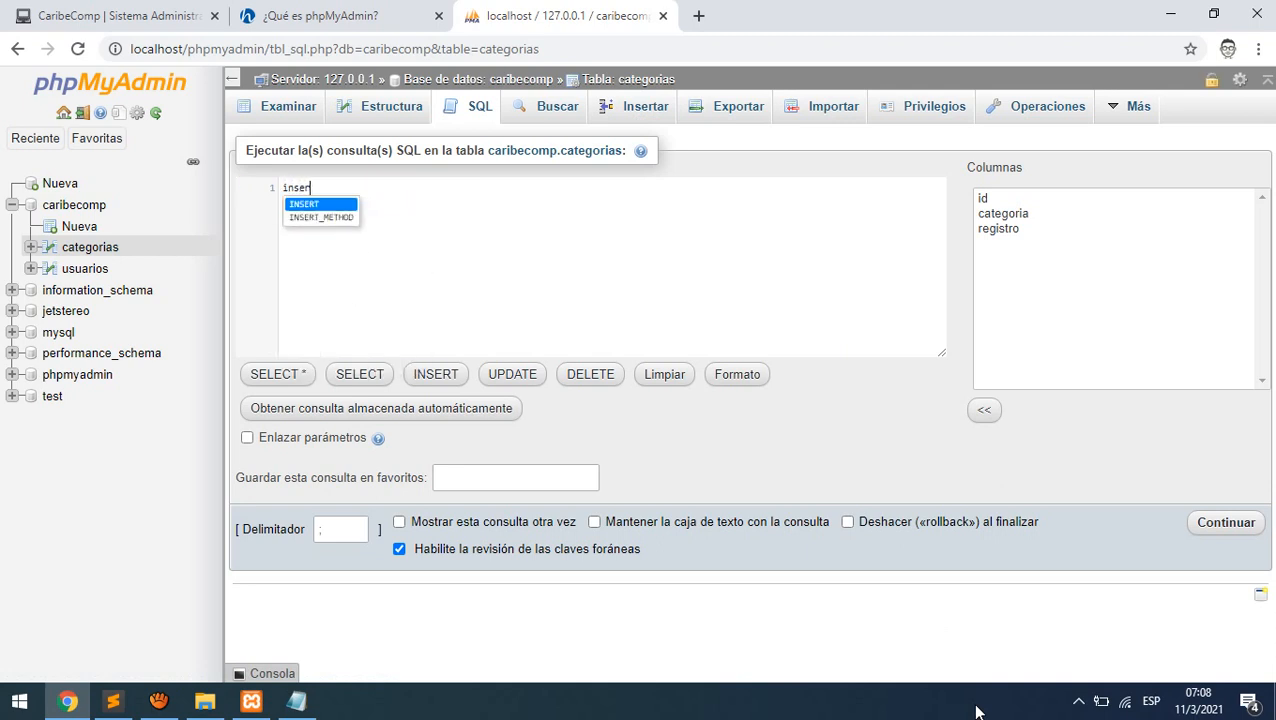
text(t into cate)
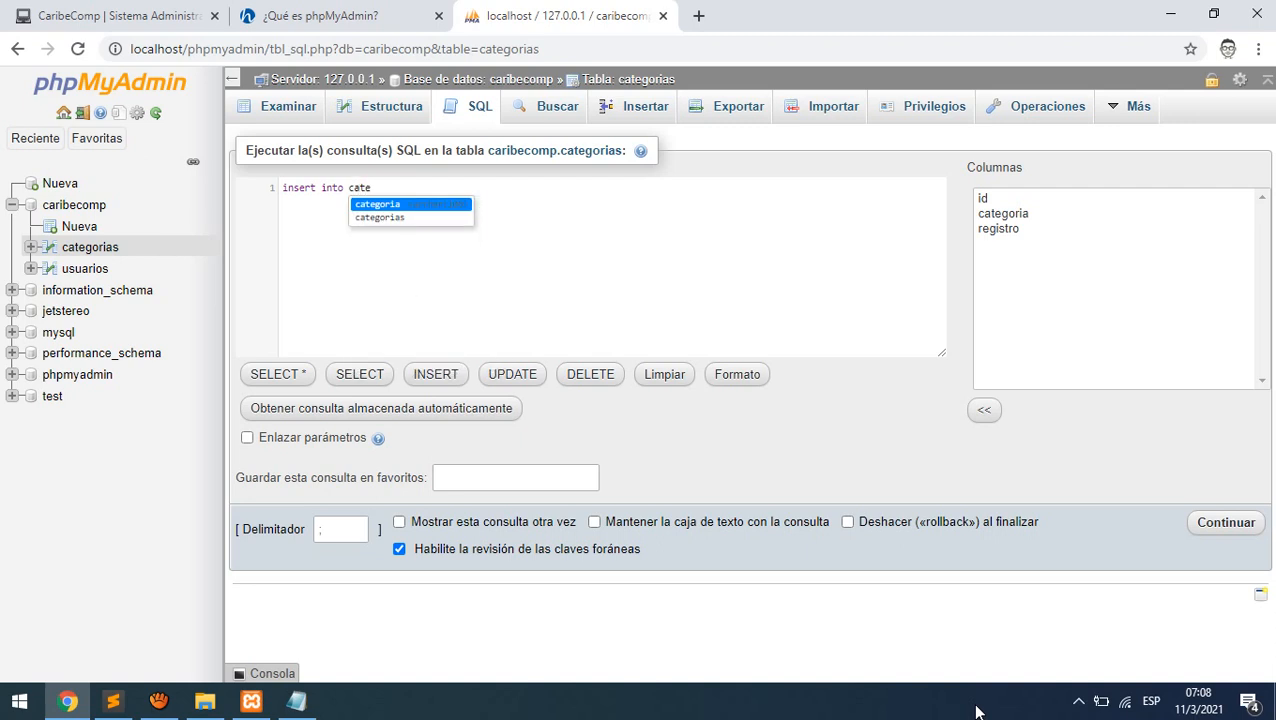
key(Return)
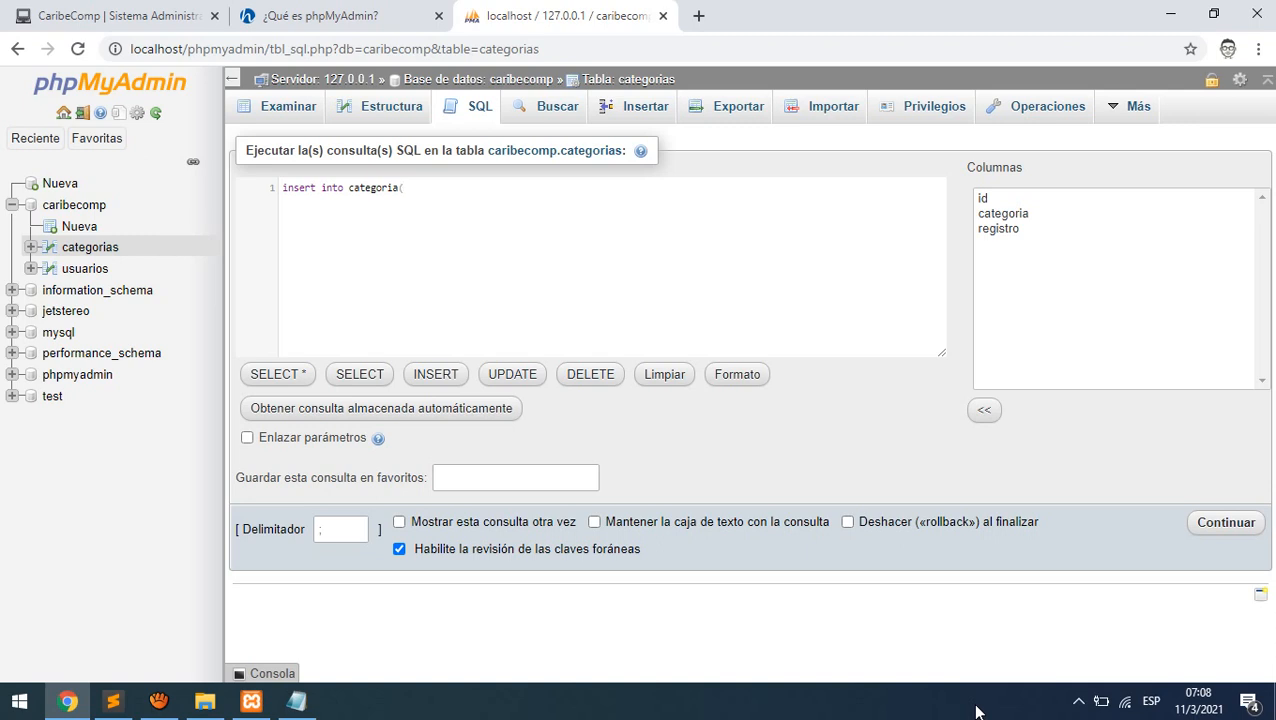
text((nul)
text(l, ''Impresoras')
text(,null)
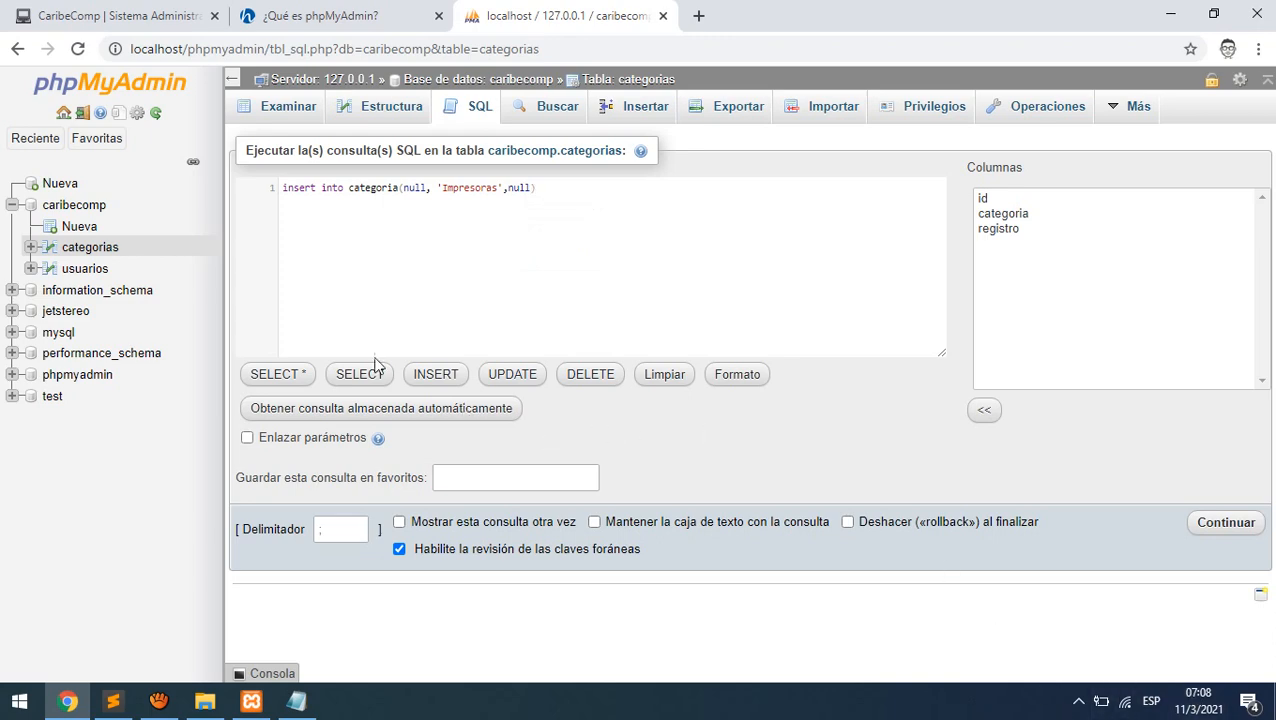
click(296, 700)
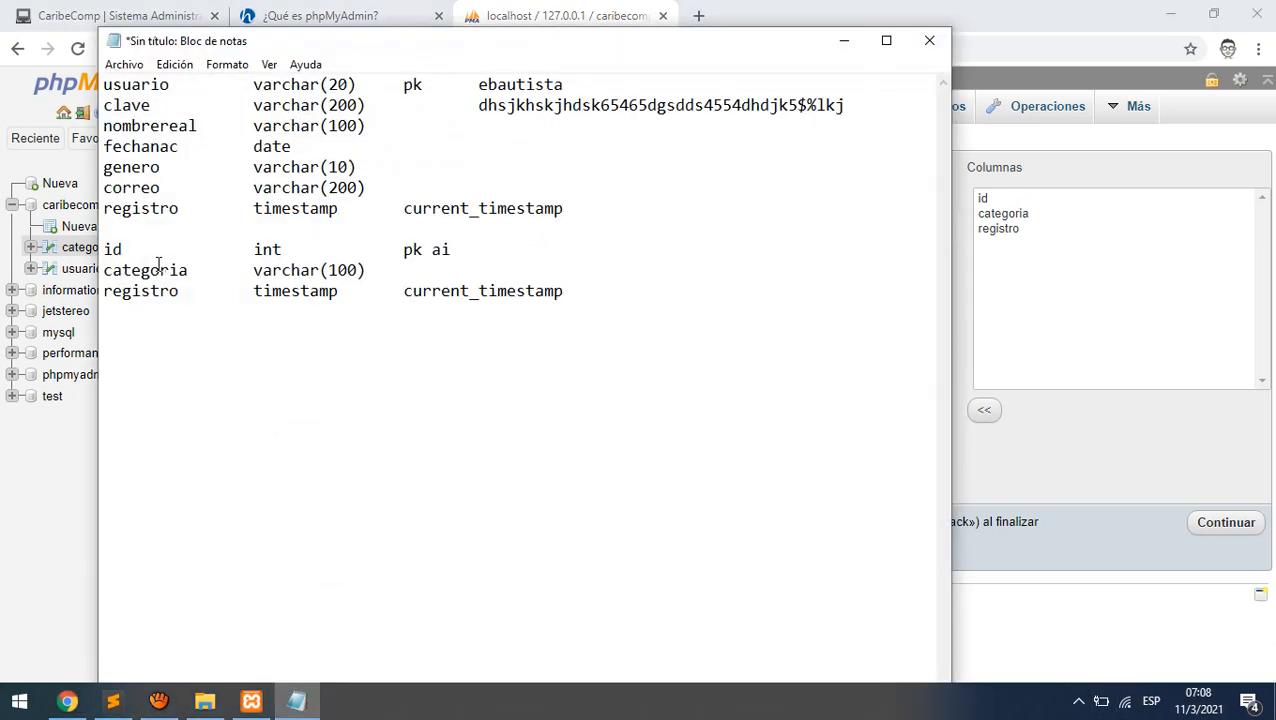
double_click(441, 250)
drag(368, 270, 103, 272)
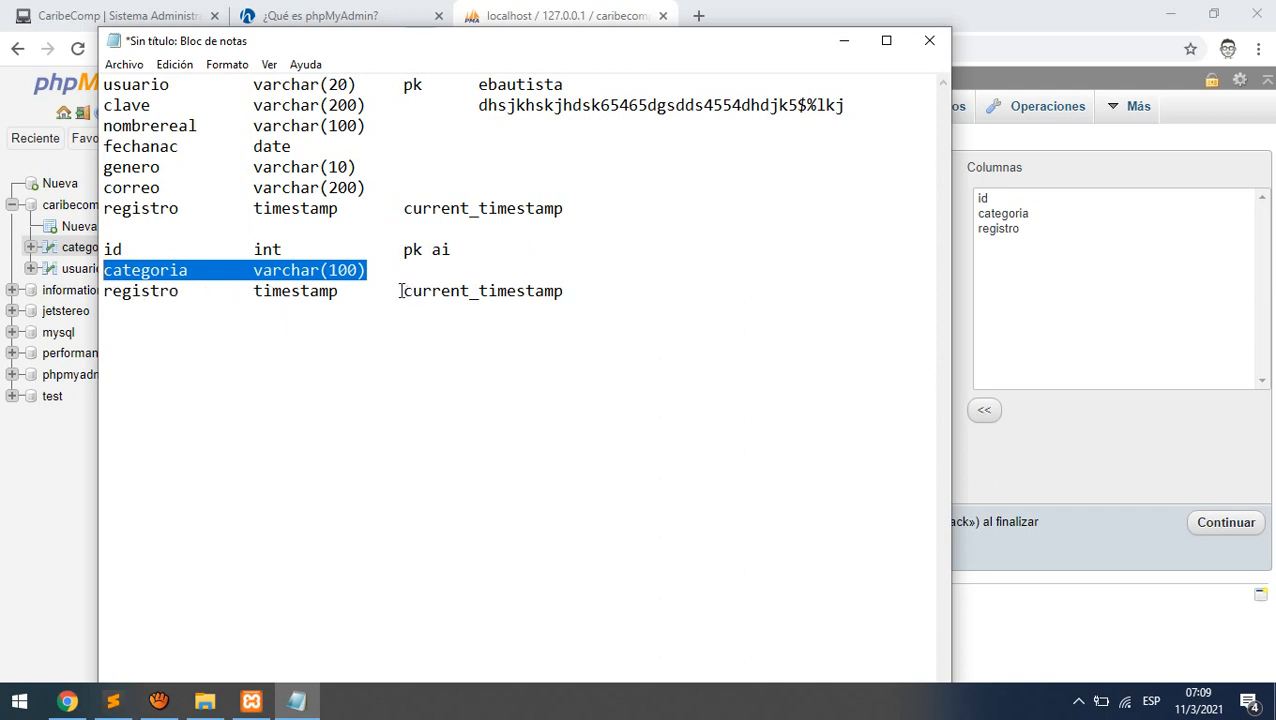
drag(399, 290, 587, 293)
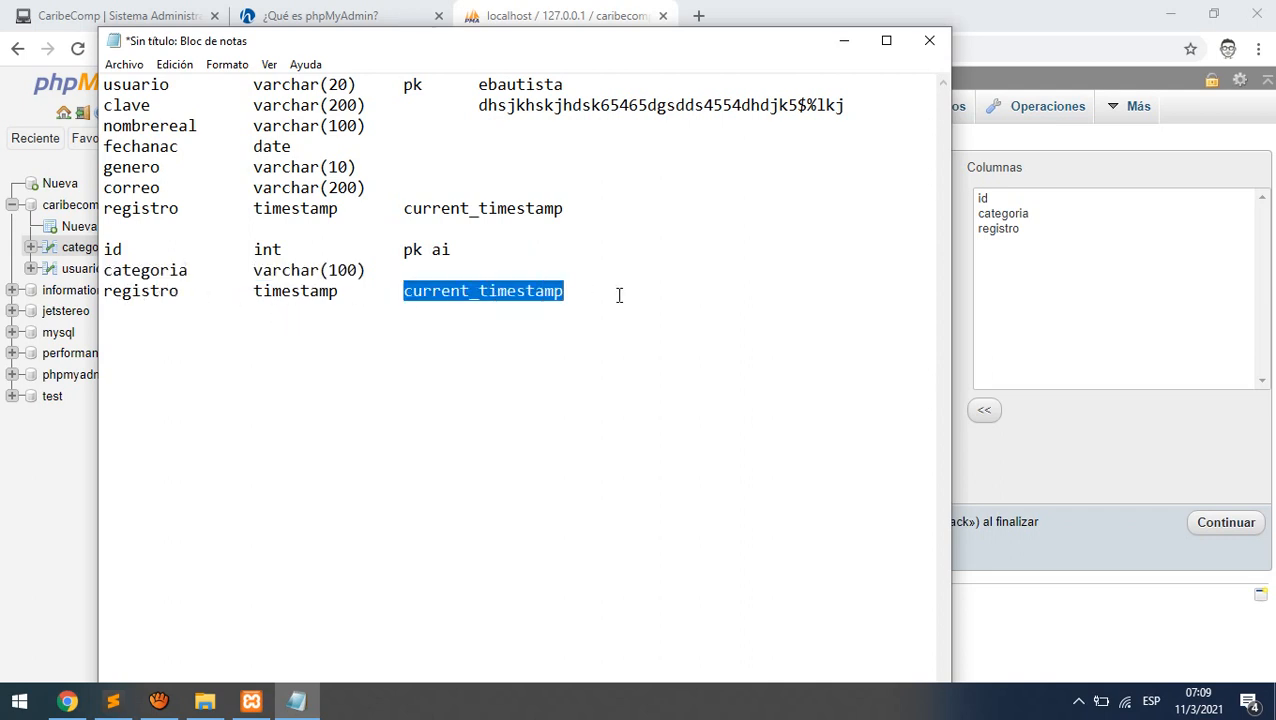
click(844, 40)
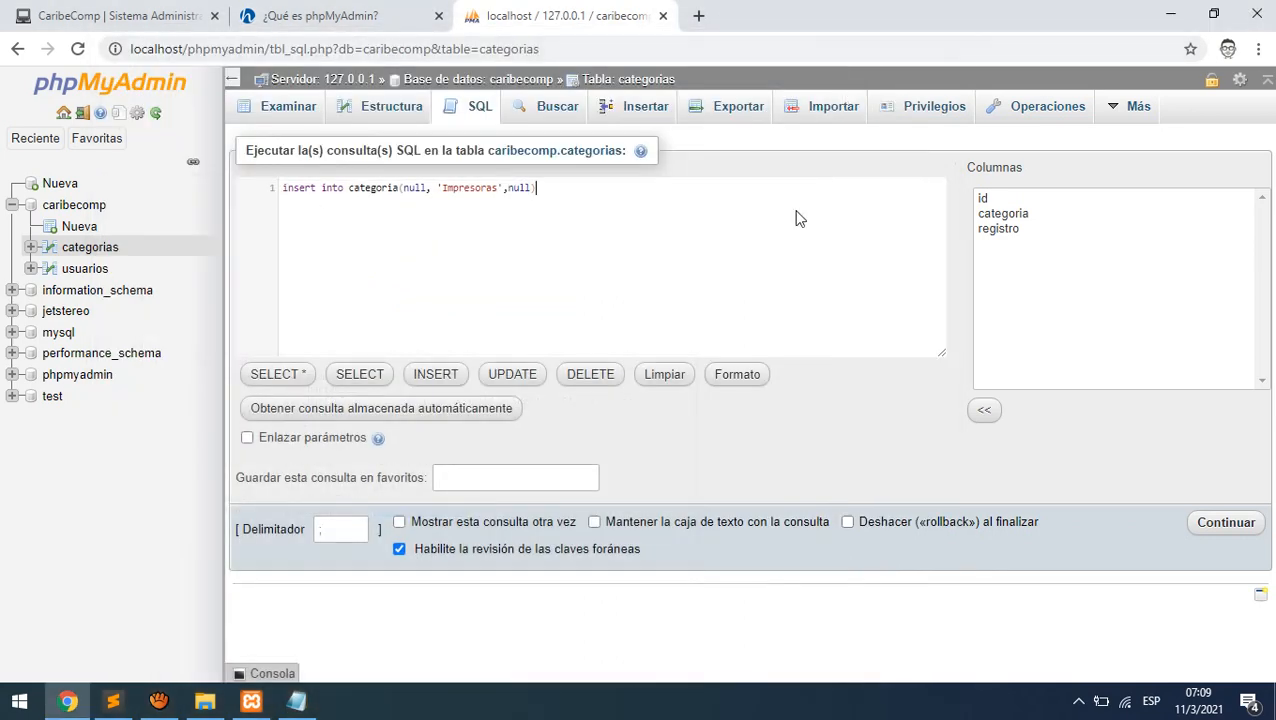
- Run the insert, then rewrite it to specify the categoria column and values('Impresoras')
click(621, 233)
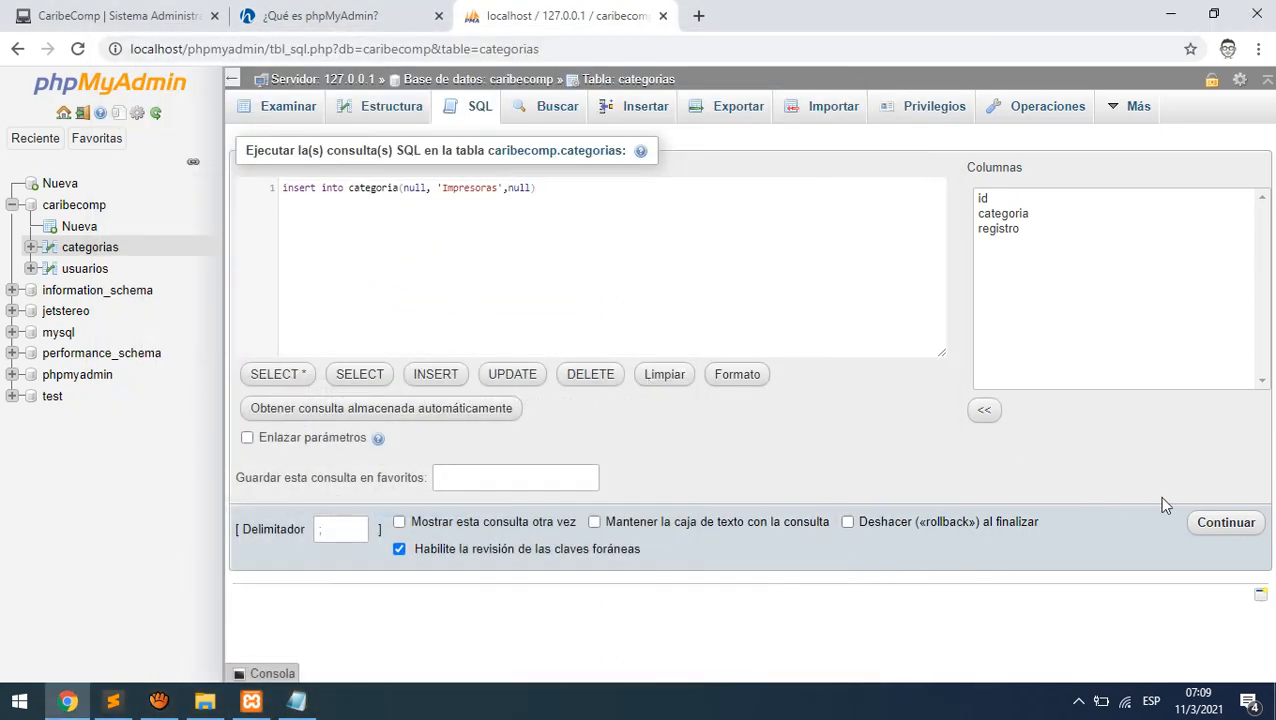
click(1226, 523)
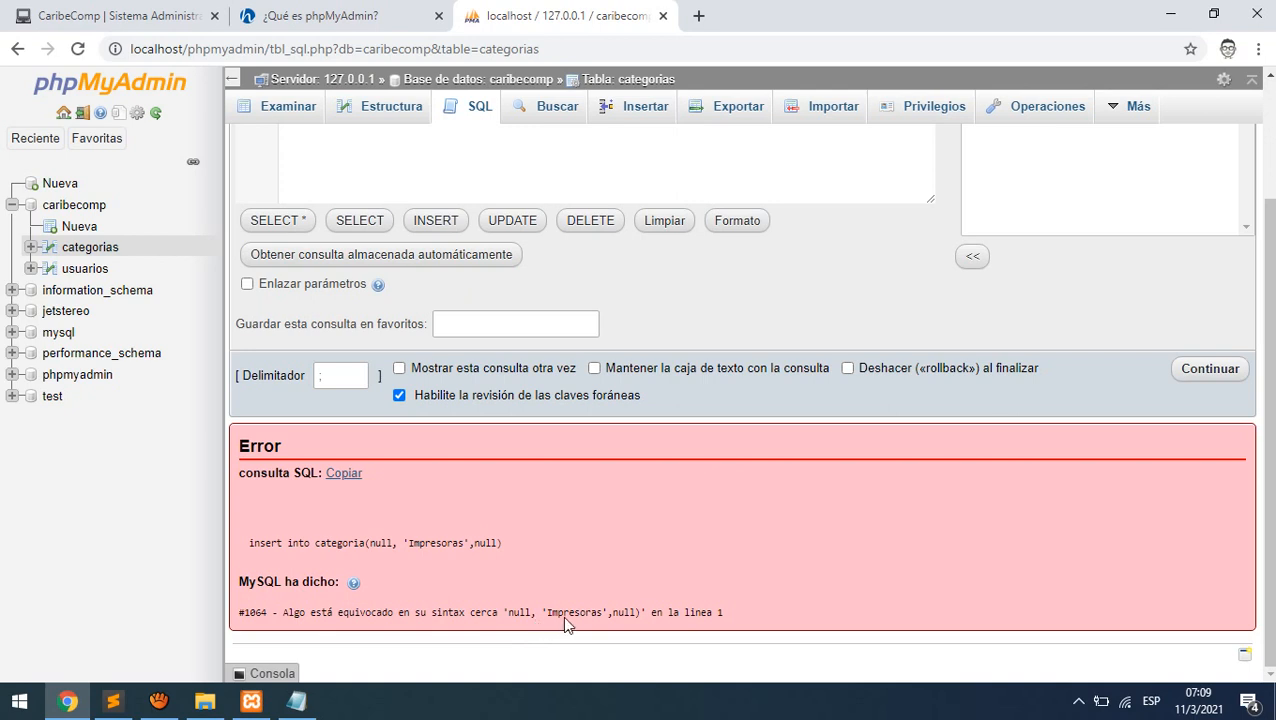
scroll(591, 585, up, 2)
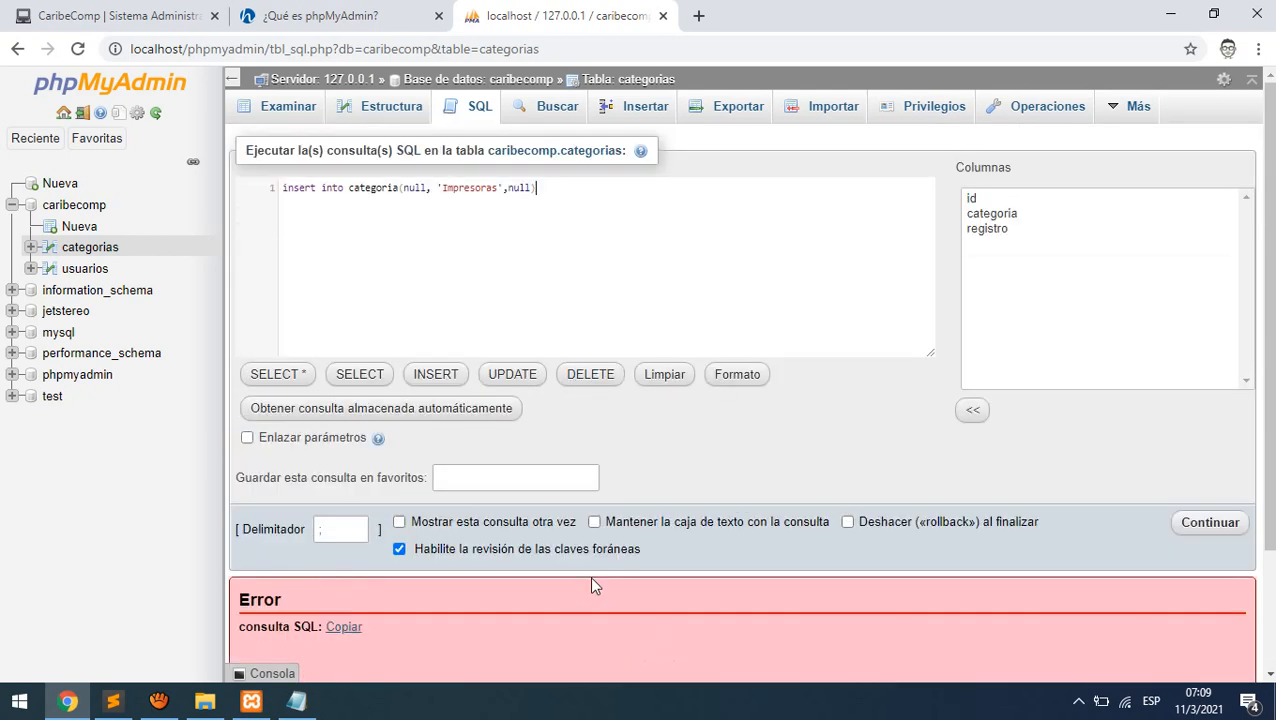
click(397, 189)
text(())
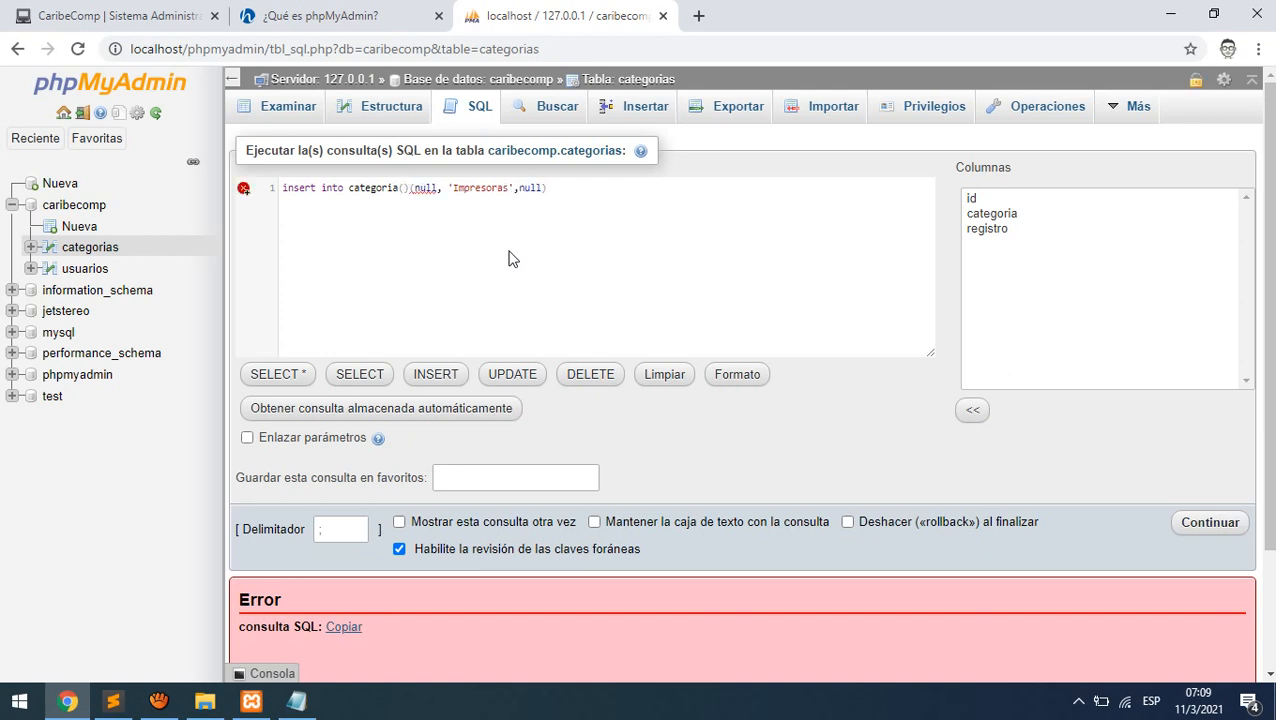
text(ca)
key(Return)
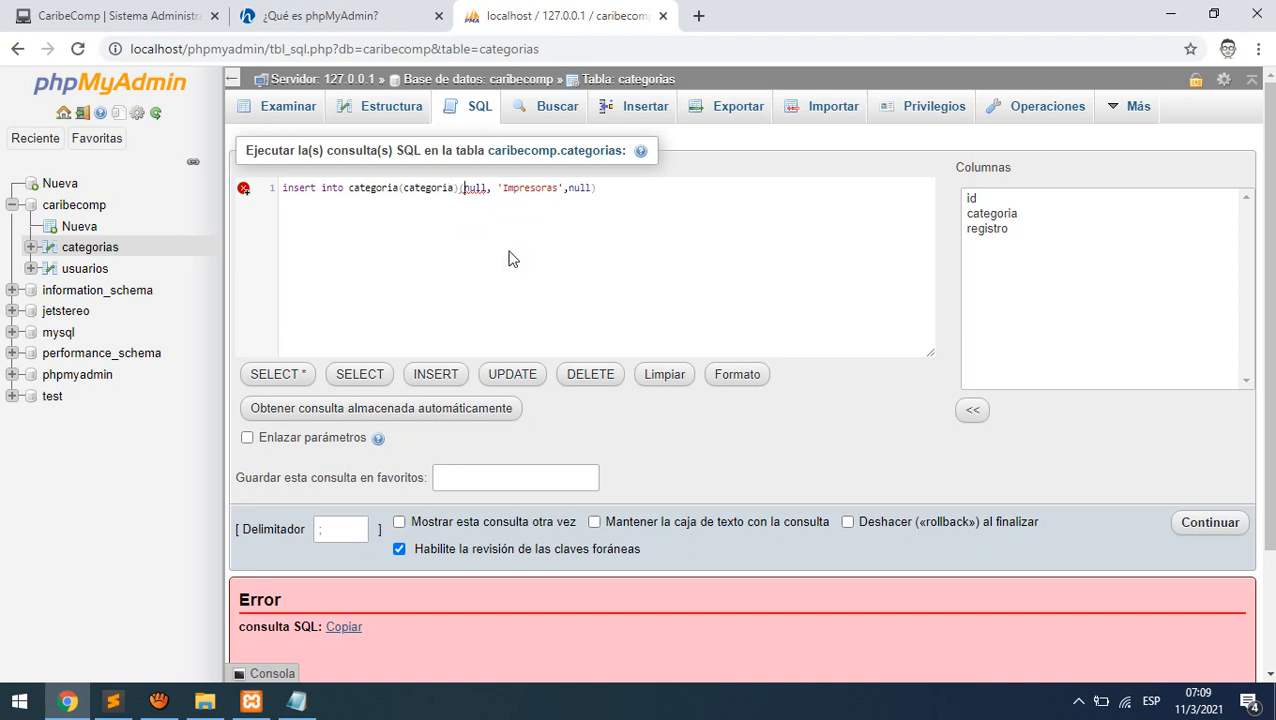
key(BackSpace)
key(BackSpace)
key(BackSpace)
key(BackSpace)
key(BackSpace)
key(BackSpace)
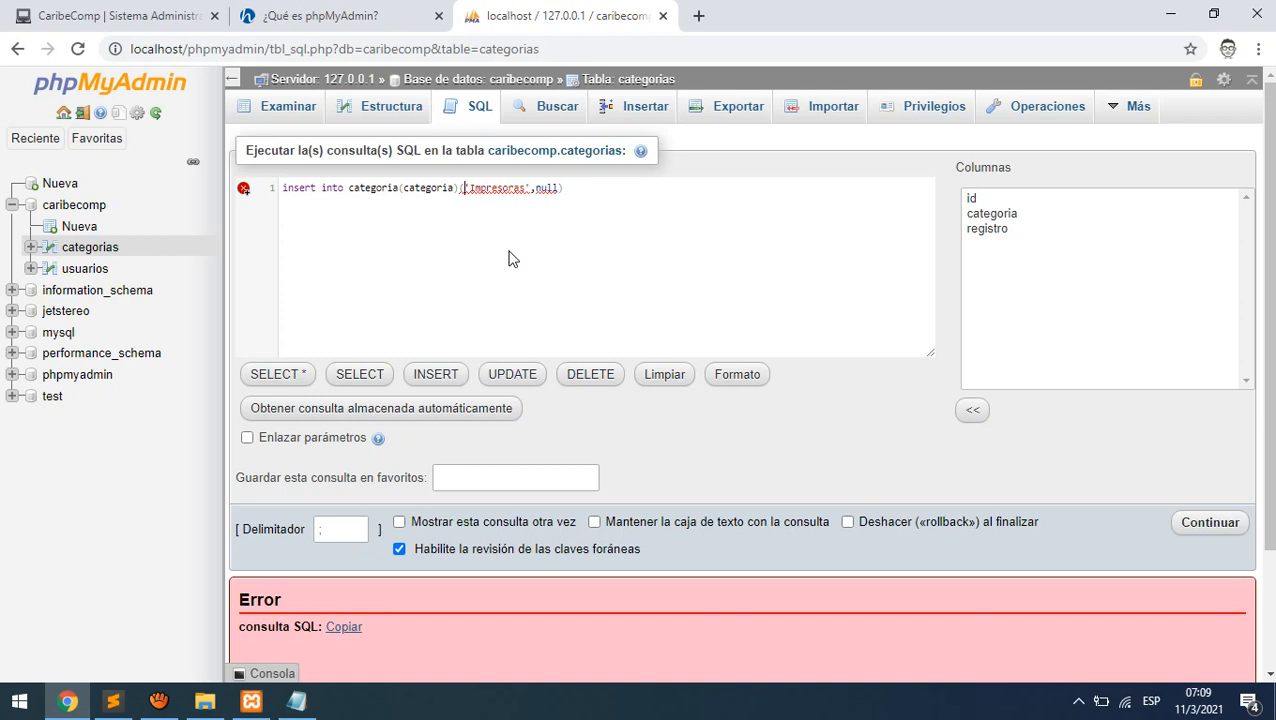
text(values)
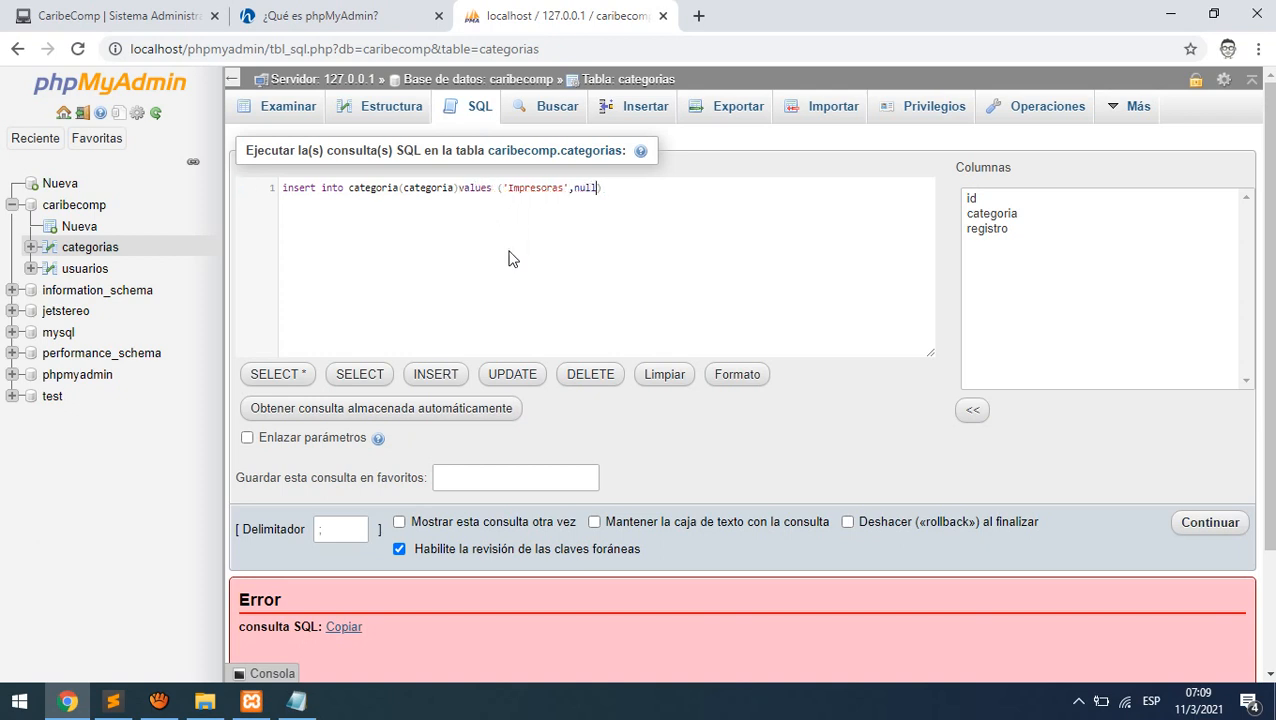
key(BackSpace)
key(BackSpace)
key(BackSpace)
key(BackSpace)
key(BackSpace)
drag(404, 189, 455, 187)
drag(594, 188, 232, 191)
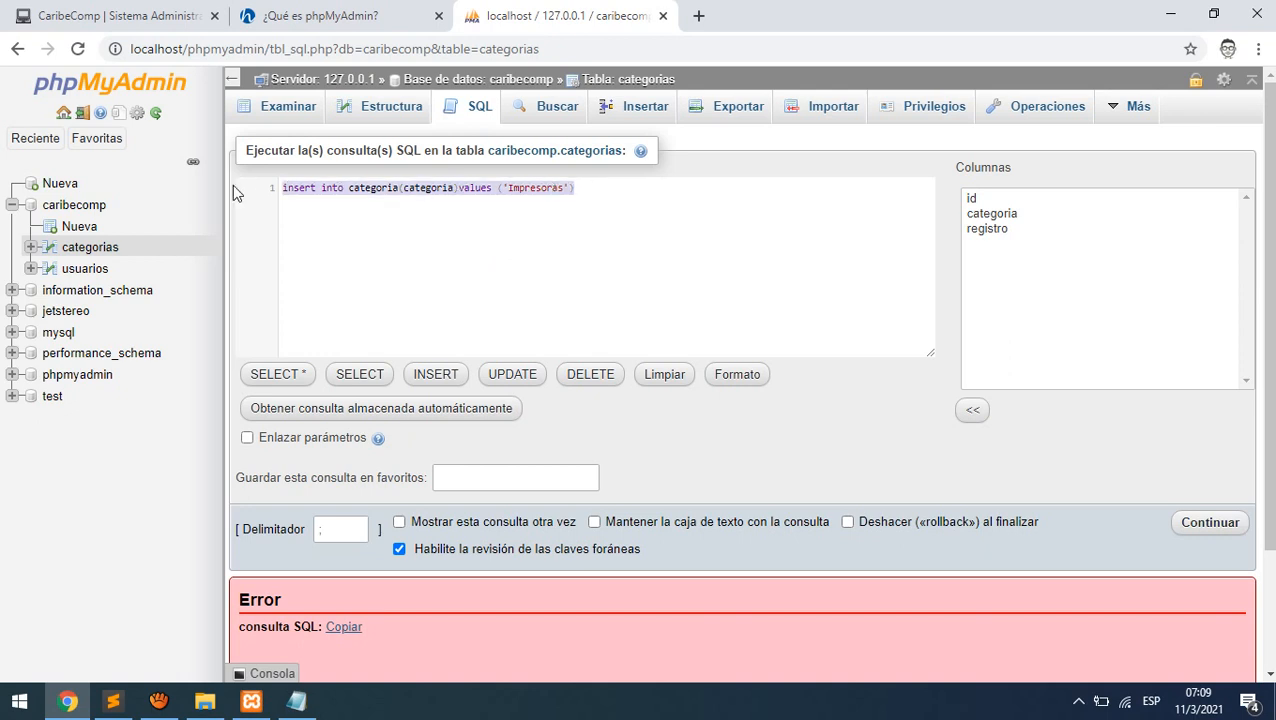
click(1208, 521)
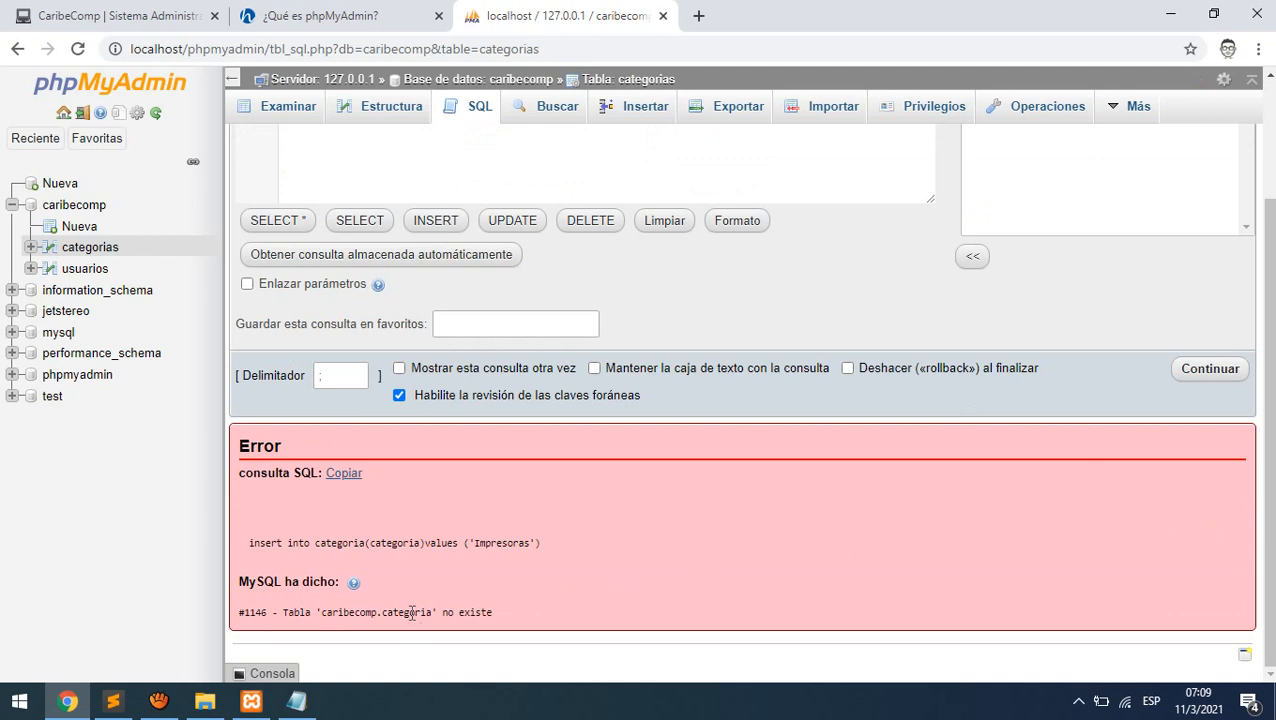
- Correct the table name to categorias and run the Impresoras insert
scroll(398, 394, up, 3)
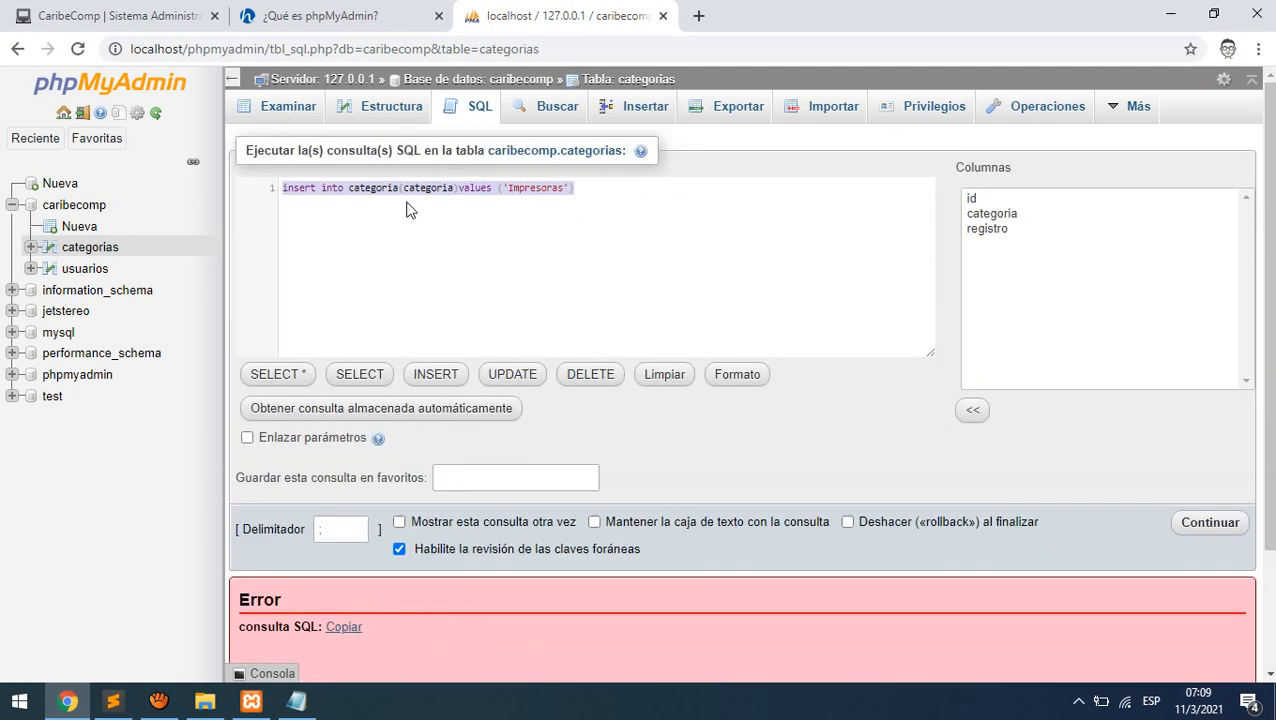
click(398, 193)
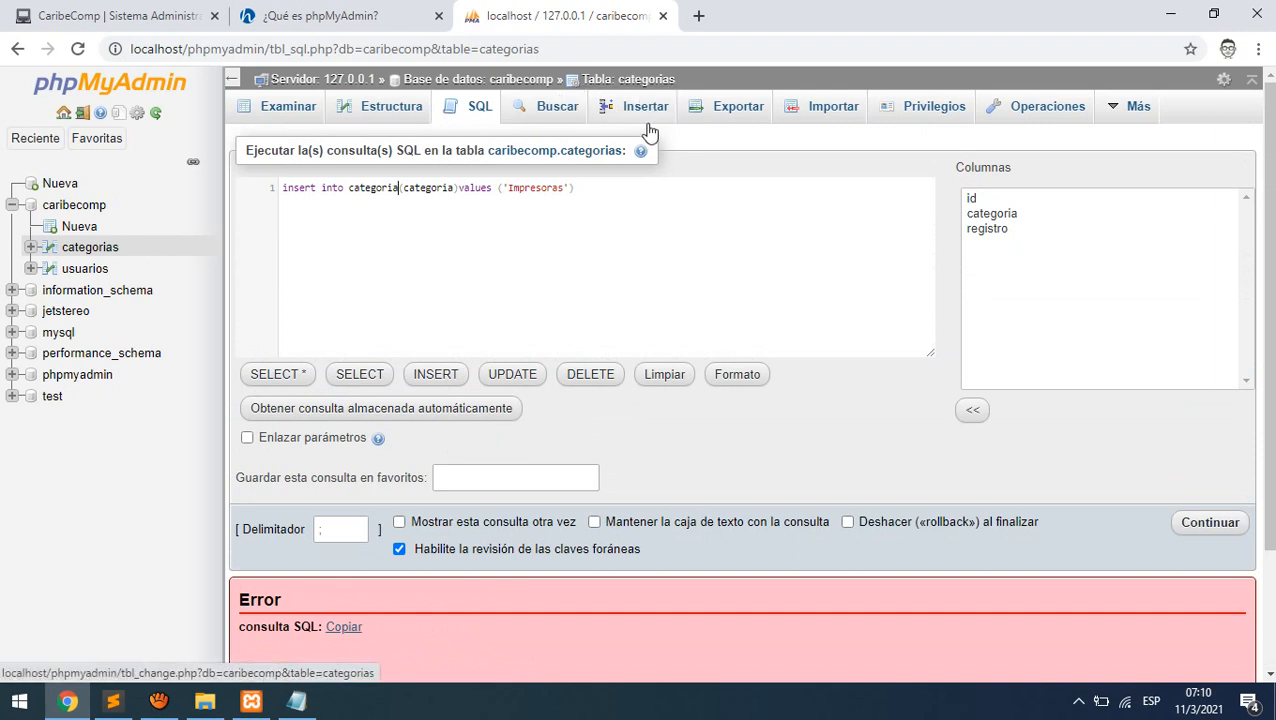
text(s)
click(441, 222)
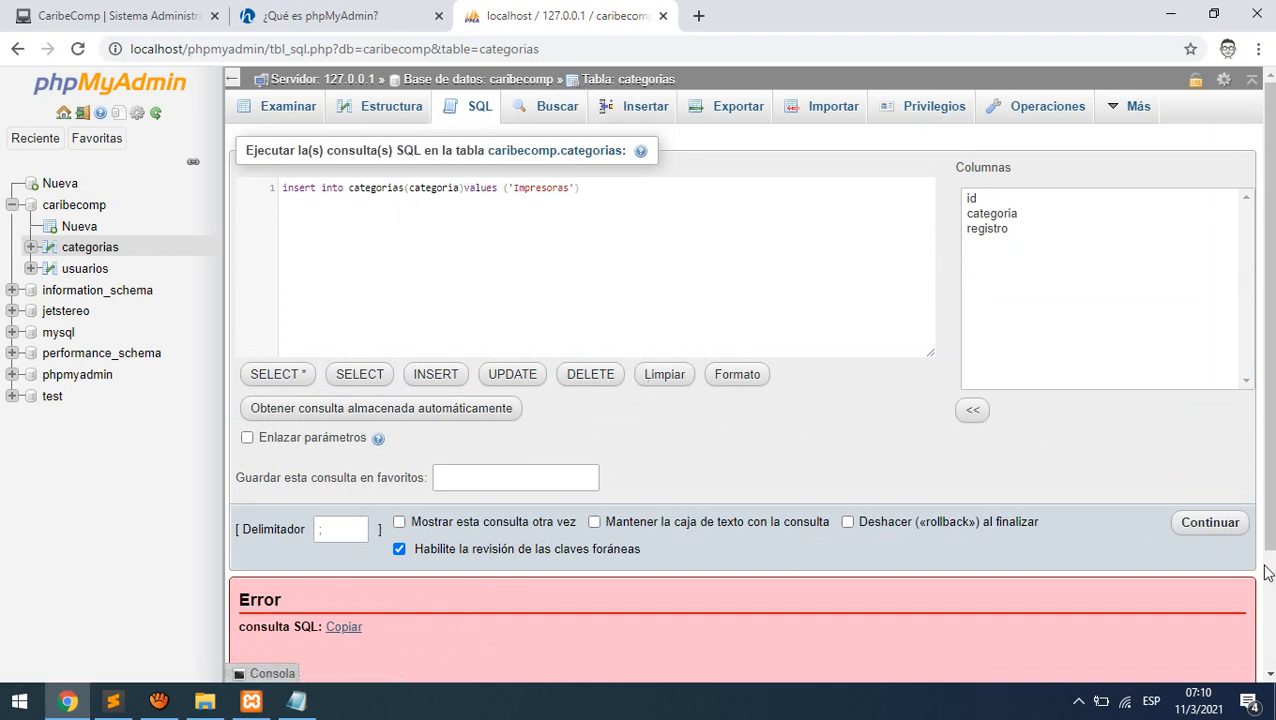
click(1218, 527)
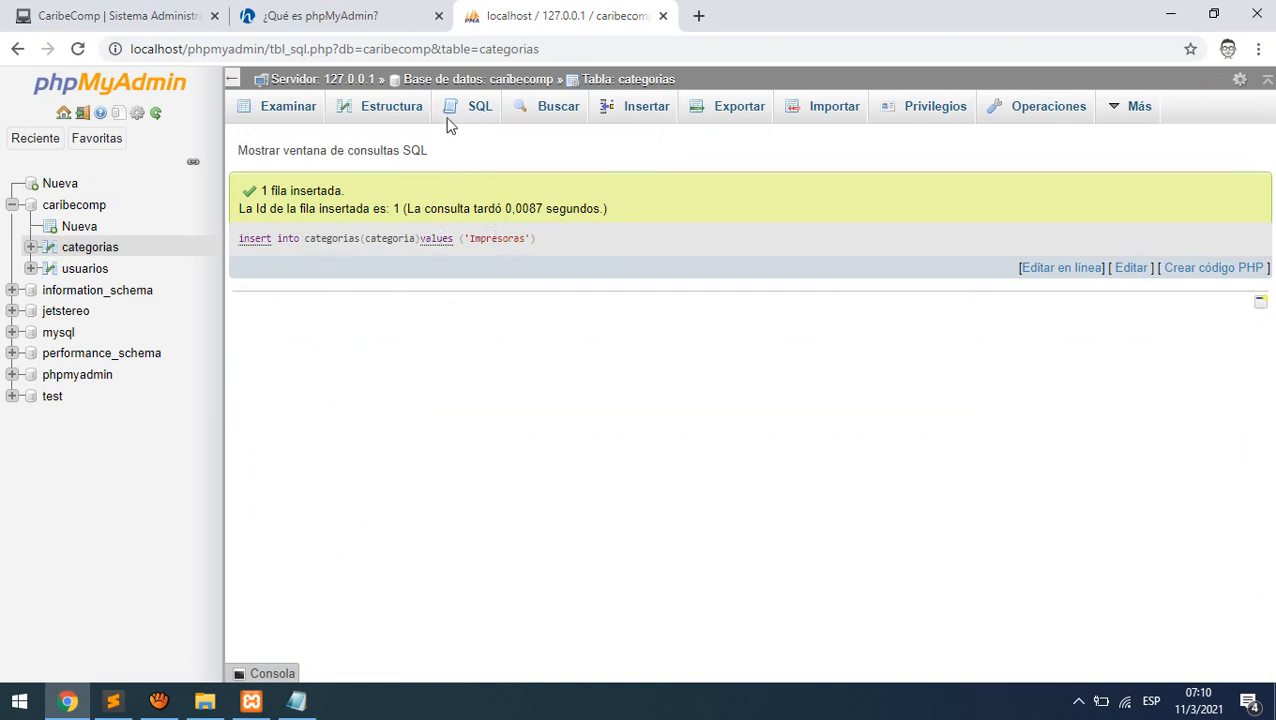
- Run select * from categorias to list all rows
click(481, 108)
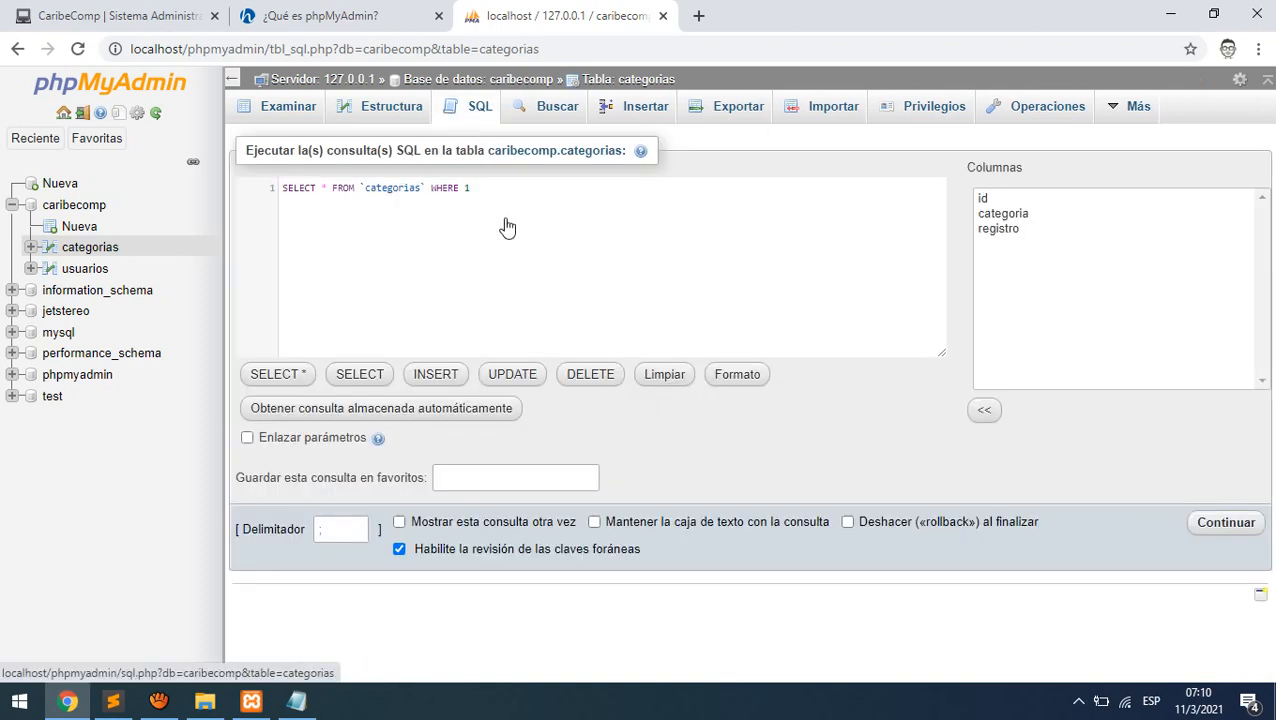
key(ctrl+a)
text(select)
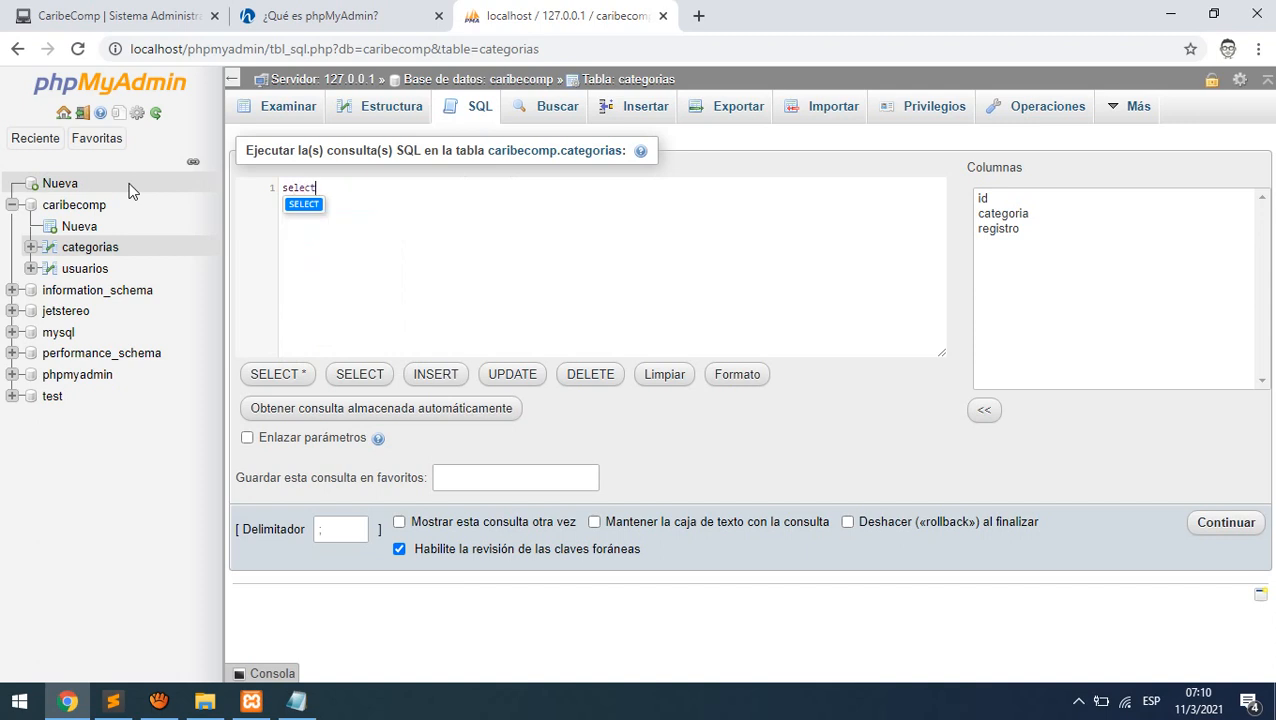
text( * )
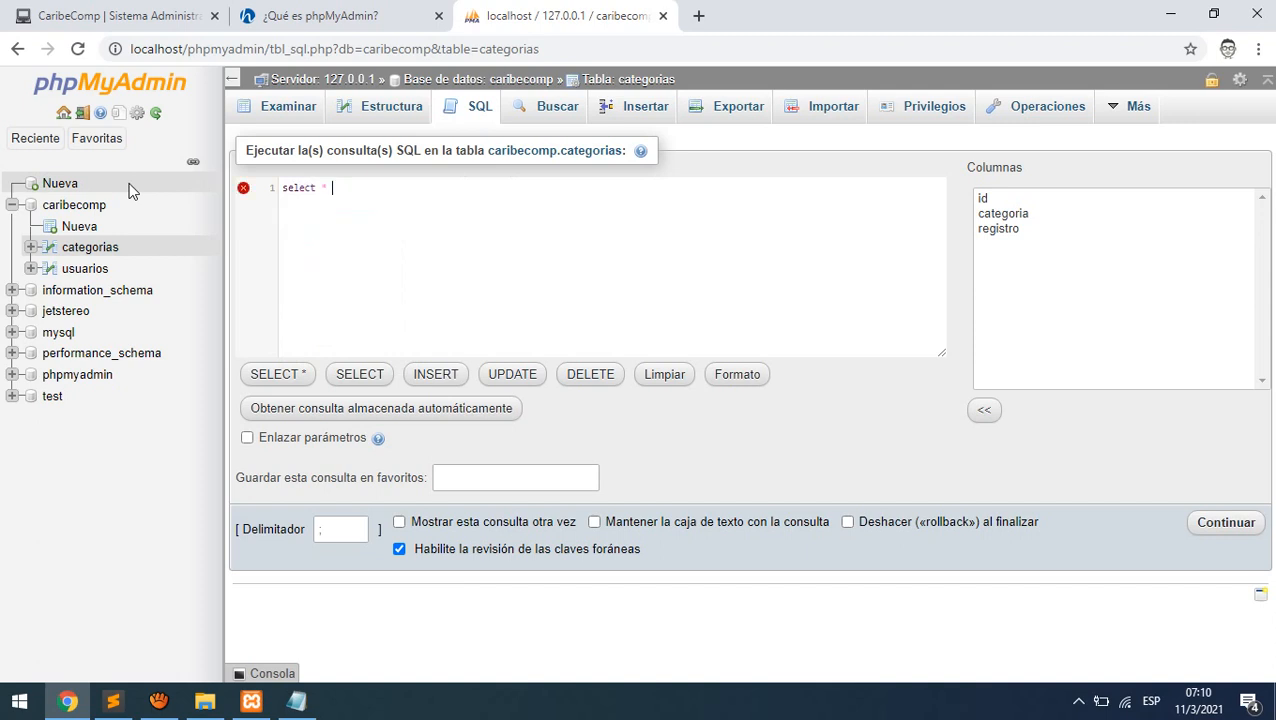
text(from categor)
key(Down)
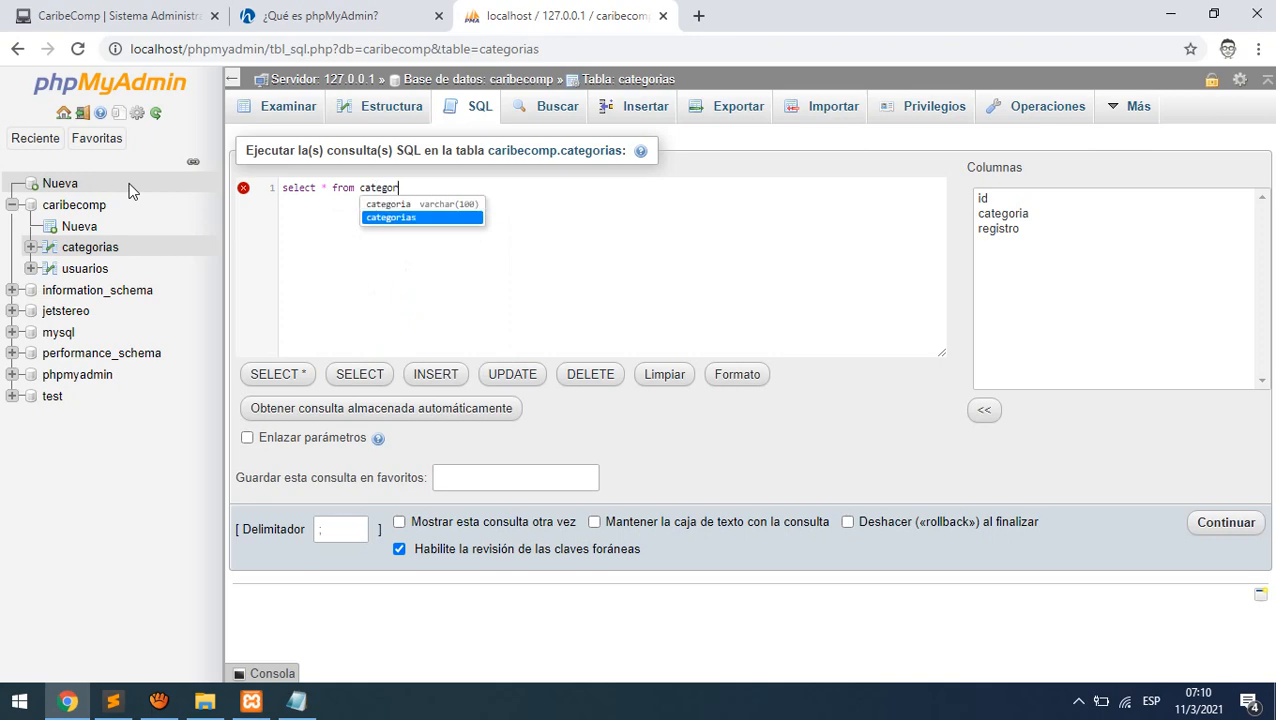
key(Return)
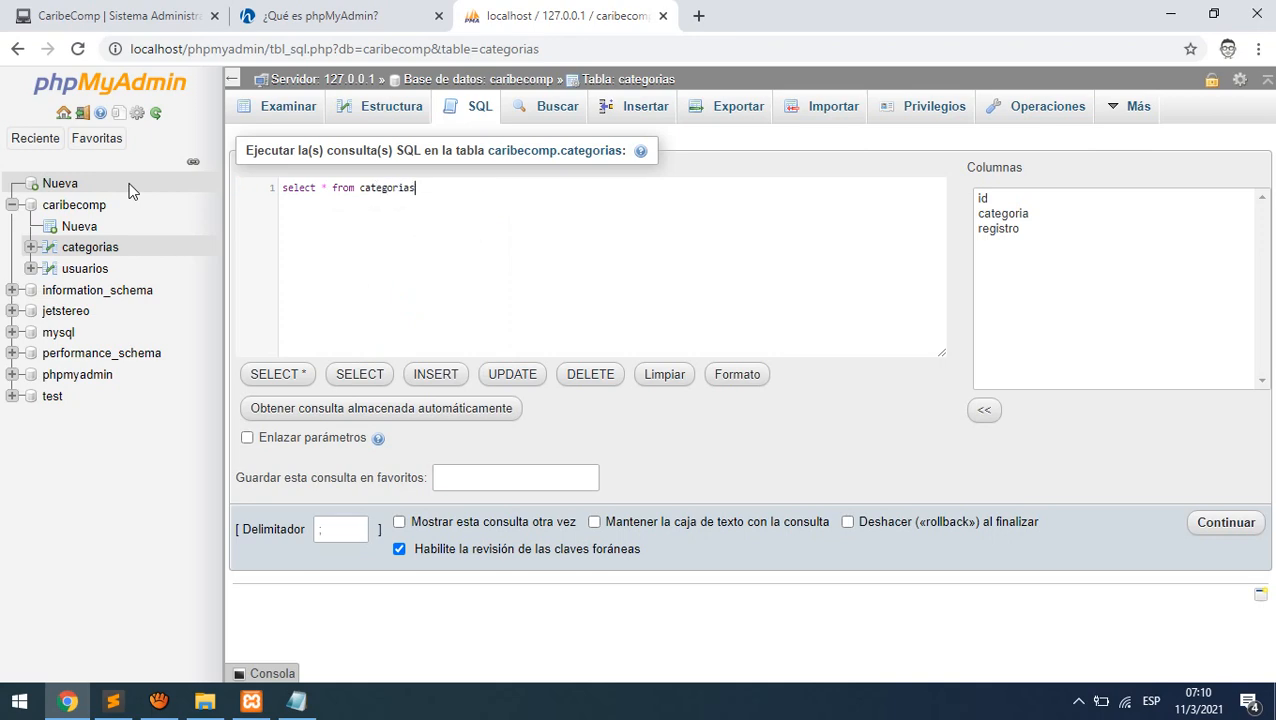
click(1230, 533)
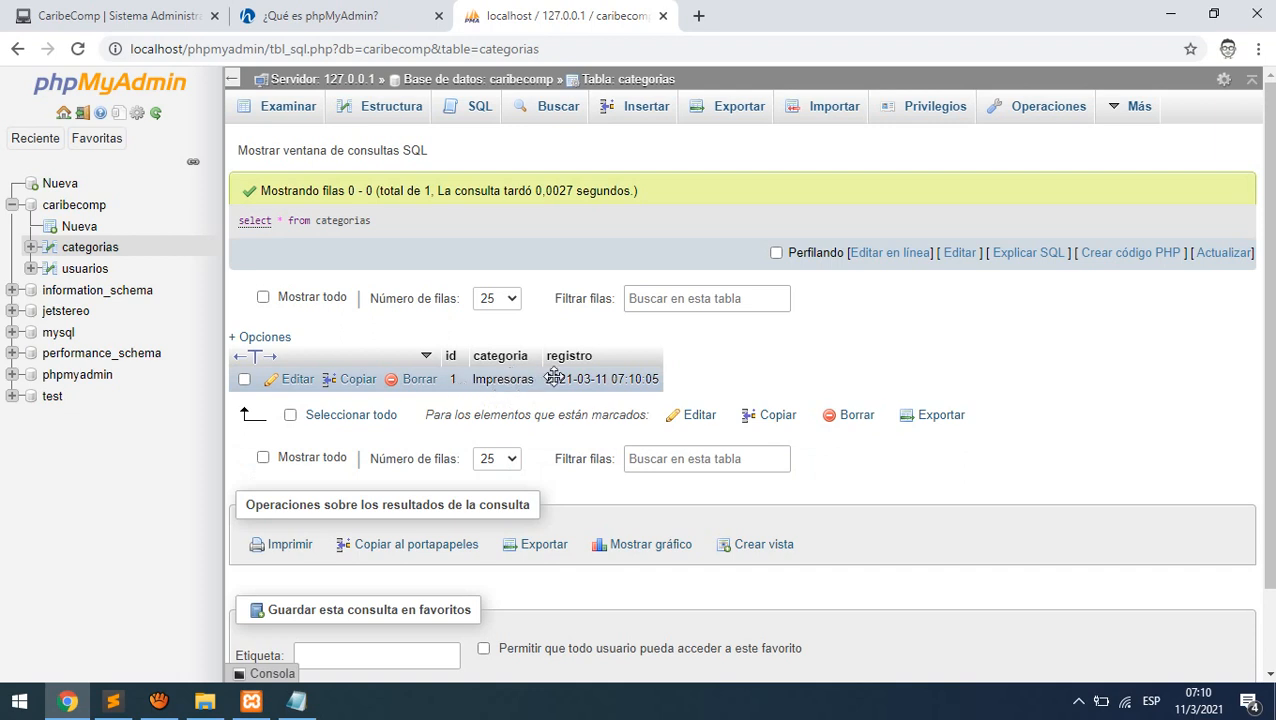
drag(571, 382, 695, 381)
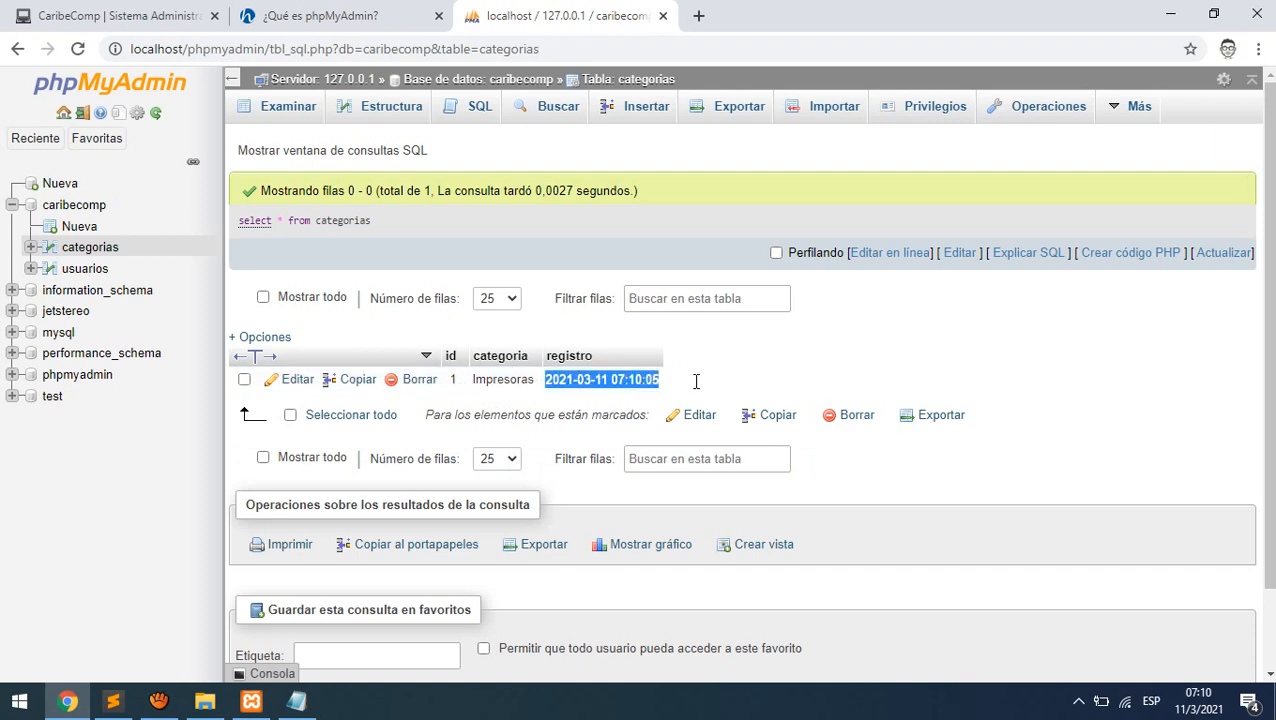
double_click(595, 383)
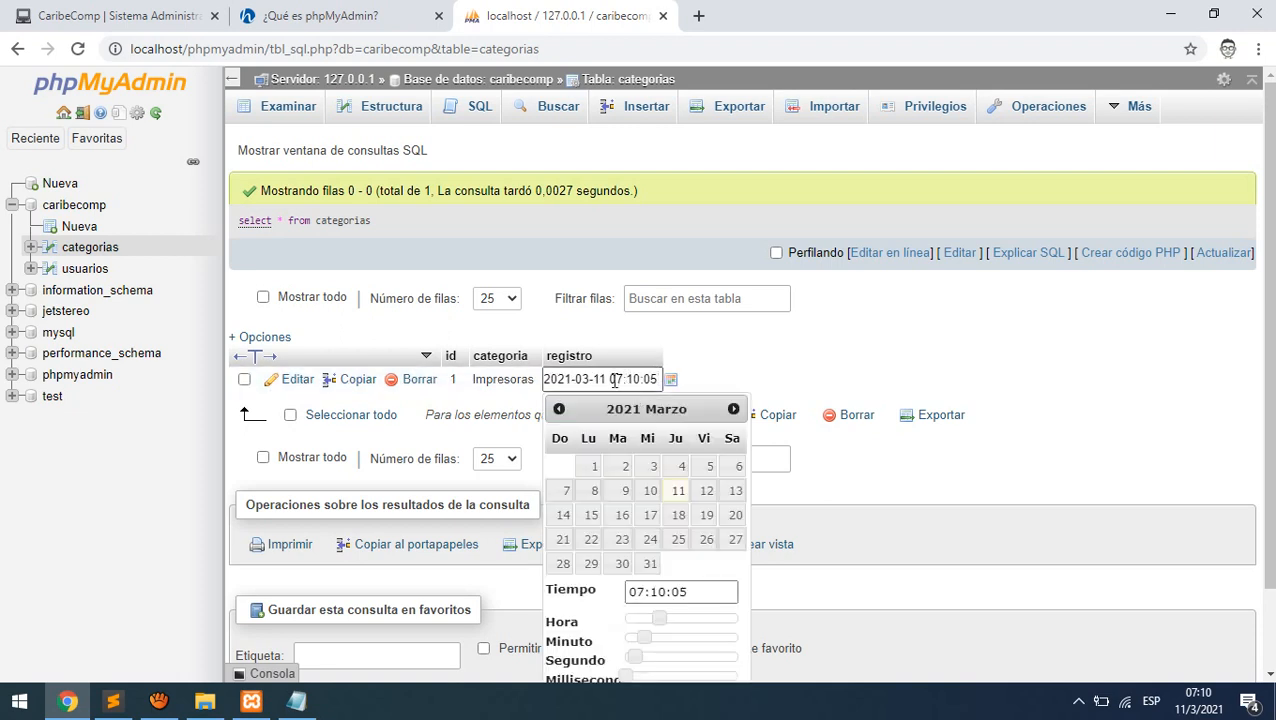
click(786, 370)
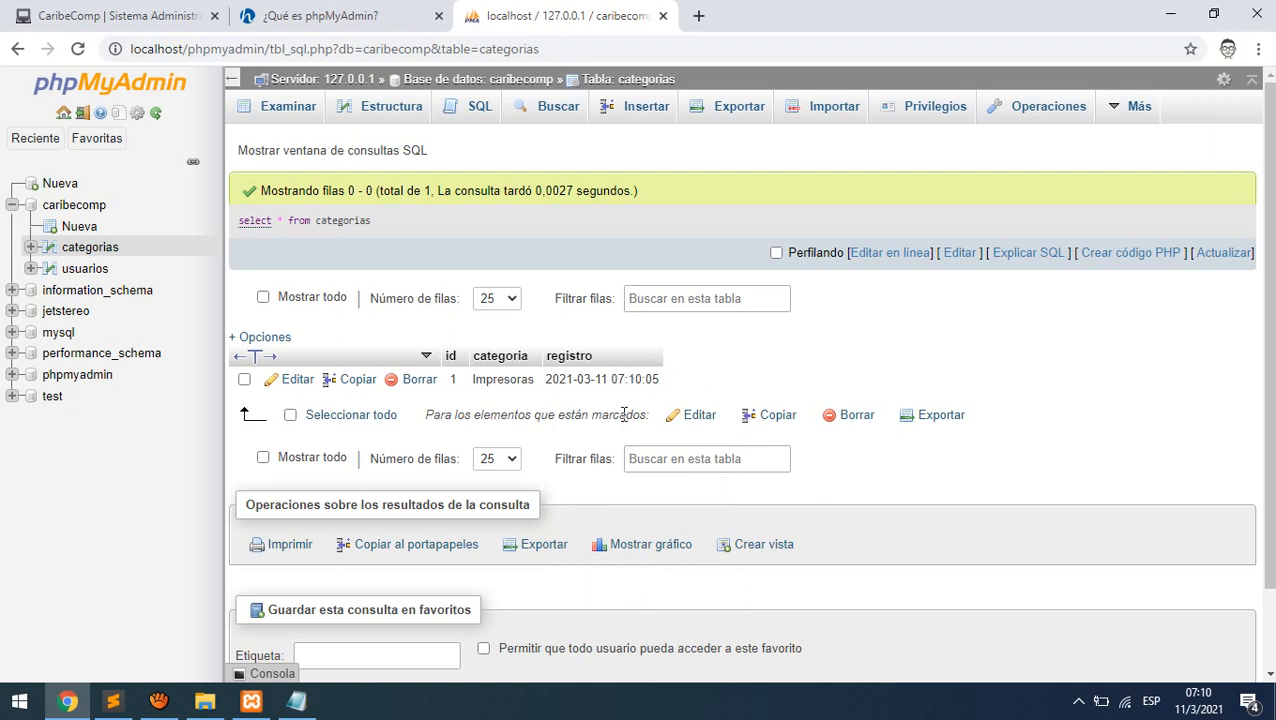
click(497, 112)
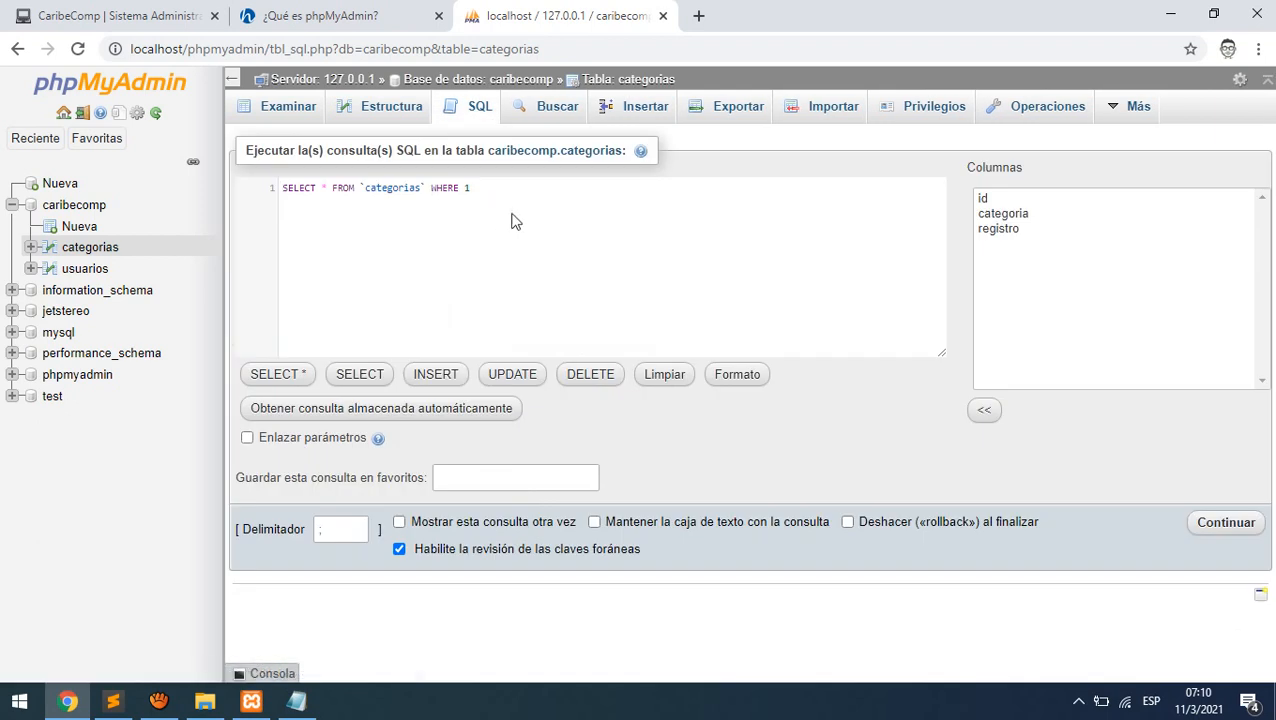
- Replace the query with insert into categorias (null, 'Accesorios',null) and run it
drag(470, 188, 239, 195)
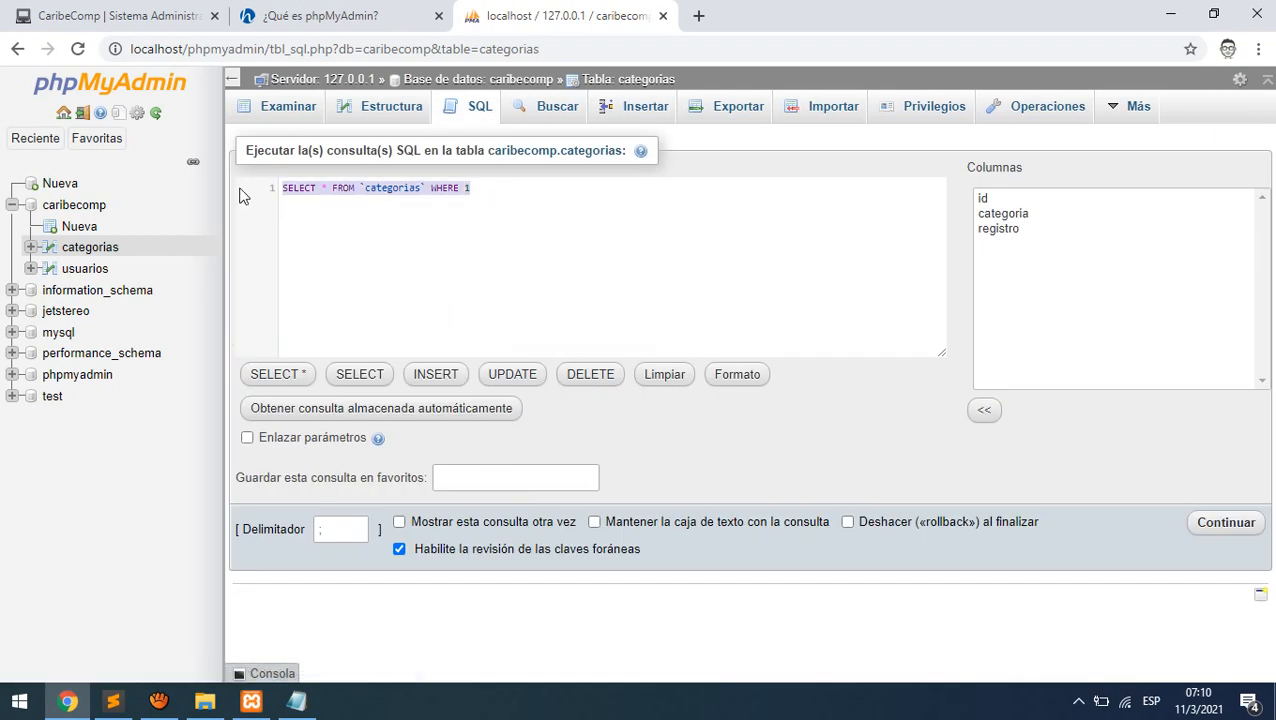
text(insert into)
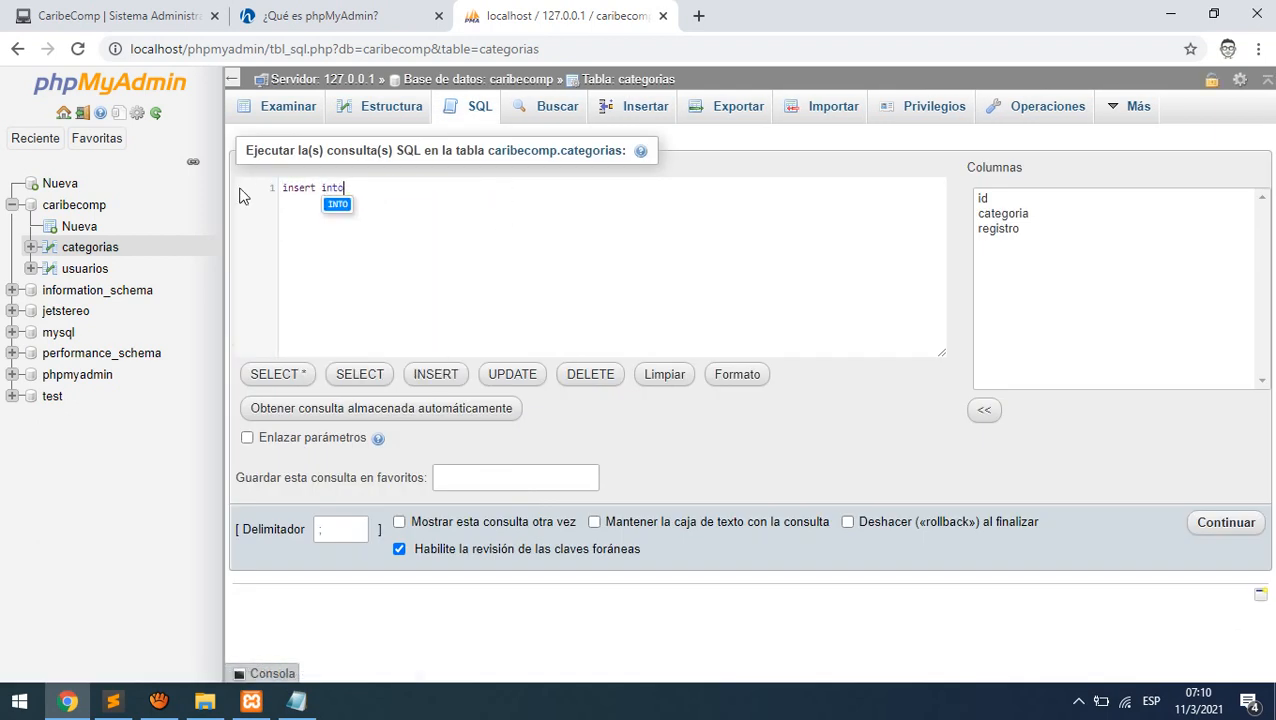
text( categorias)
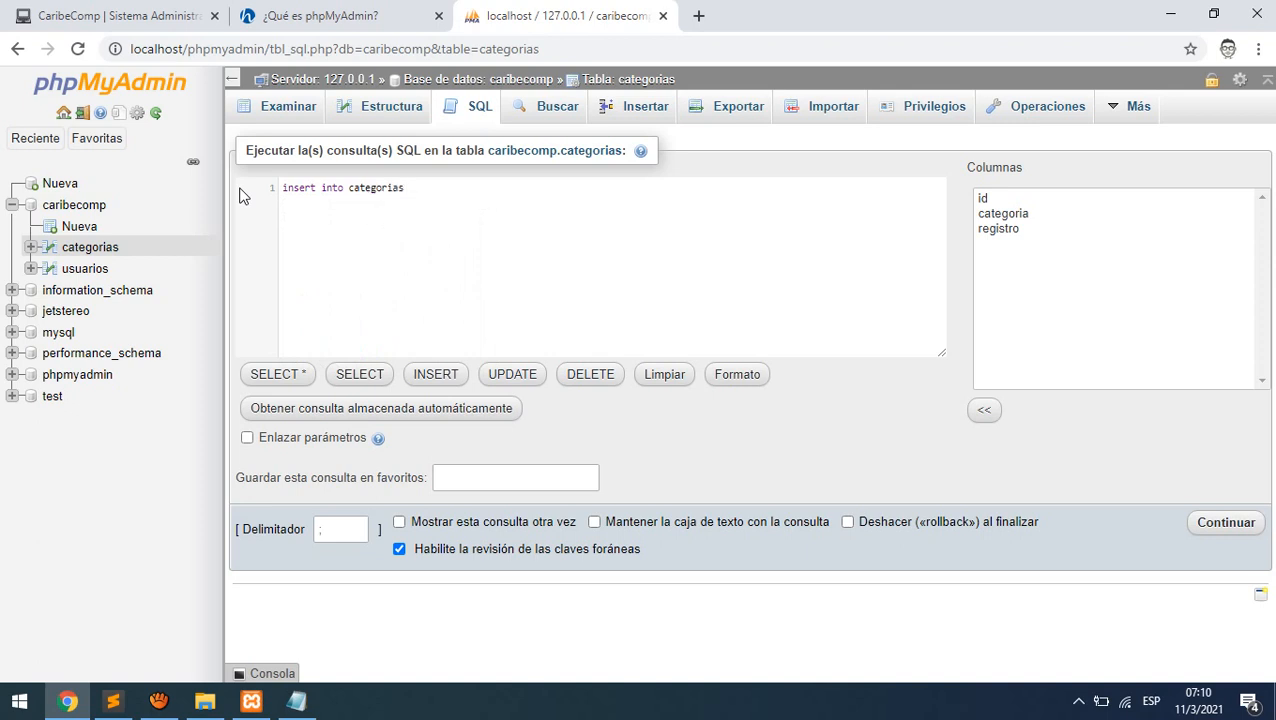
text( (null, 'Accesorios',null)
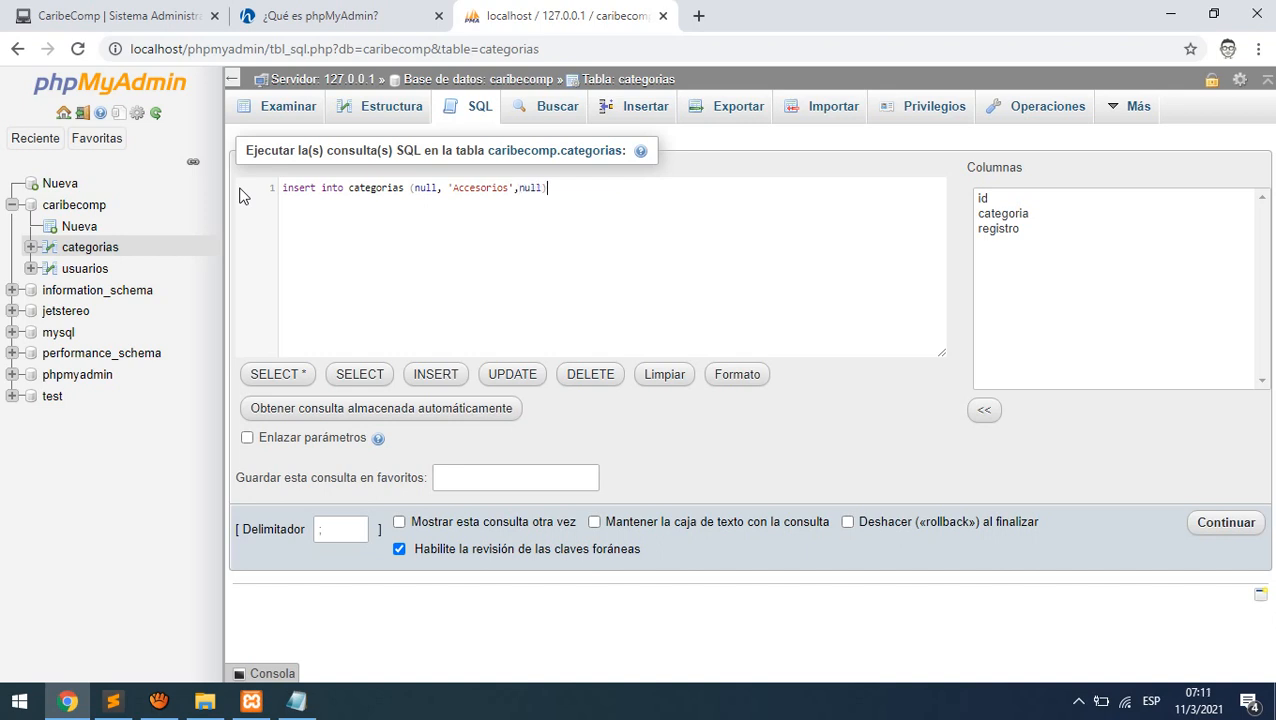
click(1210, 521)
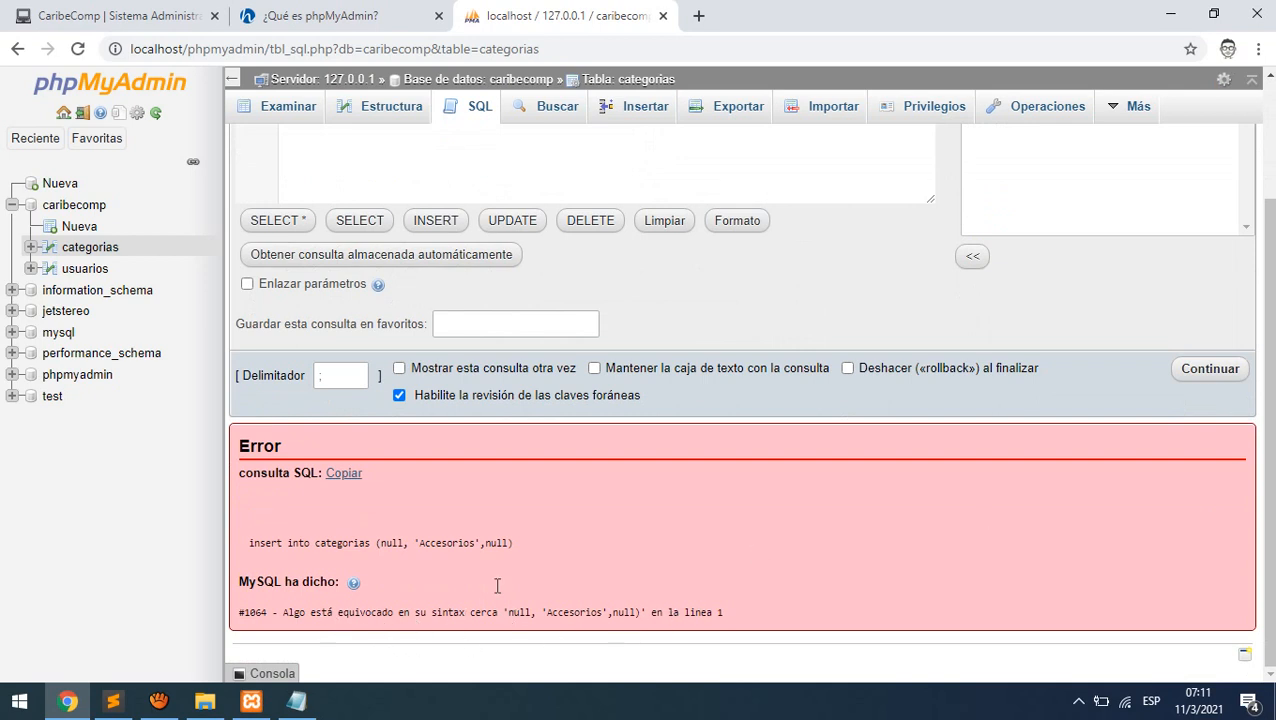
- Rewrite the failed query as insert into categorias (categoria) values('Accesorios')
scroll(473, 245, up, 2)
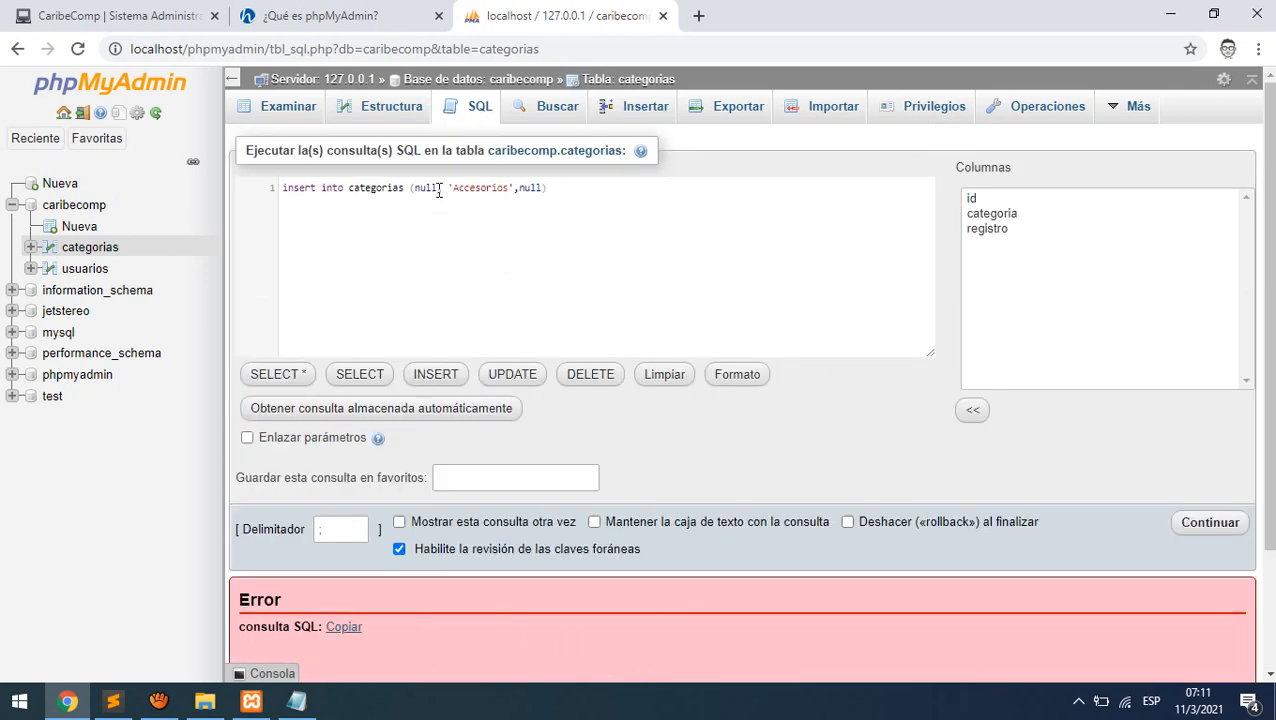
drag(438, 190, 416, 190)
key(BackSpace)
text('')
key(BackSpace)
key(BackSpace)
key(Right)
key(Right)
key(Right)
key(Left)
key(Left)
key(Left)
text(()
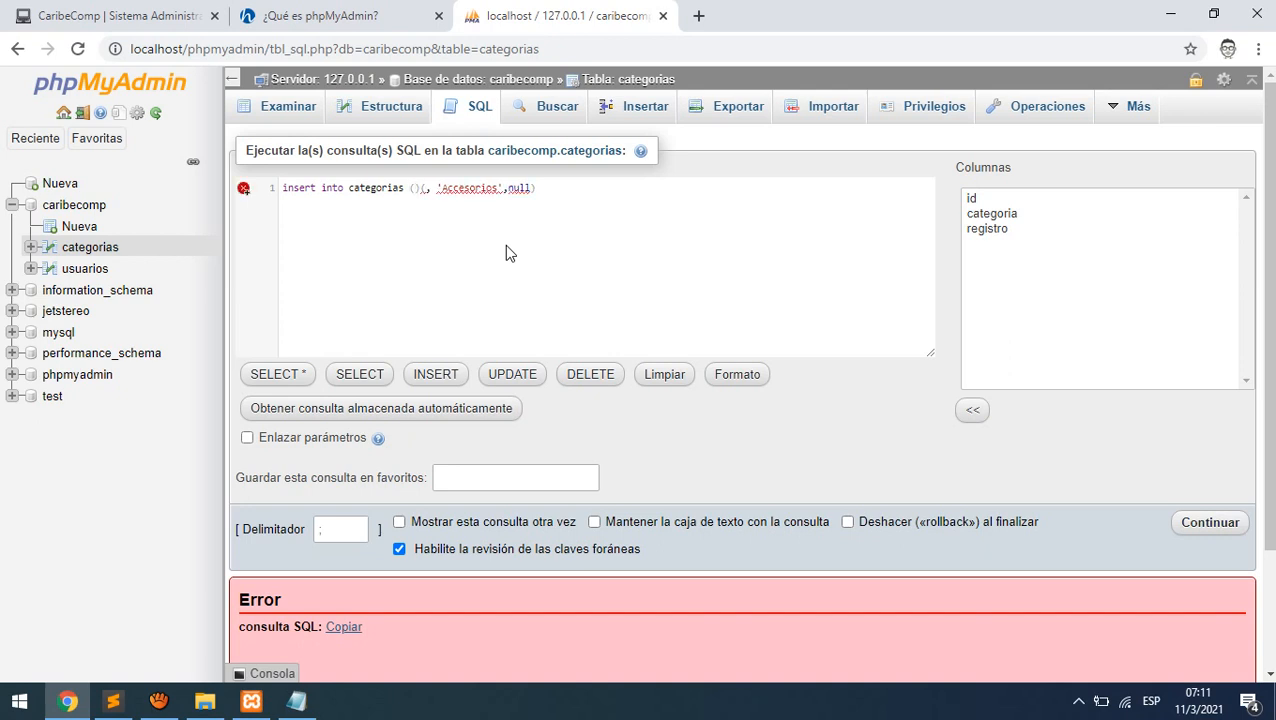
text(categoria)
key(Return)
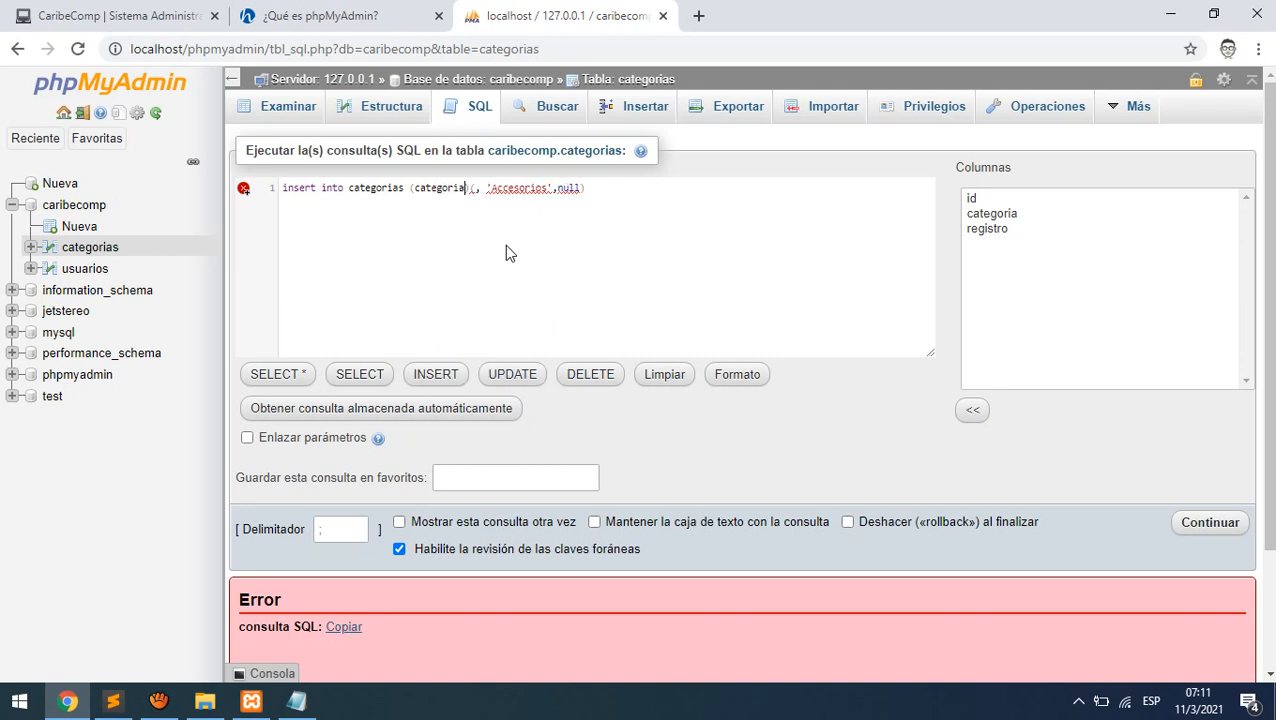
text(values()
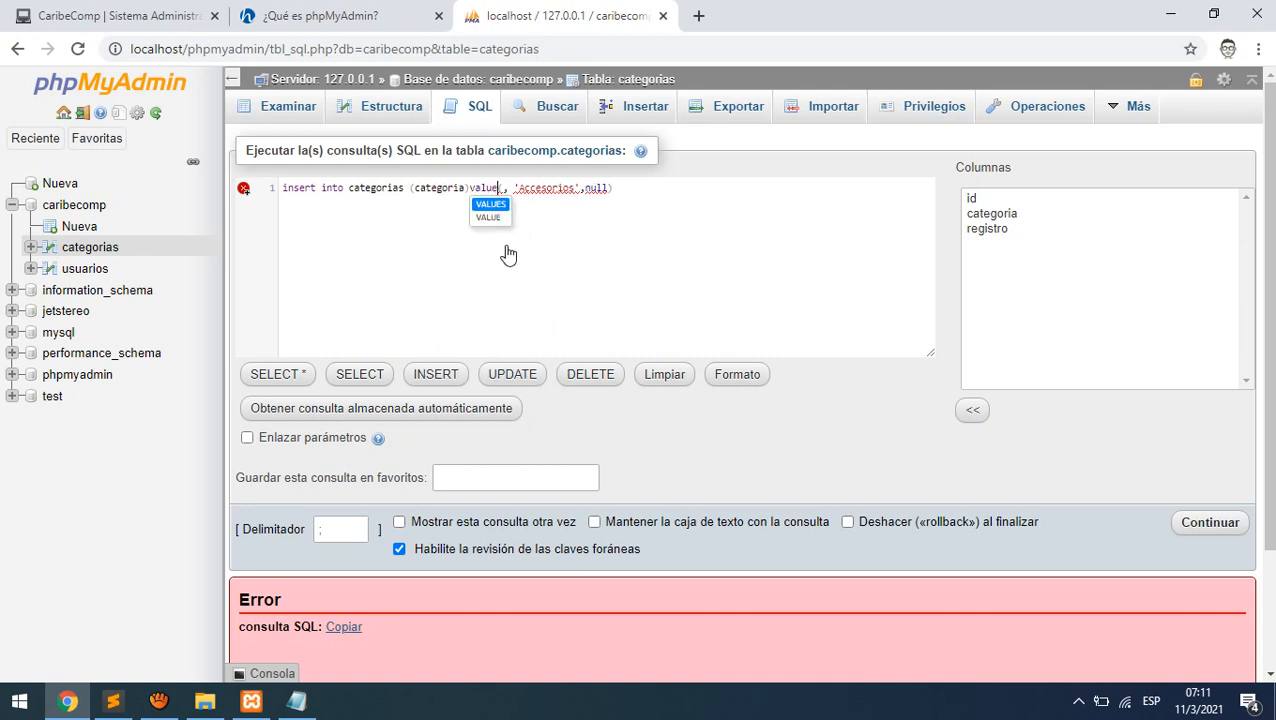
key(Delete)
key(Delete)
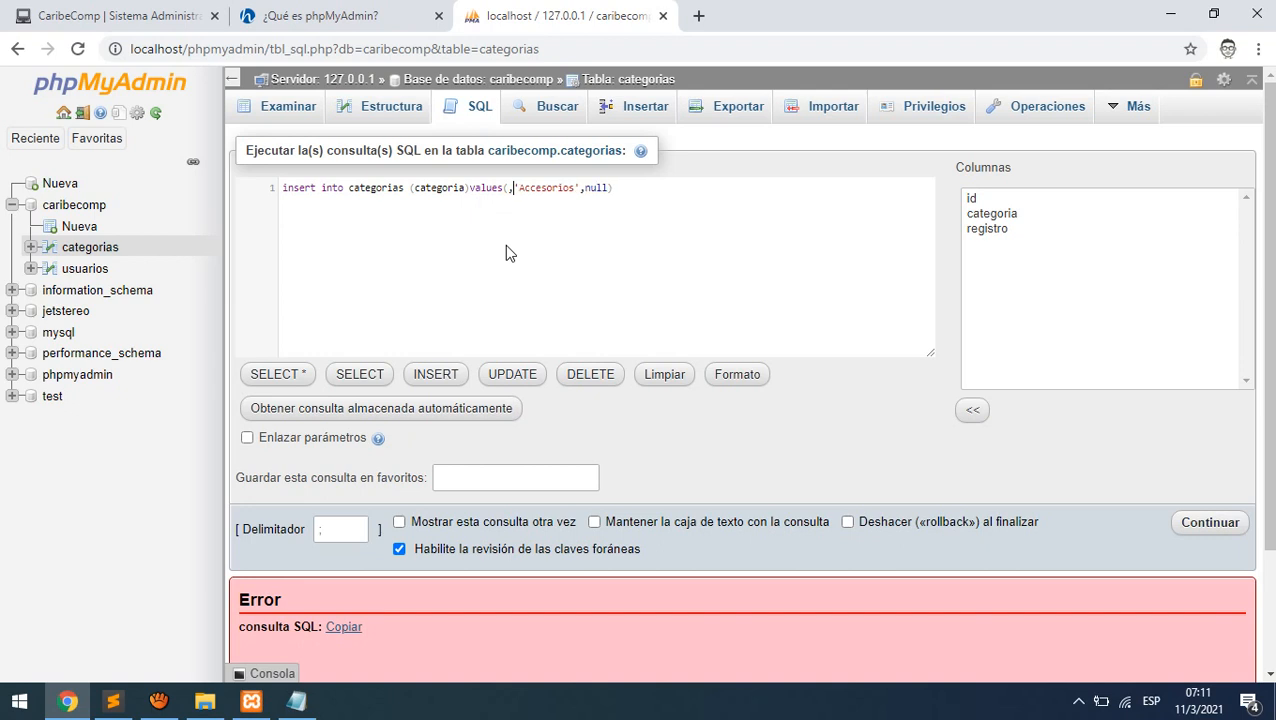
key(Right)
key(Right)
key(Right)
key(Right)
key(Right)
key(Right)
key(Right)
key(Right)
key(Right)
key(Right)
key(Right)
key(Right)
key(Right)
key(Right)
key(Right)
key(Right)
key(Right)
key(BackSpace)
key(BackSpace)
key(BackSpace)
key(BackSpace)
key(BackSpace)
key(ctrl+a)
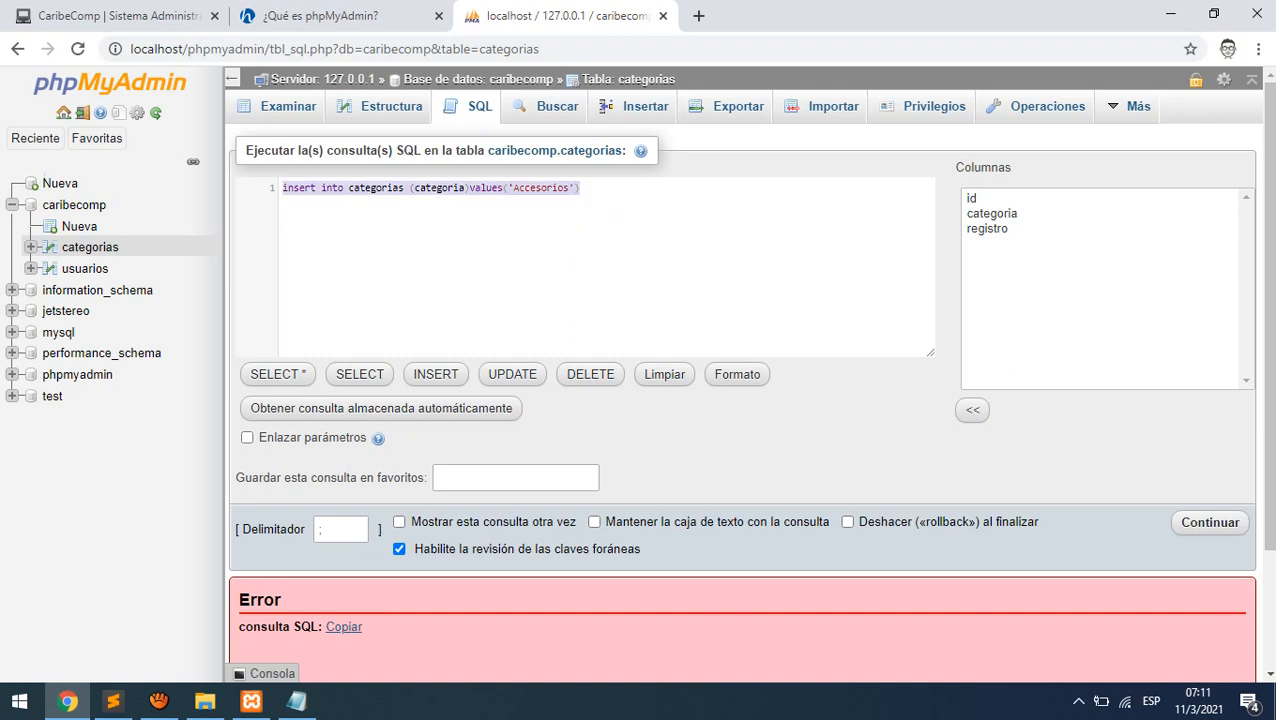
click(1217, 523)
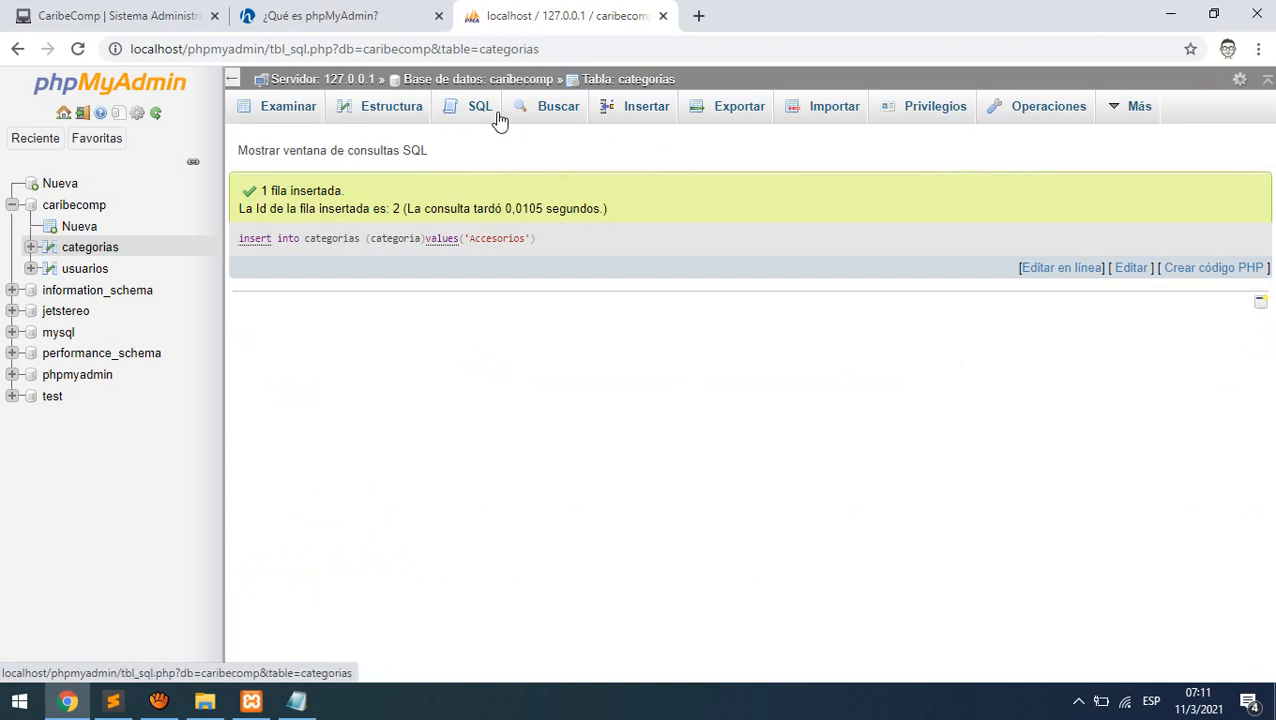
click(306, 117)
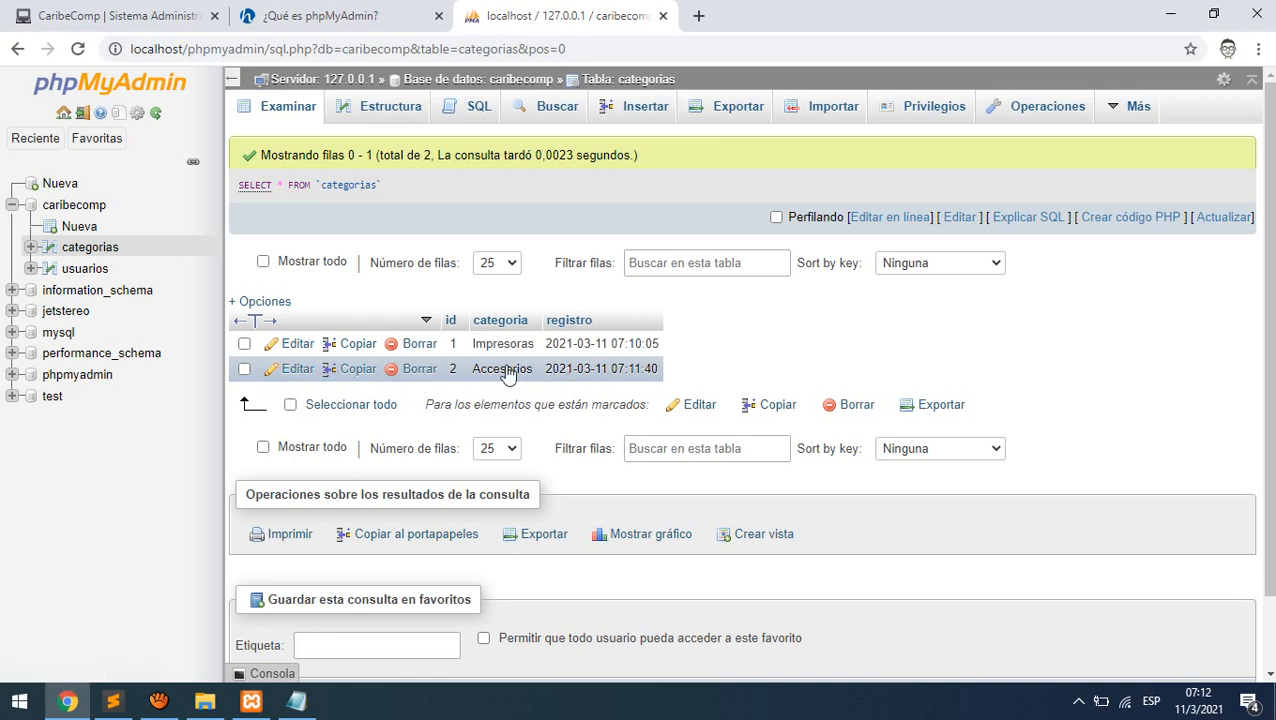
drag(474, 376, 547, 404)
- Rename the Accesorios category to 'Repuestos y Accesorios', then delete that row
click(547, 404)
click(295, 370)
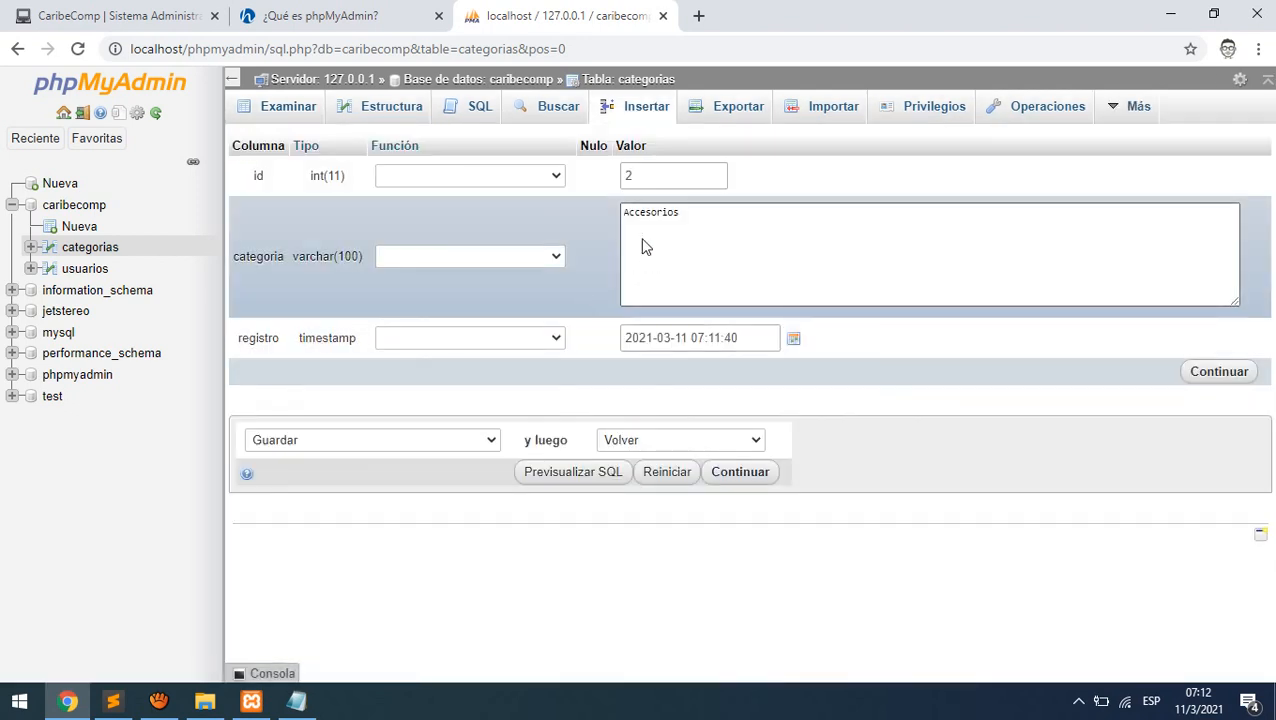
click(622, 216)
text(Rep)
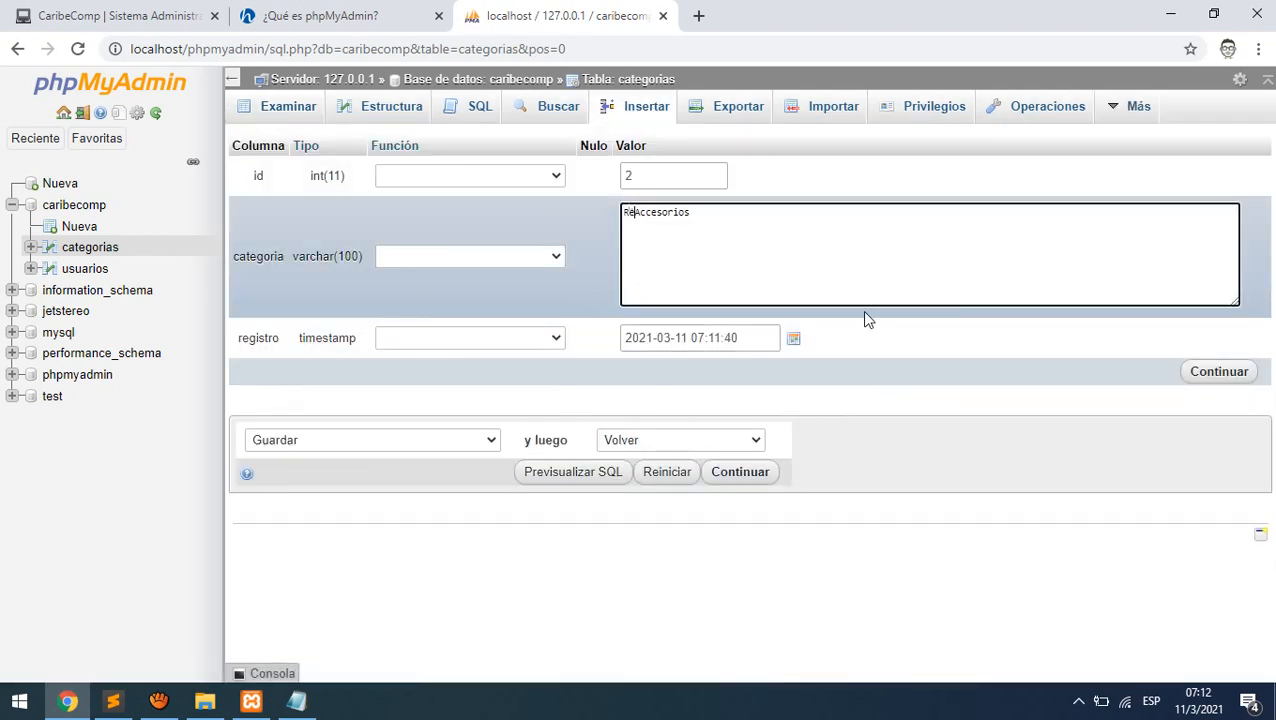
key(BackSpace)
text(puestos y)
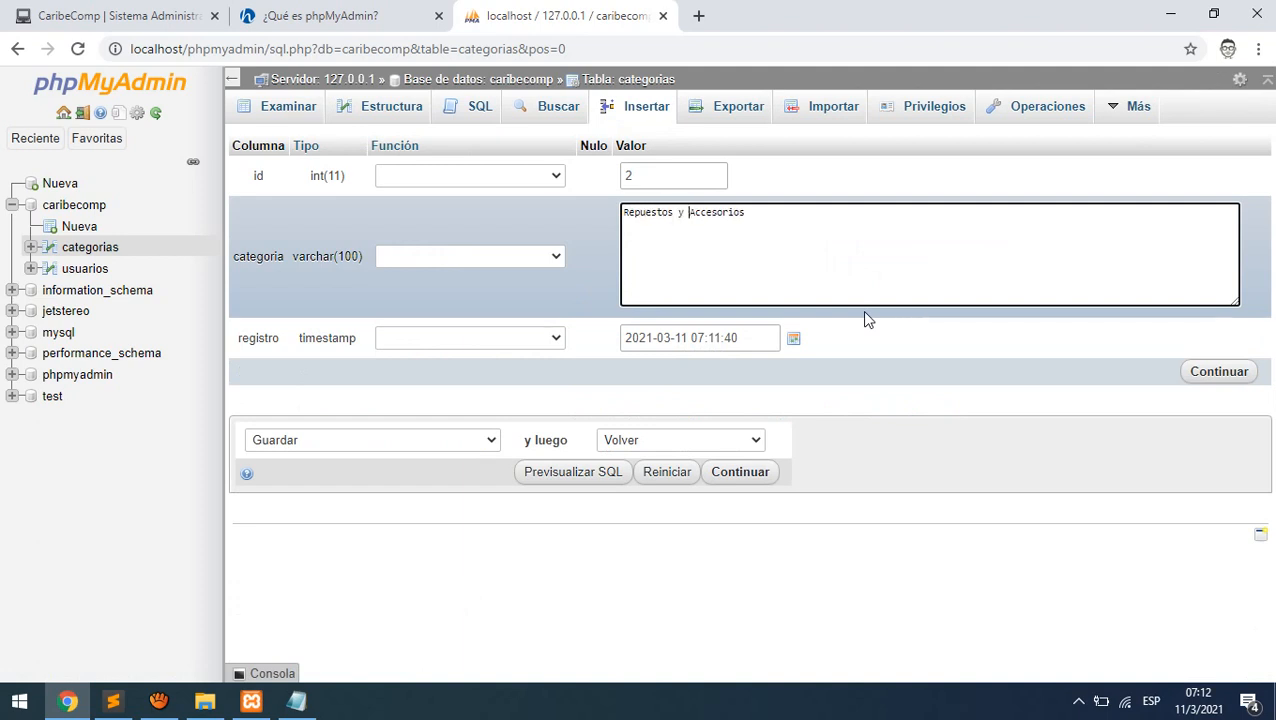
click(1219, 375)
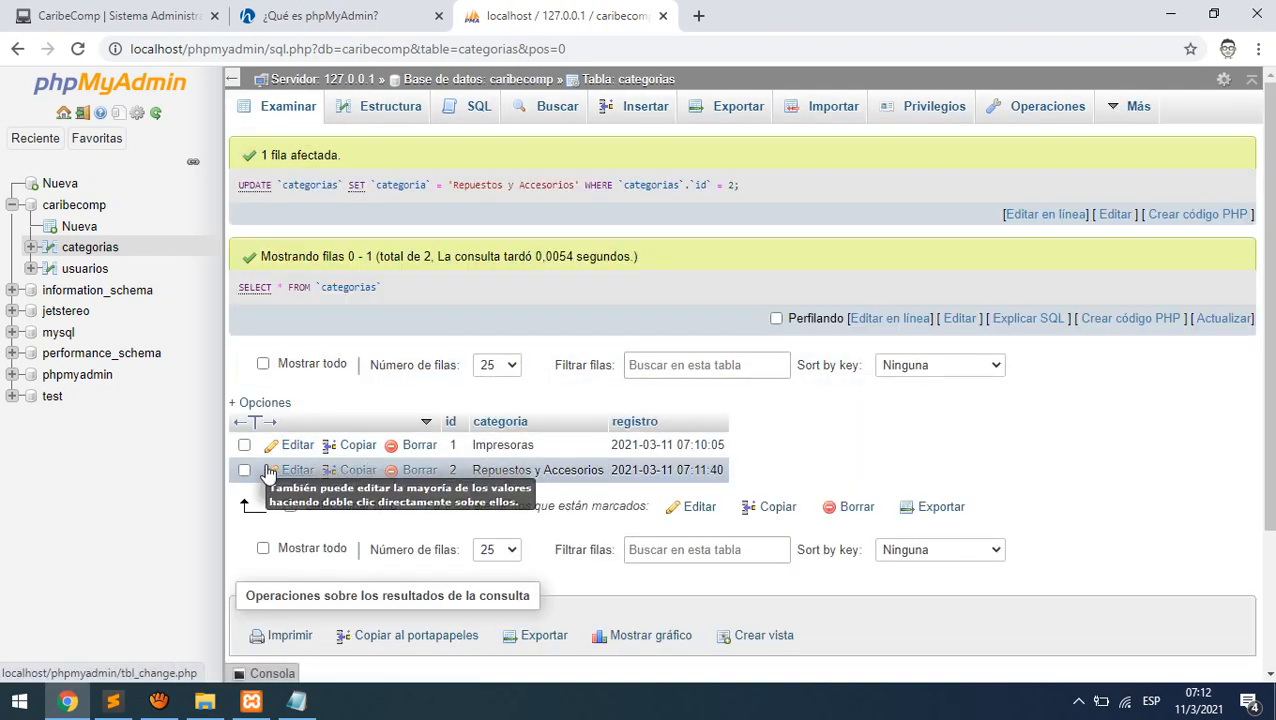
click(418, 472)
click(636, 426)
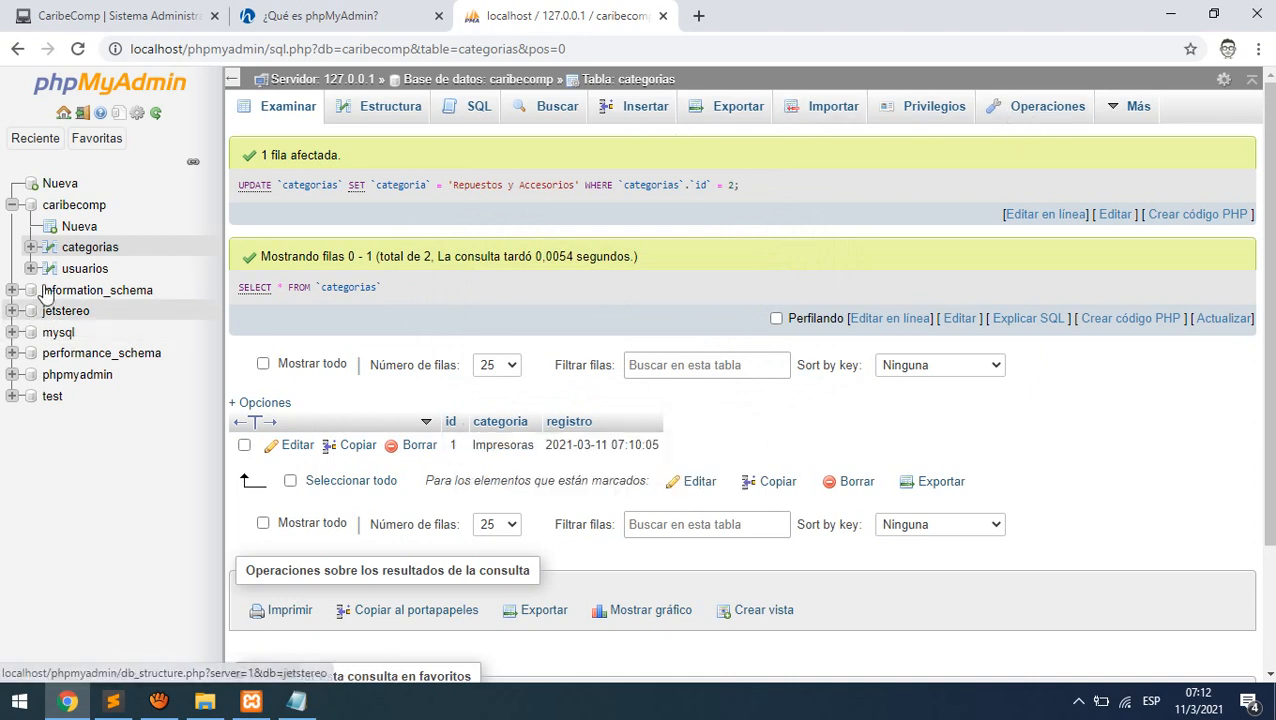
- Truncate the categorias table in caribecomp and browse it to confirm zero rows
click(79, 208)
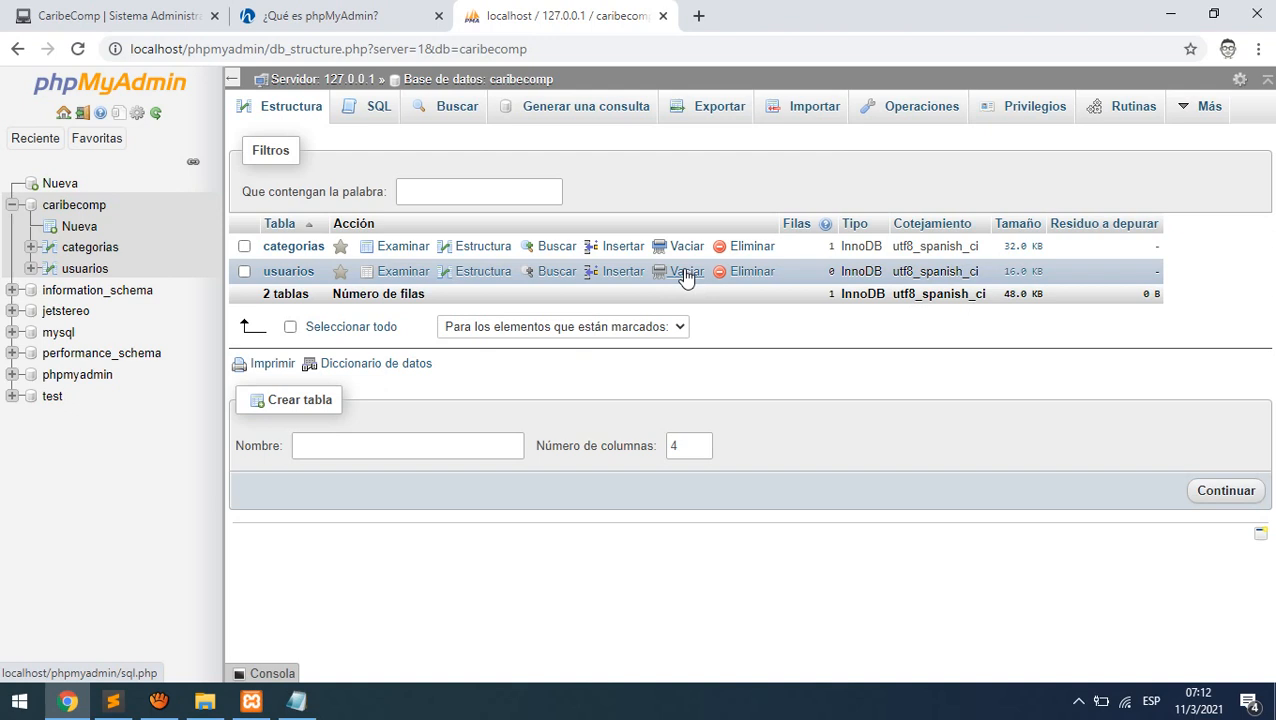
click(684, 247)
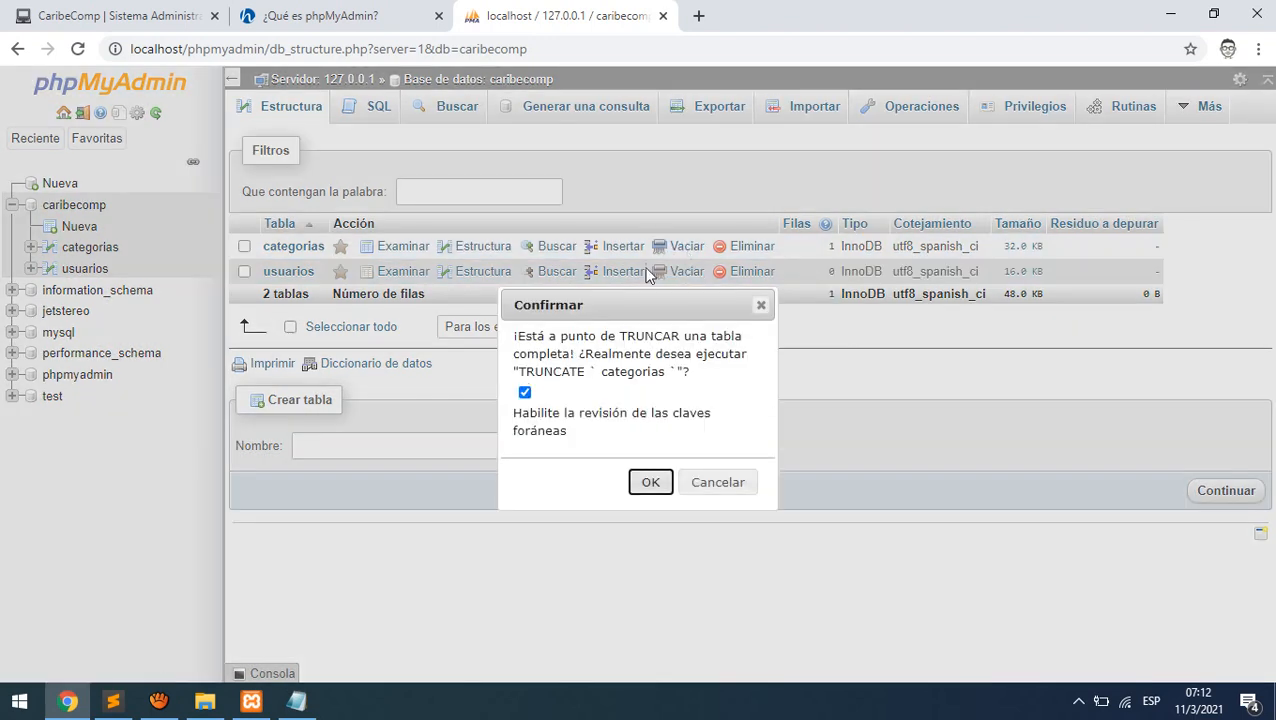
click(651, 483)
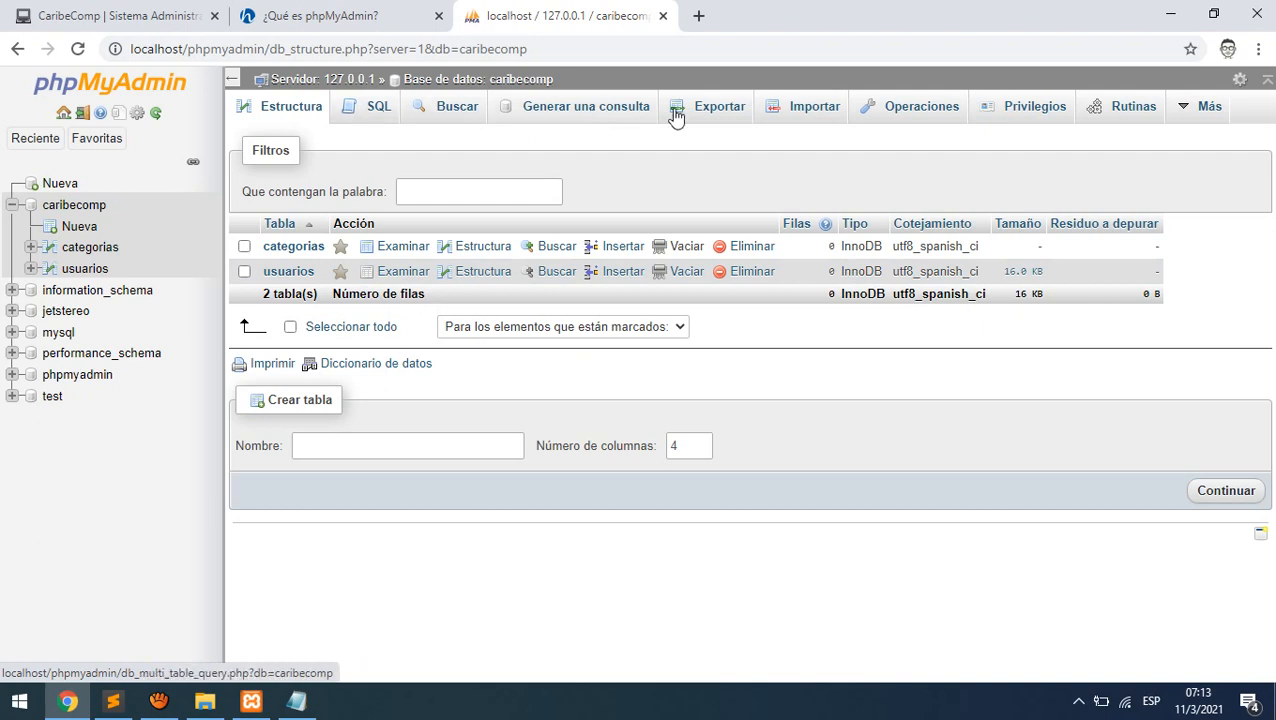
click(298, 250)
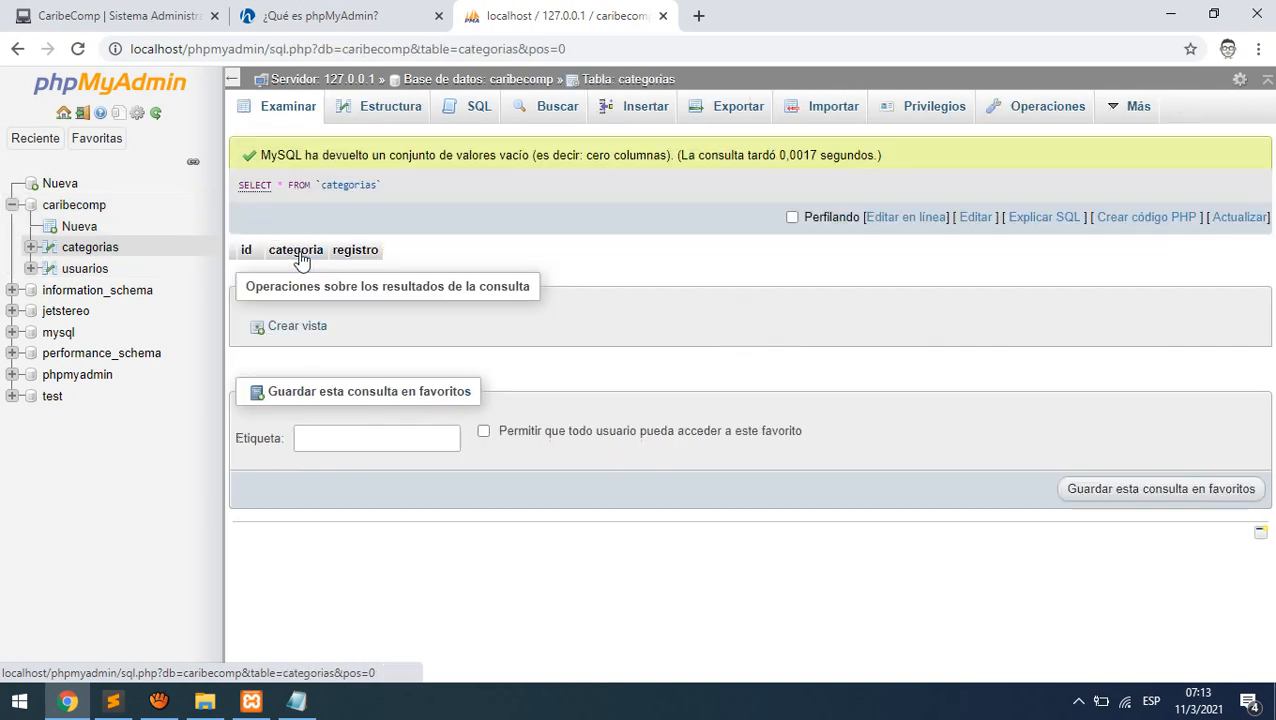
- Insert two categorias rows, 'Laptops' and 'Desktops', and browse the result
click(645, 118)
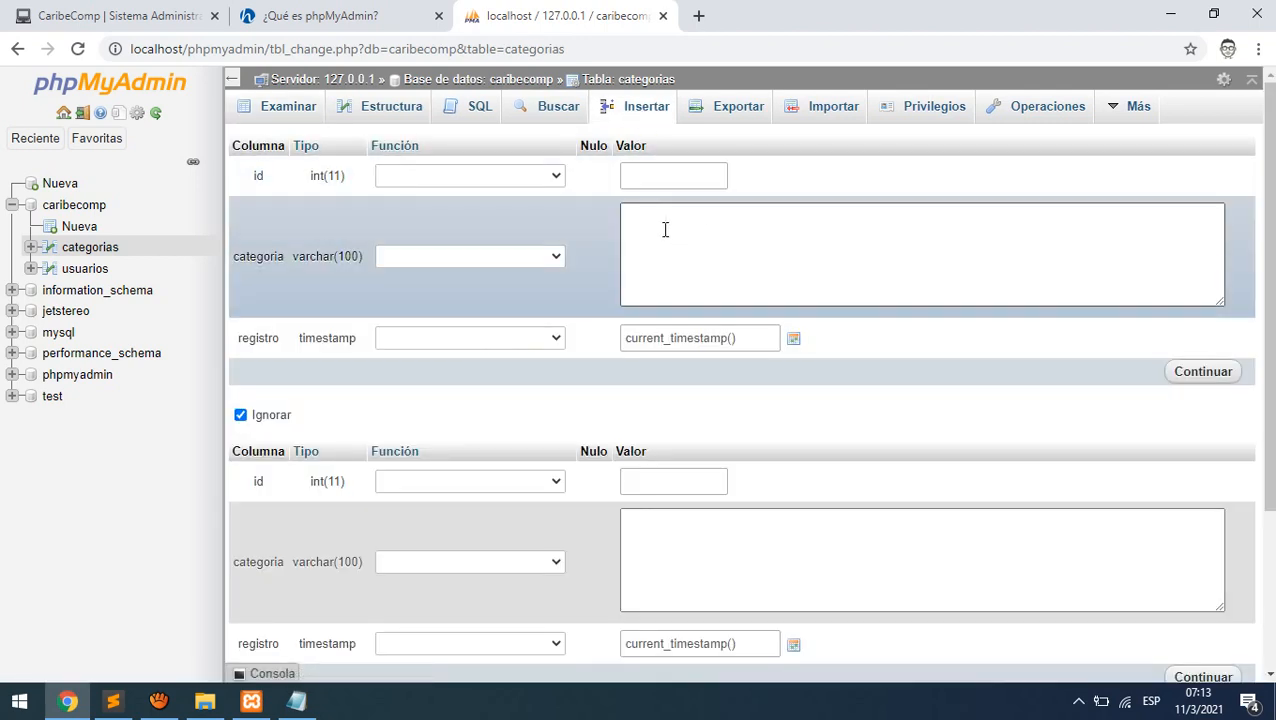
click(665, 229)
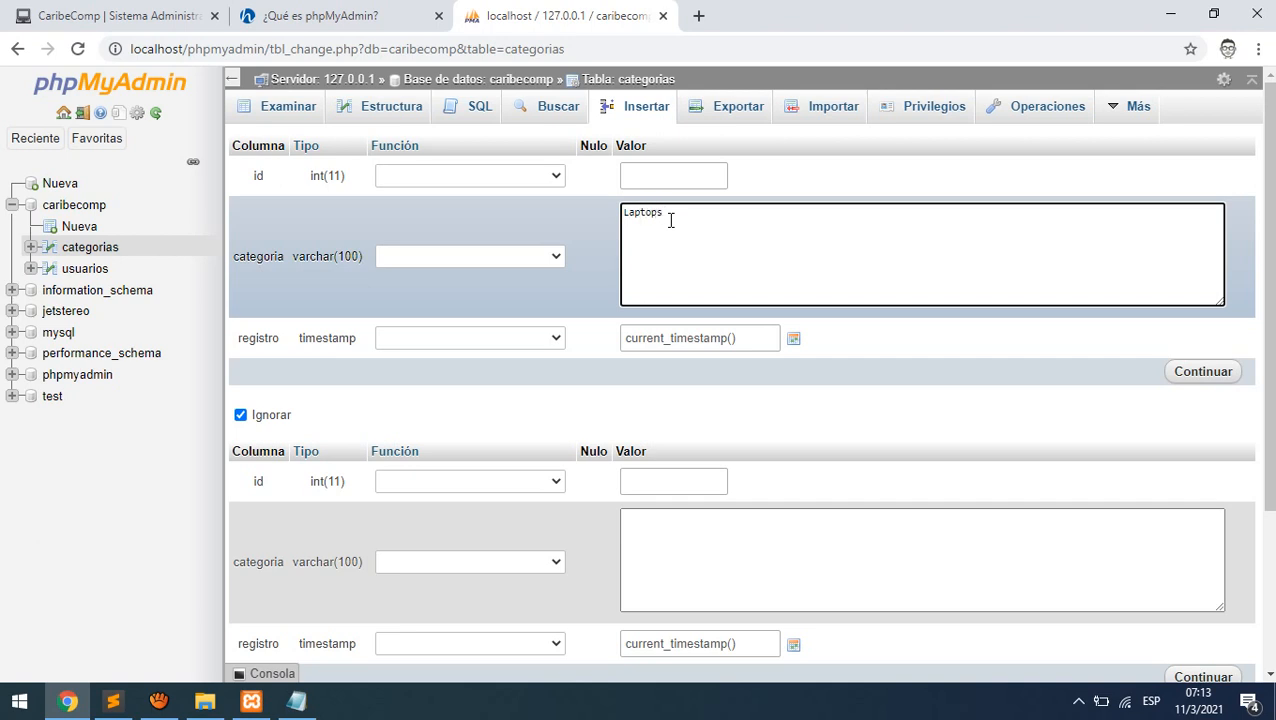
click(772, 544)
scroll(773, 545, down, 1)
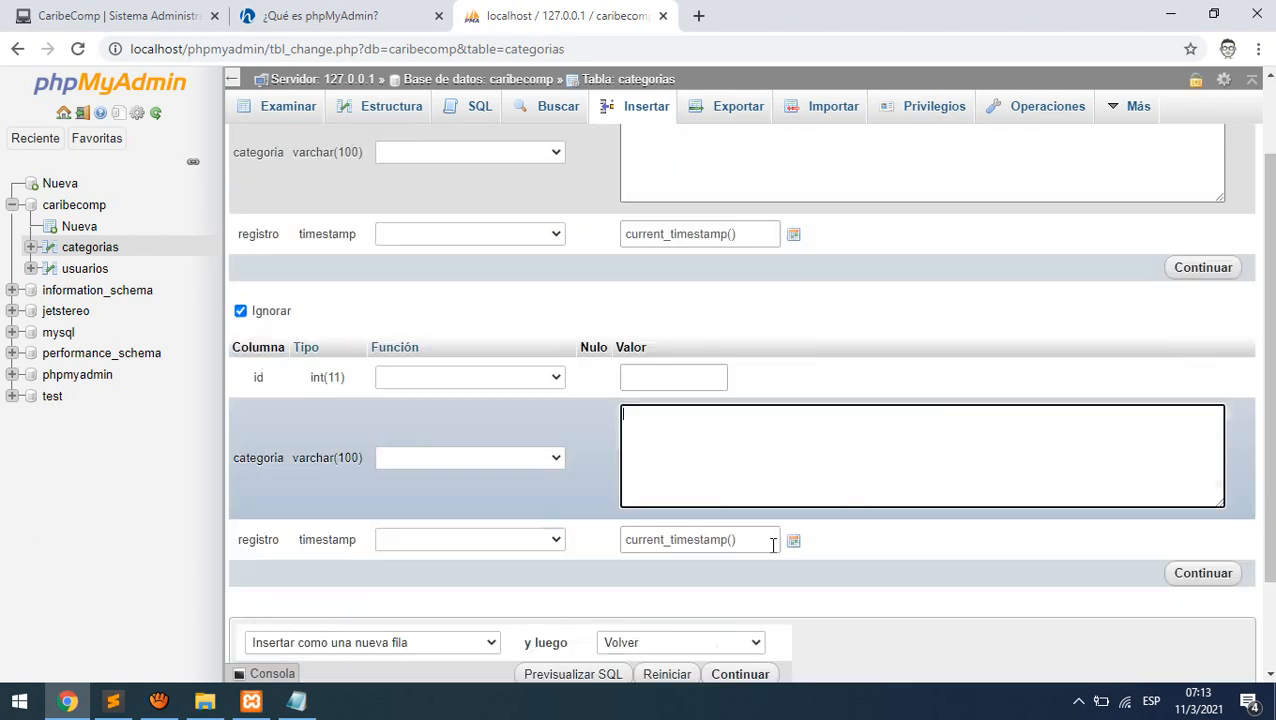
scroll(772, 544, down, 1)
scroll(770, 542, up, 2)
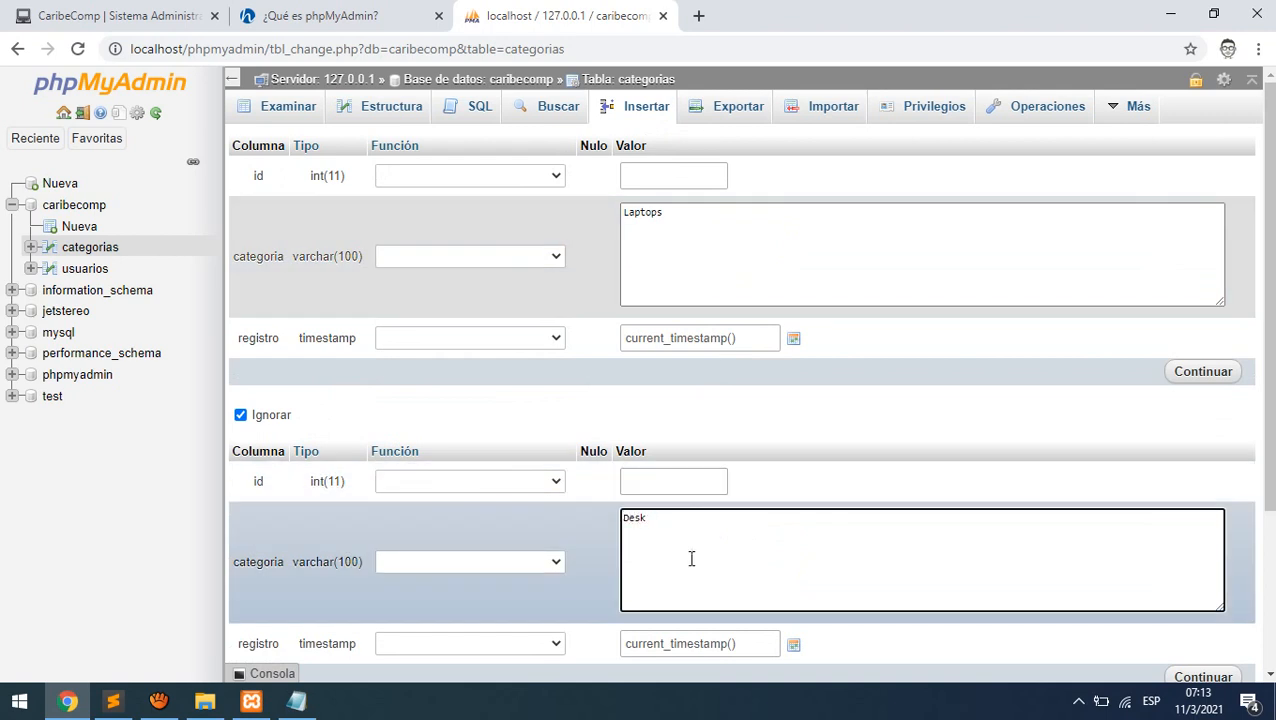
scroll(1077, 587, down, 3)
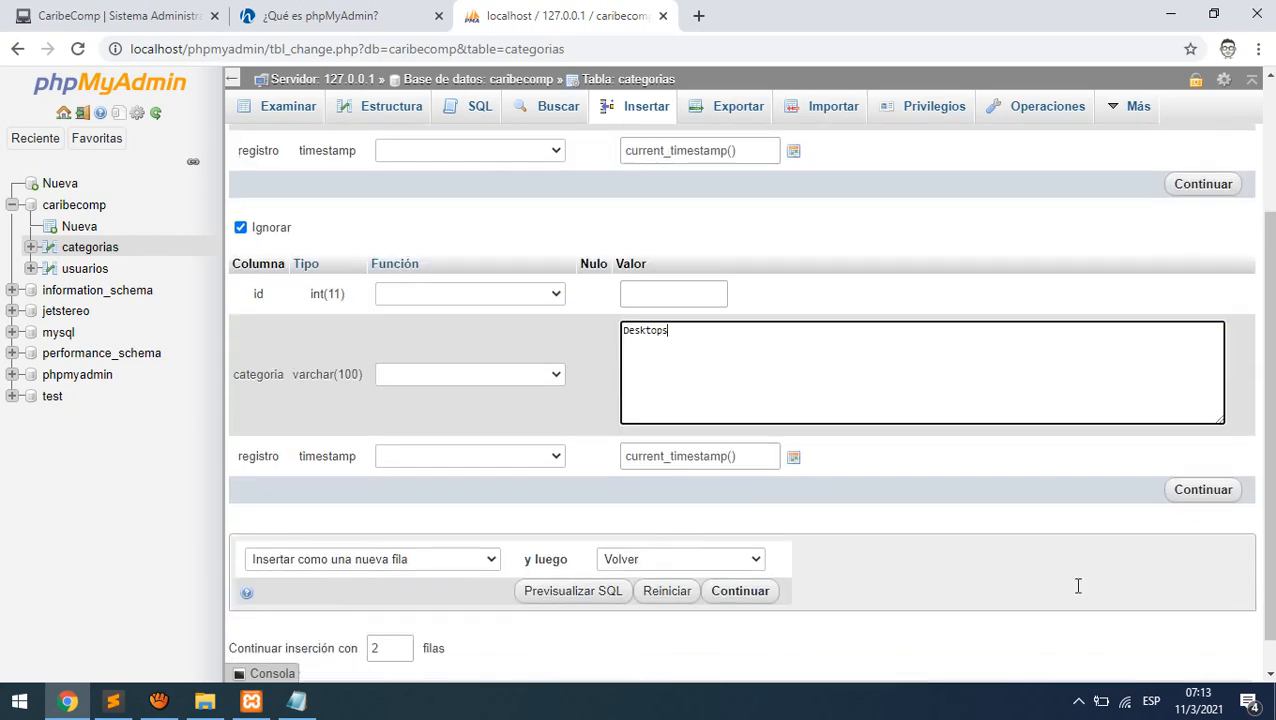
click(1210, 493)
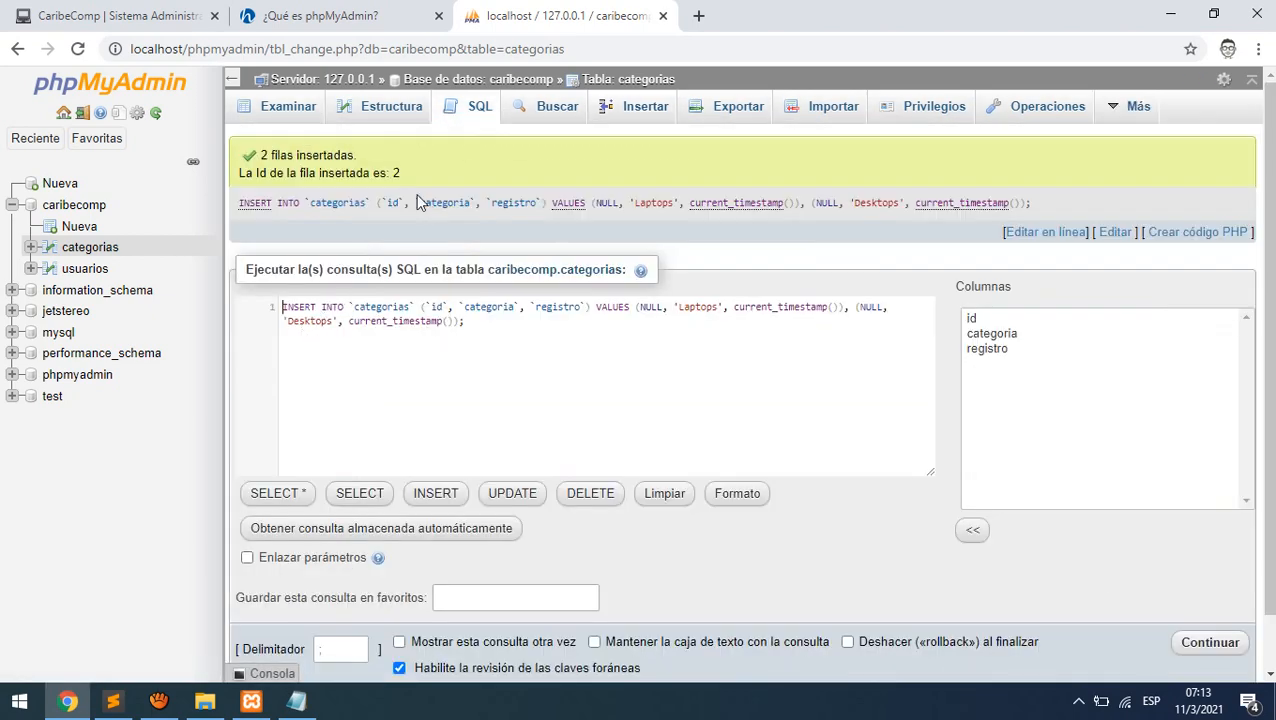
click(276, 112)
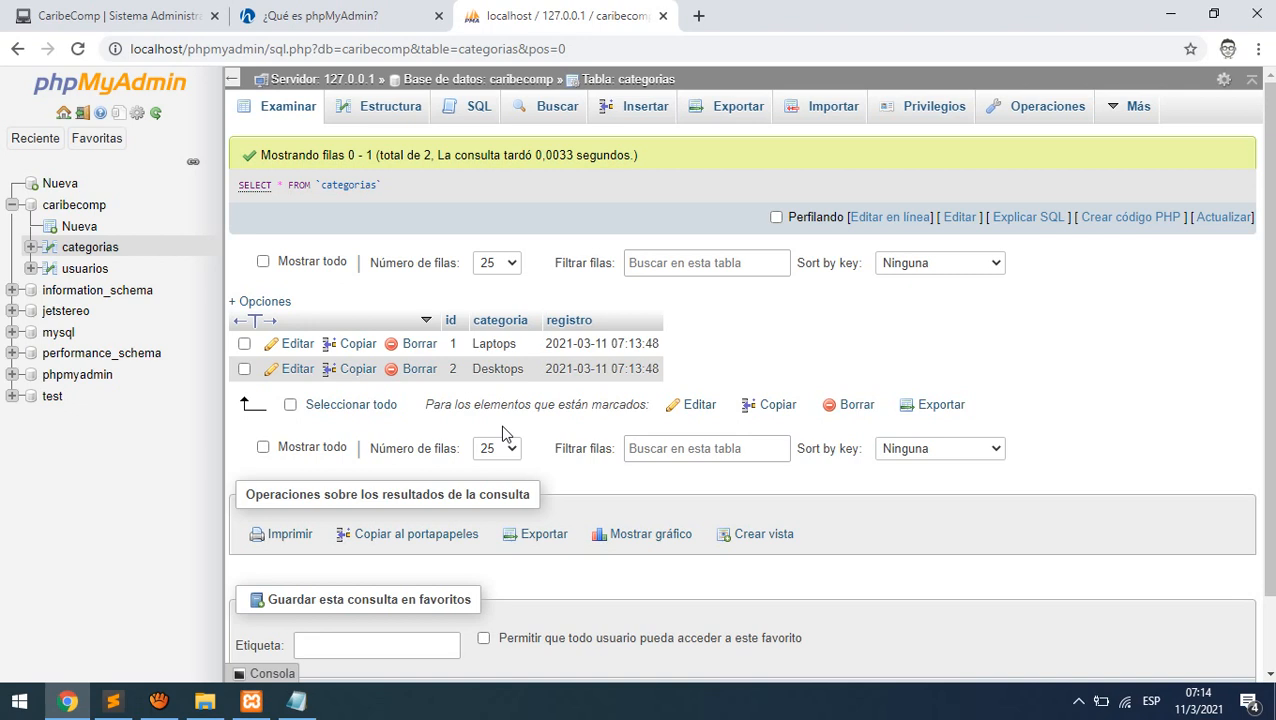
click(1066, 110)
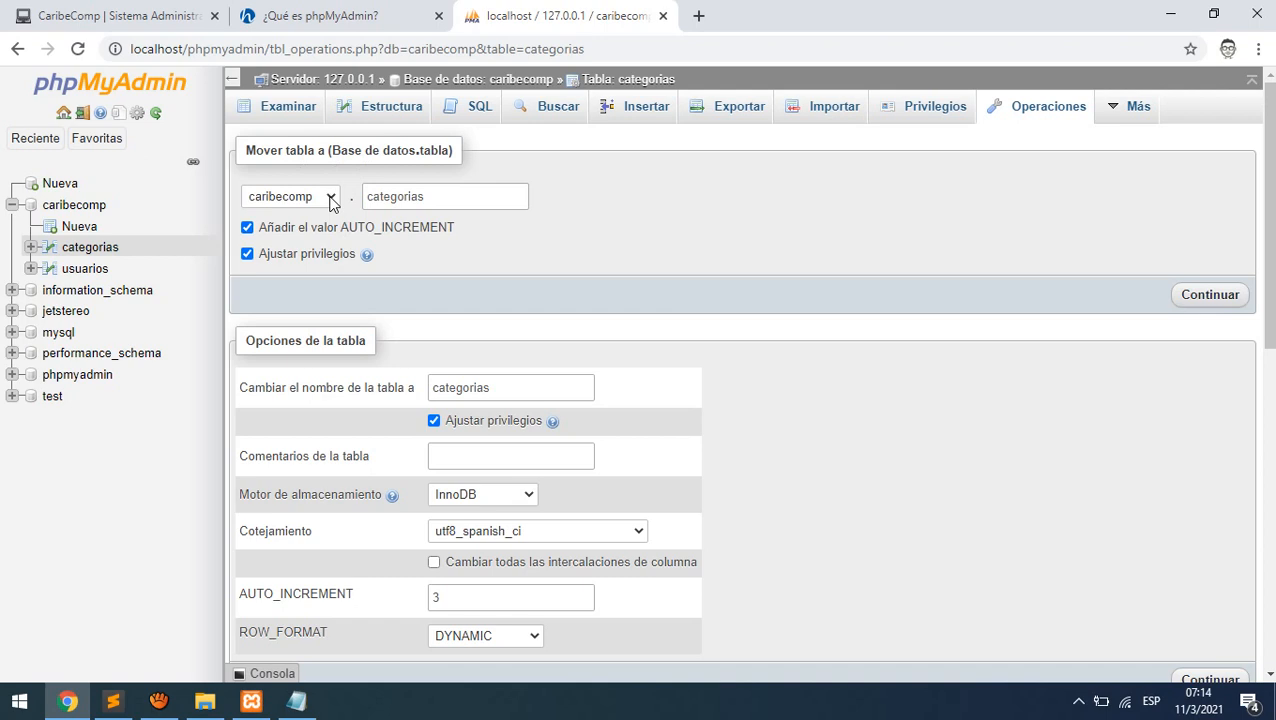
scroll(635, 435, down, 2)
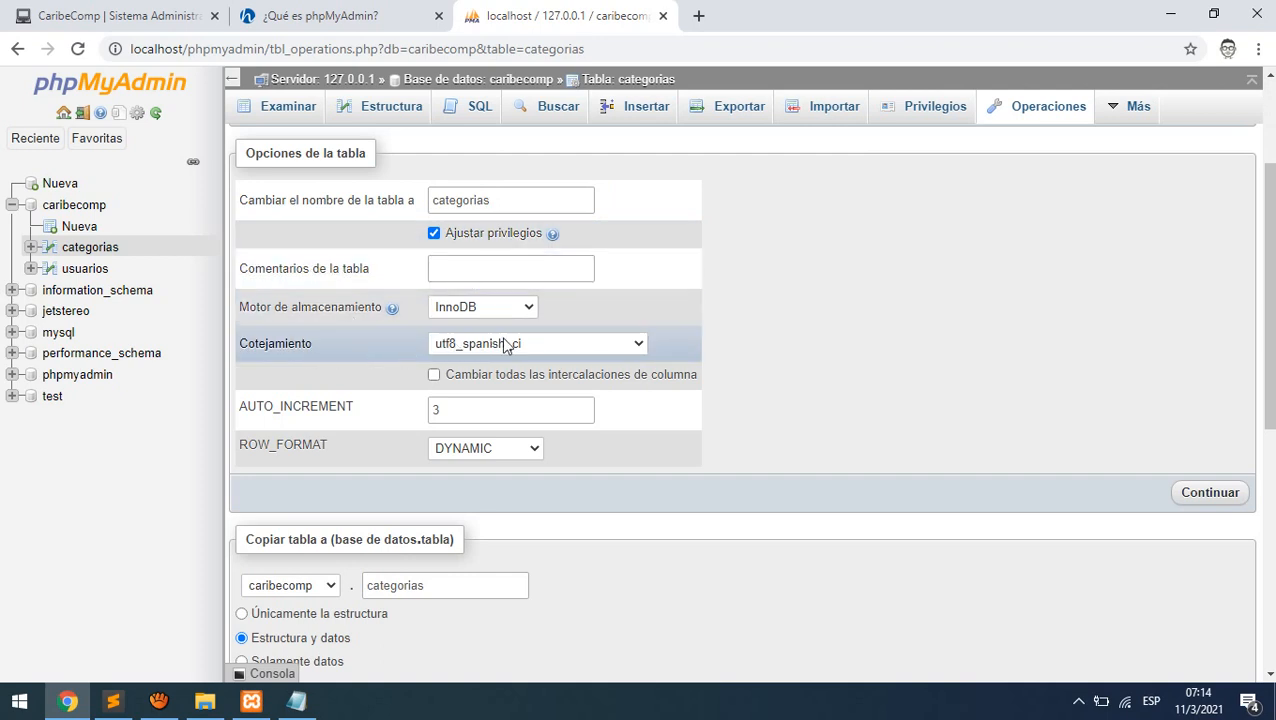
scroll(536, 502, down, 5)
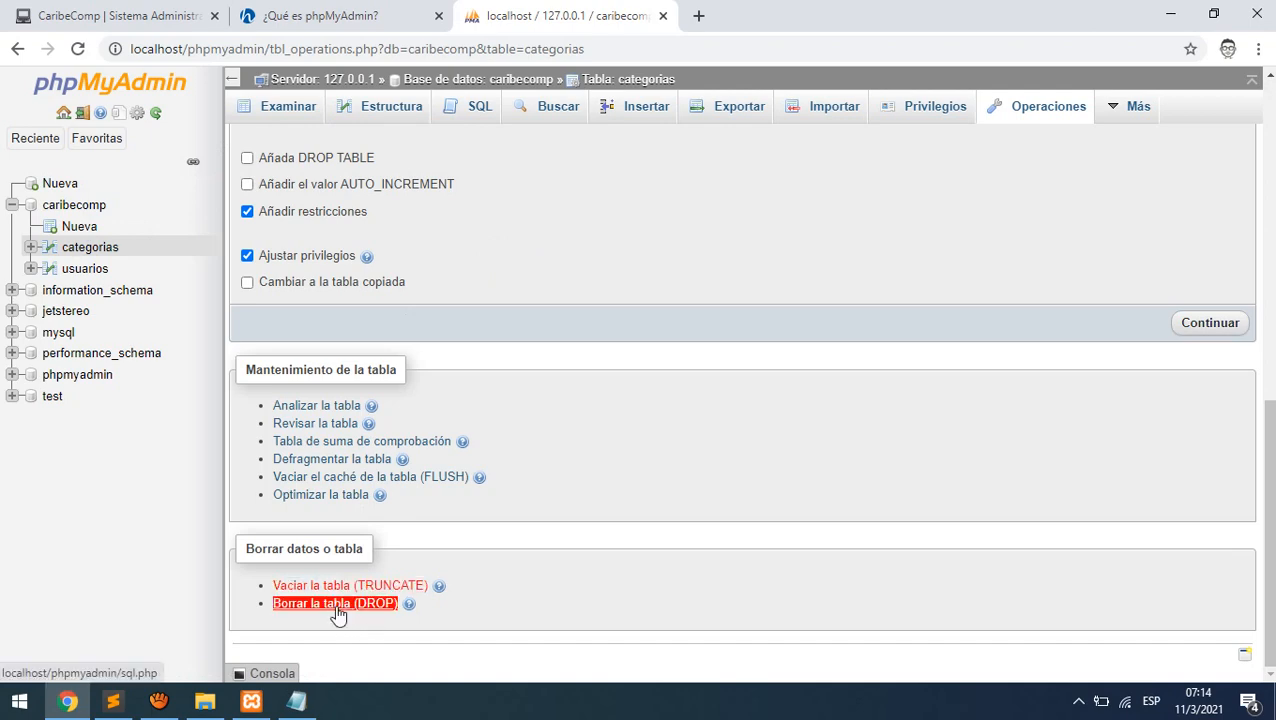
scroll(728, 572, up, 10)
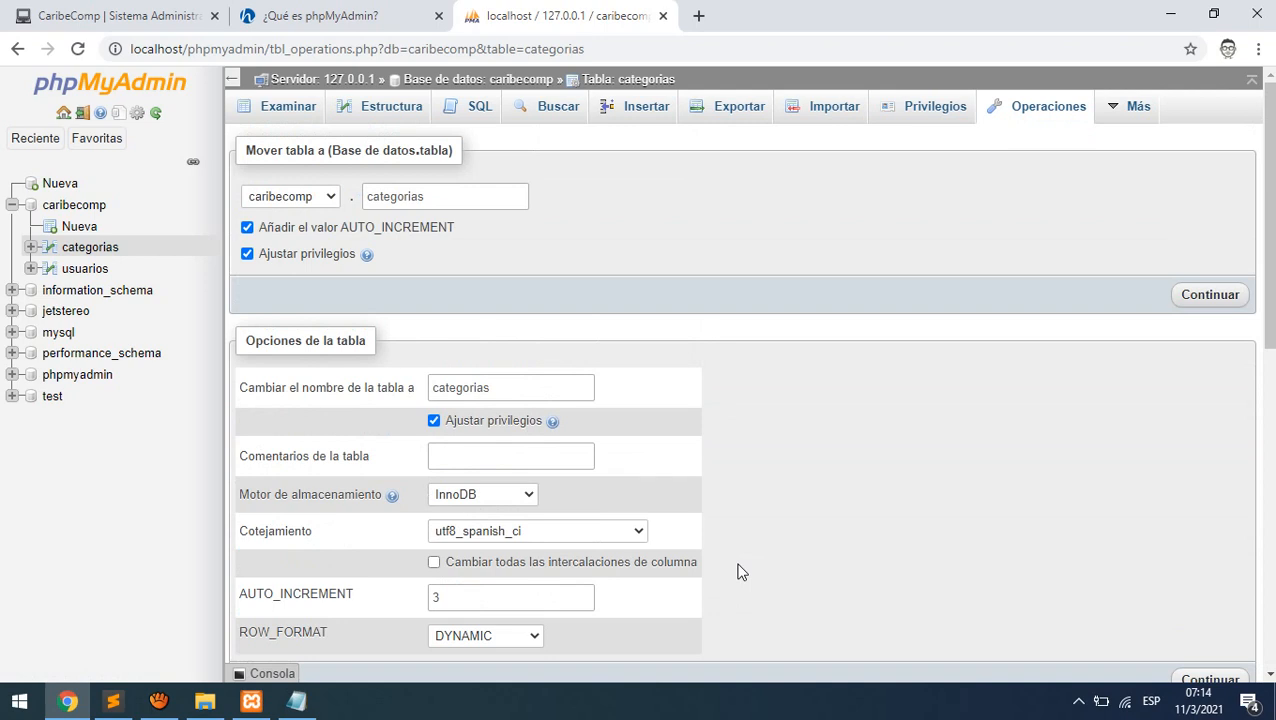
click(298, 110)
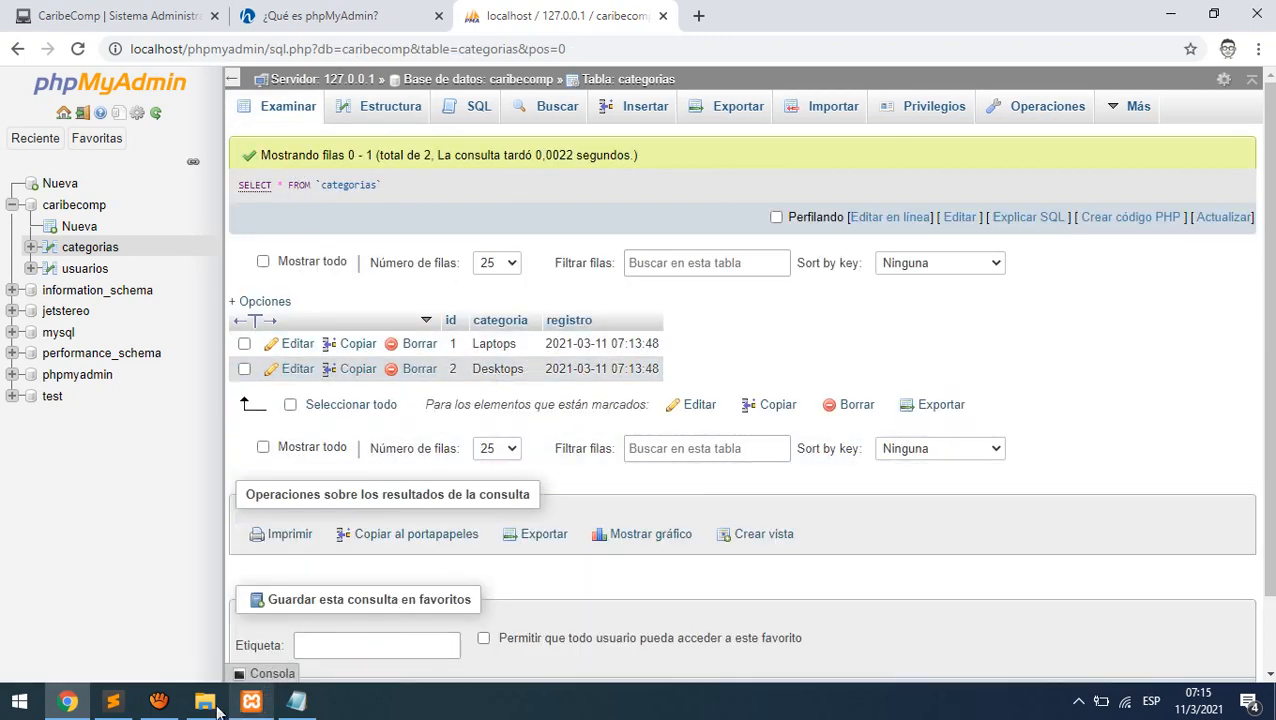
- Browse the usuarios table, showing its columns with no rows
click(172, 710)
click(172, 712)
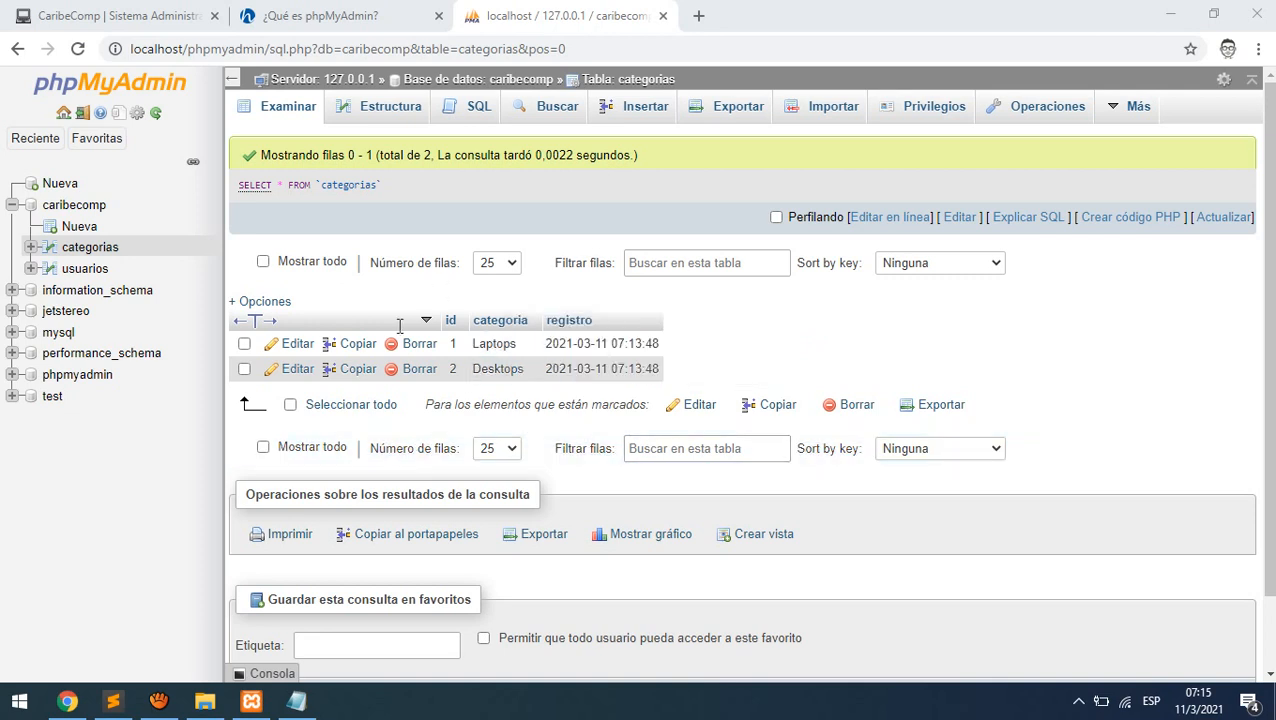
click(86, 270)
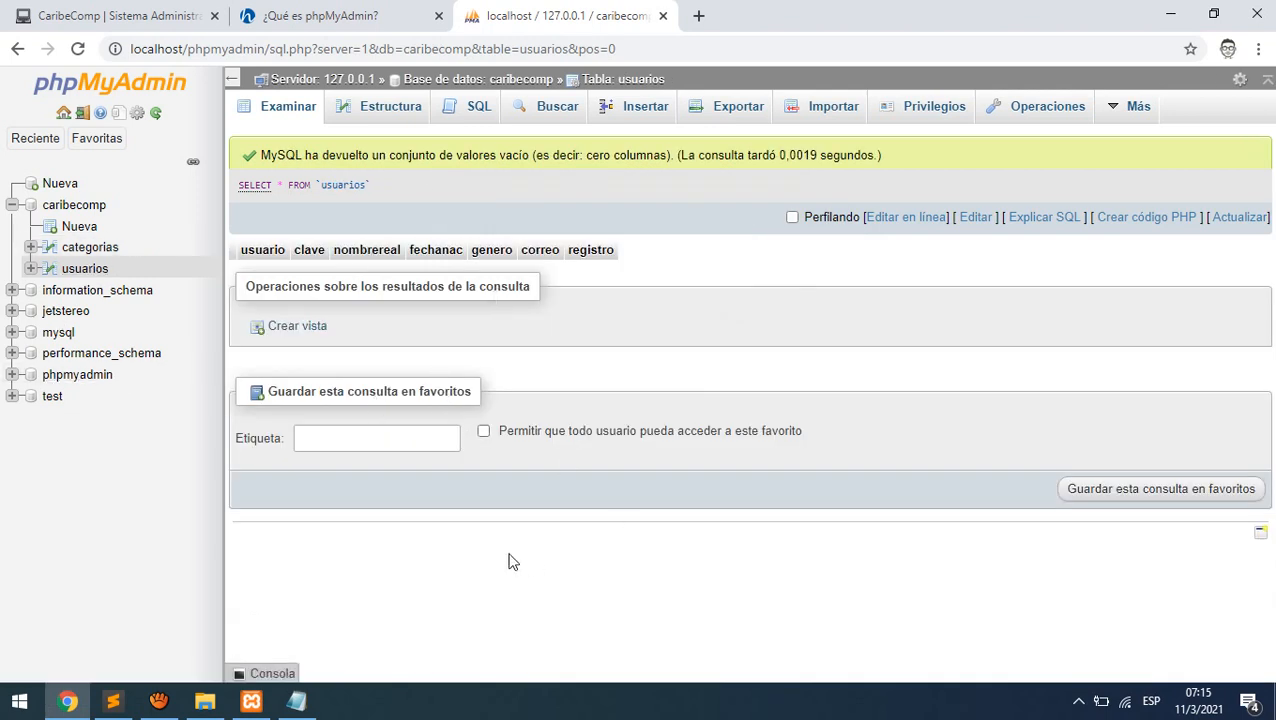
click(159, 700)
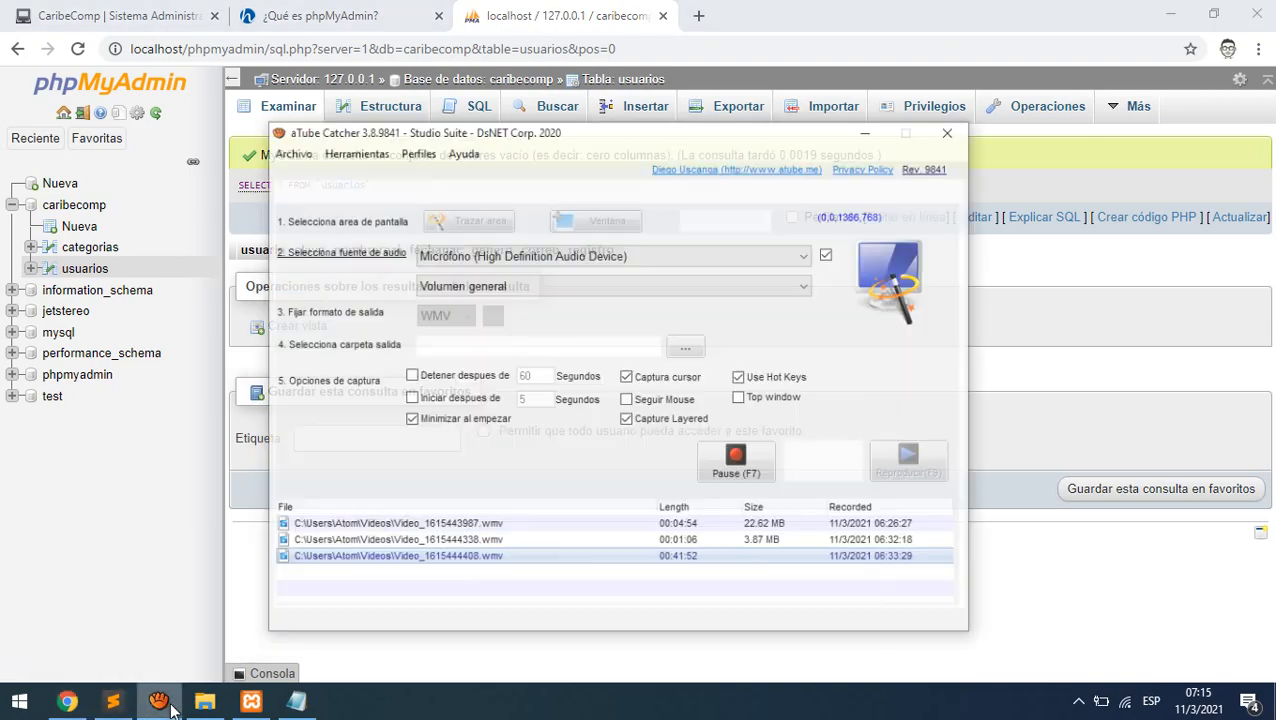